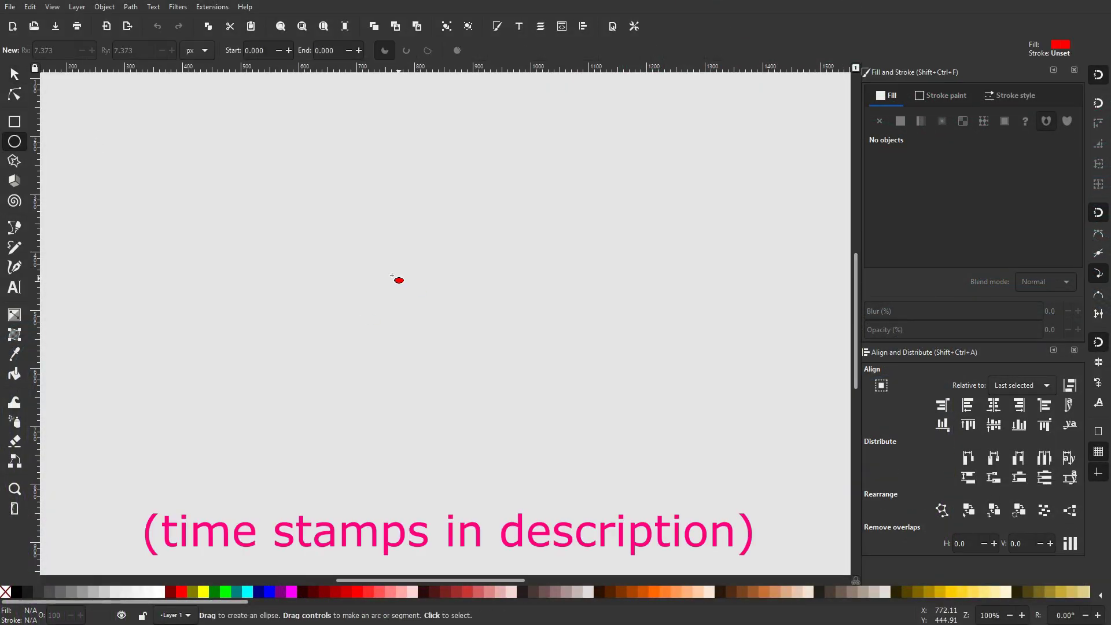
- Draw an ellipse for the log's end face and tilt it into position
drag(397, 278, 446, 364)
click(457, 347)
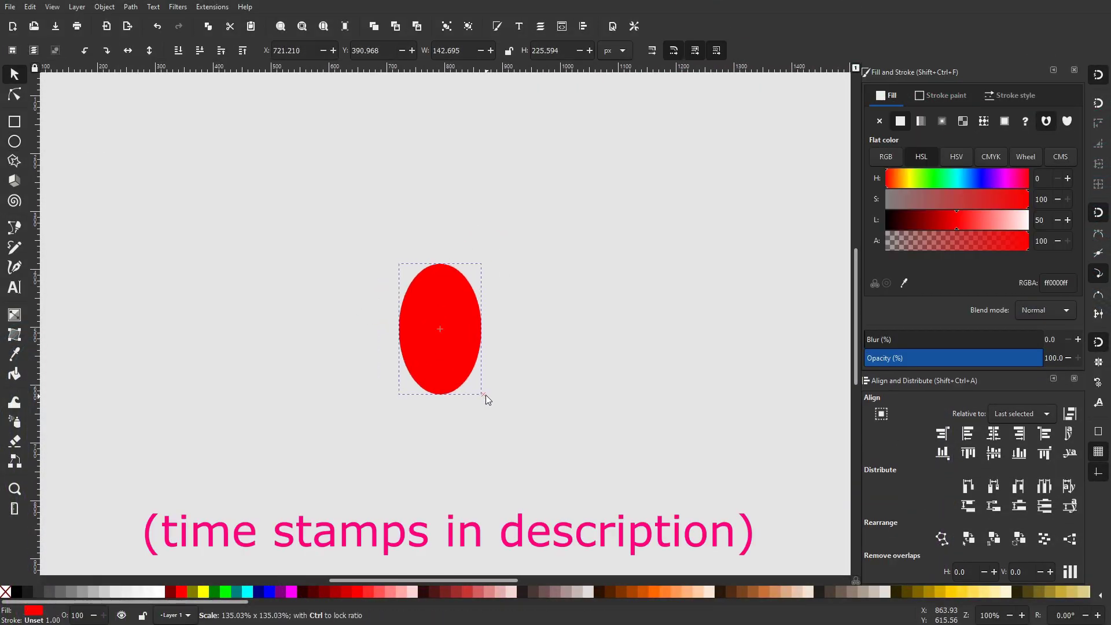
middle_drag(483, 397, 372, 449)
drag(372, 449, 393, 428)
- Shift the fill toward a dark brown and round the end of the log body
drag(886, 179, 938, 199)
mouse_move(956, 219)
mouse_down()
mouse_move(938, 220)
mouse_move(972, 220)
mouse_up()
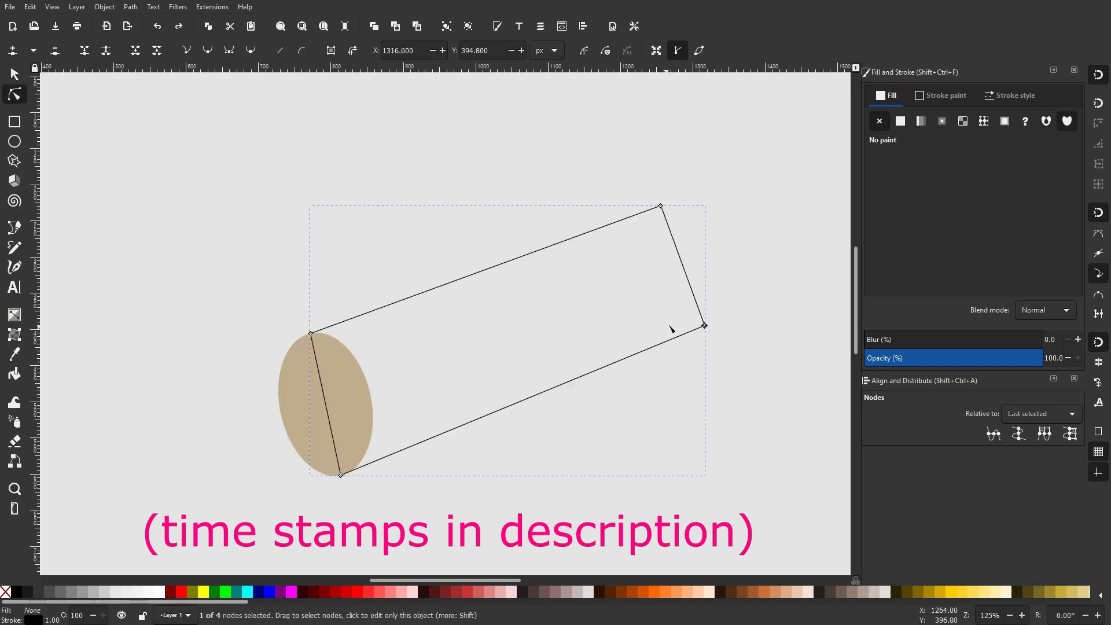
drag(670, 329, 755, 301)
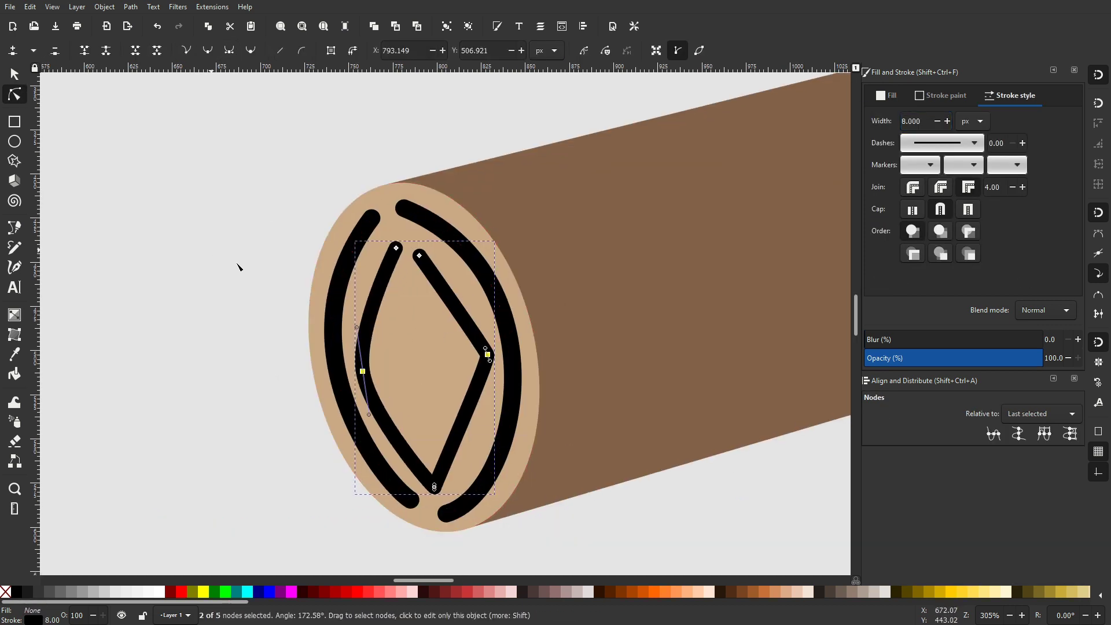
- Reshape the inner growth ring's curves and make the end-face ring a darker tan
drag(463, 382, 497, 445)
click(362, 370)
drag(367, 394, 364, 417)
drag(397, 240, 395, 248)
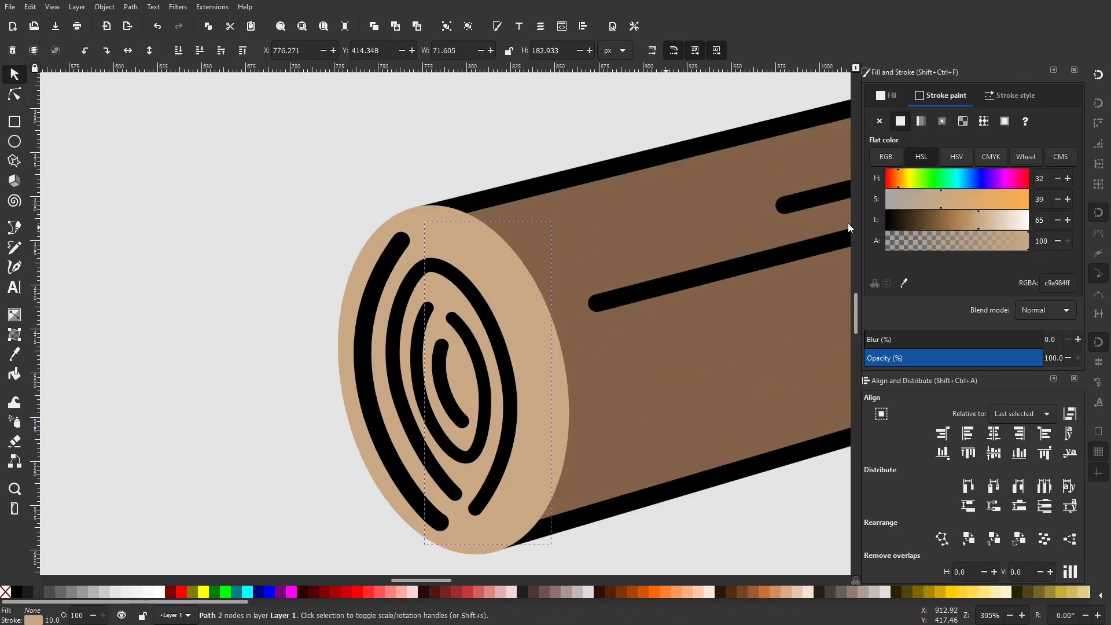
click(1018, 198)
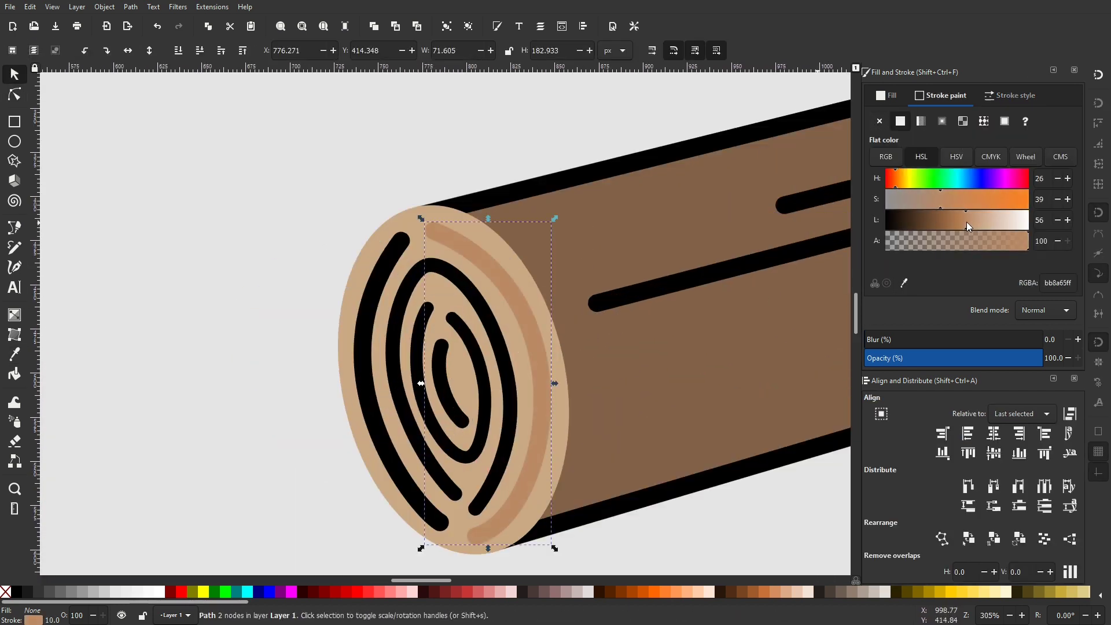
click(422, 330)
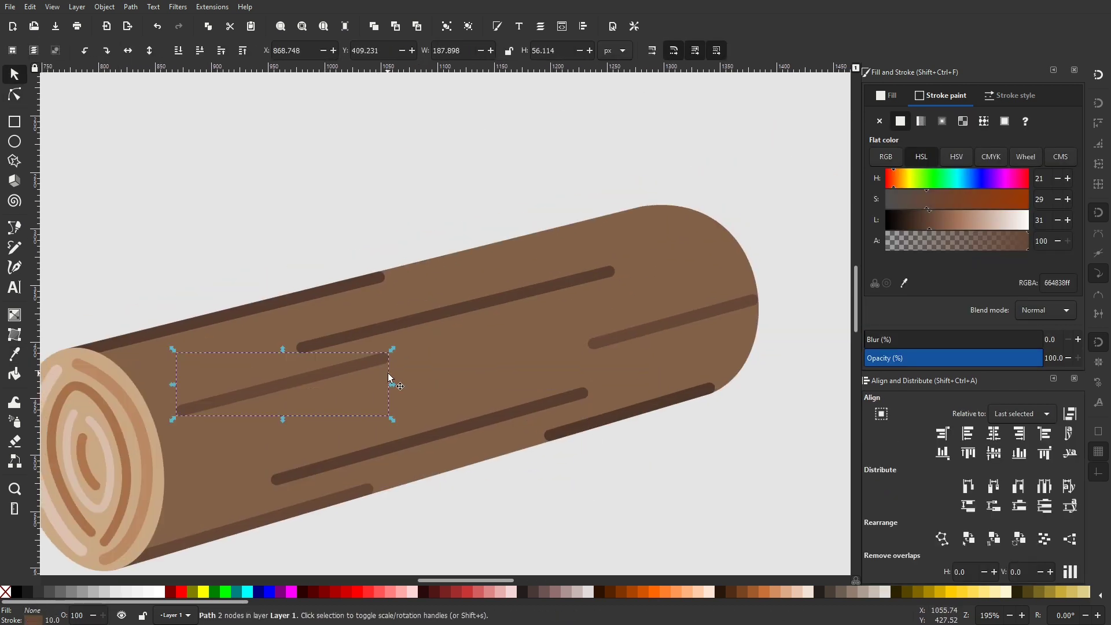
- Shorten the top bark stripe and draw a new straight stripe across the log
click(572, 237)
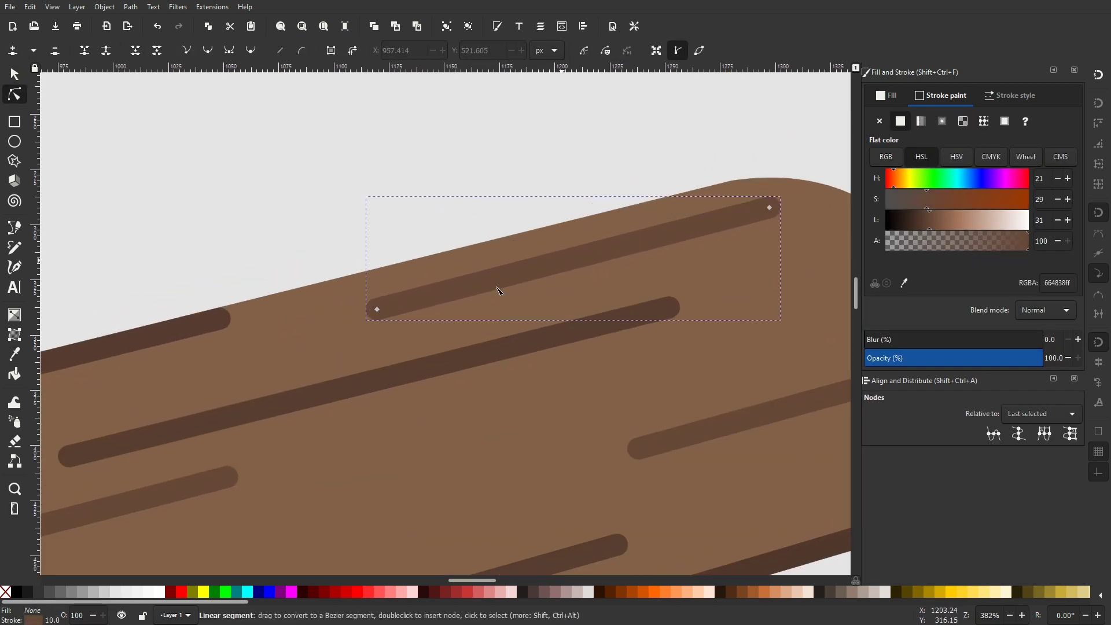
drag(372, 310, 550, 258)
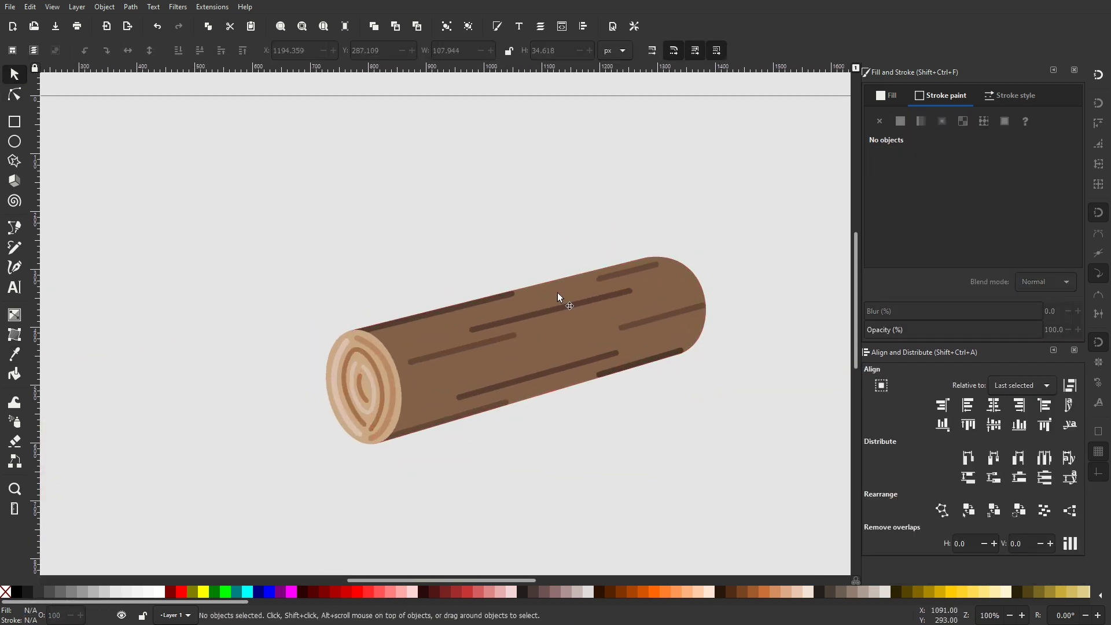
ctrl+scroll(702, 449, up, 3)
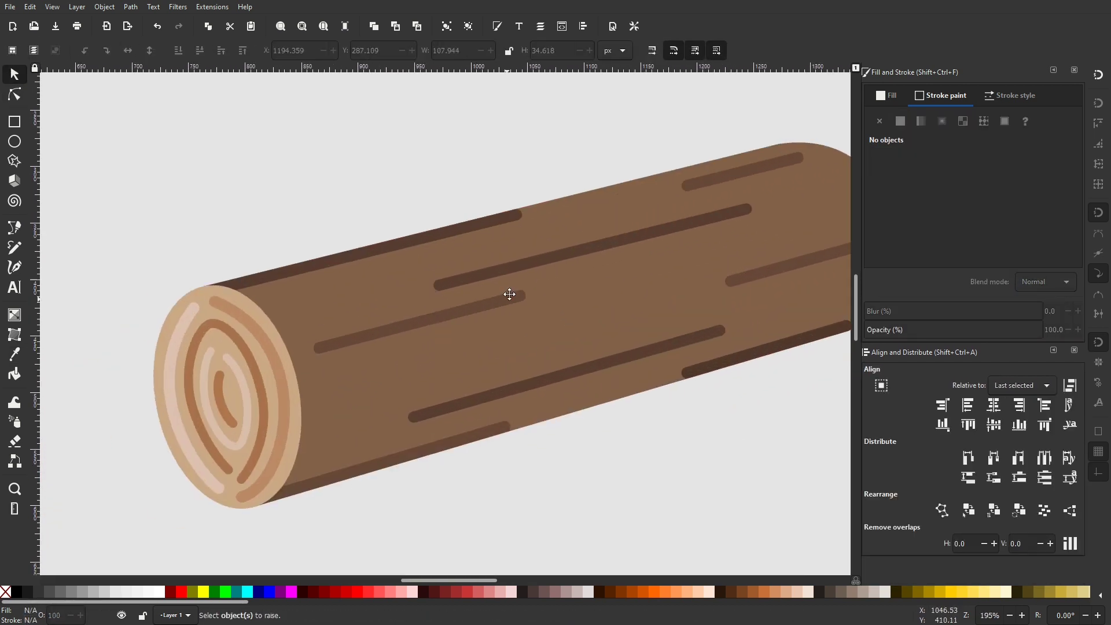
key(b)
click(572, 333)
key(Return)
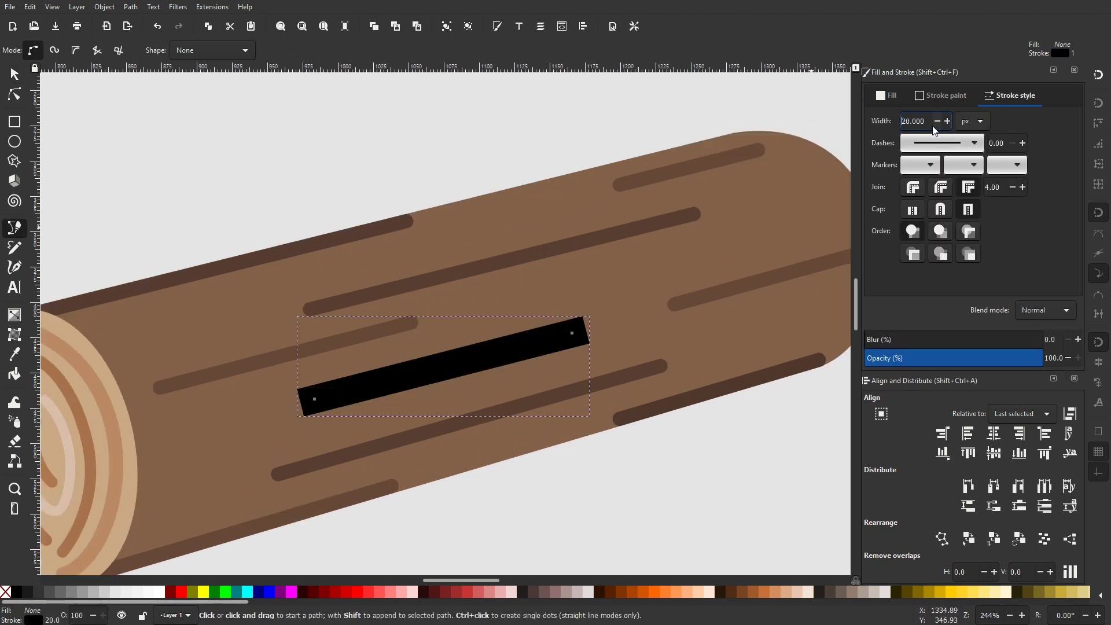
key(n)
- Lighten the new stripe's stroke to light brown and adjust its nodes
click(930, 93)
drag(888, 220, 956, 219)
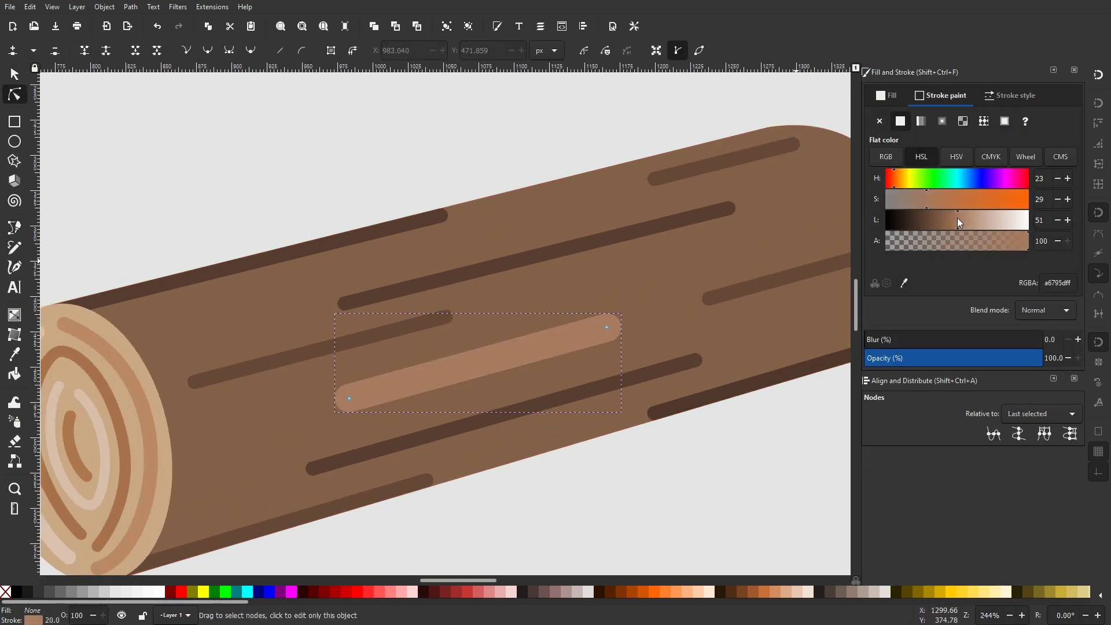
key(s)
click(457, 342)
ctrl+scroll(457, 341, up, 2)
key(n)
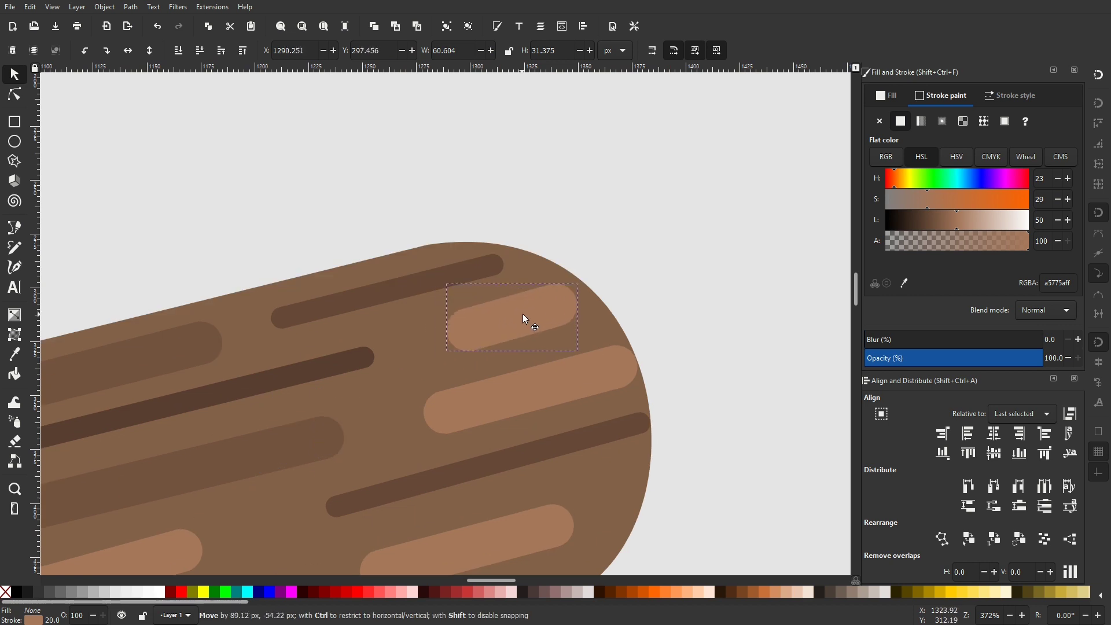
ctrl+scroll(496, 289, down, 5)
key(Escape)
key(s)
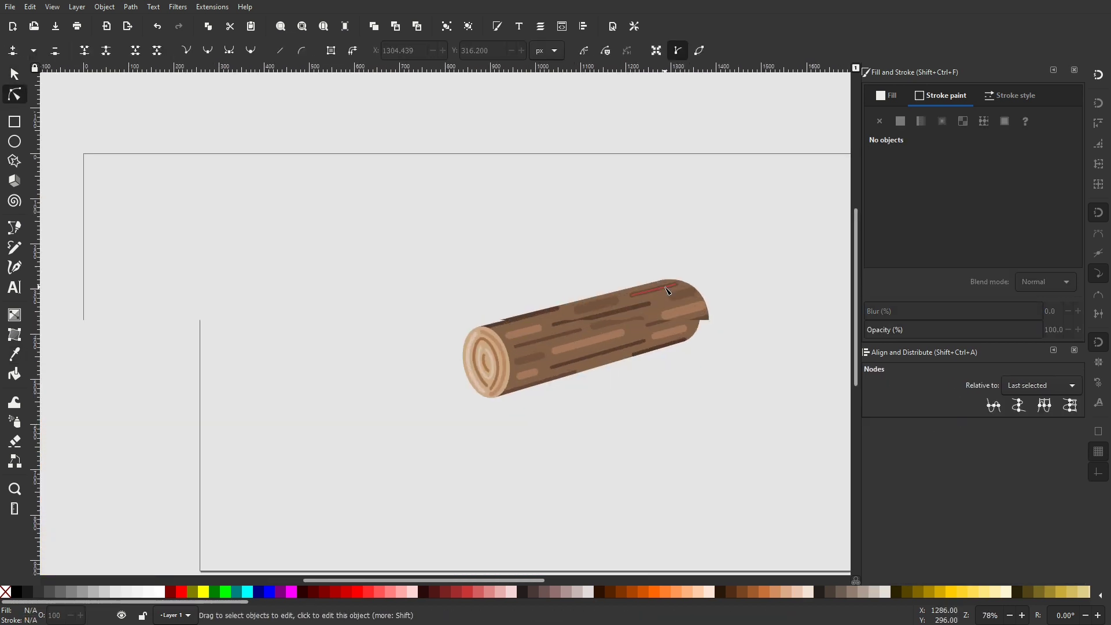
ctrl+scroll(771, 463, up, 3)
ctrl+scroll(695, 374, down, 3)
- Duplicate the log twice, flipping and rotating the copies so they cross in a pile
key(1)
click(513, 312)
key(ctrl+d)
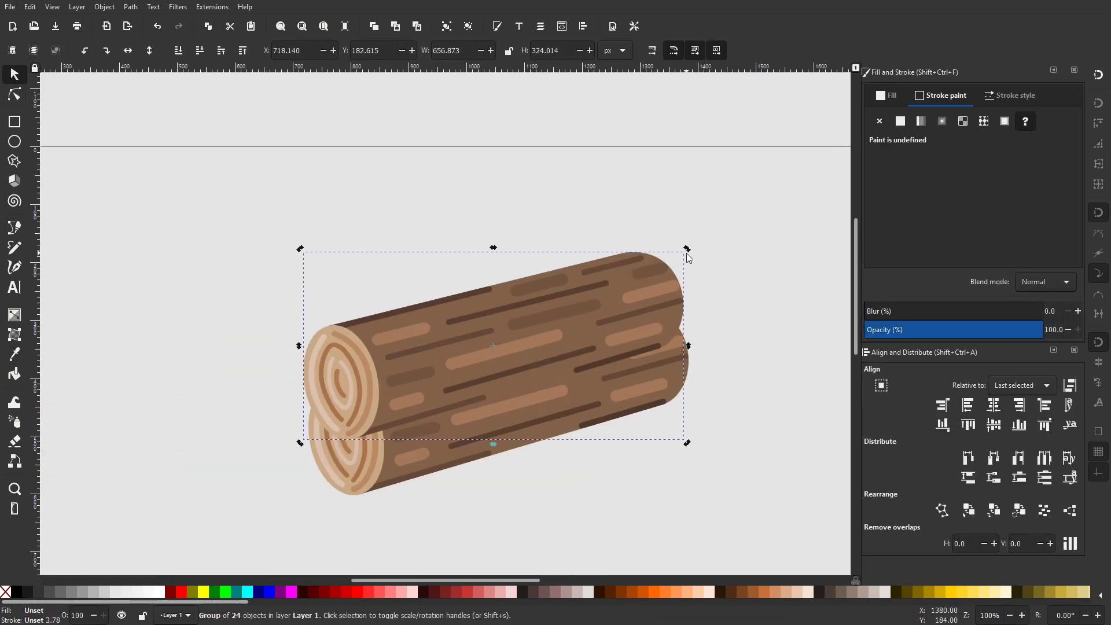
key(h)
key(bracketright)
key(bracketright)
drag(574, 409, 585, 423)
key(Escape)
ctrl+scroll(592, 386, down, 3)
ctrl+scroll(598, 419, up, 2)
click(598, 419)
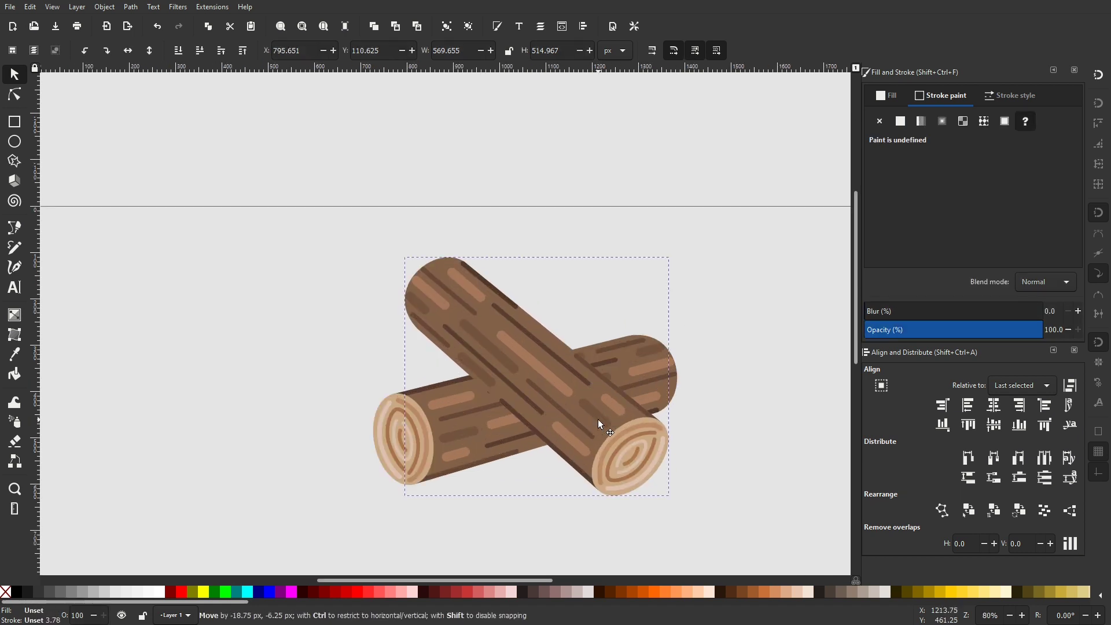
key(ctrl+d)
- Draw a tall rounded-capsule flame above the logs and place a taller copy to its right
key(r)
mouse_move(429, 210)
mouse_down()
mouse_move(465, 298)
mouse_move(465, 357)
mouse_up()
drag(464, 210, 465, 227)
ctrl+scroll(503, 293, up, 2)
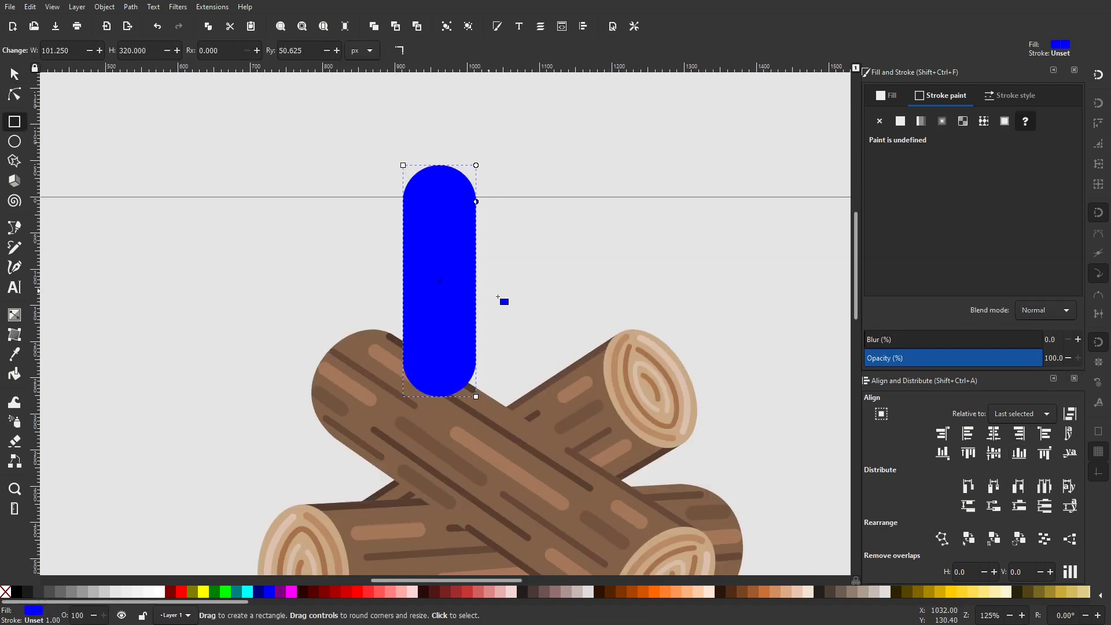
key(s)
ctrl+scroll(513, 312, down, 2)
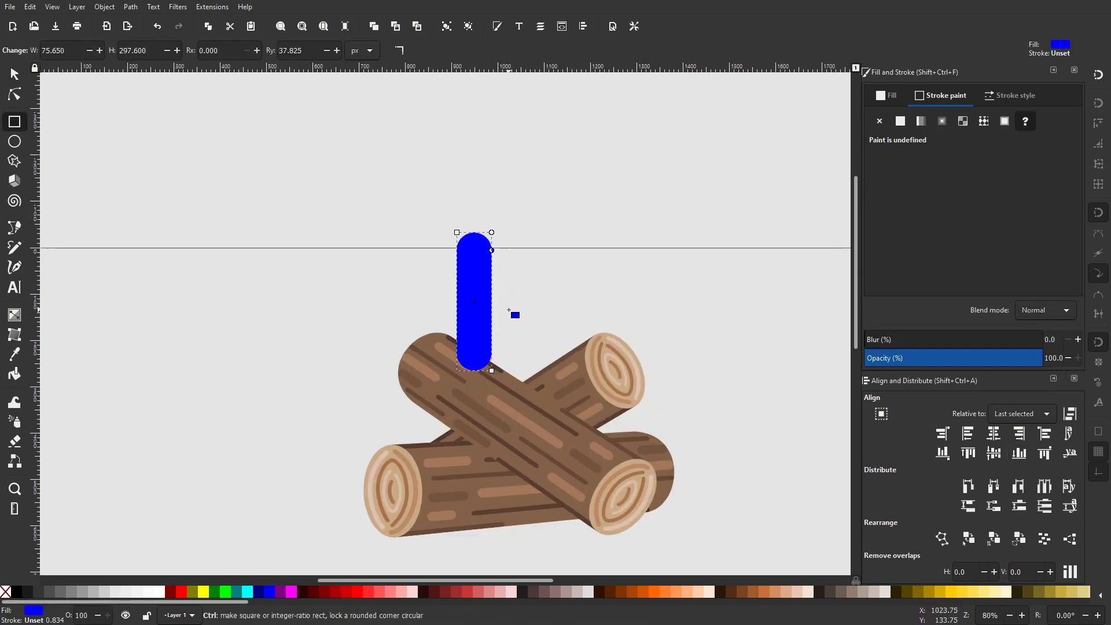
ctrl+scroll(516, 223, up, 2)
key(ctrl+d)
drag(516, 223, 511, 154)
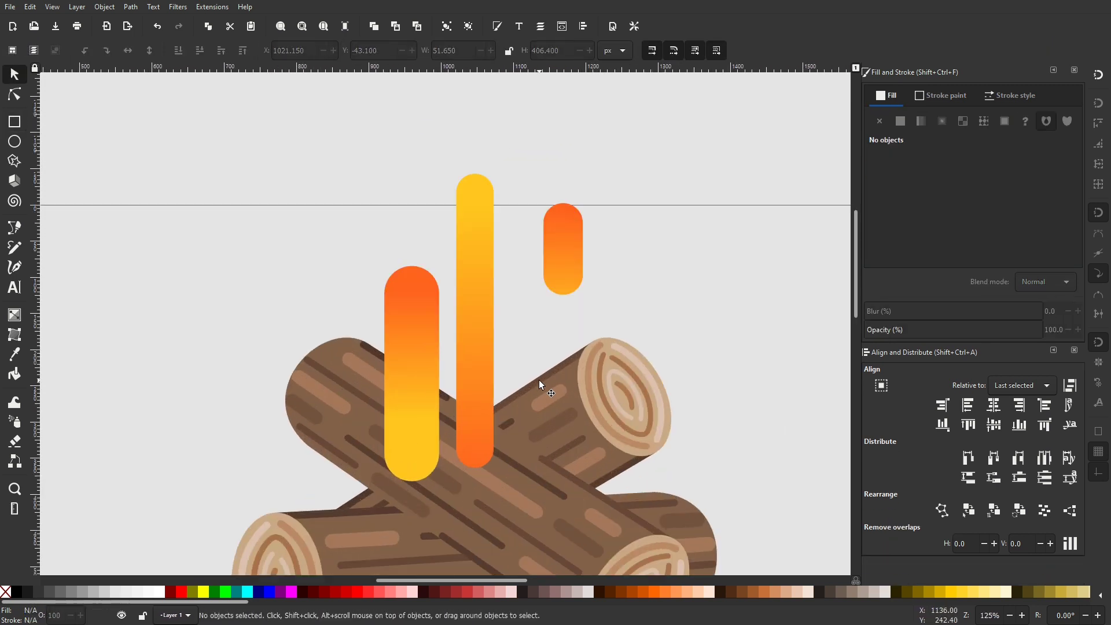
- Rotate the tall flame capsule and move the left flame capsule rightward
click(477, 243)
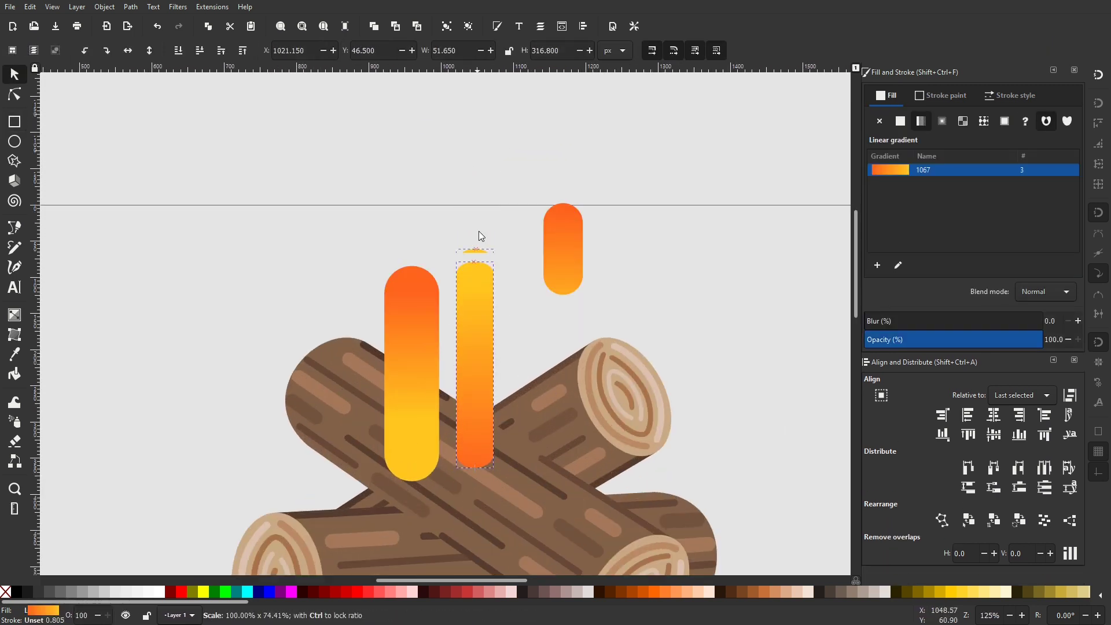
click(478, 243)
ctrl+scroll(528, 307, down, 2)
click(527, 307)
mouse_move(472, 370)
mouse_down()
mouse_move(481, 367)
mouse_move(463, 376)
mouse_move(573, 290)
mouse_up()
- Draw a circle beside the flames and shift it further right
ctrl+scroll(573, 290, up, 3)
key(e)
ctrl+drag(454, 232, 579, 355)
ctrl+scroll(579, 355, down, 3)
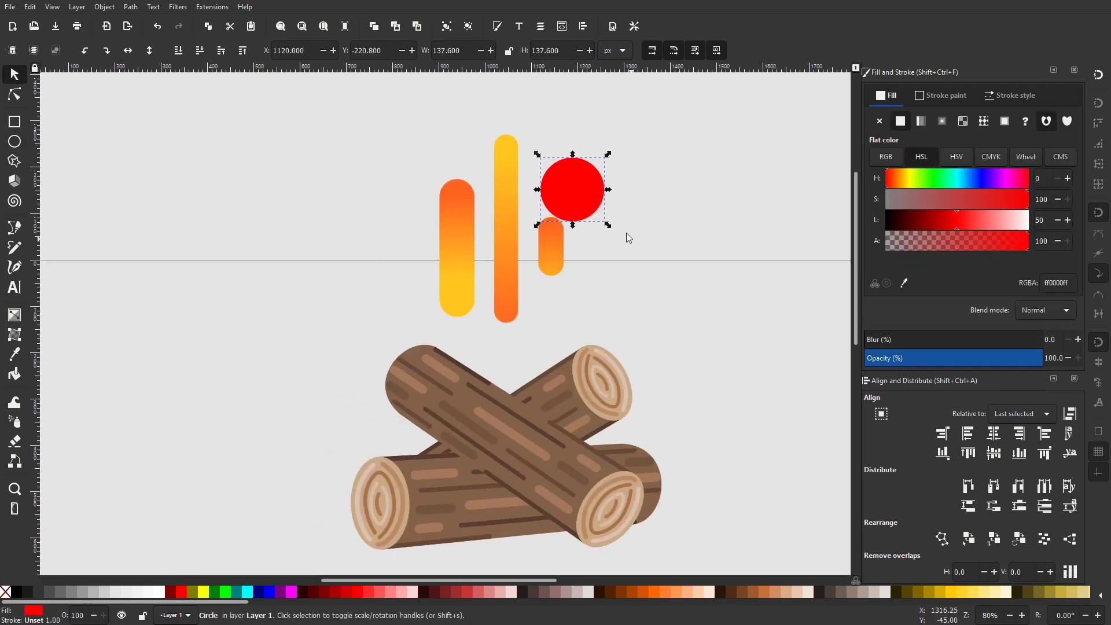
drag(578, 218, 632, 223)
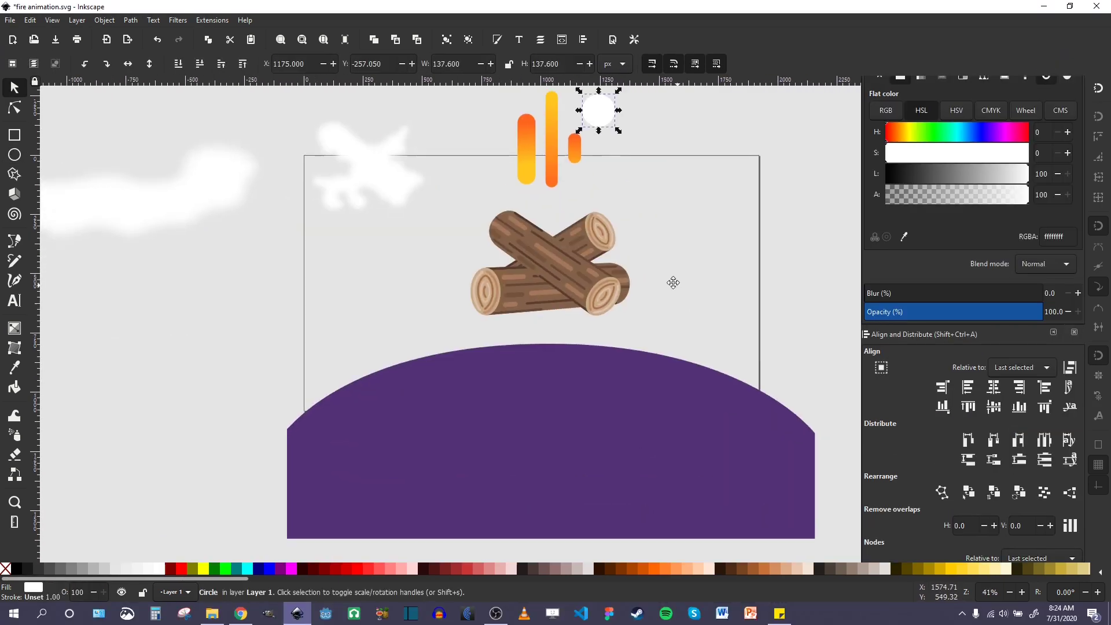
- Move the white cloud shape onto the logs and adjust its Blur (%) value
key(Tab)
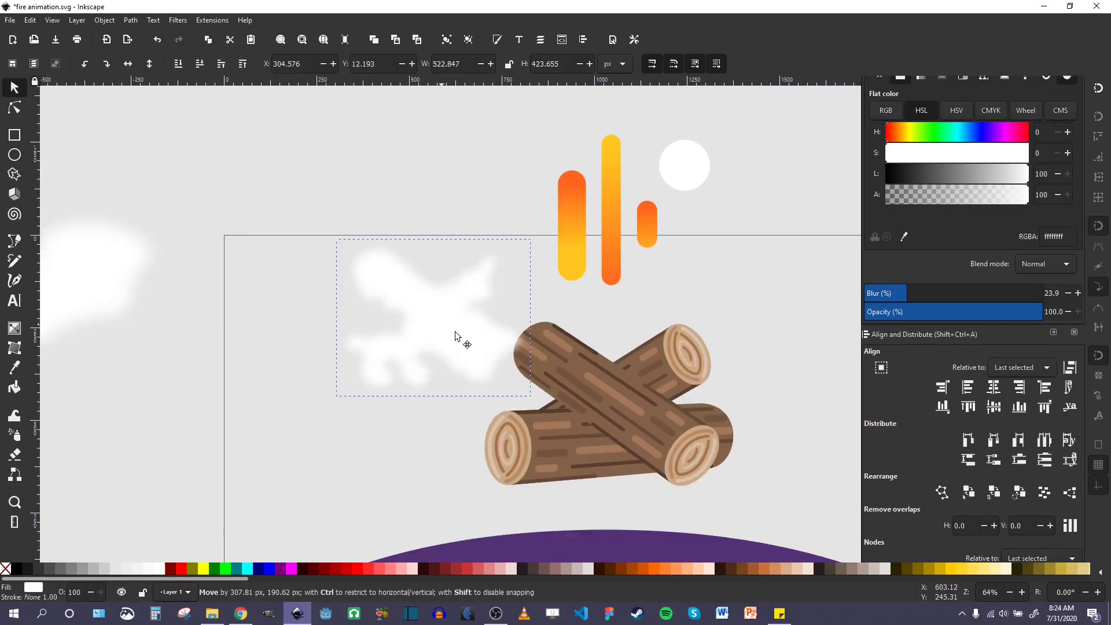
drag(453, 348, 627, 422)
drag(885, 293, 908, 294)
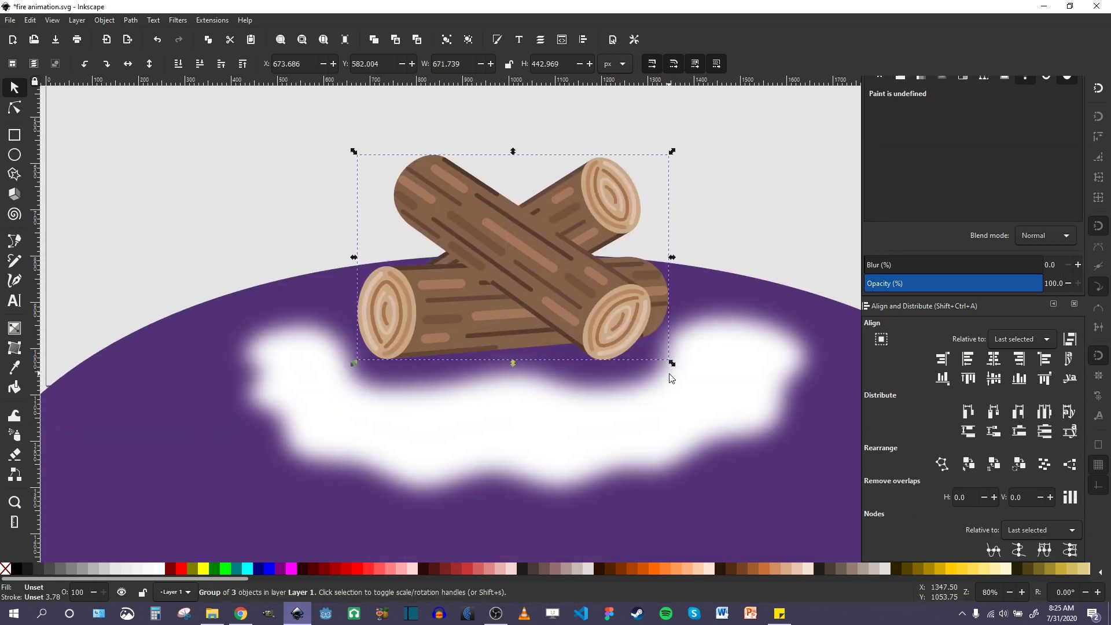
drag(891, 294, 868, 293)
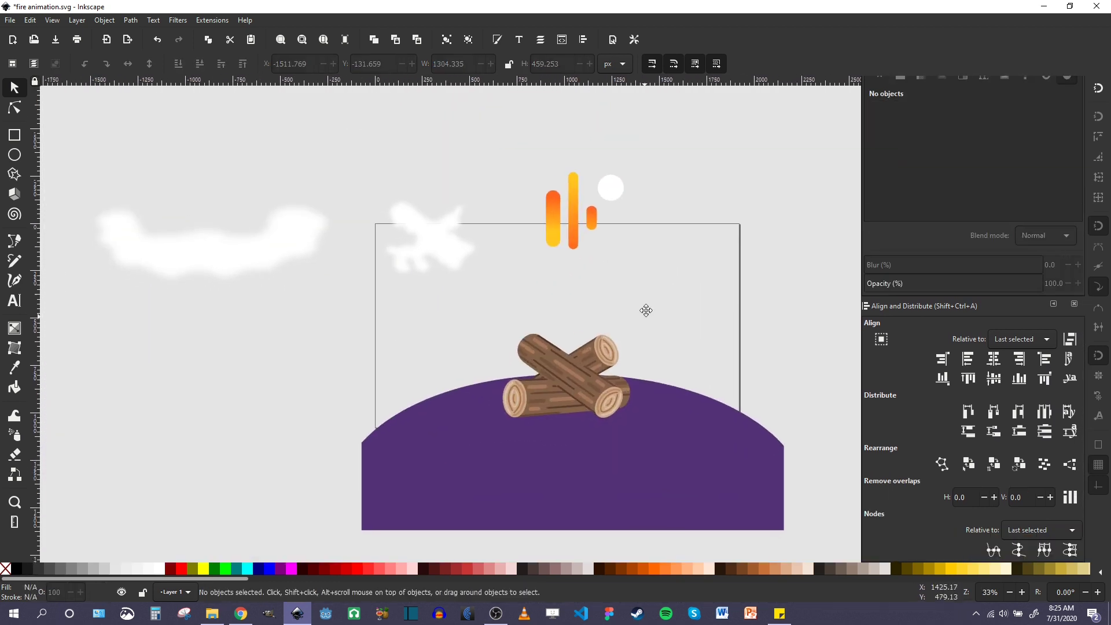
ctrl+scroll(645, 296, up, 1)
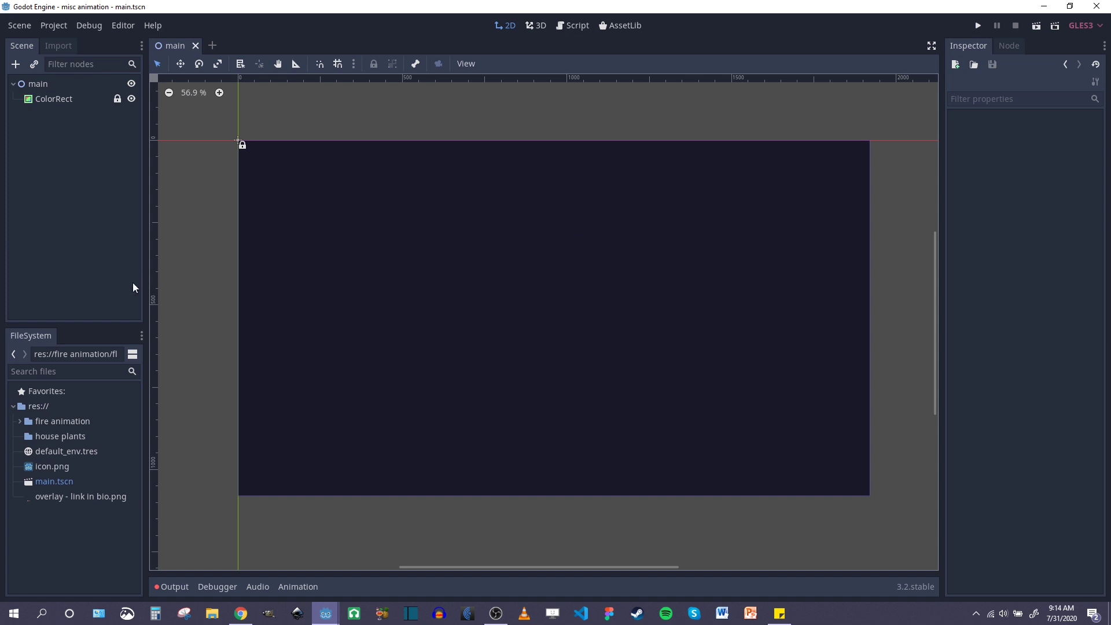
- Expand the fire animation folder and look through flame2.png, flame3.png, ground.png, ground_light.png and particle.png
drag(79, 325, 78, 278)
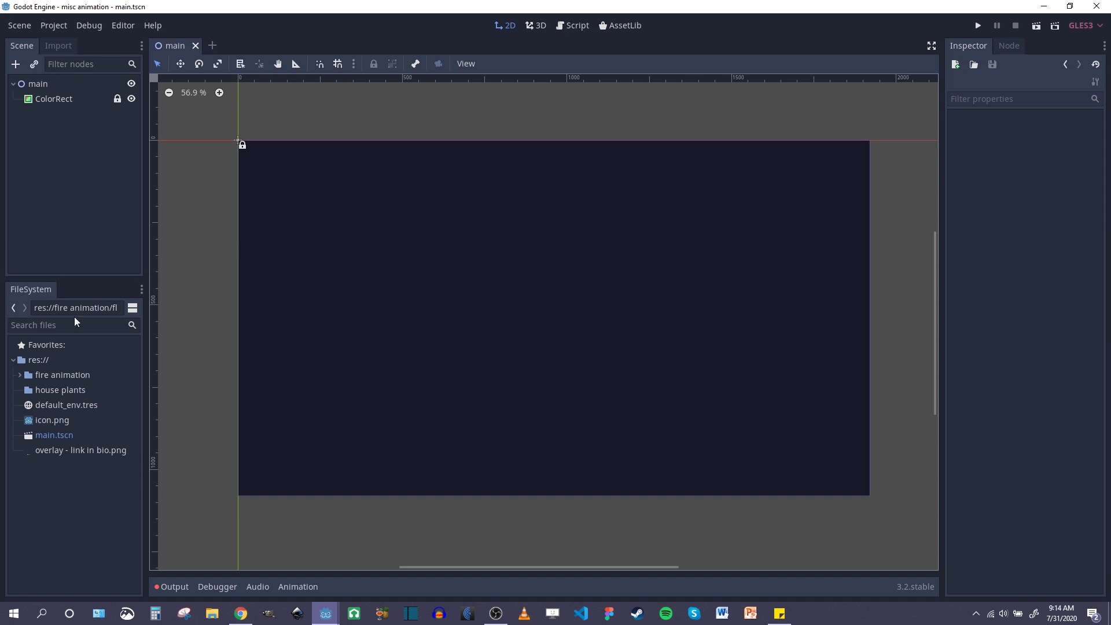
click(19, 375)
click(71, 403)
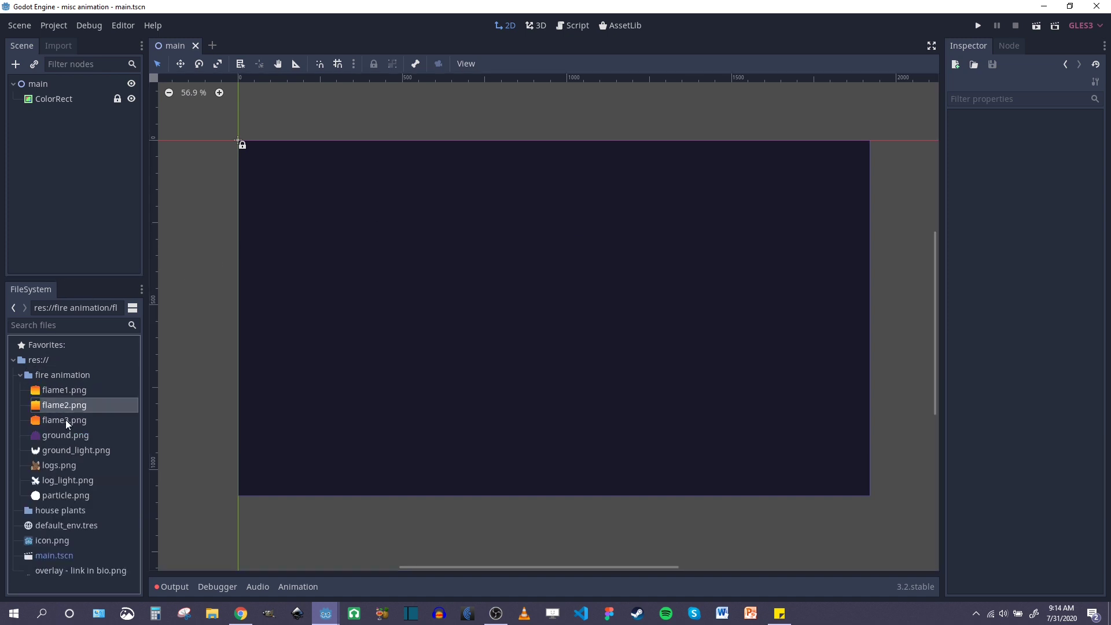
click(64, 419)
click(60, 434)
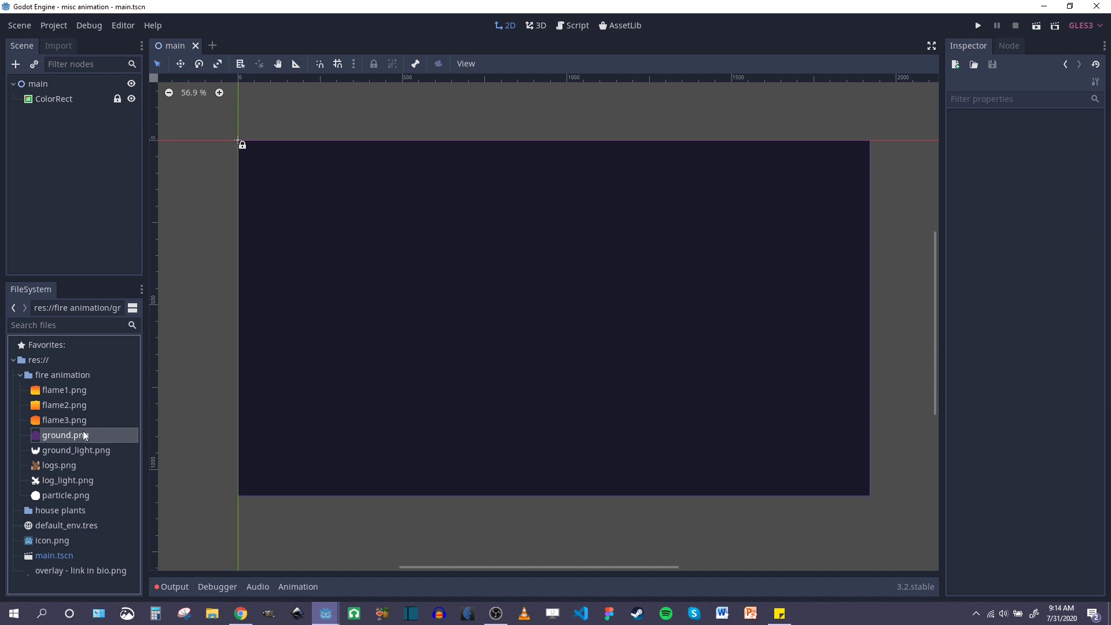
click(63, 449)
click(58, 493)
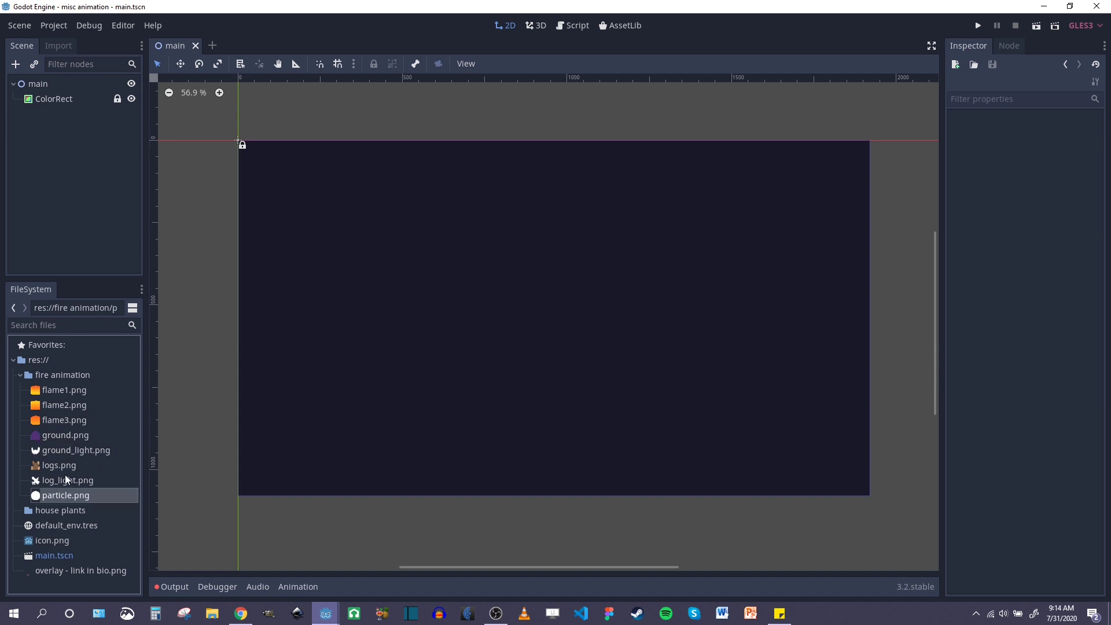
- Add ground.png to the scene as a sprite and move it down and left
drag(53, 435, 568, 459)
scroll(511, 364, down, 4)
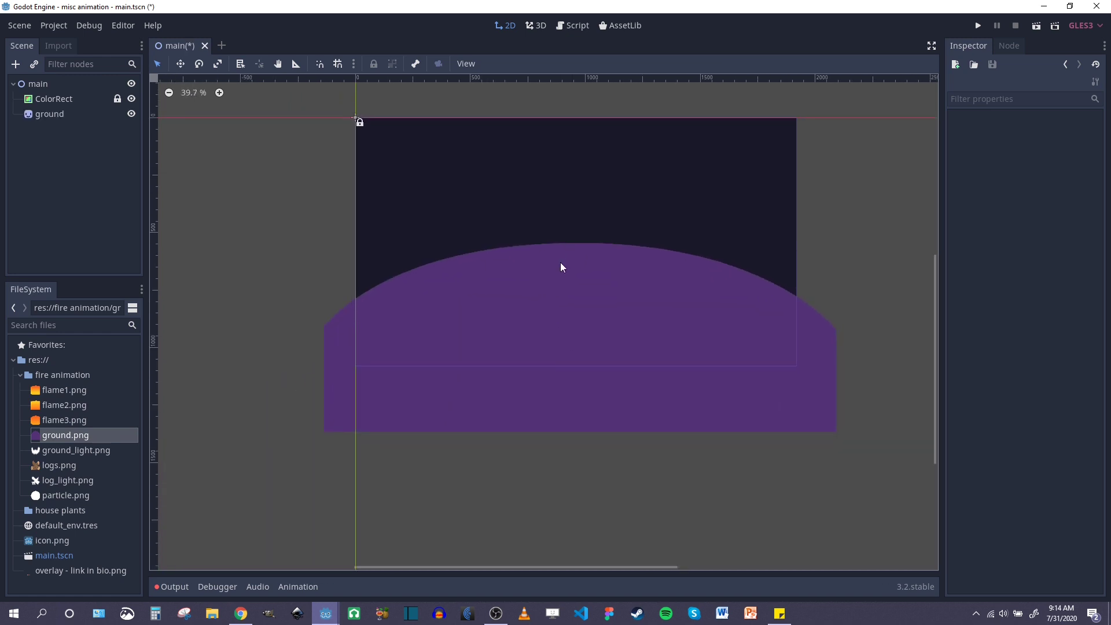
drag(647, 305, 444, 326)
scroll(577, 334, up, 2)
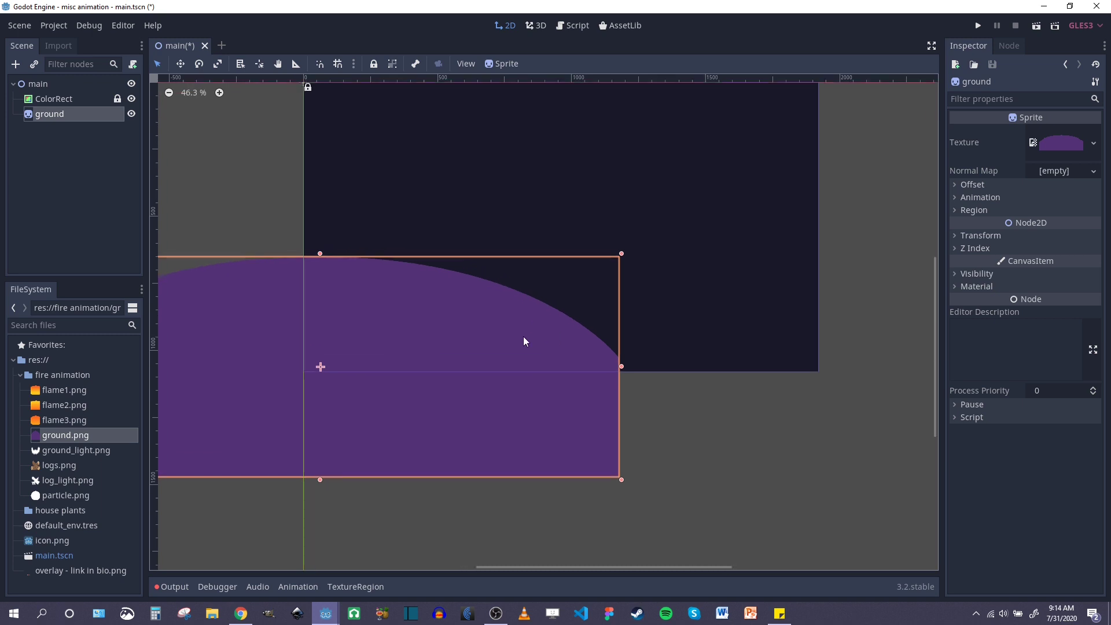
- Add a second ground sprite, ground2, to the right as a sibling of the first
drag(56, 441, 774, 400)
scroll(446, 331, down, 1)
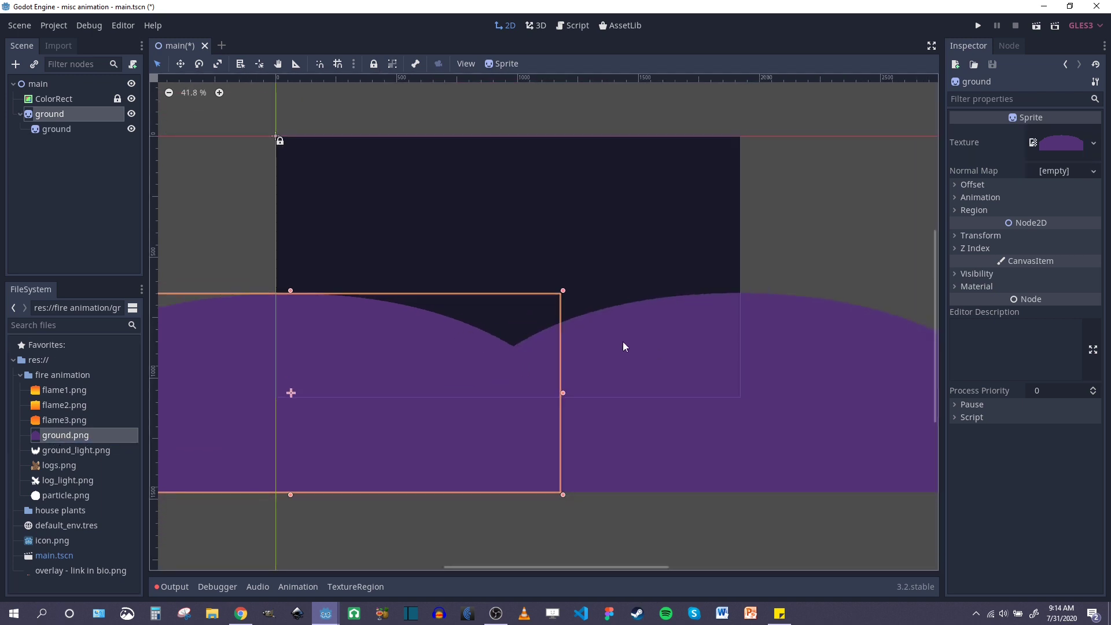
drag(645, 340, 652, 341)
key(ctrl+z)
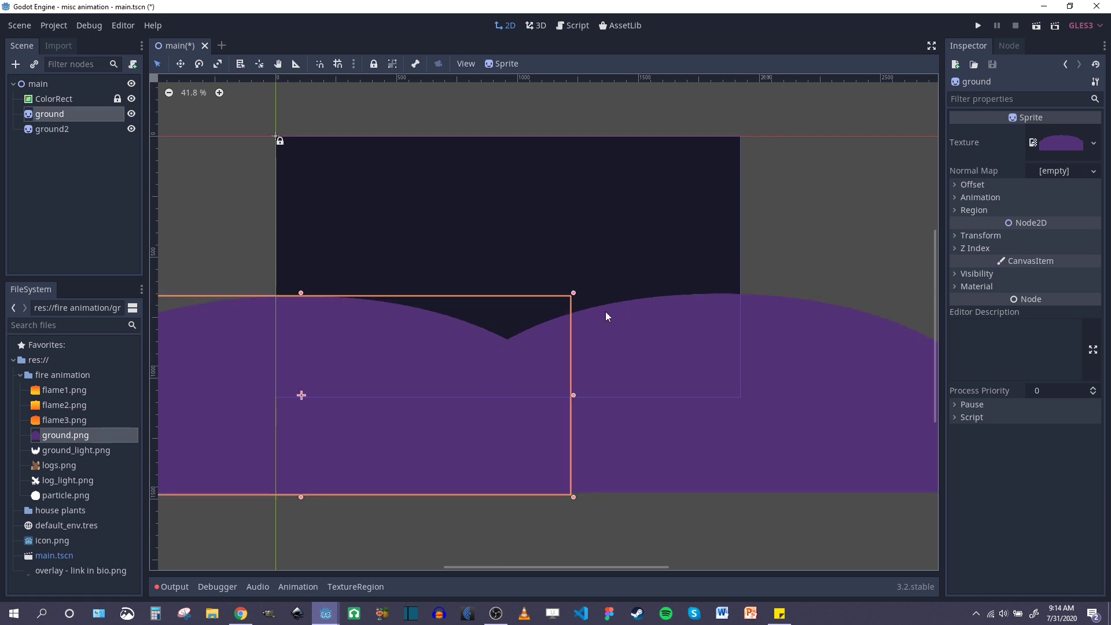
scroll(509, 319, up, 2)
- Add a Node2D child under main and duplicate it
click(46, 88)
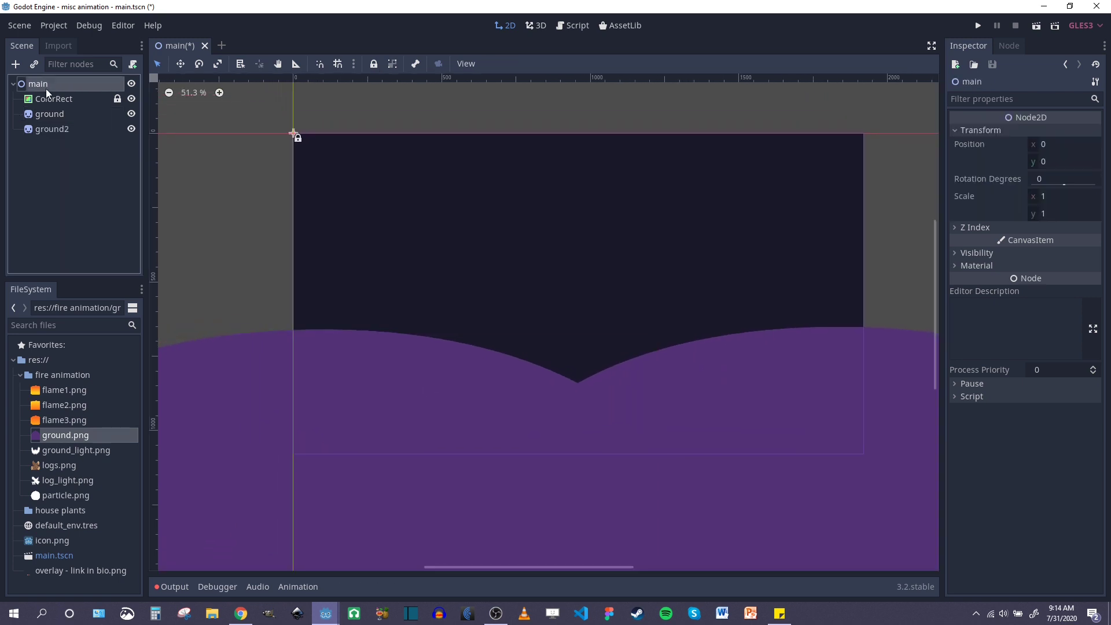
right_click(40, 85)
click(84, 96)
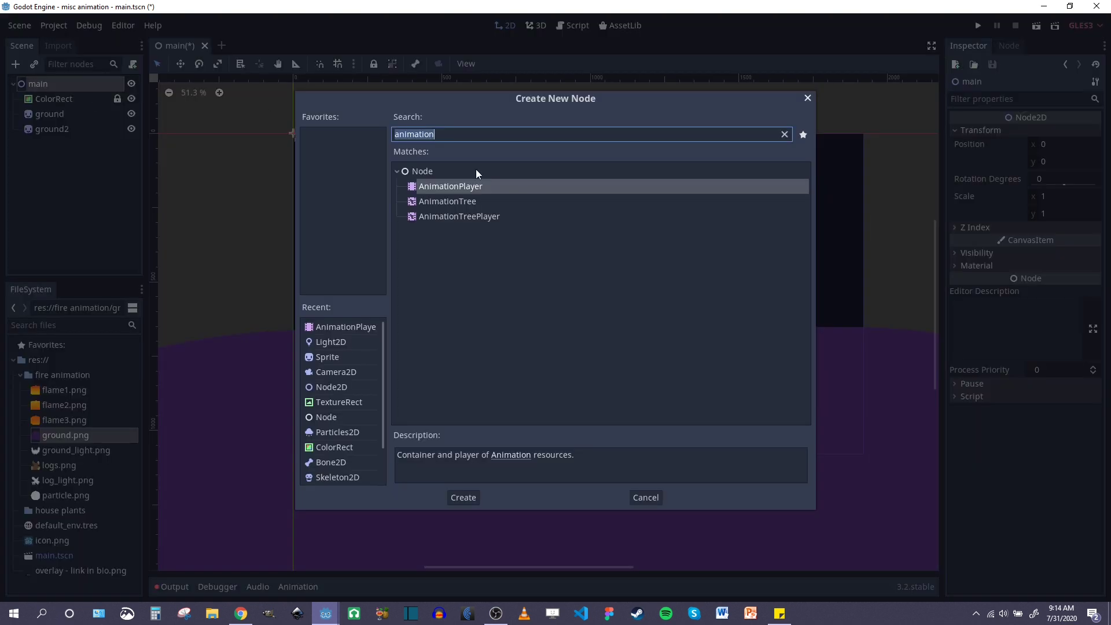
text(node2d)
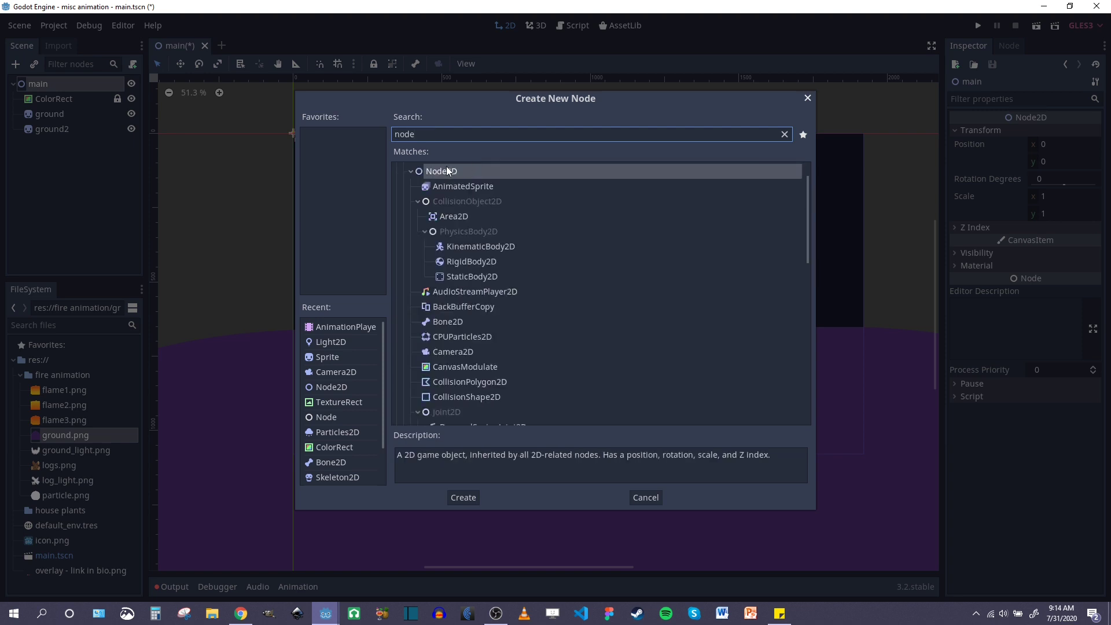
key(Return)
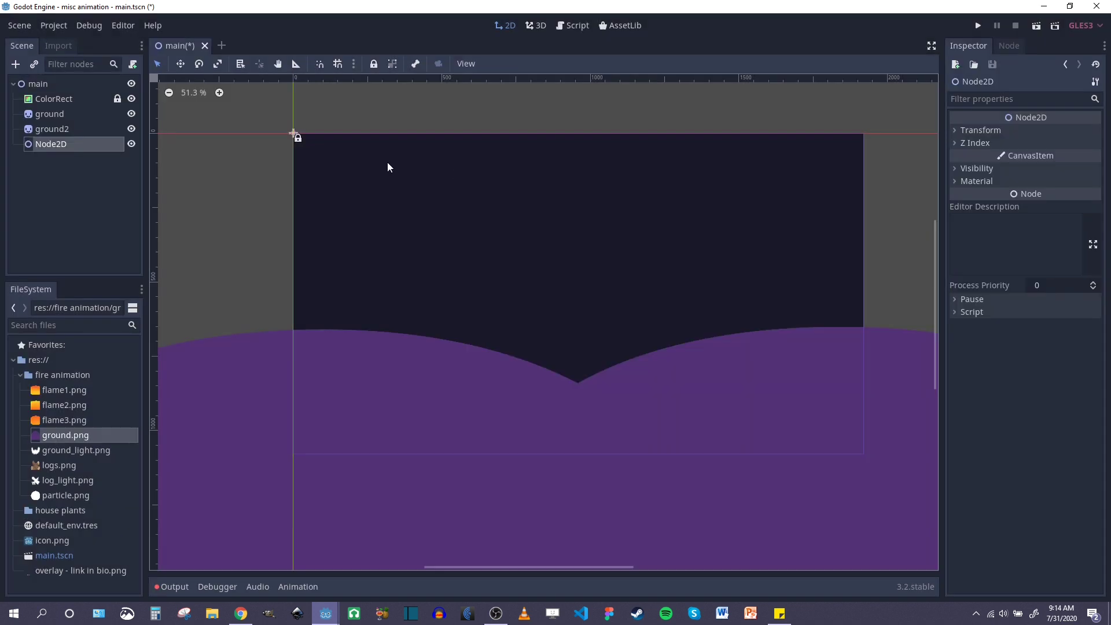
key(ctrl+d)
- Rename the two Node2D nodes to fire1 and fire2
double_click(67, 143)
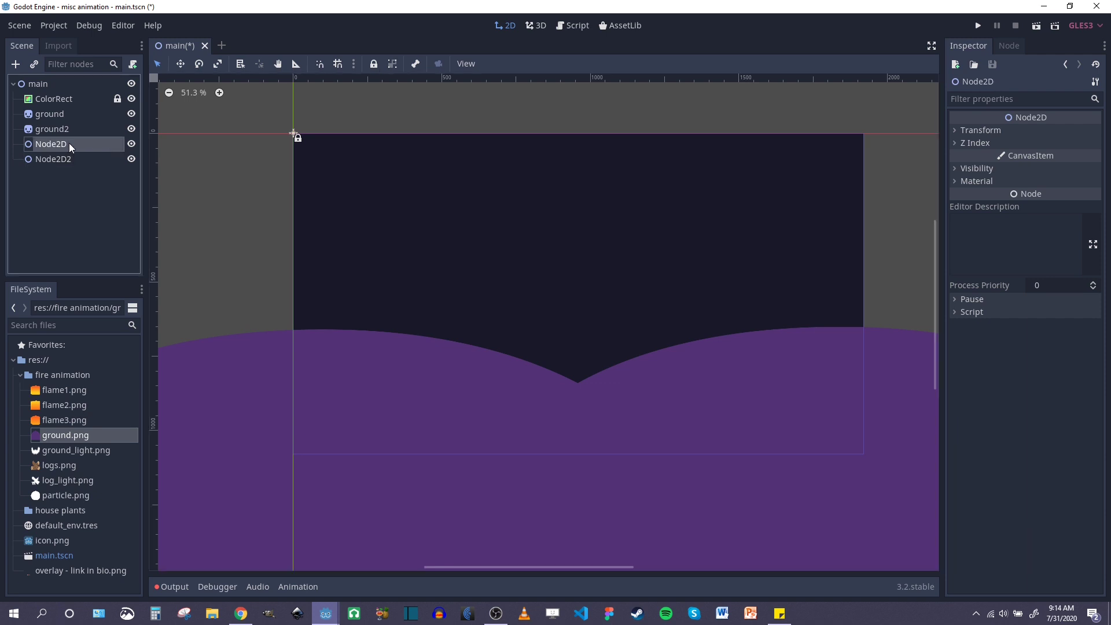
text(fire1)
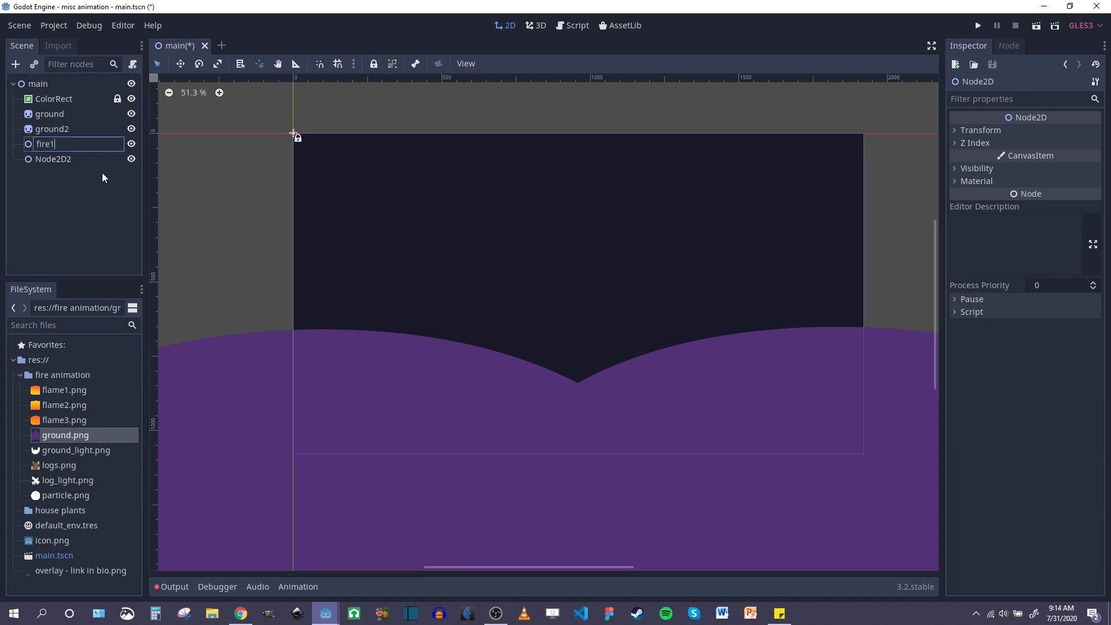
key(Return)
double_click(71, 157)
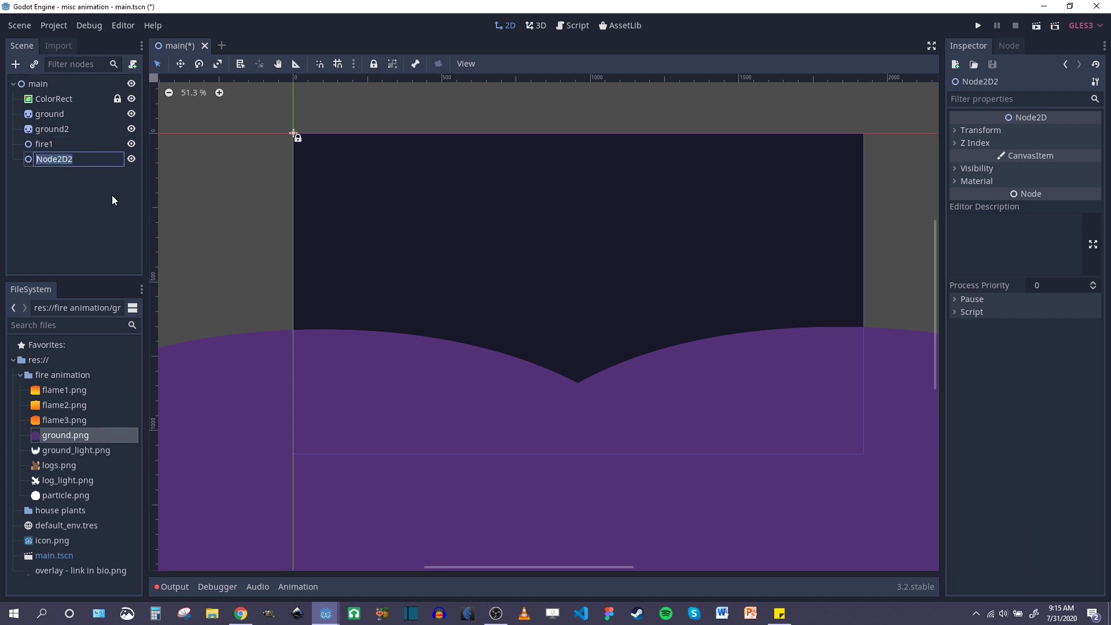
text(fire2)
key(Return)
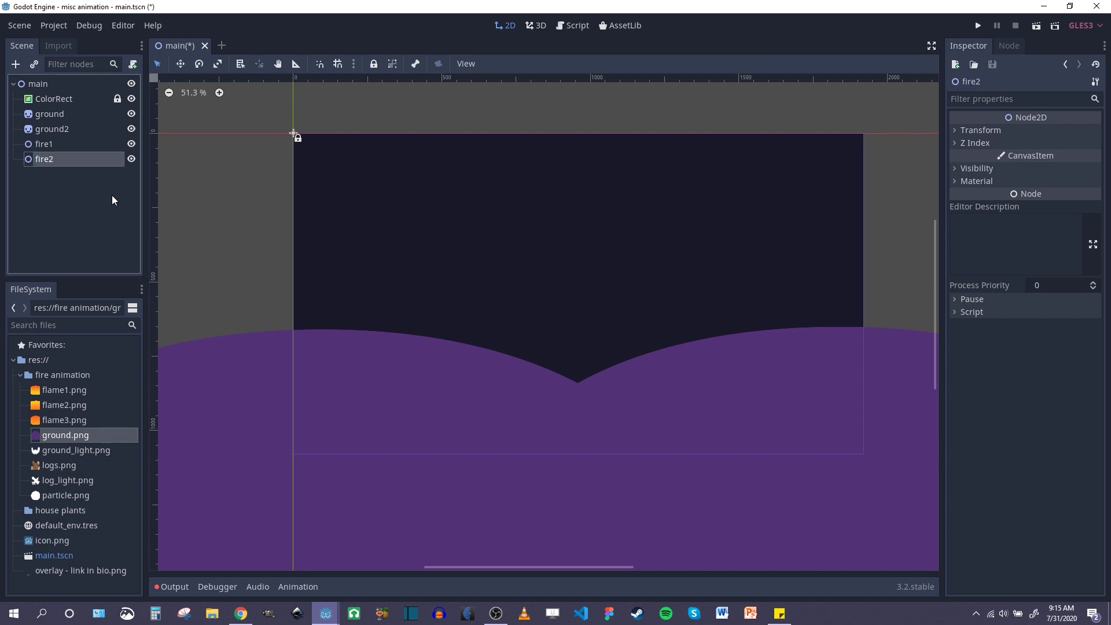
- Hide fire2 and add logs.png as a sprite under fire1
click(132, 160)
scroll(400, 275, left, 3)
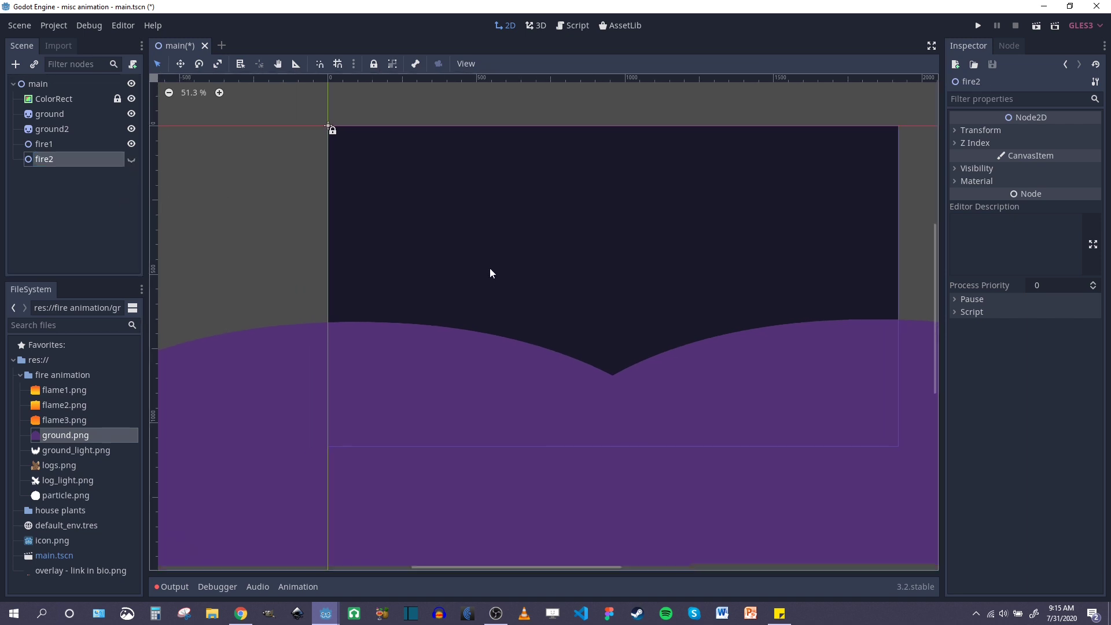
click(45, 148)
scroll(511, 327, up, 4)
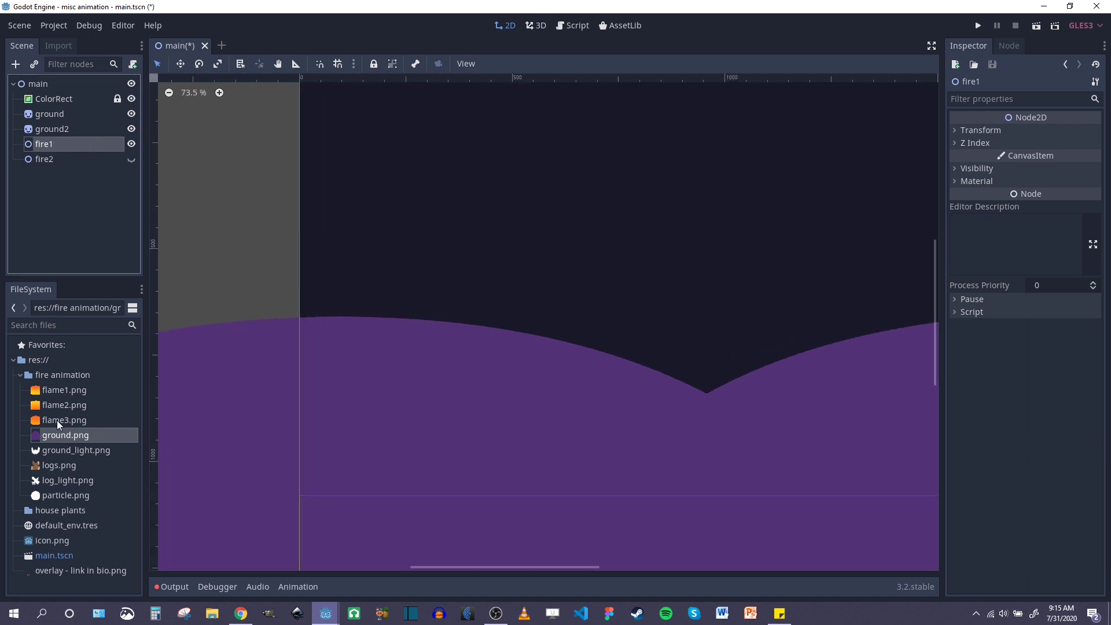
drag(51, 465, 485, 334)
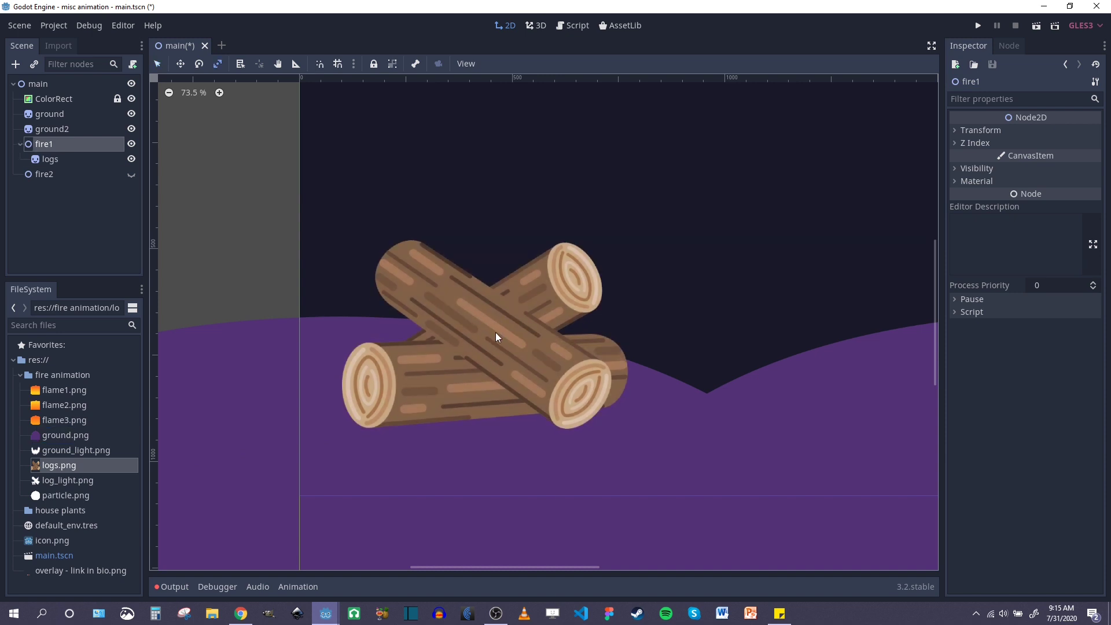
- Scale the logs sprite down to a smaller size
click(60, 159)
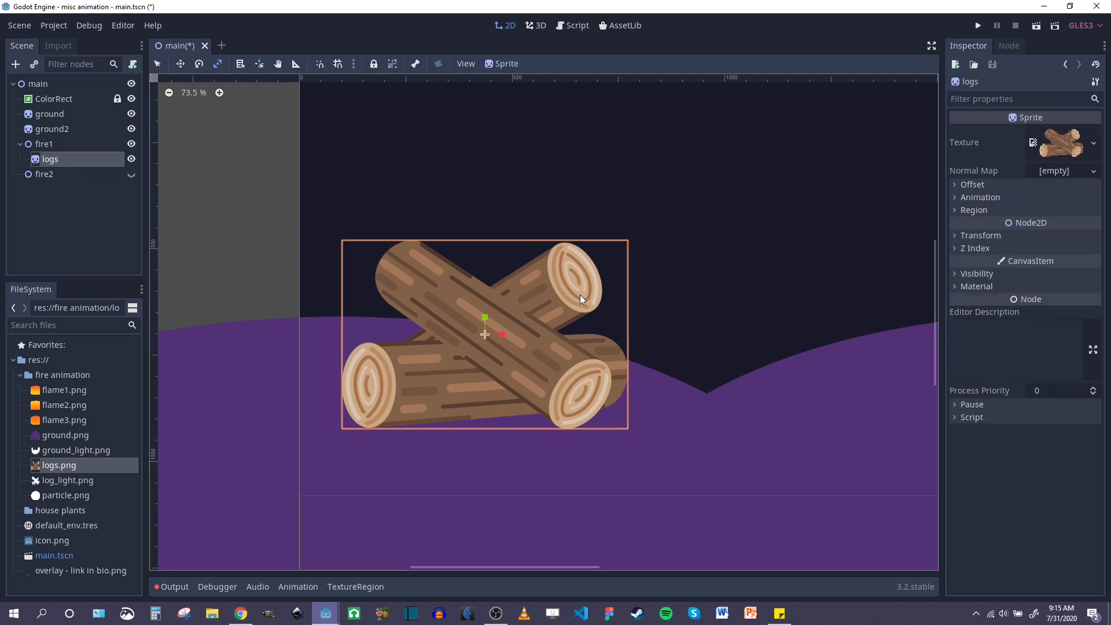
drag(643, 270, 591, 299)
scroll(566, 340, down, 1)
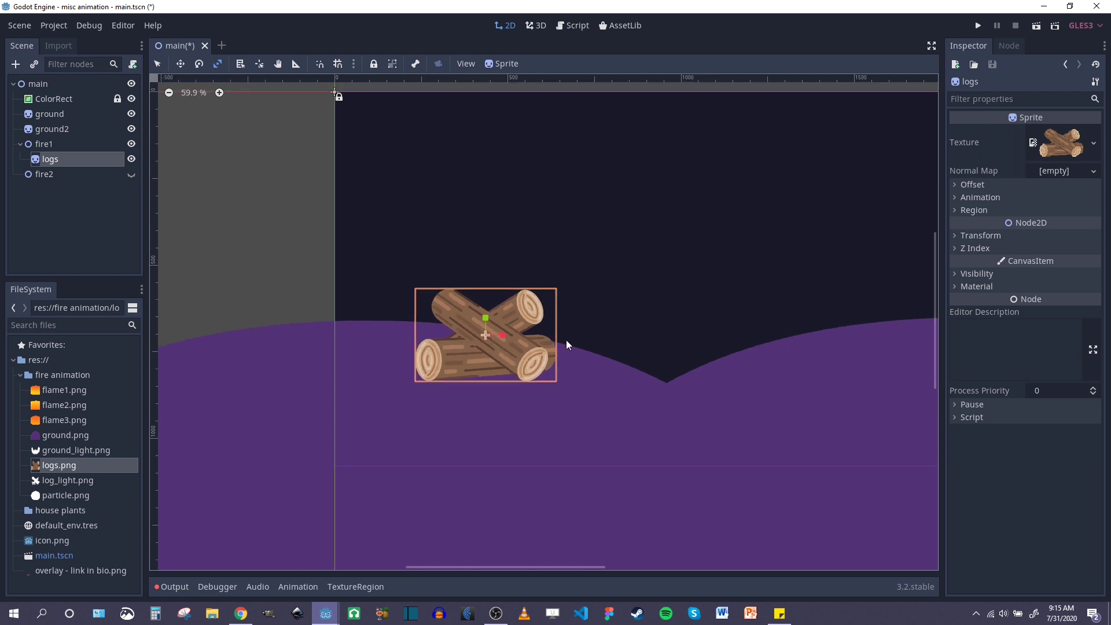
scroll(635, 349, right, 3)
scroll(620, 347, left, 1)
scroll(636, 359, left, 1)
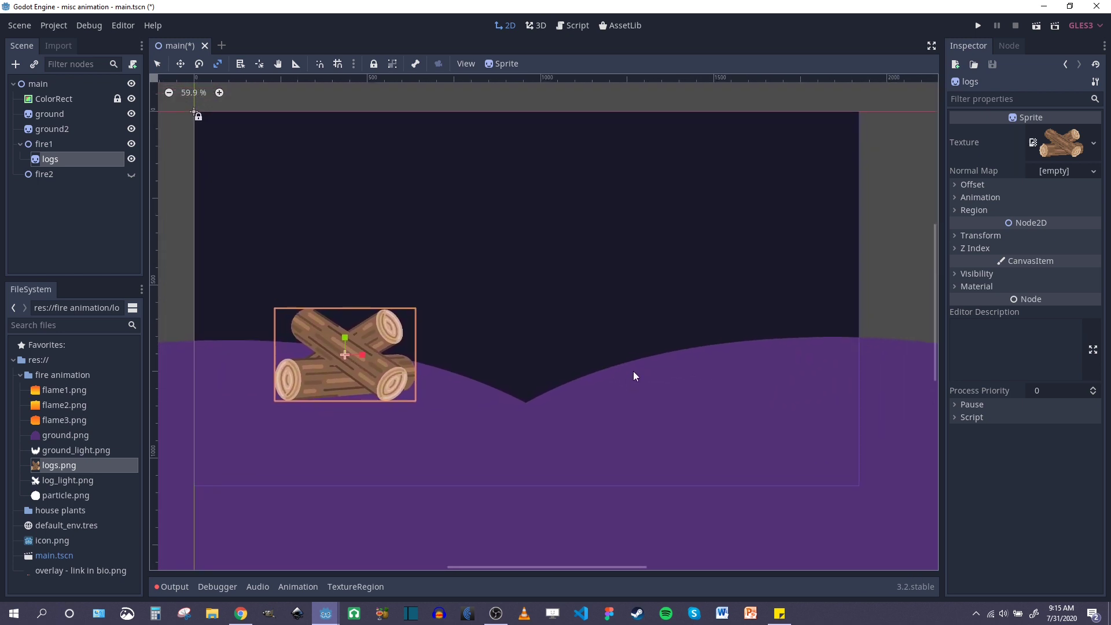
scroll(529, 279, up, 4)
scroll(536, 292, up, 1)
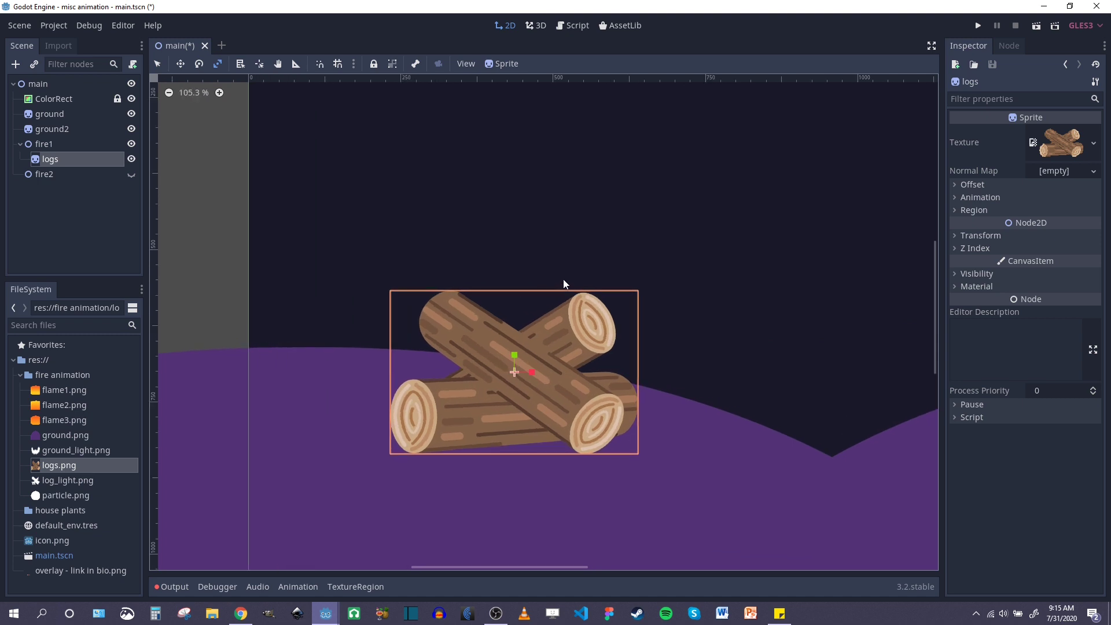
middle_drag(565, 280, 545, 263)
- Reselect the logs sprite on the purple hill and recentre the view on it
click(157, 64)
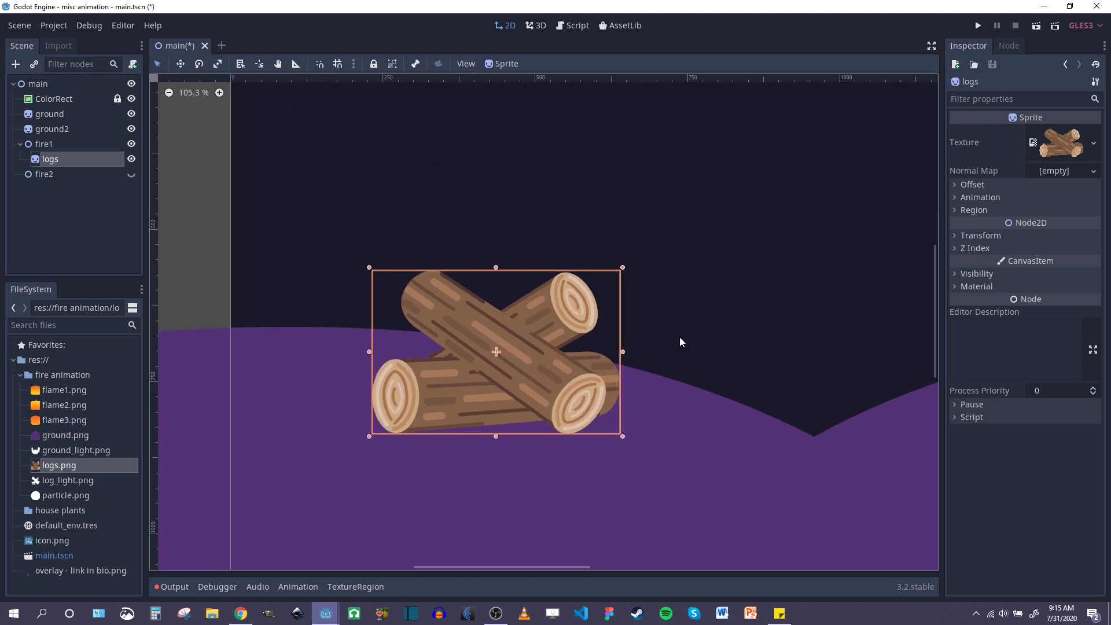
click(656, 403)
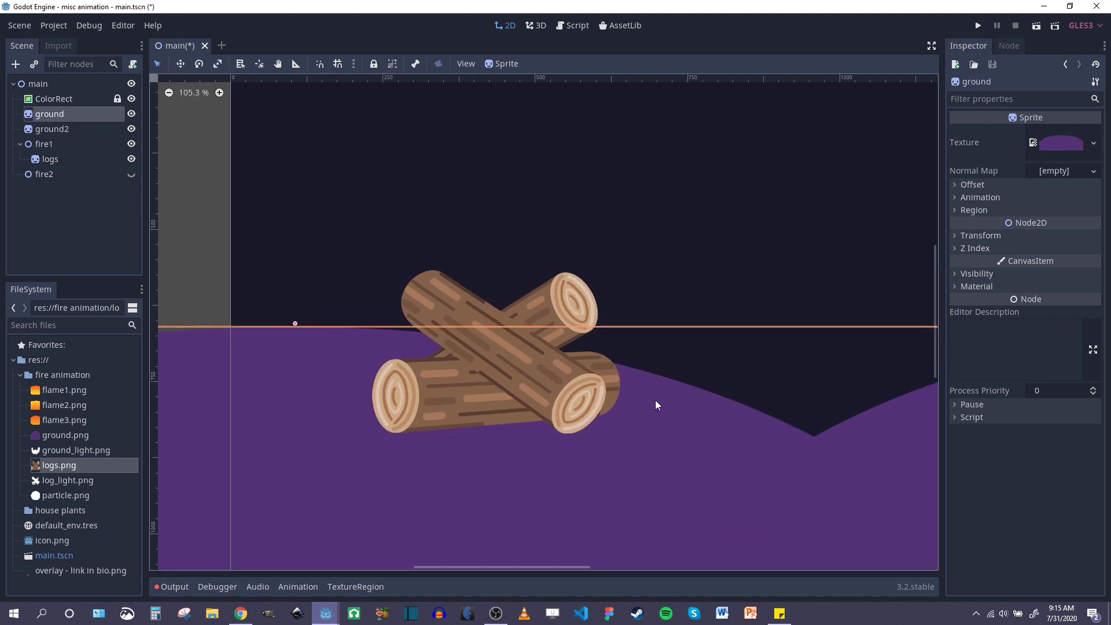
click(469, 297)
middle_drag(532, 267, 550, 310)
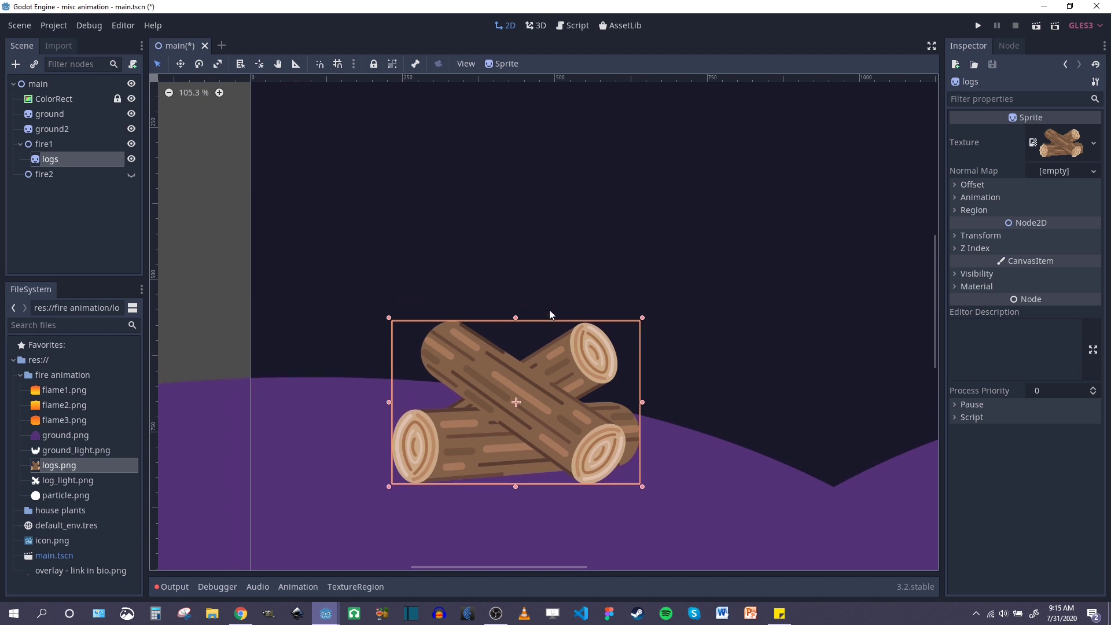
click(65, 388)
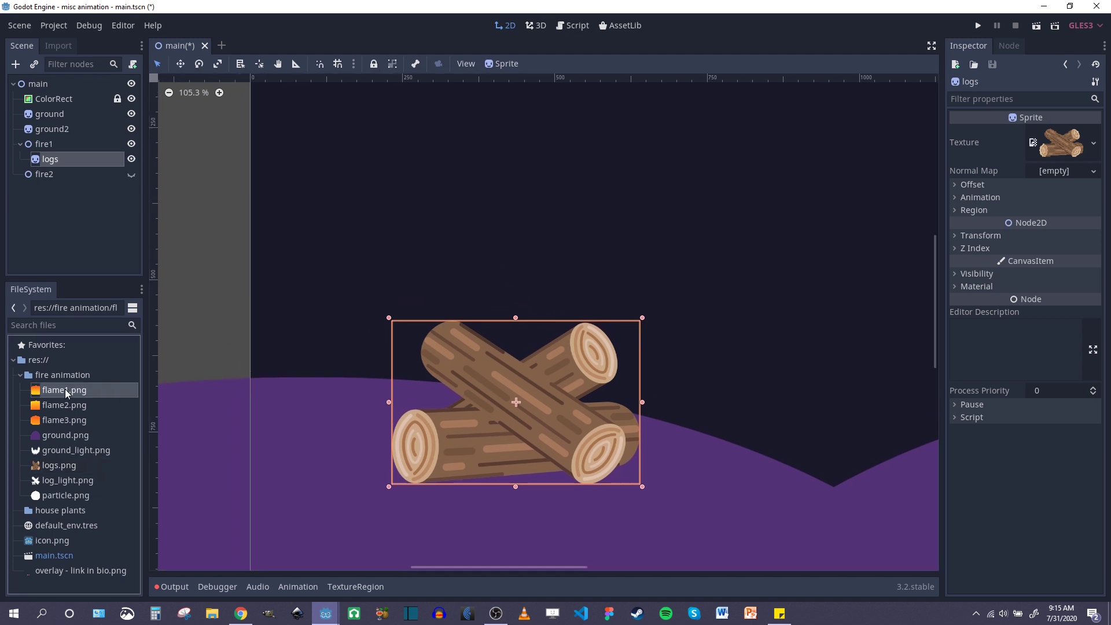
click(71, 408)
click(72, 422)
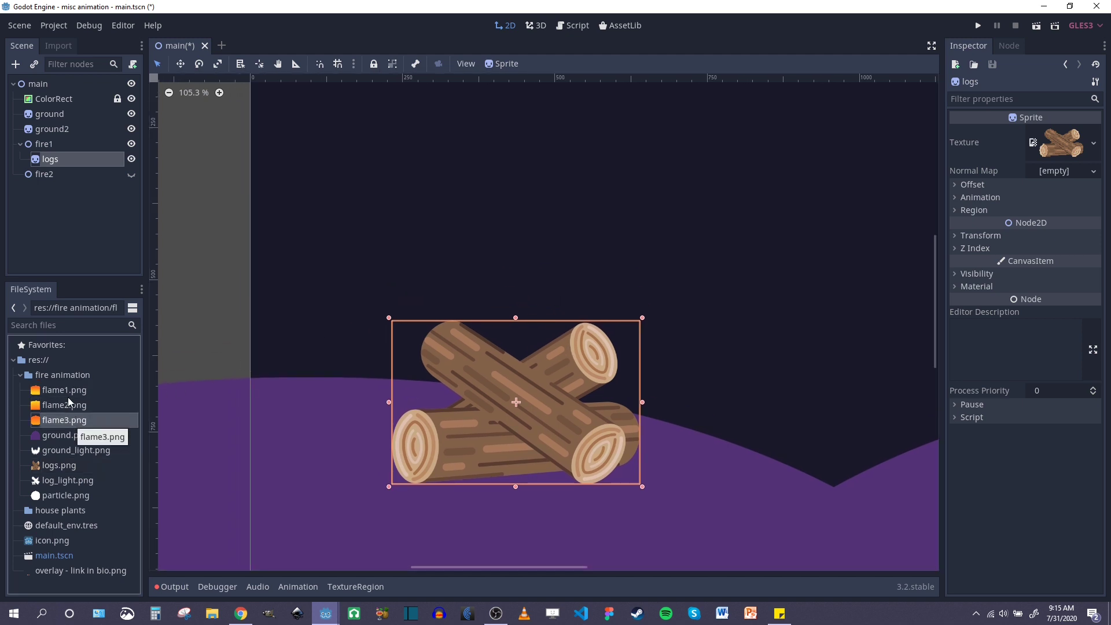
drag(66, 390, 531, 338)
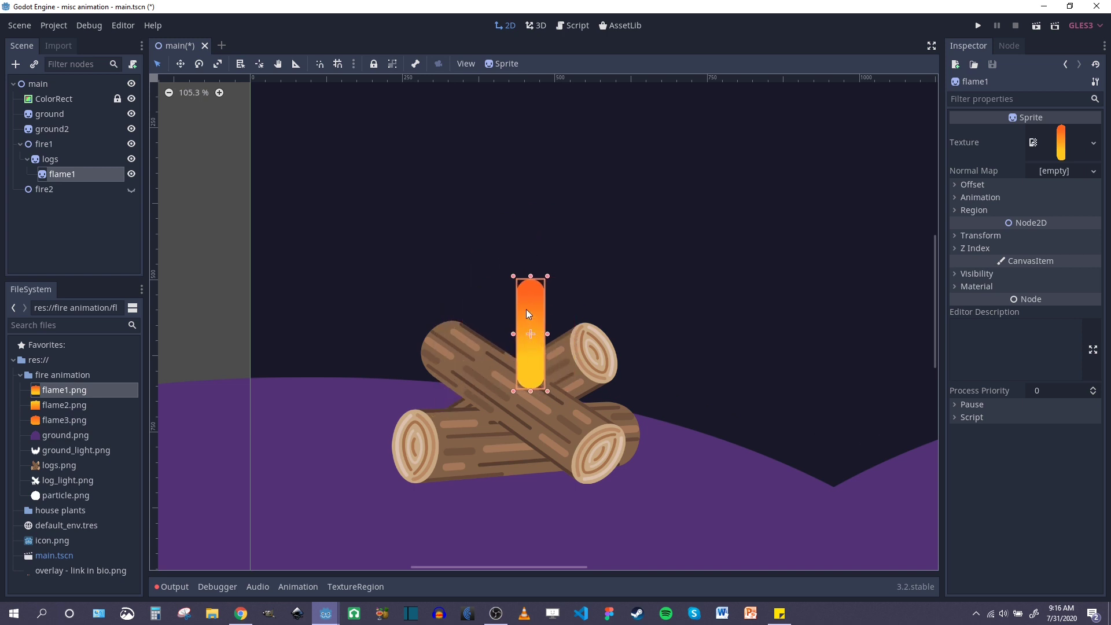
drag(536, 310, 485, 293)
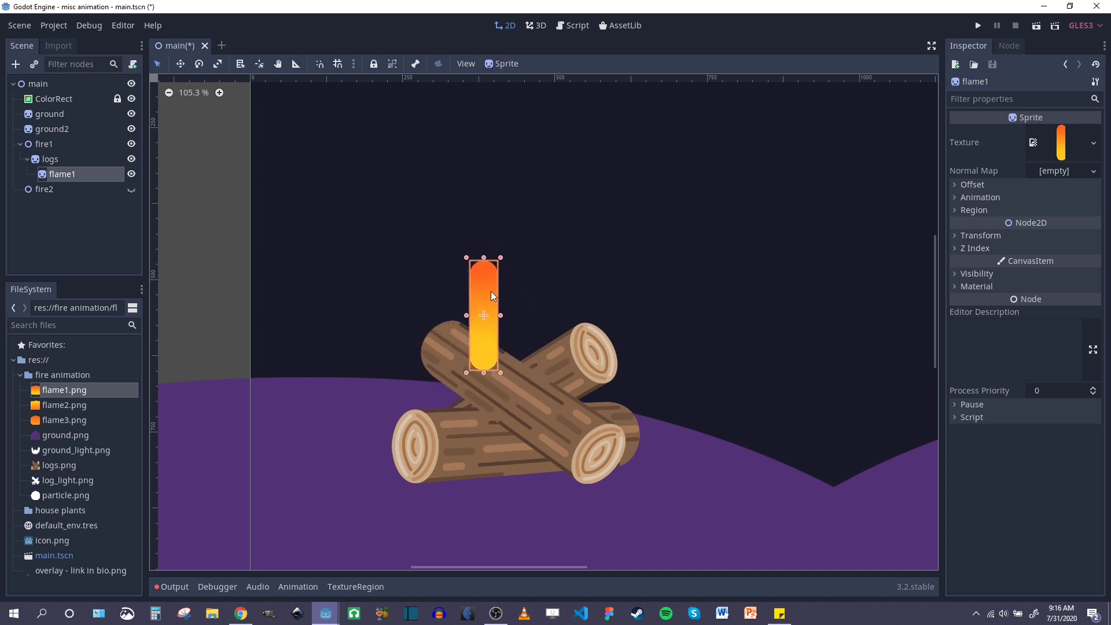
right_click(66, 184)
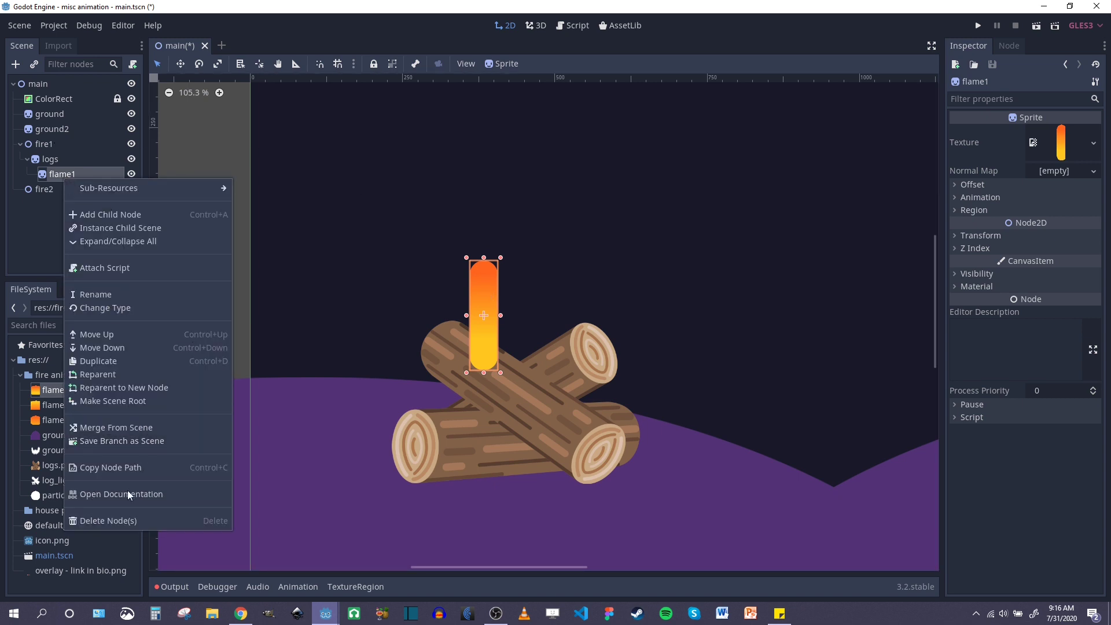
click(112, 520)
click(531, 317)
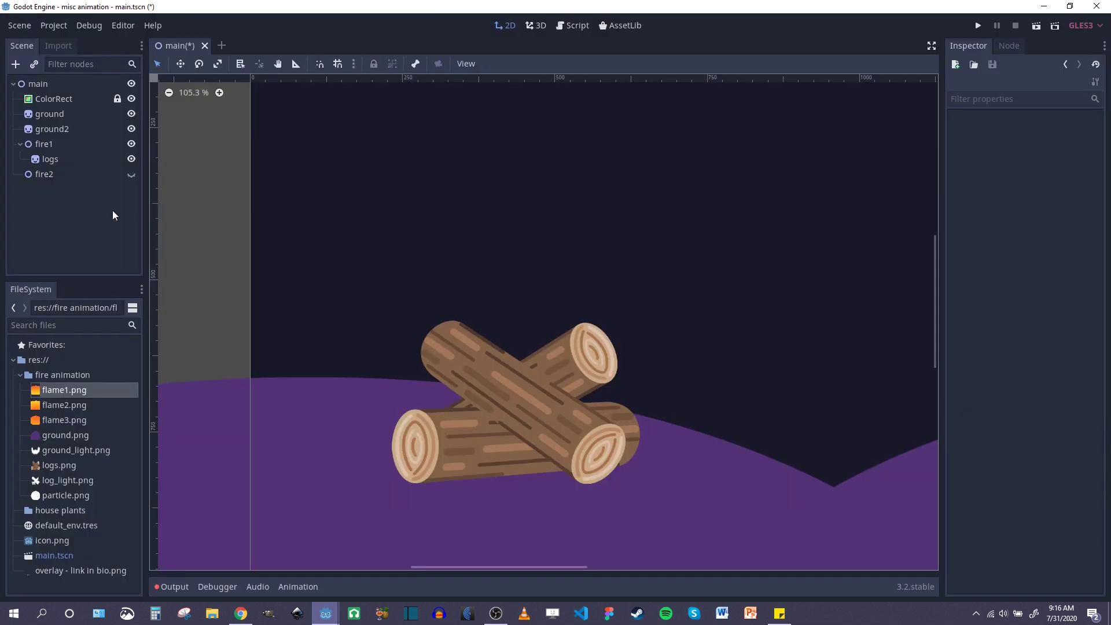
- Create a new scene with a Node2D root named flame1 and save it as flame1.tscn
click(223, 44)
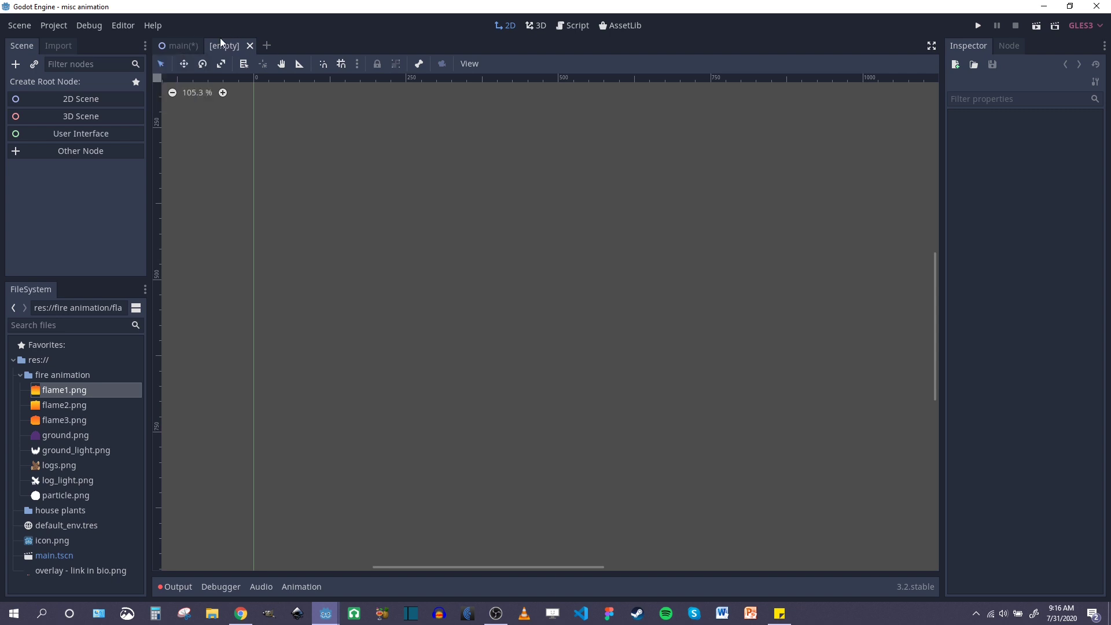
click(92, 99)
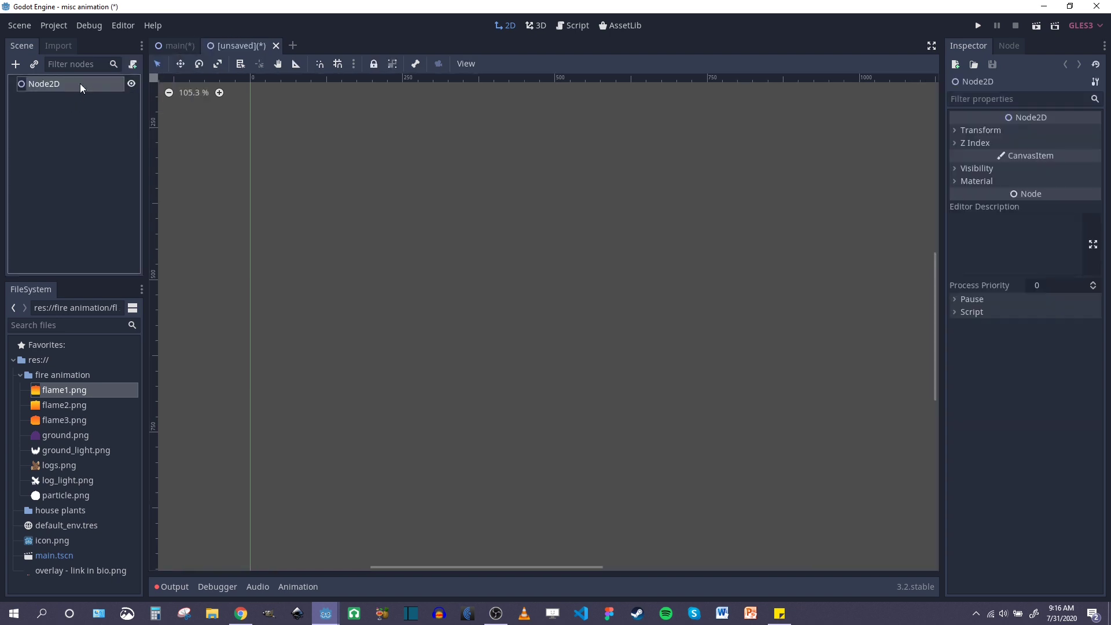
double_click(80, 83)
text(fl)
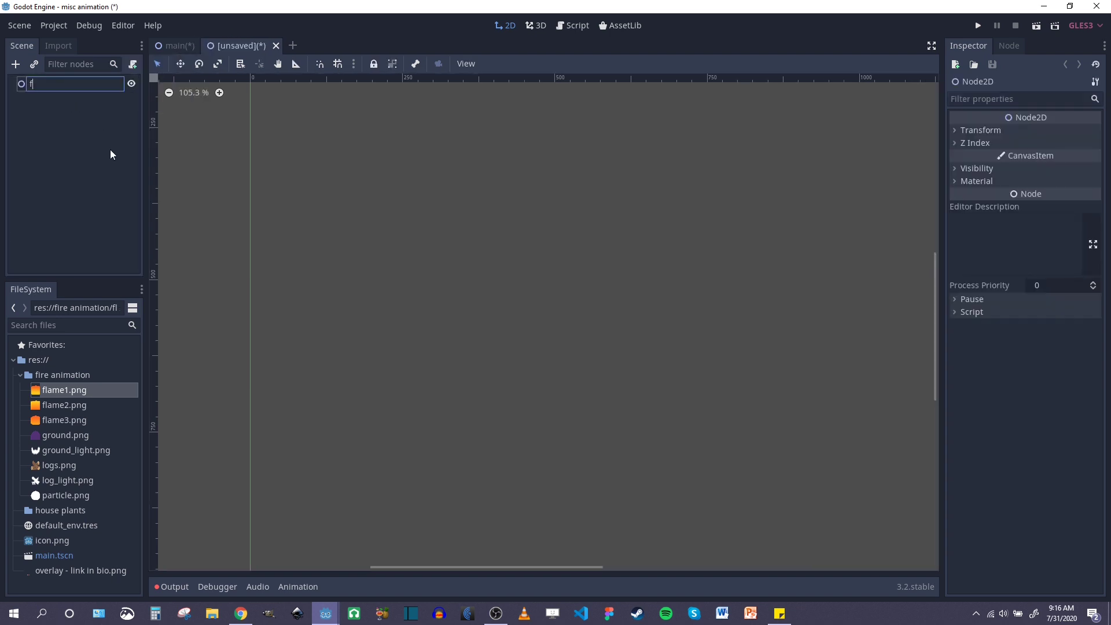
text(ame1)
key(Return)
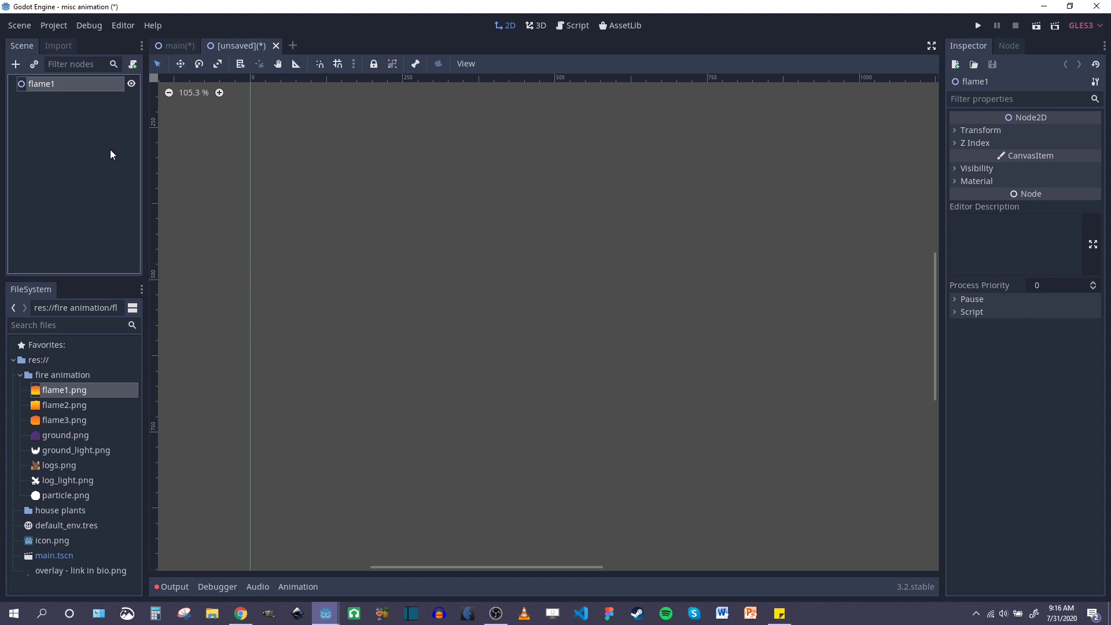
key(ctrl+s)
key(Return)
middle_drag(256, 114, 513, 432)
- Add a Sprite child under the flame1 root node
right_click(49, 82)
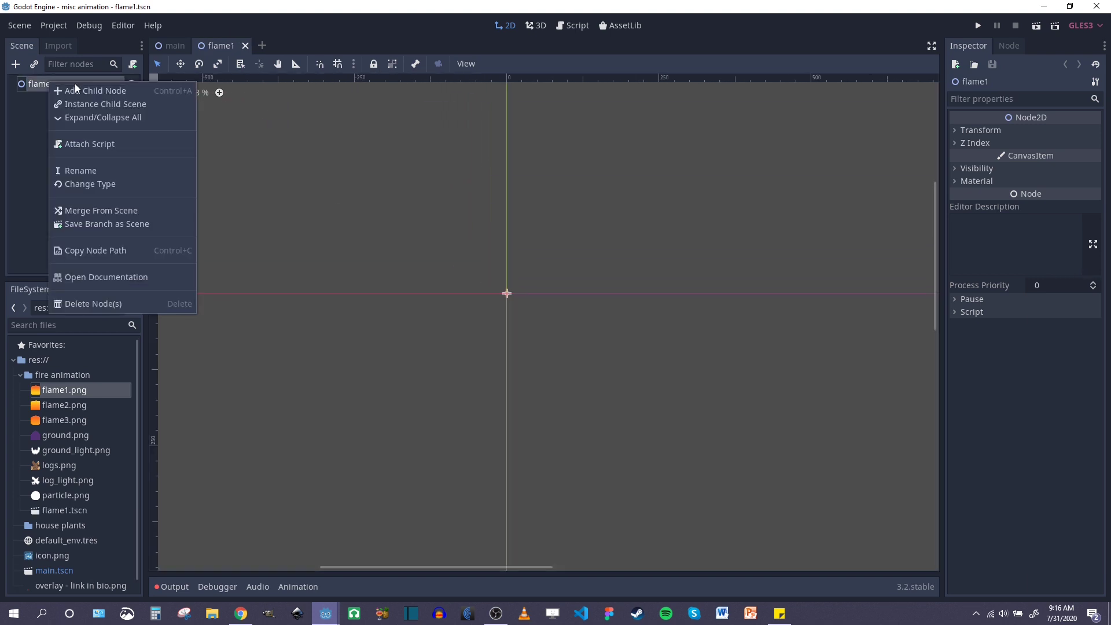
click(90, 91)
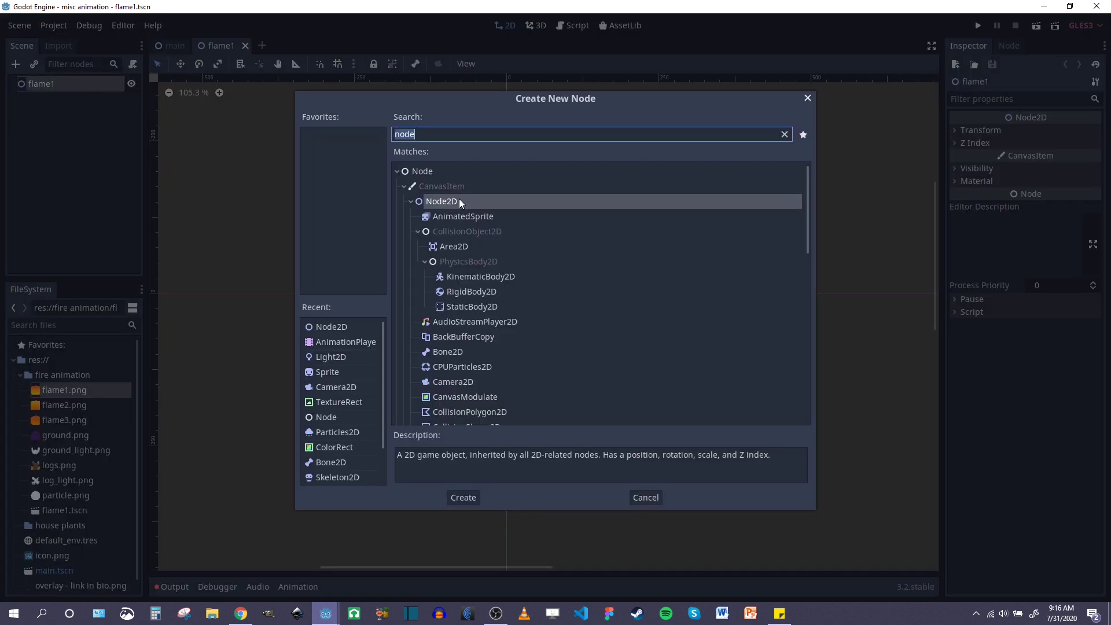
text(sprite)
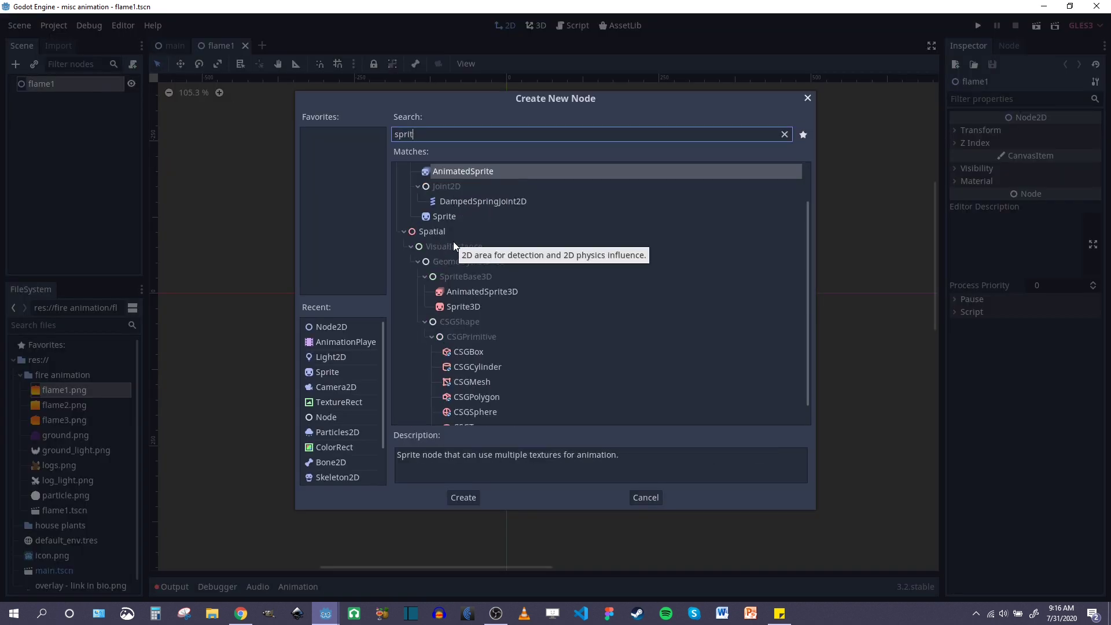
double_click(435, 201)
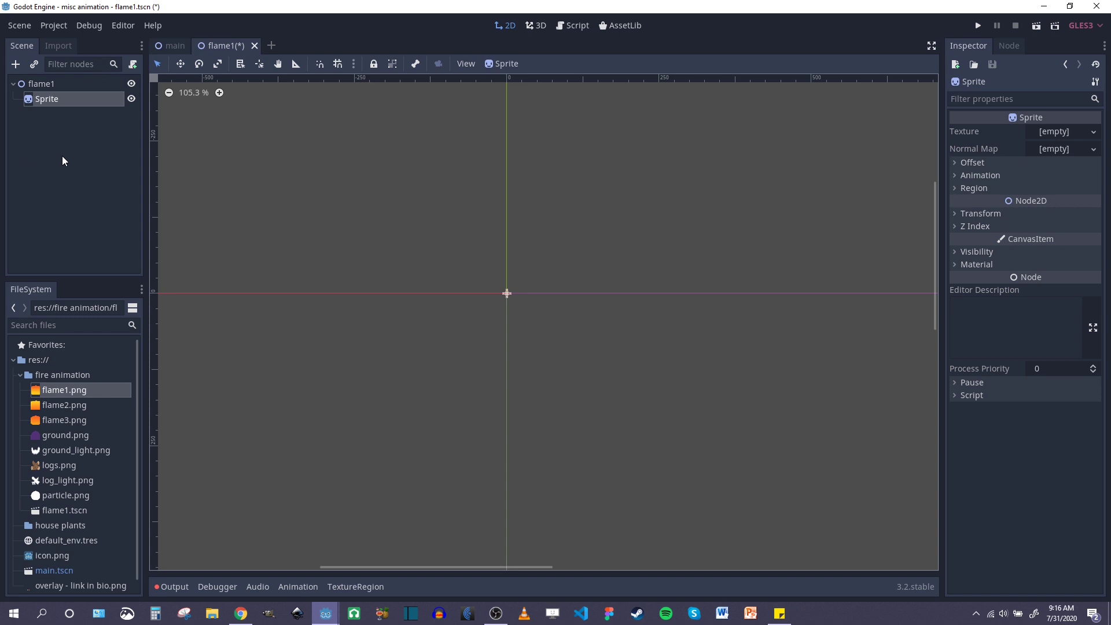
- Load flame1.png from the fire animation folder as the Sprite's texture
click(1093, 132)
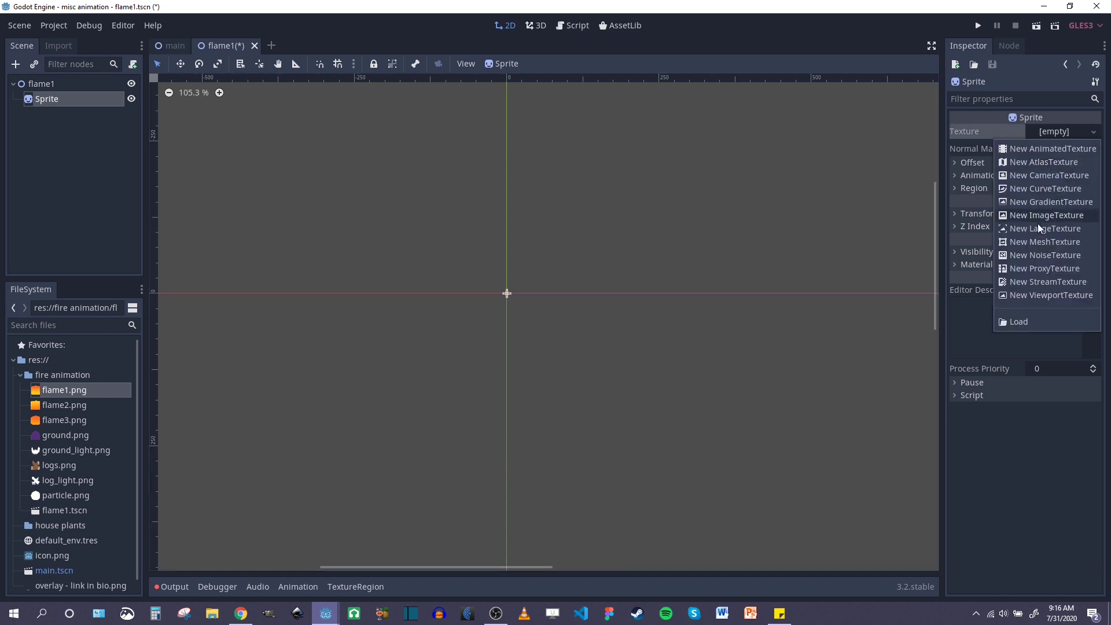
click(1019, 322)
double_click(321, 151)
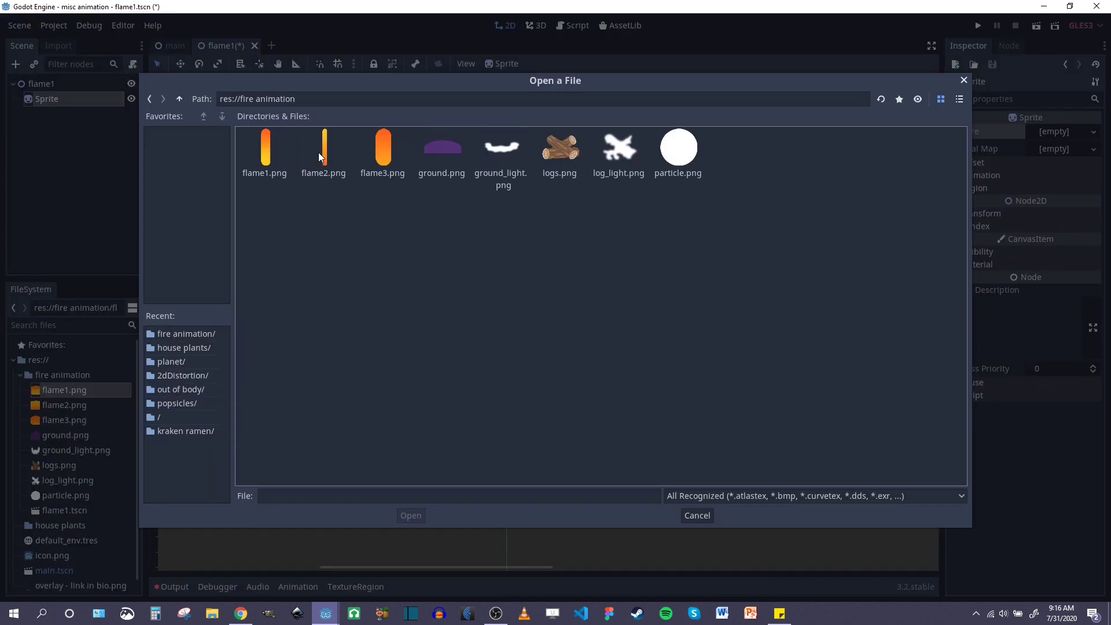
click(280, 157)
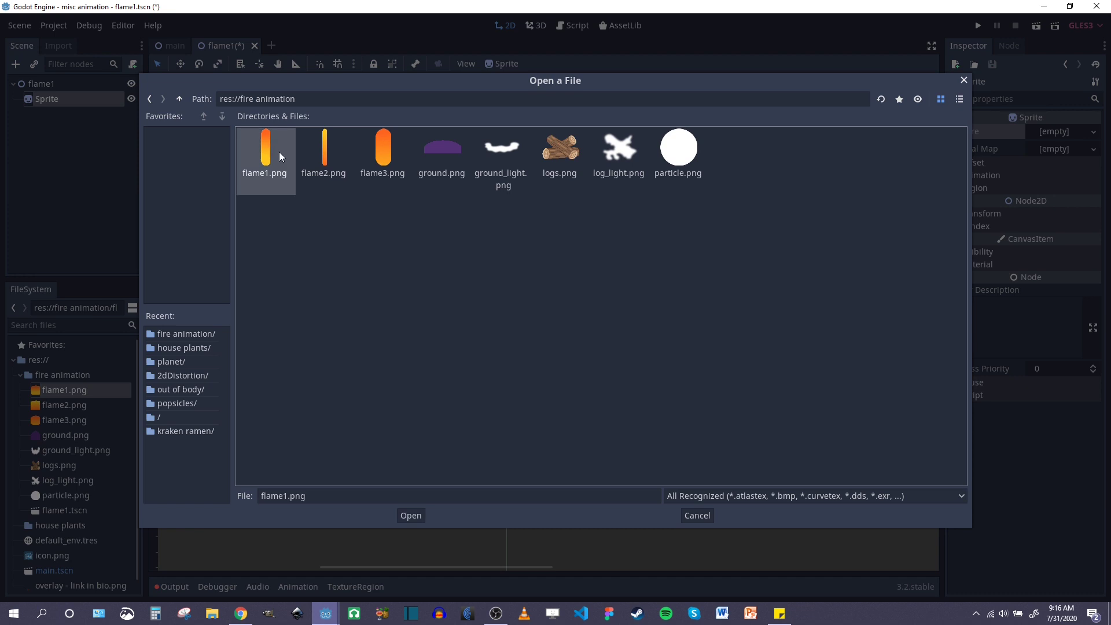
click(411, 515)
scroll(422, 240, up, 2)
- Add an AnimationPlayer child node under flame1
right_click(51, 84)
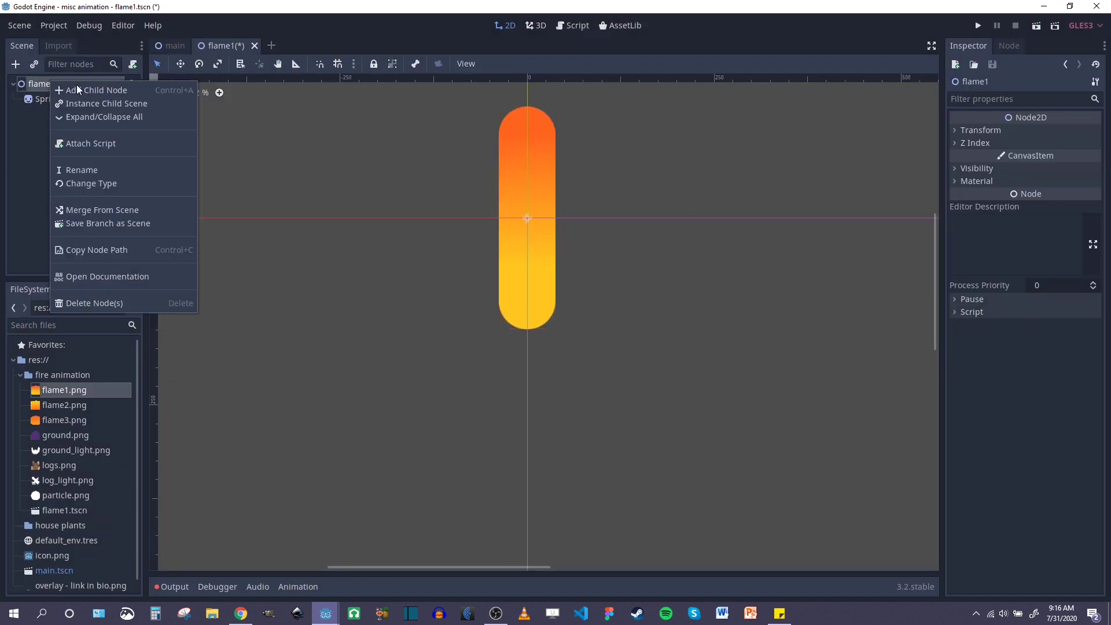
click(99, 91)
text(animation)
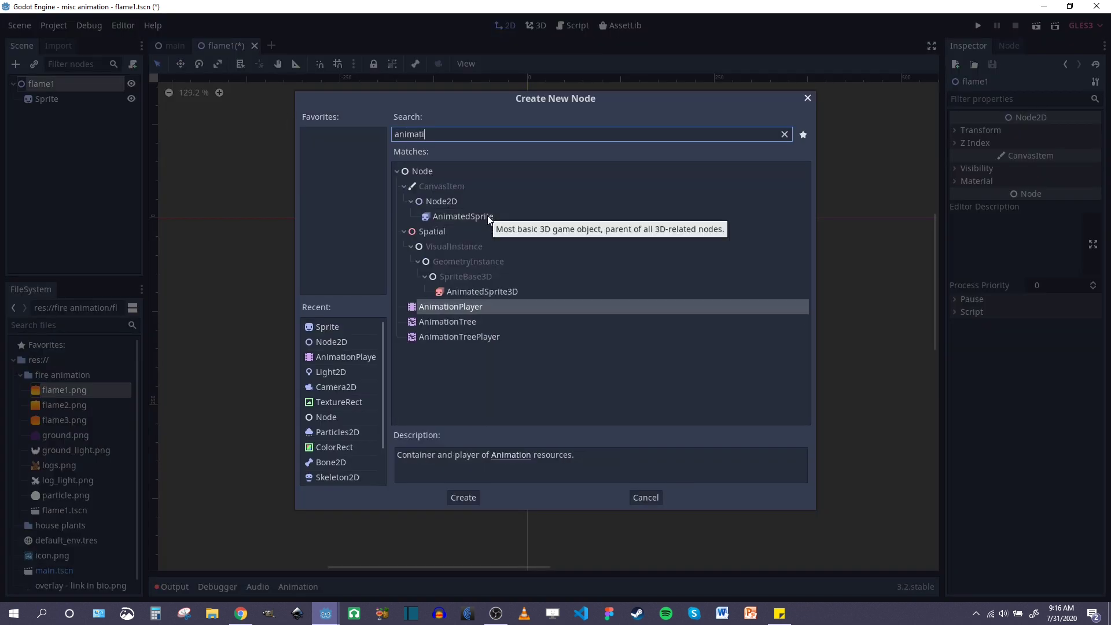
double_click(474, 185)
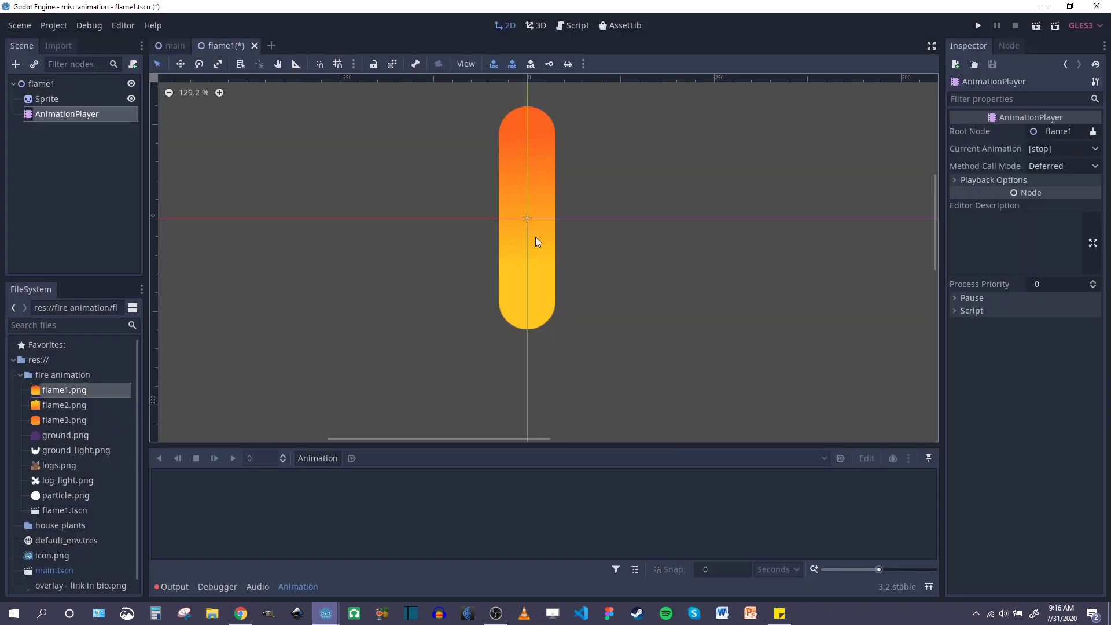
- Create a new empty animation named 'flame1' in the AnimationPlayer
click(328, 456)
click(324, 391)
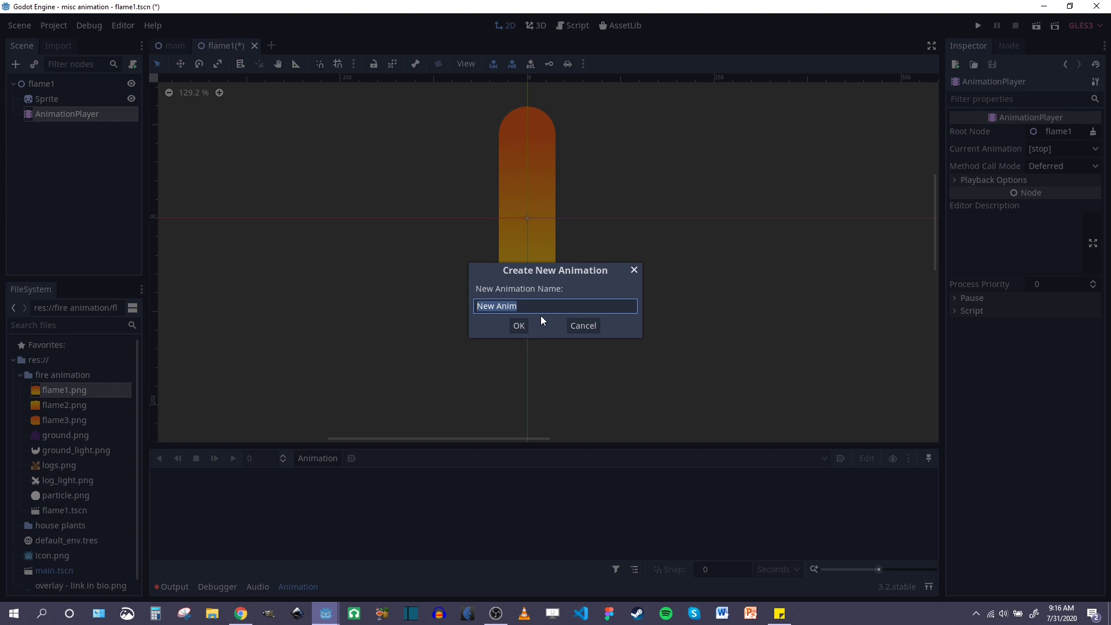
text(fla)
key(BackSpace)
key(BackSpace)
key(BackSpace)
text(flame1)
key(Return)
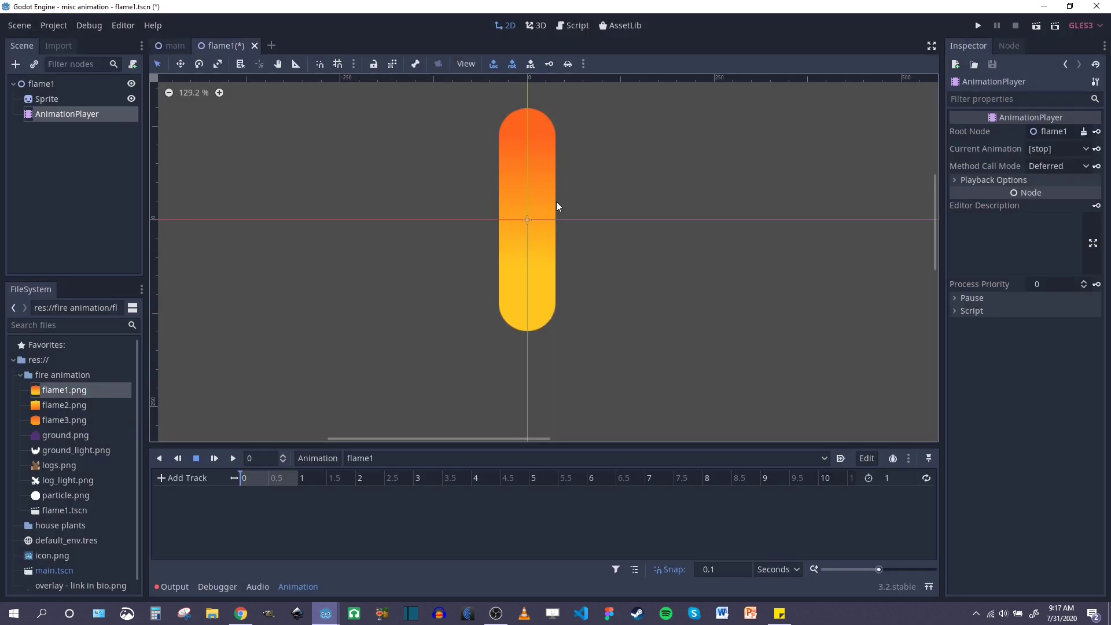
middle_drag(557, 203, 548, 233)
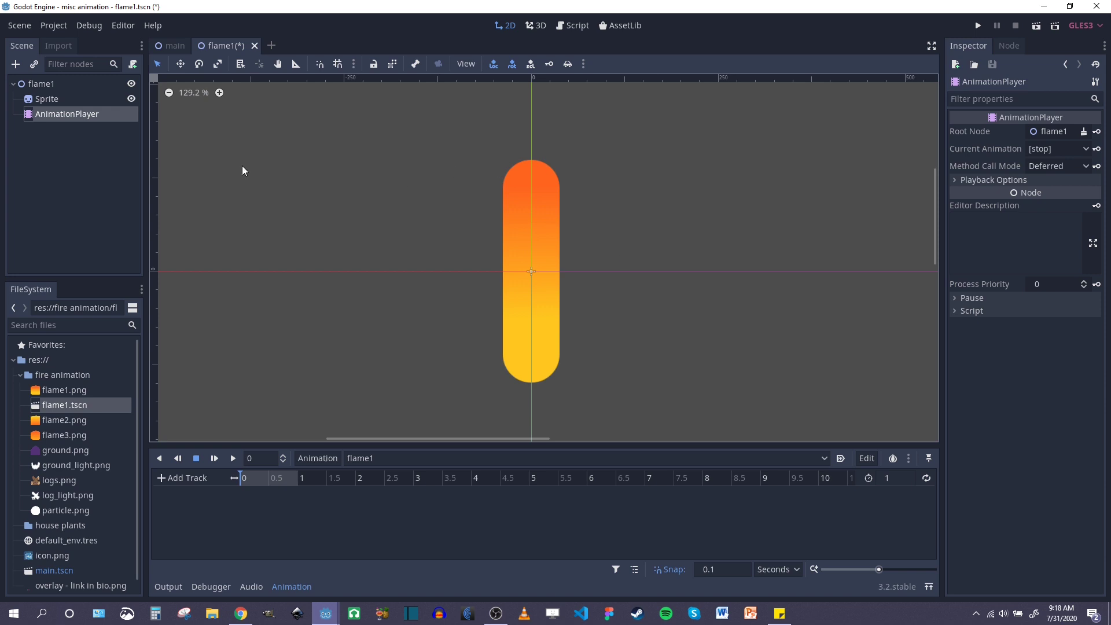
- Add a Sprite scale property track to the flame1 animation
click(197, 478)
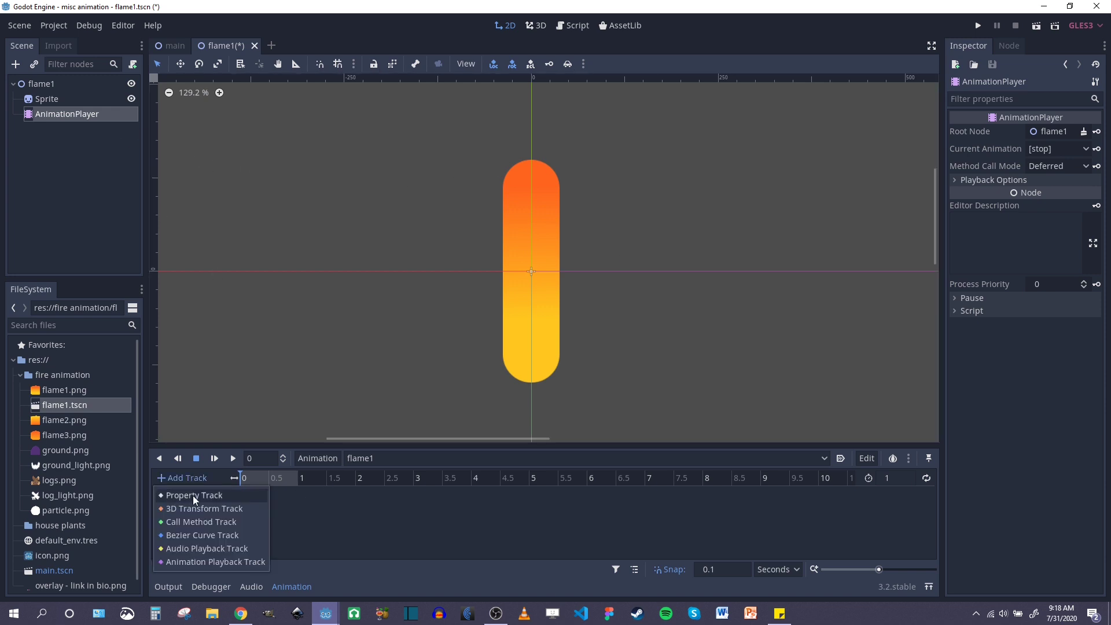
click(192, 495)
click(180, 133)
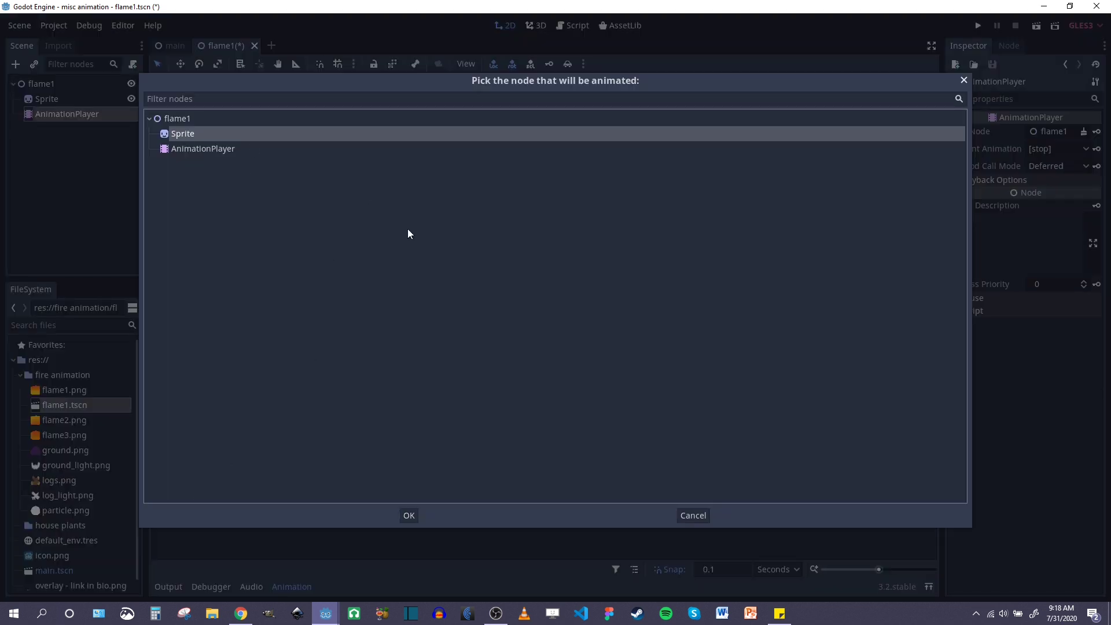
click(409, 515)
scroll(311, 274, down, 4)
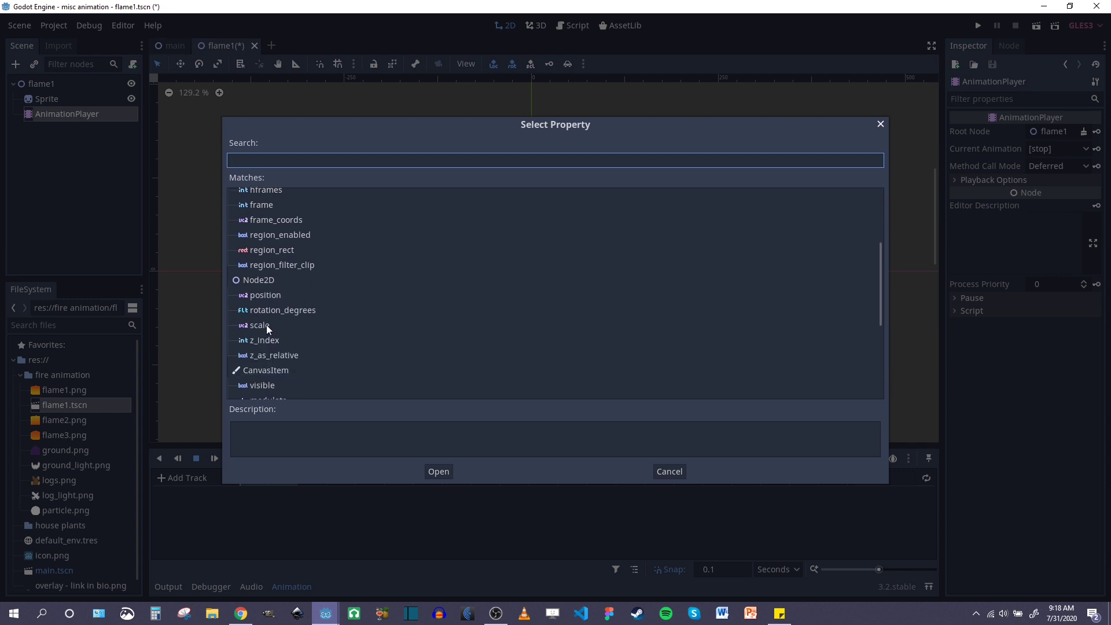
click(259, 325)
click(438, 471)
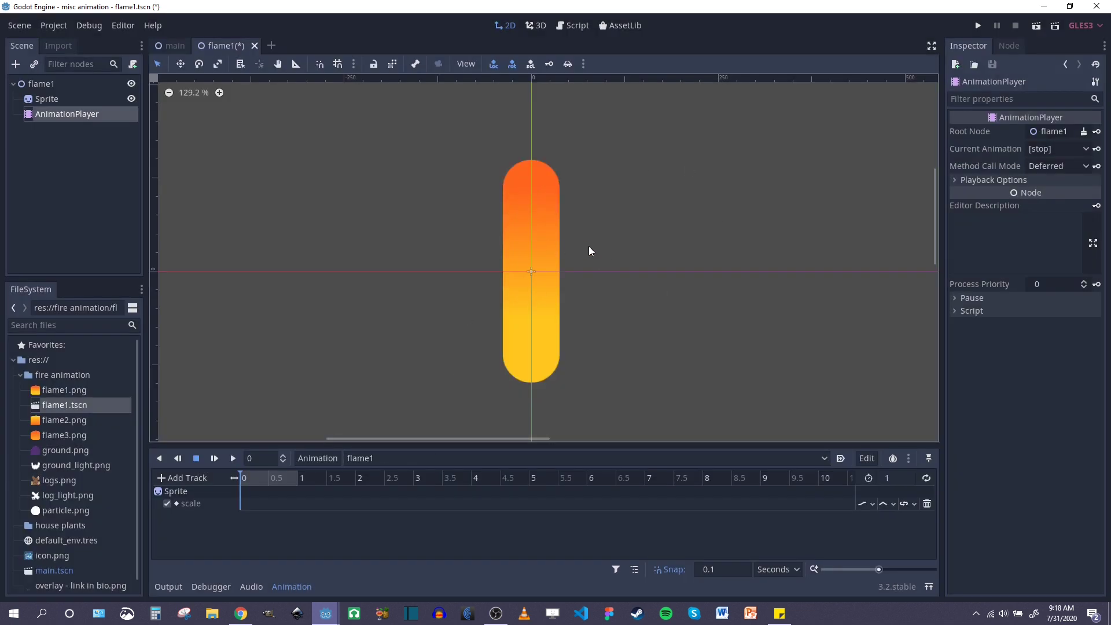
- Key the Sprite's scale at 0 s, then key a 0.75 vertical scale at 0.5 s
middle_drag(589, 245, 579, 210)
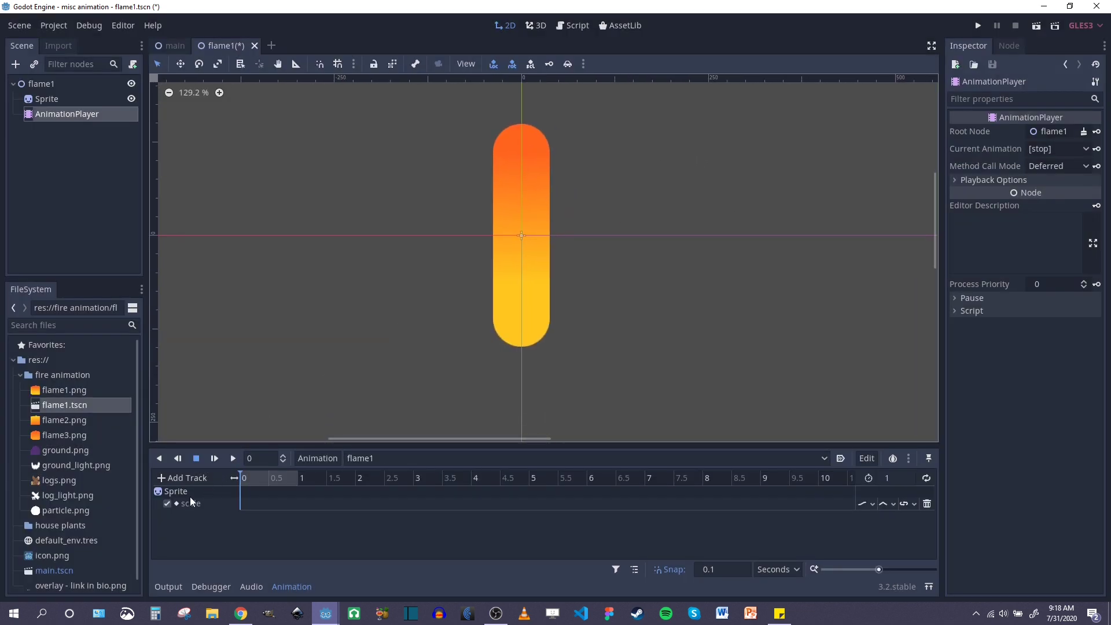
click(48, 99)
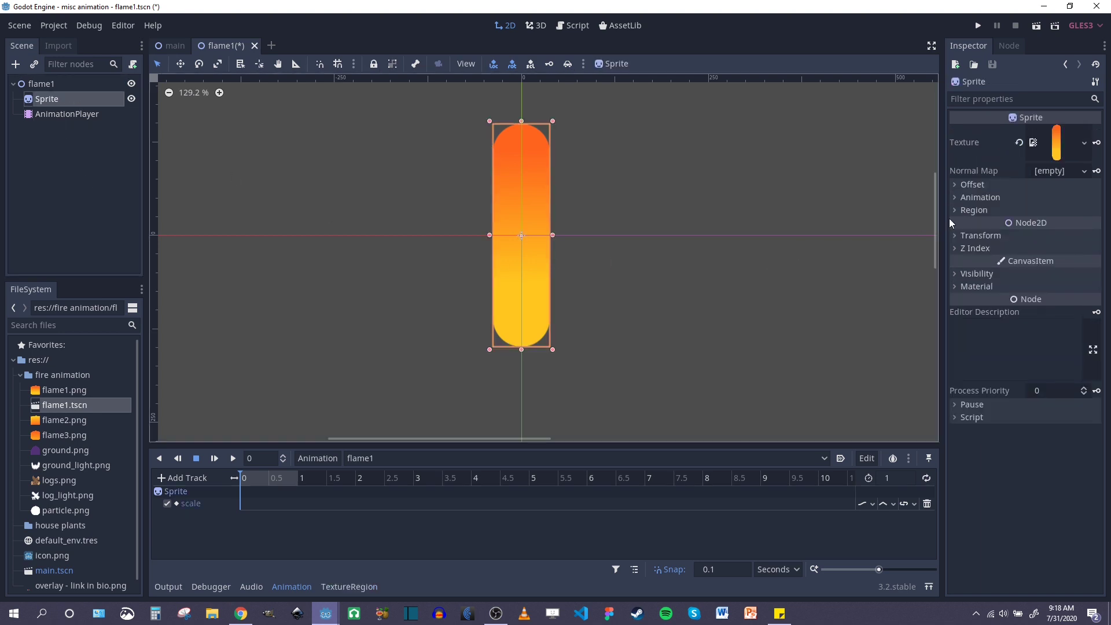
click(952, 236)
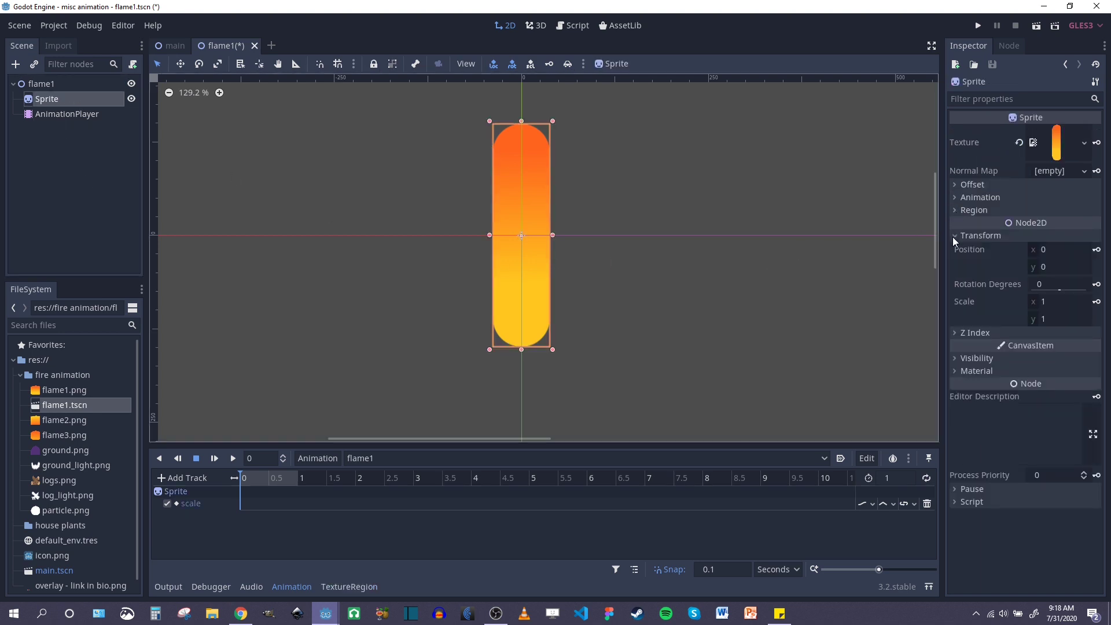
click(1096, 302)
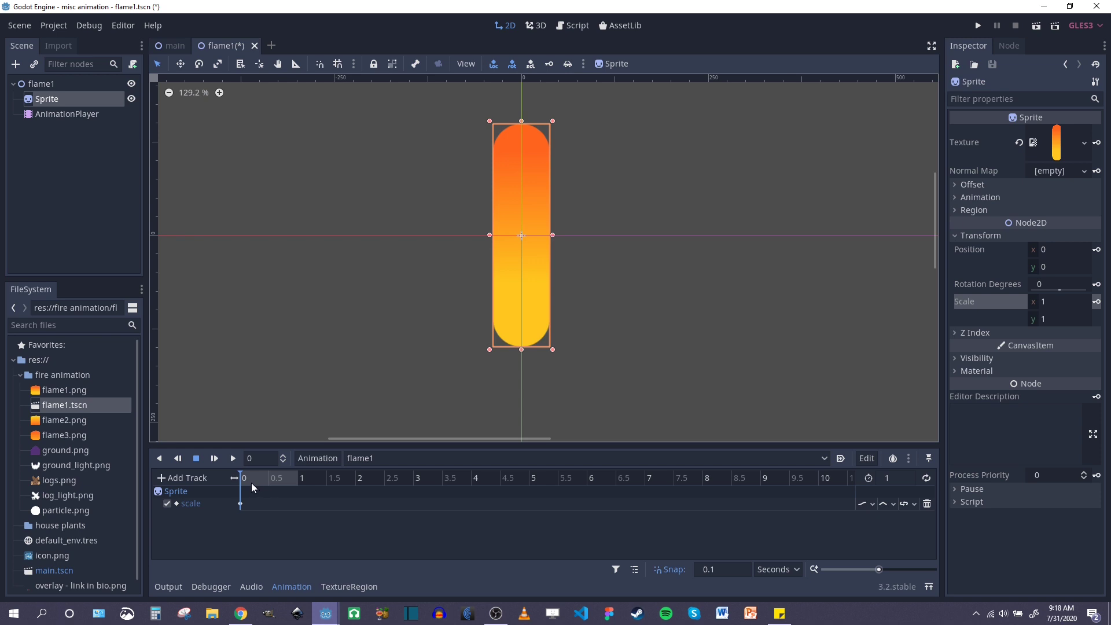
click(1055, 318)
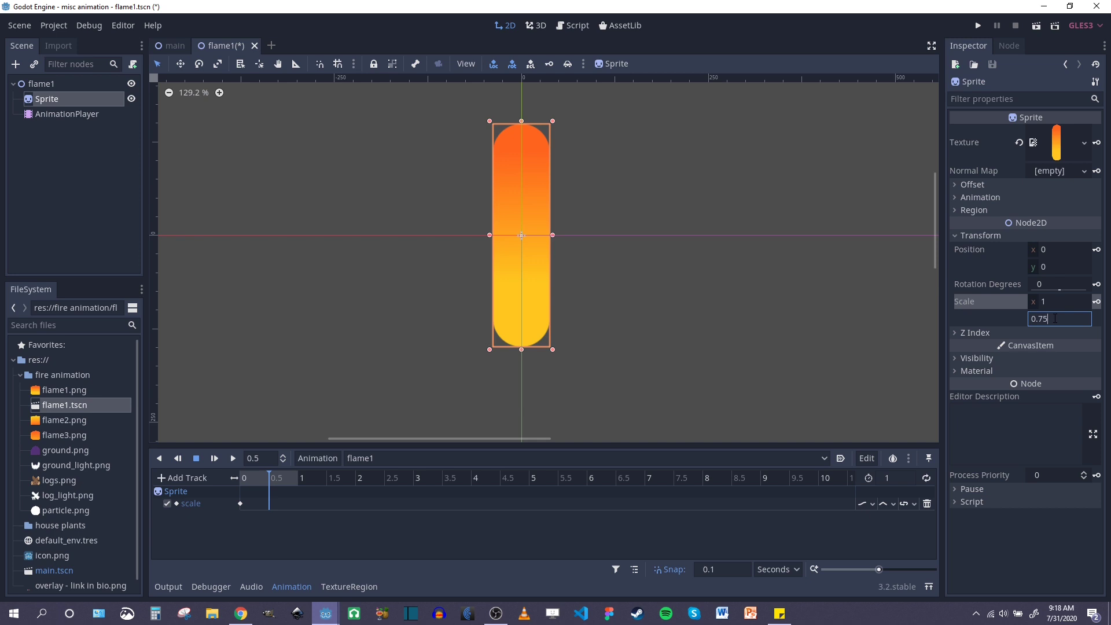
key(Return)
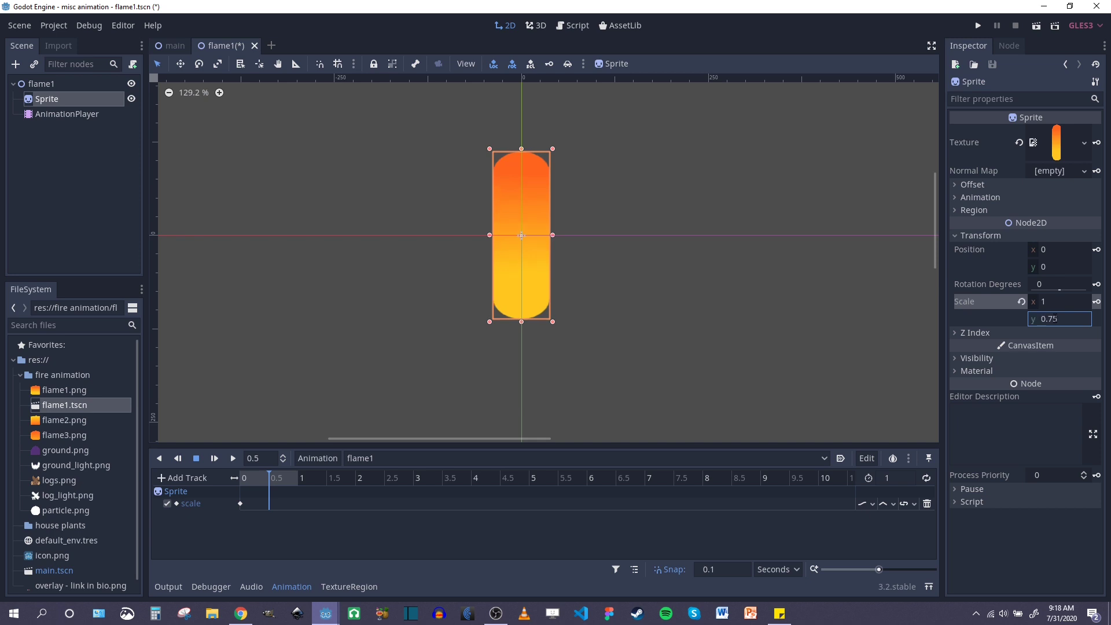
click(1098, 305)
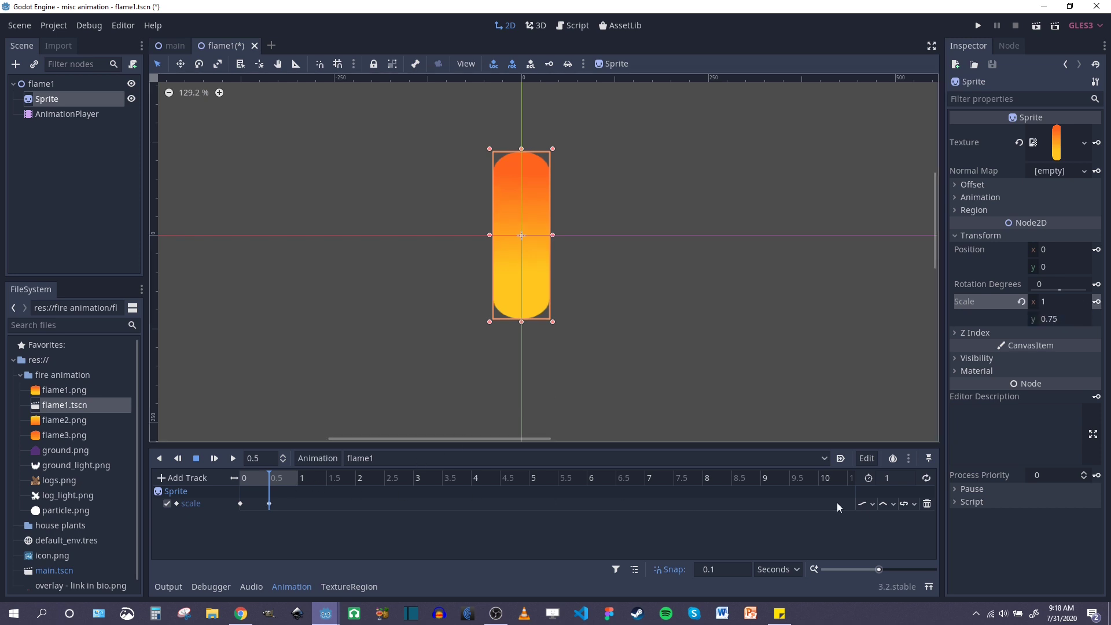
- Make flame1 loop and autoplay on load, then preview it and rewind to start
click(926, 478)
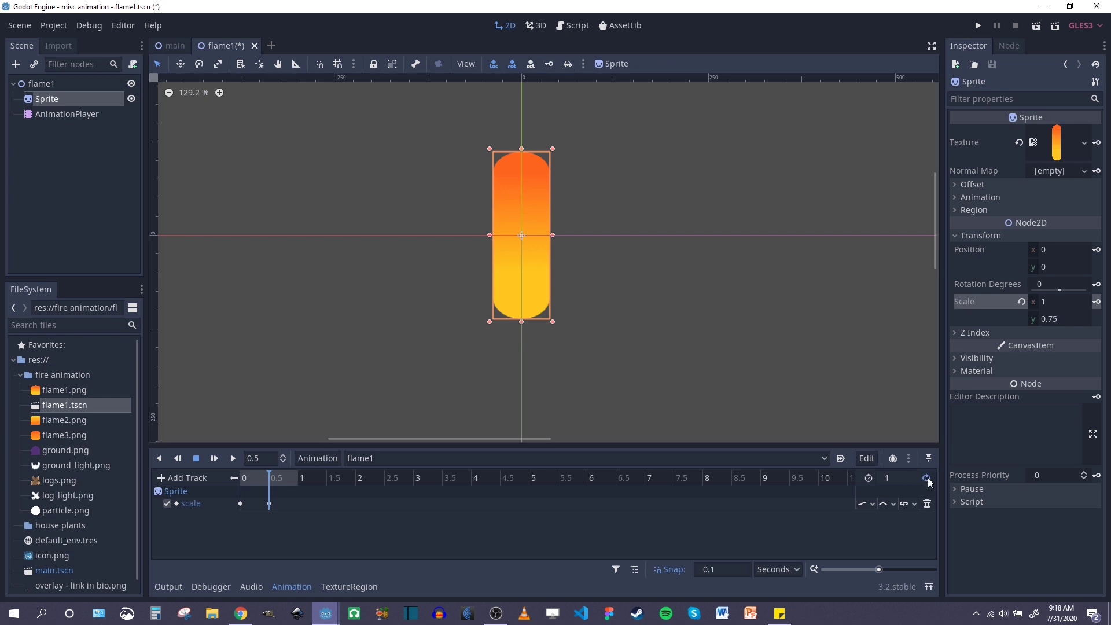
click(841, 458)
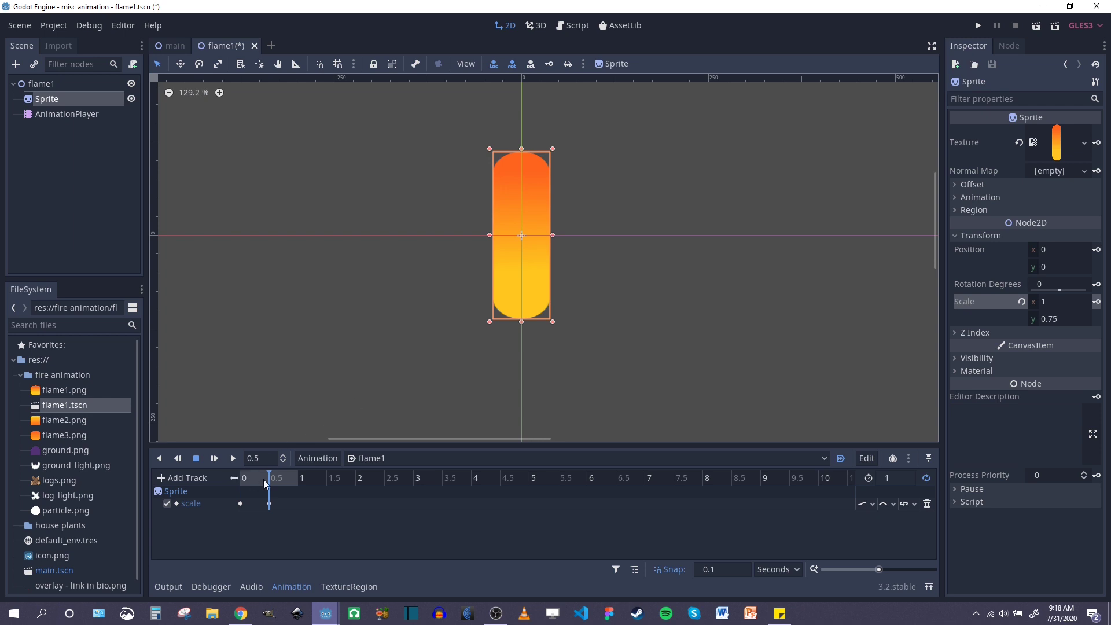
click(240, 478)
click(214, 458)
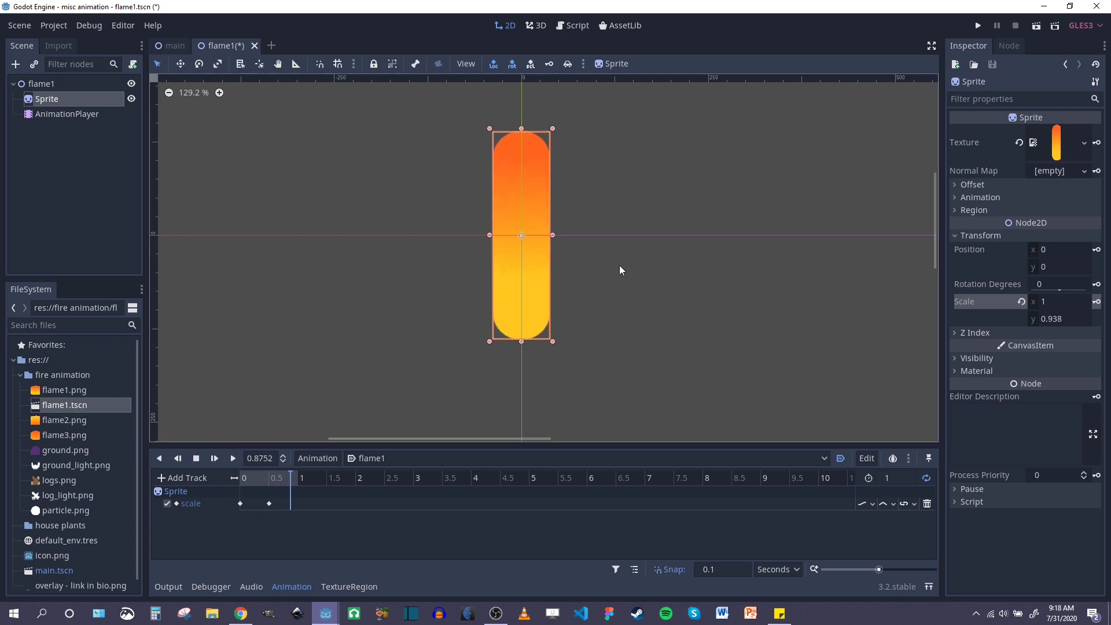
middle_drag(605, 249, 604, 263)
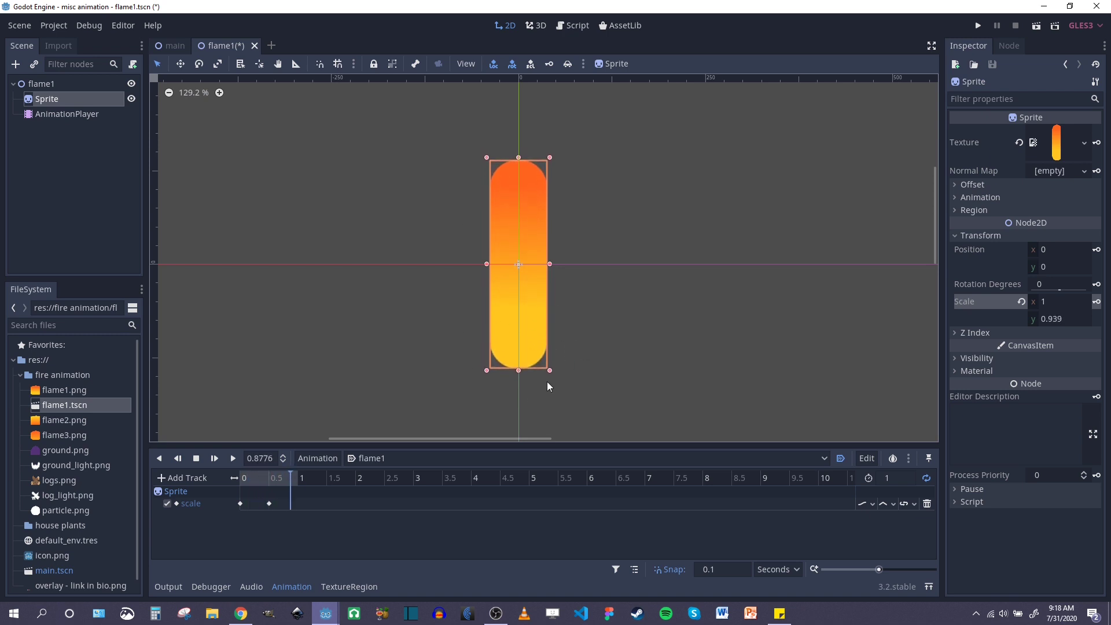
click(195, 458)
click(178, 459)
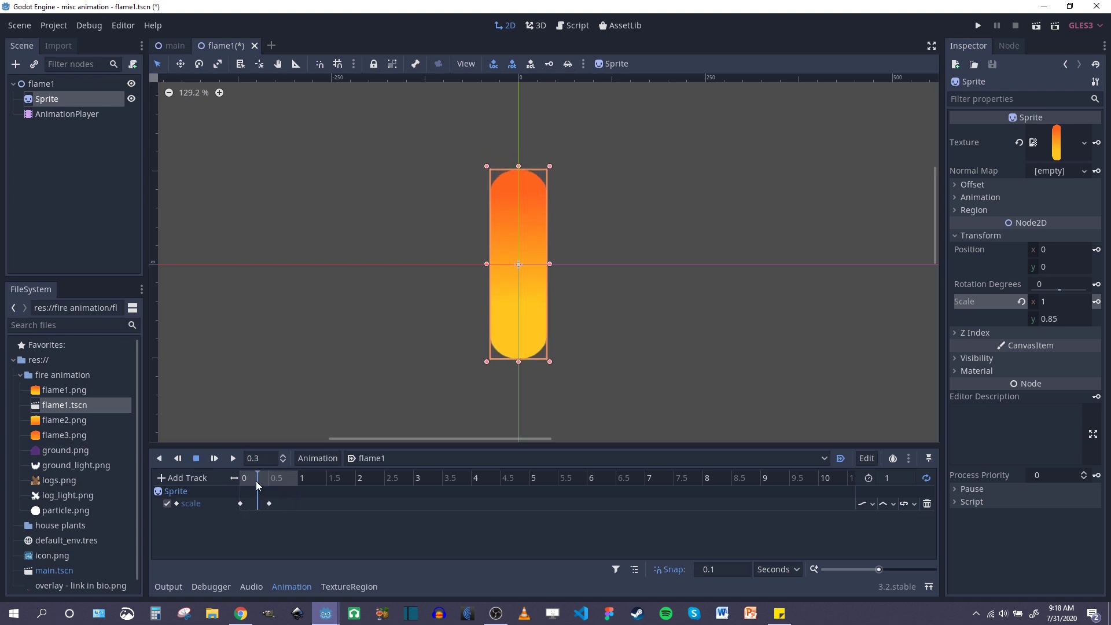
- Add a Sprite position property track and key the current position at time 0
click(176, 480)
click(188, 496)
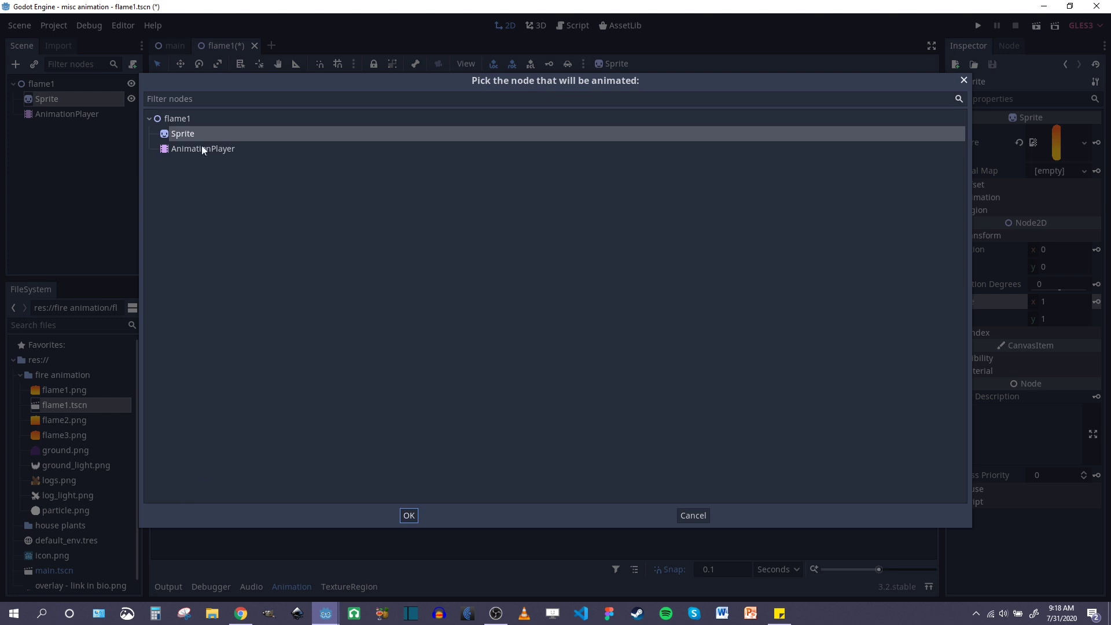
click(244, 165)
click(407, 516)
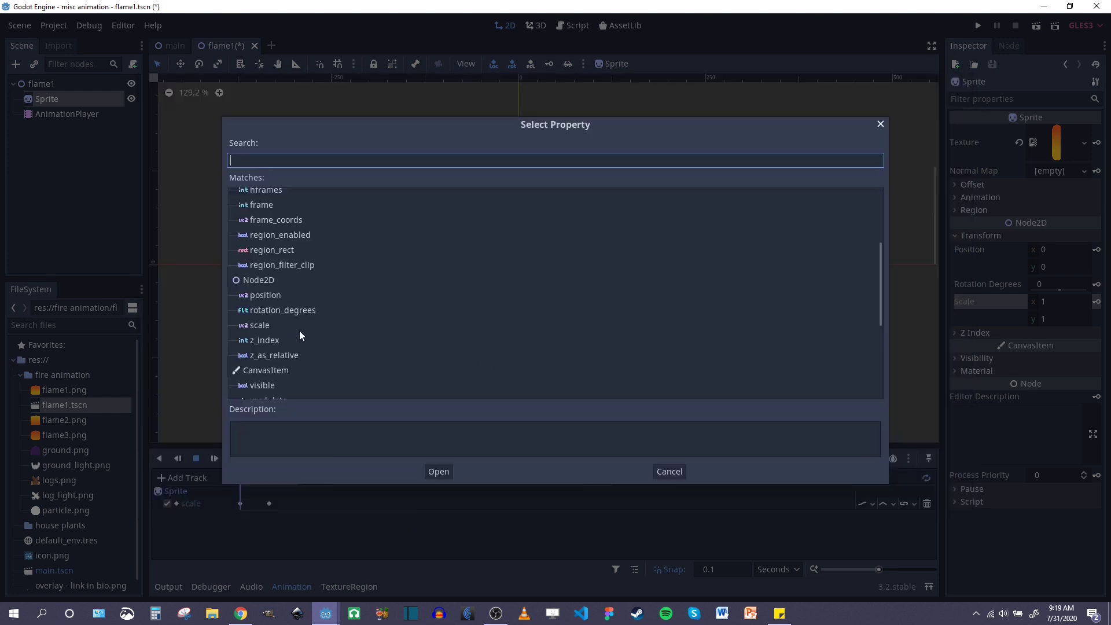
scroll(301, 309, down, 1)
click(275, 270)
click(438, 471)
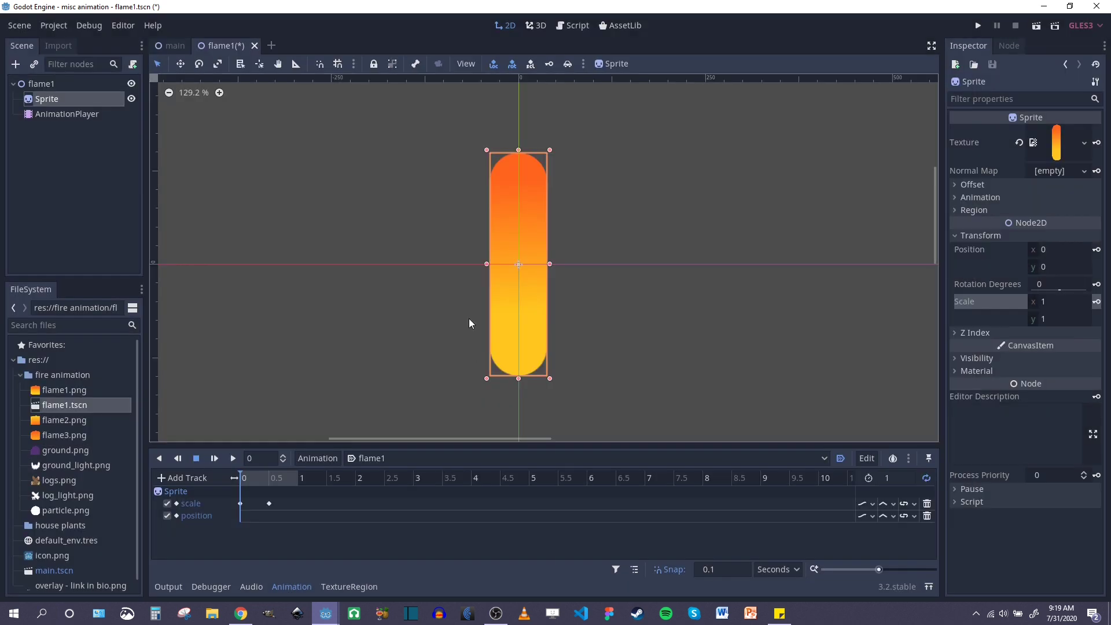
click(1096, 250)
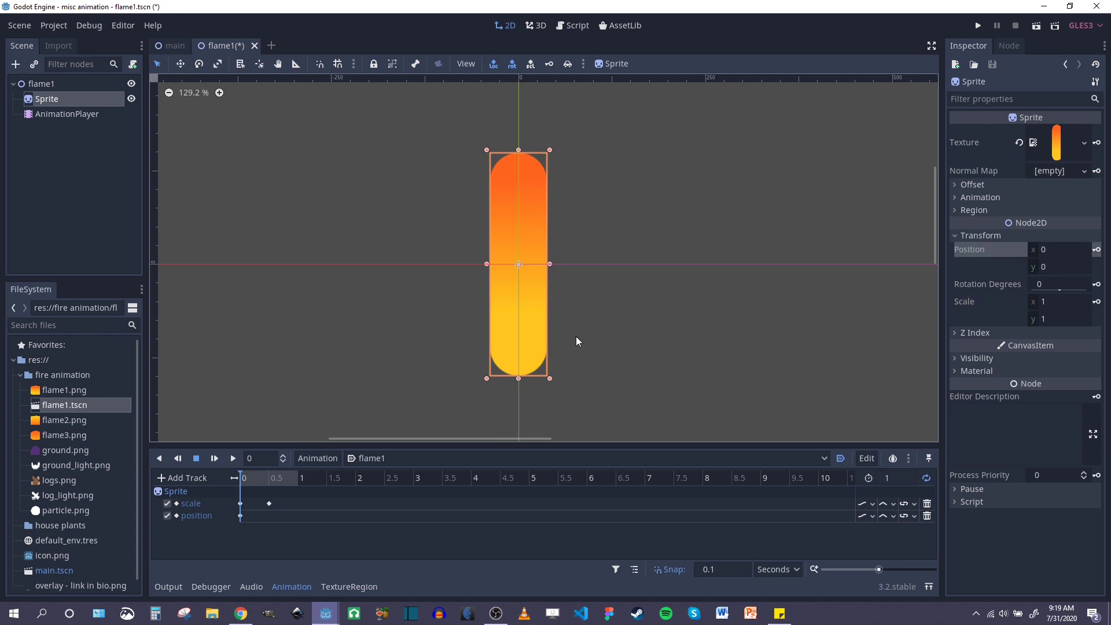
- Drag a guide to the flame's bottom edge and move the playhead to 0.5 s
middle_drag(576, 341, 599, 287)
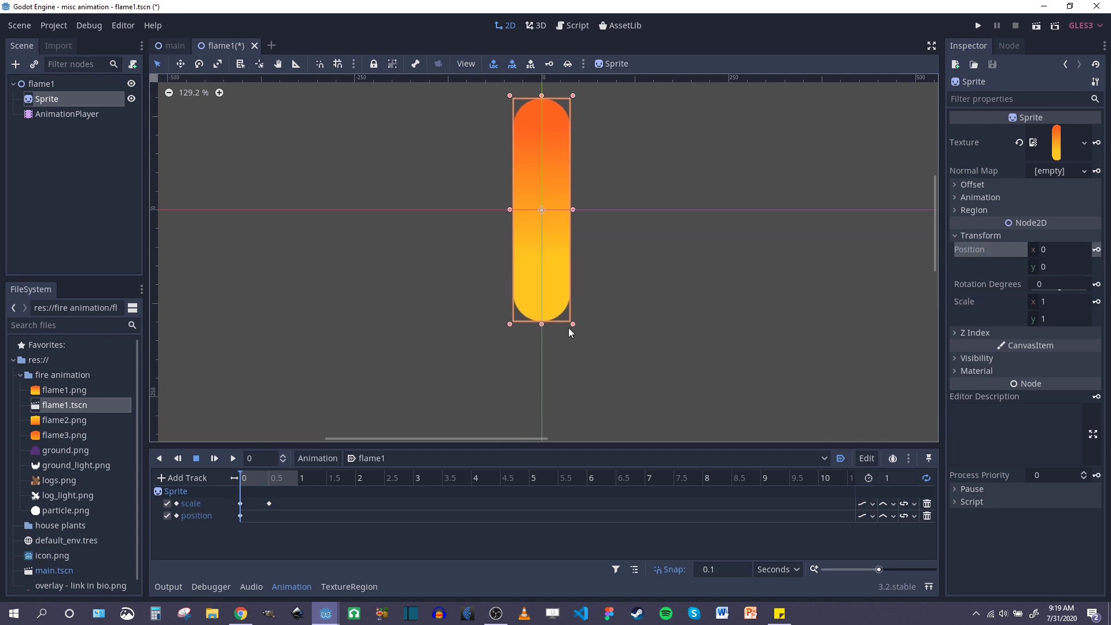
scroll(564, 306, up, 3)
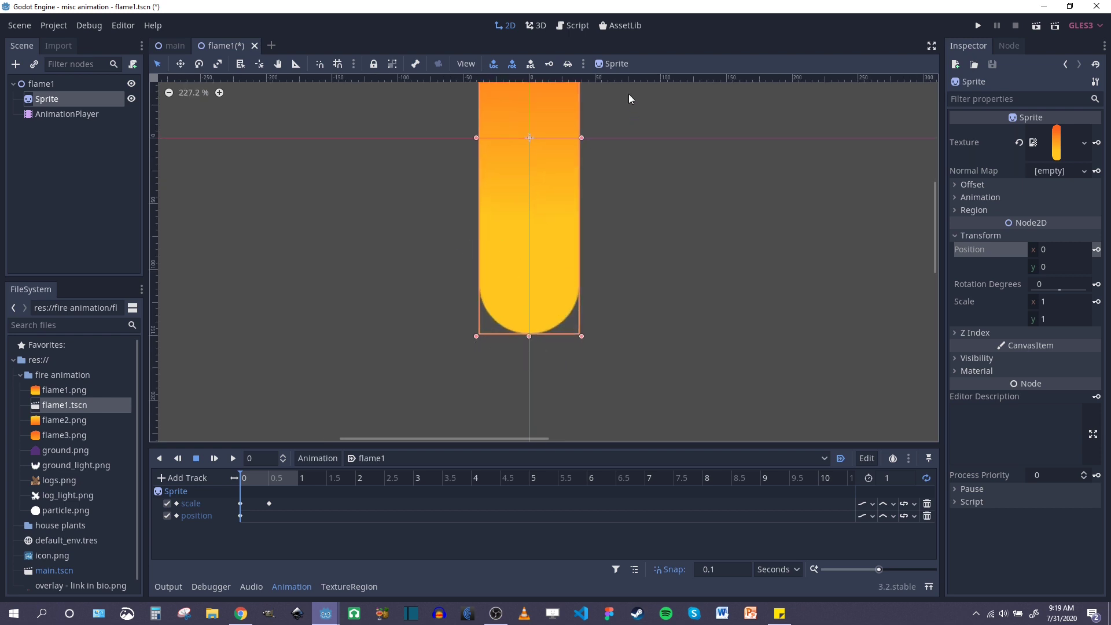
drag(627, 77, 640, 334)
scroll(520, 291, down, 2)
middle_drag(582, 227, 583, 280)
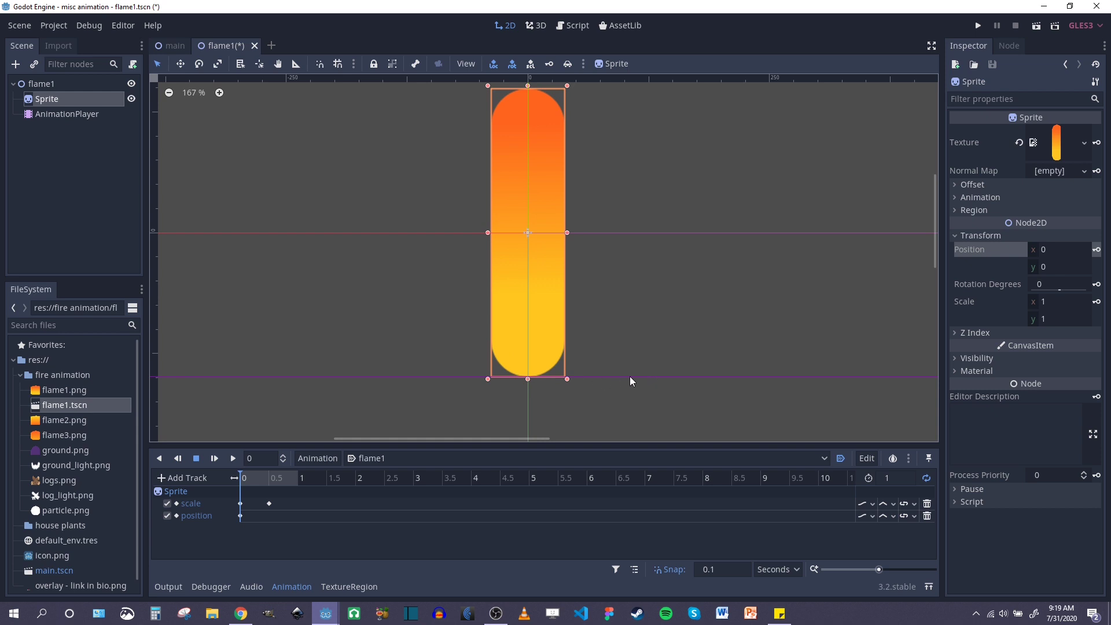
drag(246, 487, 270, 488)
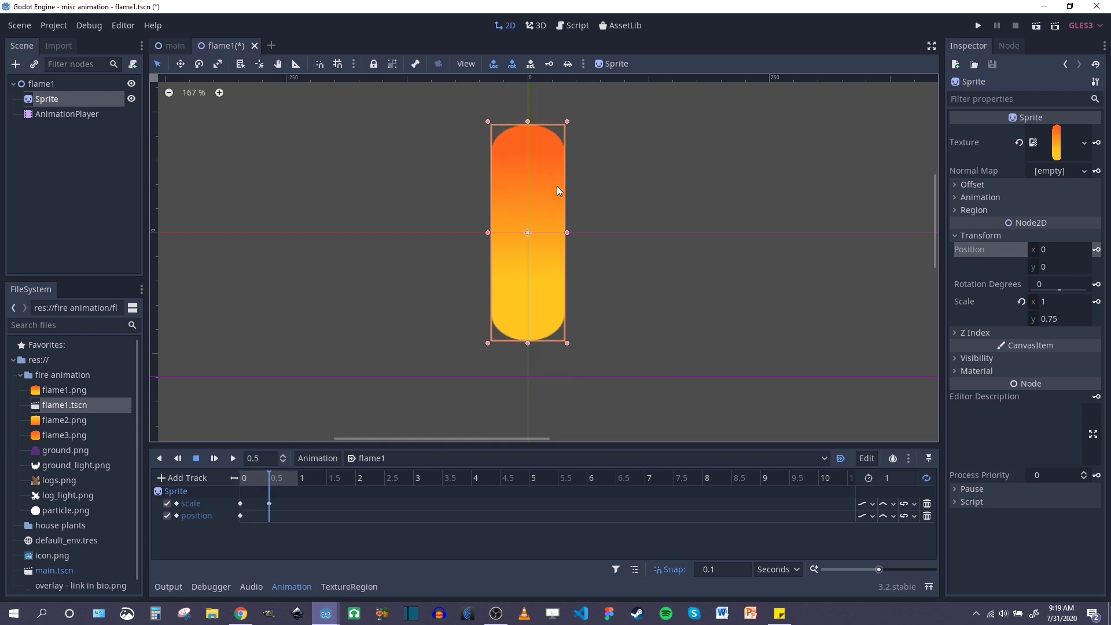
- In Move mode, lower the sprite to y 37.122 and key its position at 0.5 s
click(181, 64)
drag(545, 168, 539, 207)
key(ctrl+z)
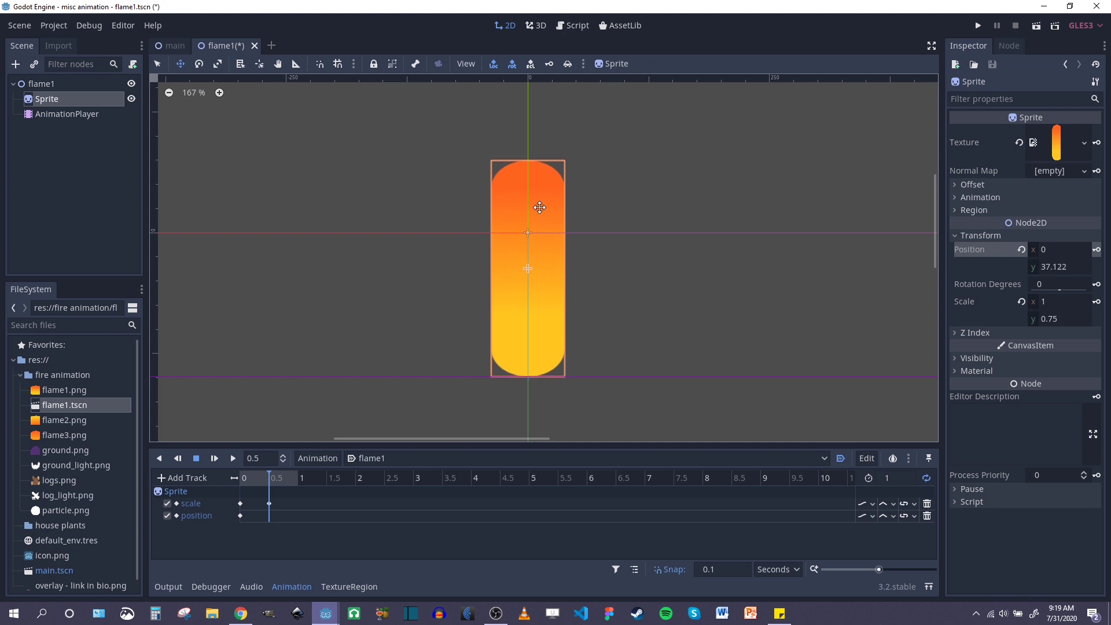
click(1096, 249)
- Rewind to the start and play the flame animation
drag(271, 482, 240, 483)
scroll(546, 277, down, 3)
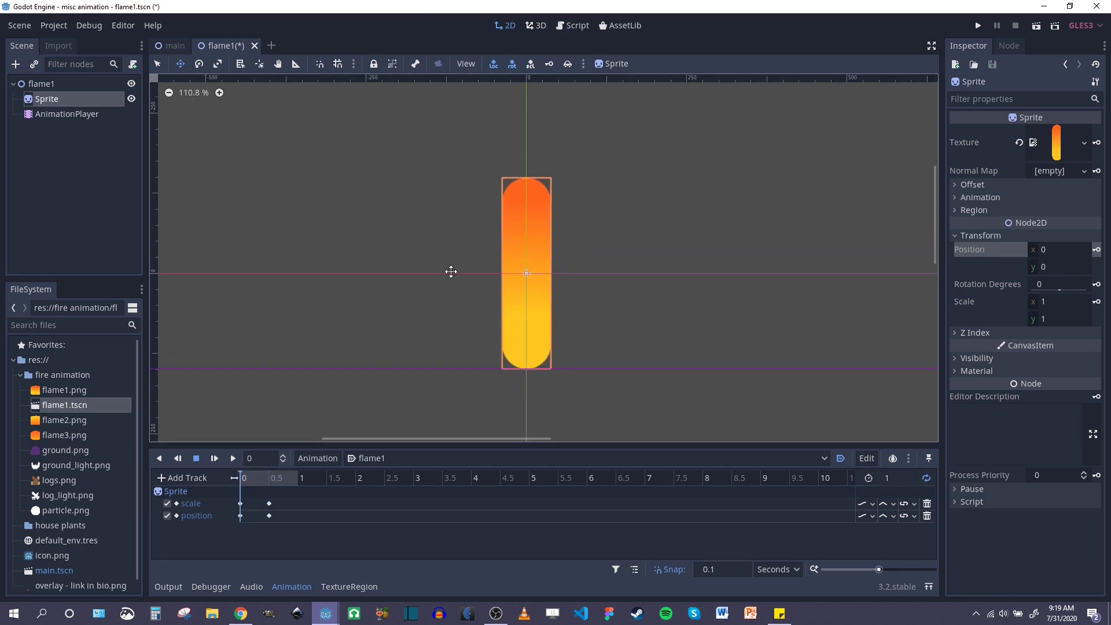
click(215, 458)
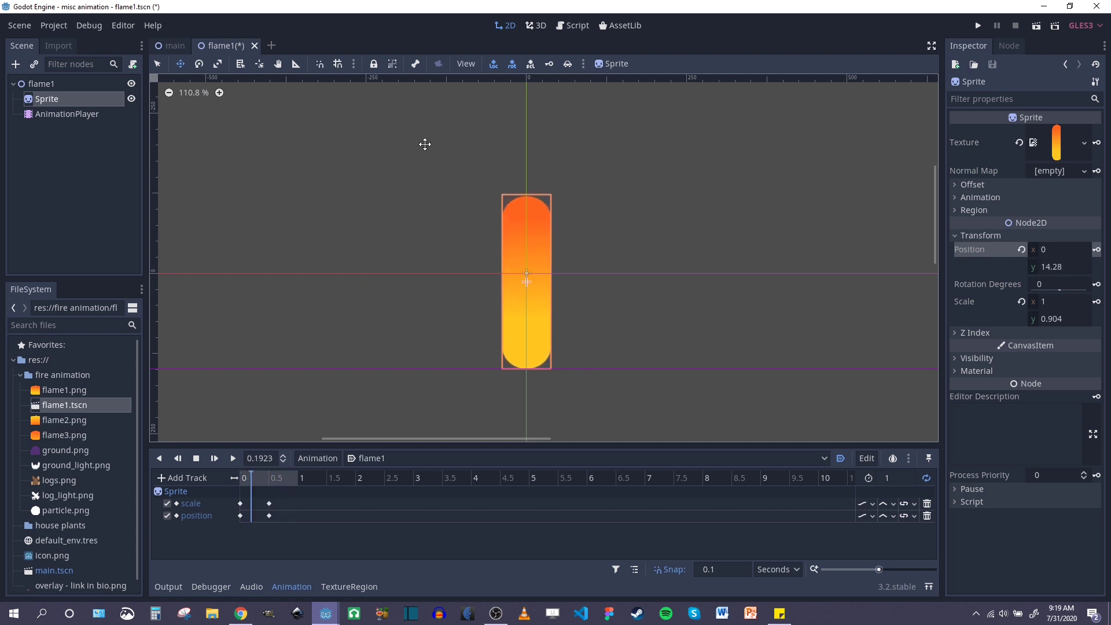
- Clear the guide from the canvas via View > Clear Guides
click(466, 65)
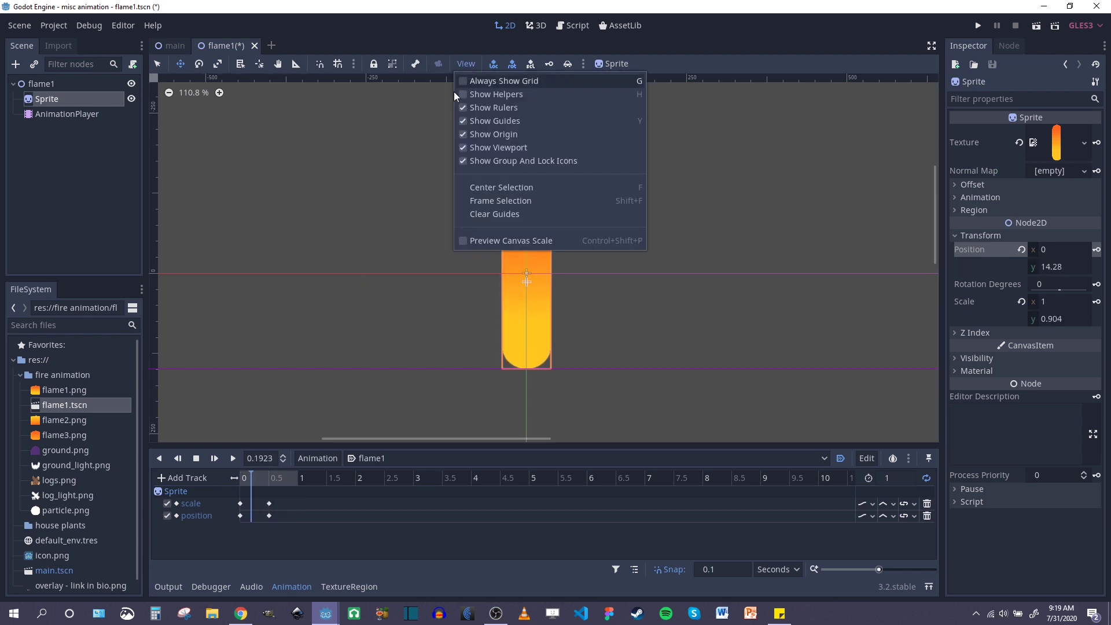
click(471, 218)
scroll(560, 317, up, 1)
scroll(610, 258, up, 1)
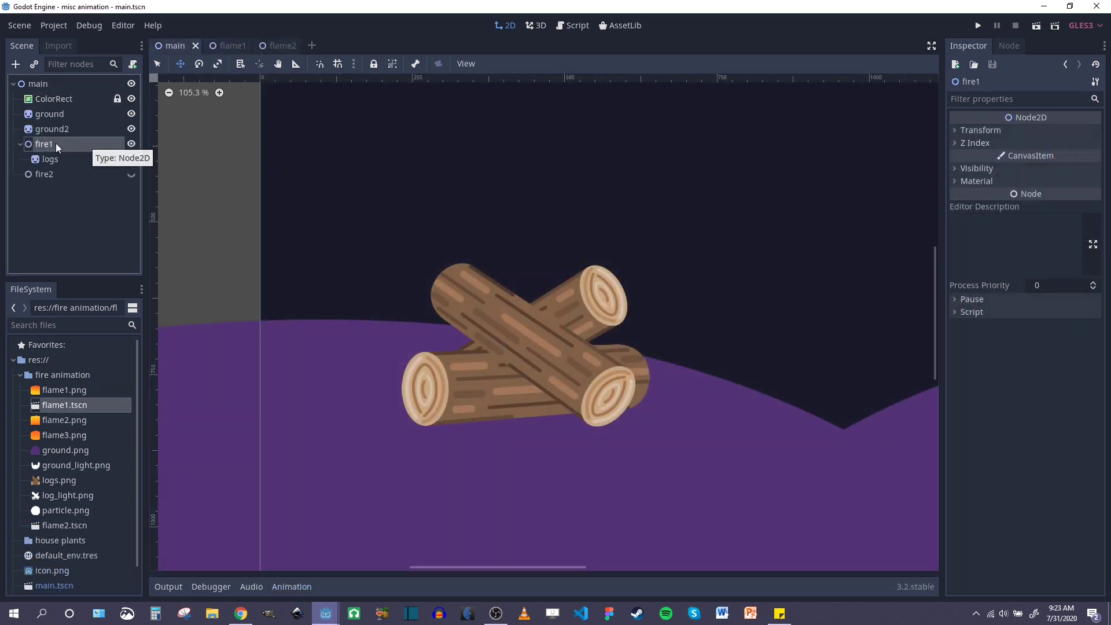
- Instance flame1.tscn under fire1 and move it down onto the logs
right_click(55, 143)
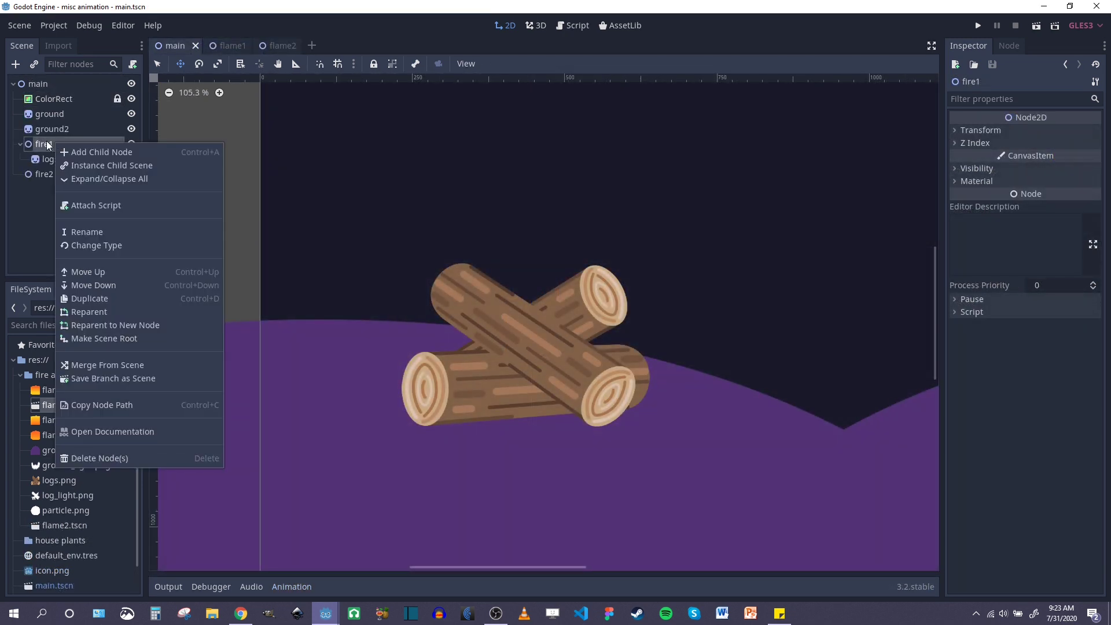
click(134, 166)
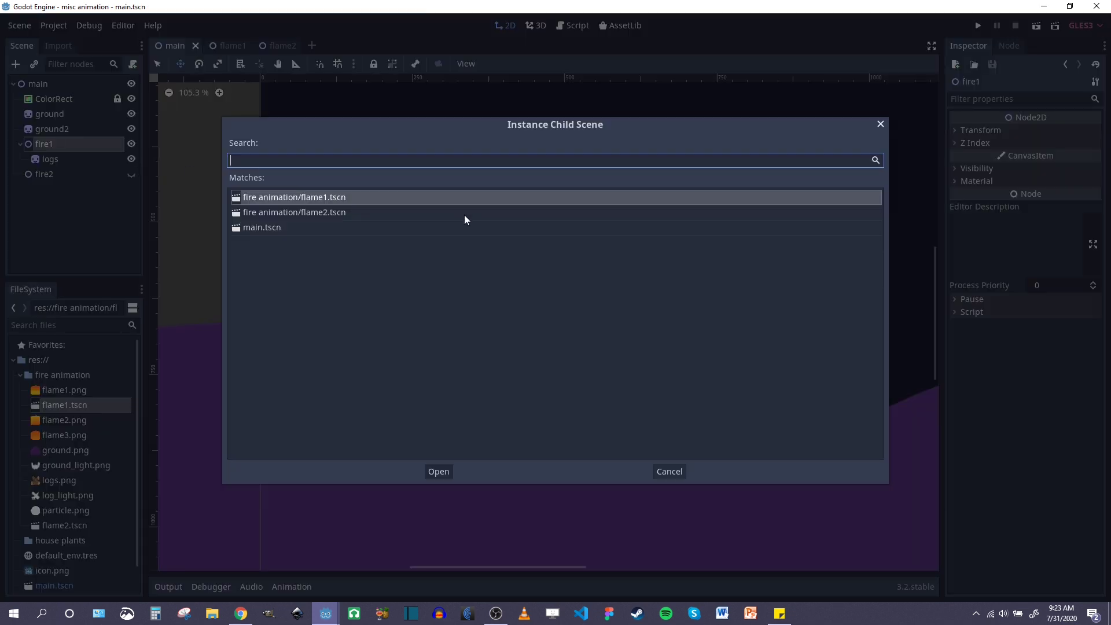
double_click(324, 196)
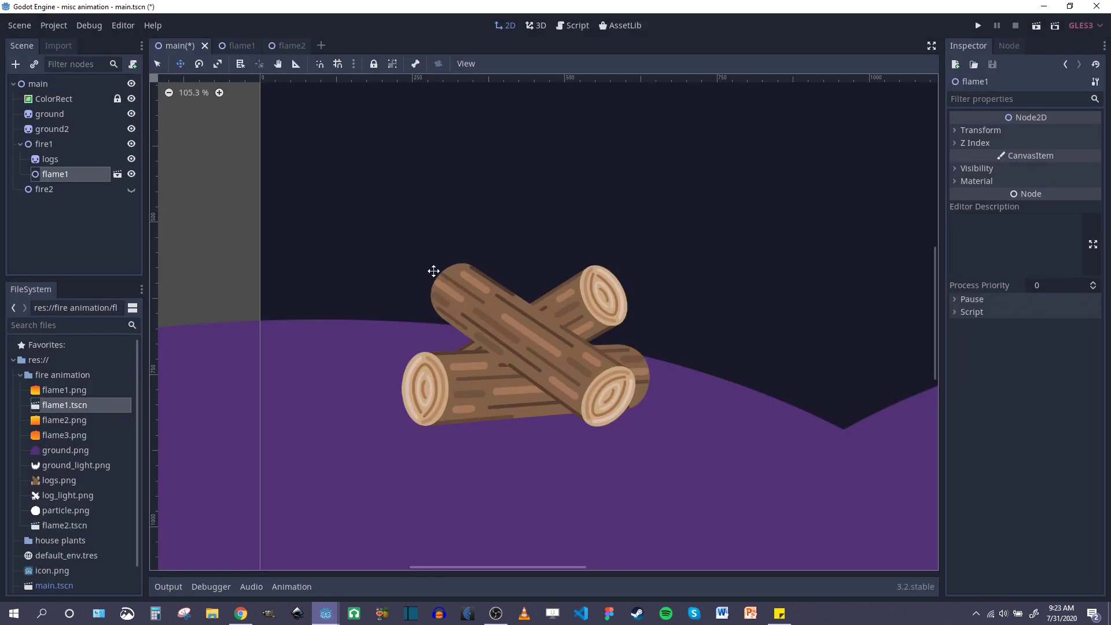
scroll(434, 272, down, 3)
scroll(433, 271, down, 1)
middle_drag(441, 138, 416, 196)
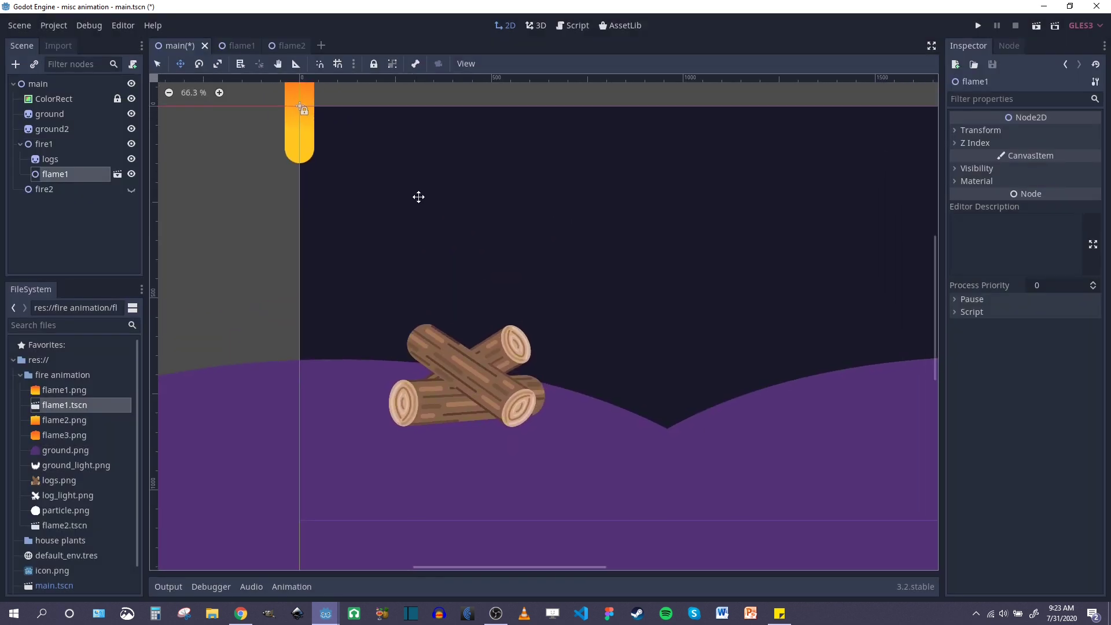
drag(315, 114, 470, 334)
scroll(442, 310, up, 1)
- Instance flame2.tscn under fire1 and move it toward the logs
right_click(47, 146)
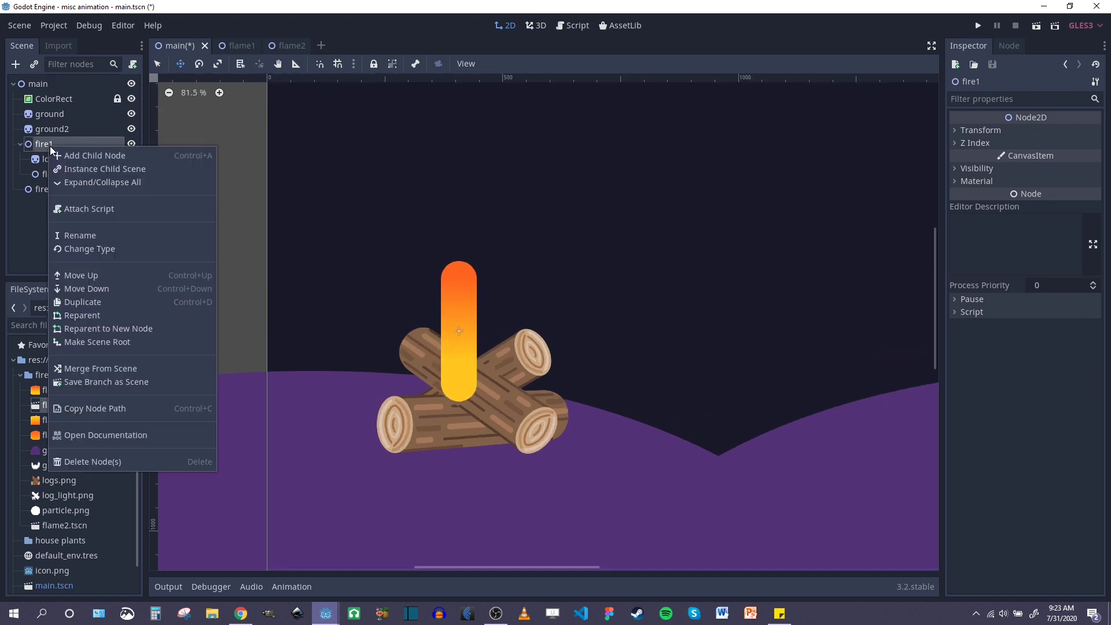
click(92, 168)
double_click(314, 212)
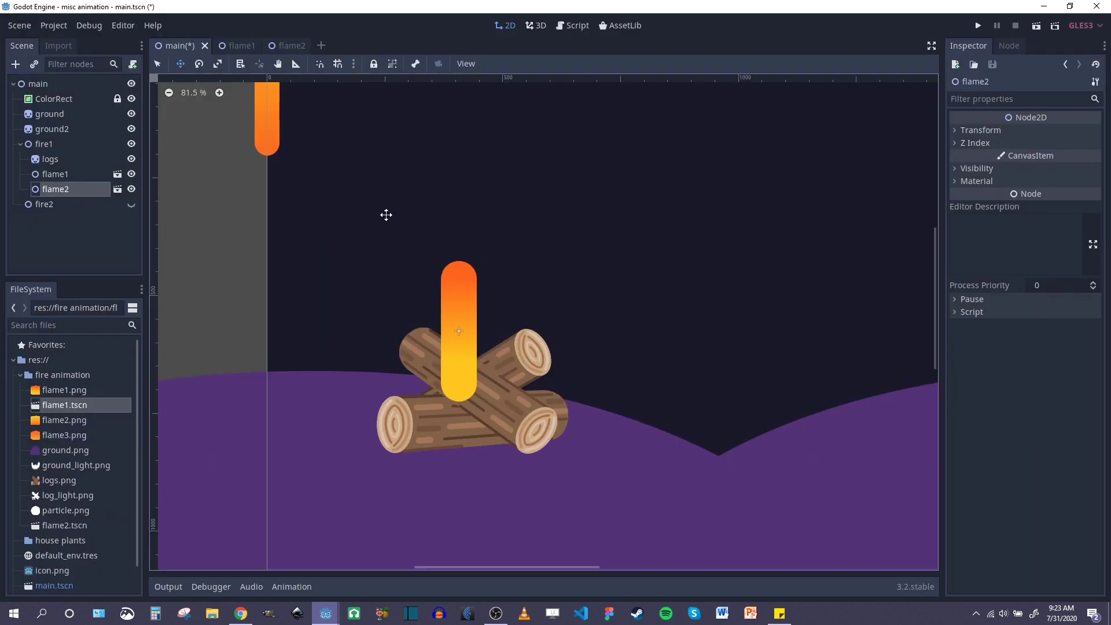
scroll(345, 149, down, 2)
drag(330, 151, 509, 337)
scroll(443, 410, up, 2)
scroll(463, 409, up, 2)
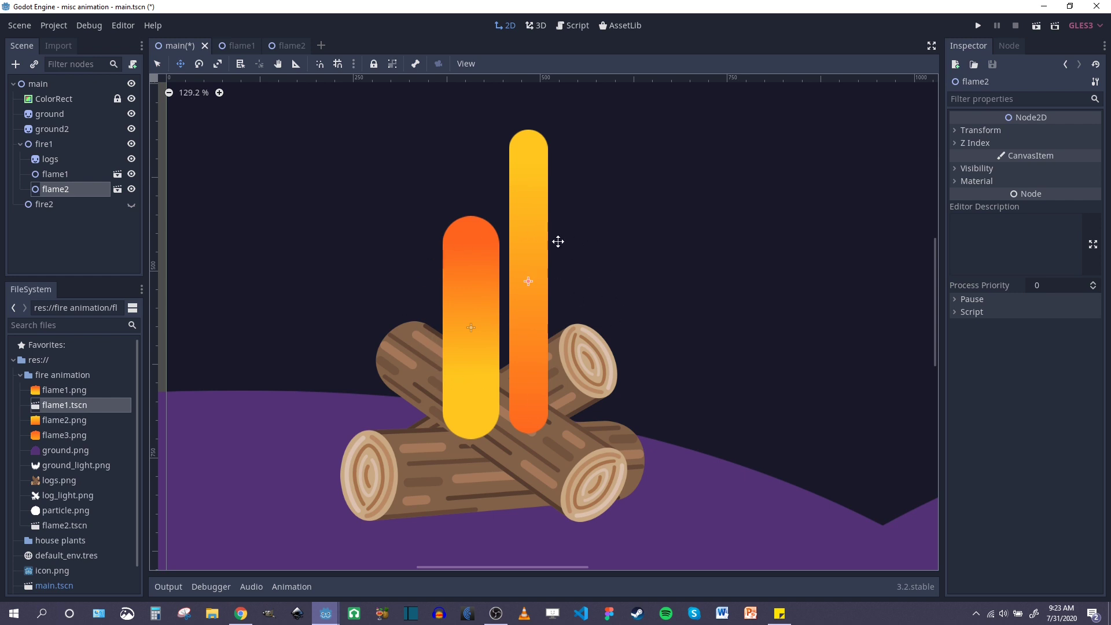
- Shrink flame2 slightly with the Scale tool and lower it onto the logs
click(198, 65)
click(218, 65)
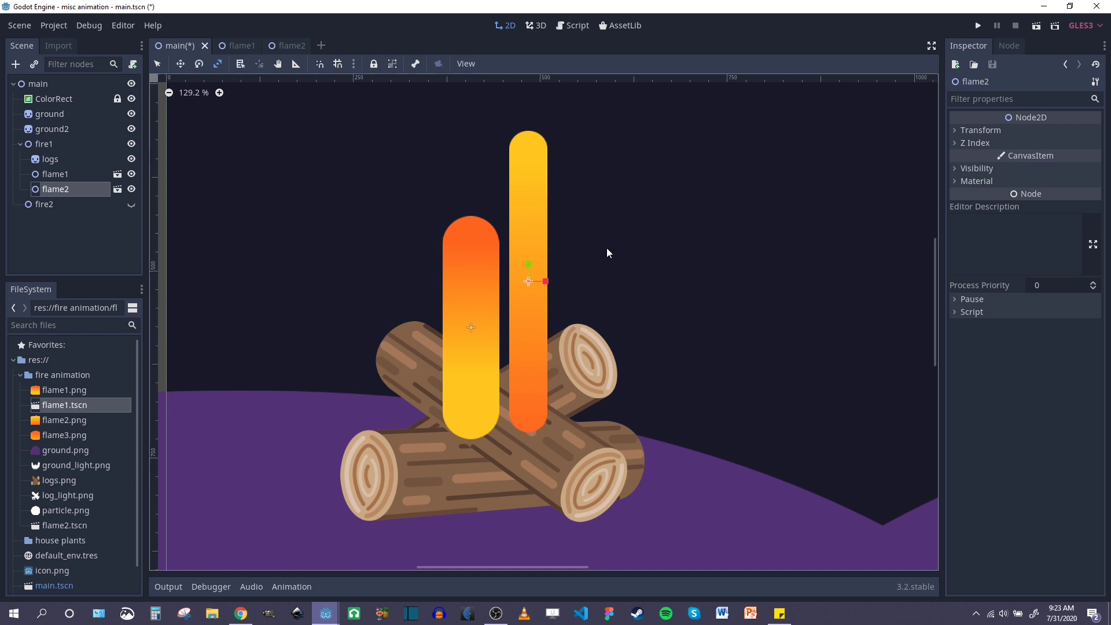
drag(606, 247, 586, 259)
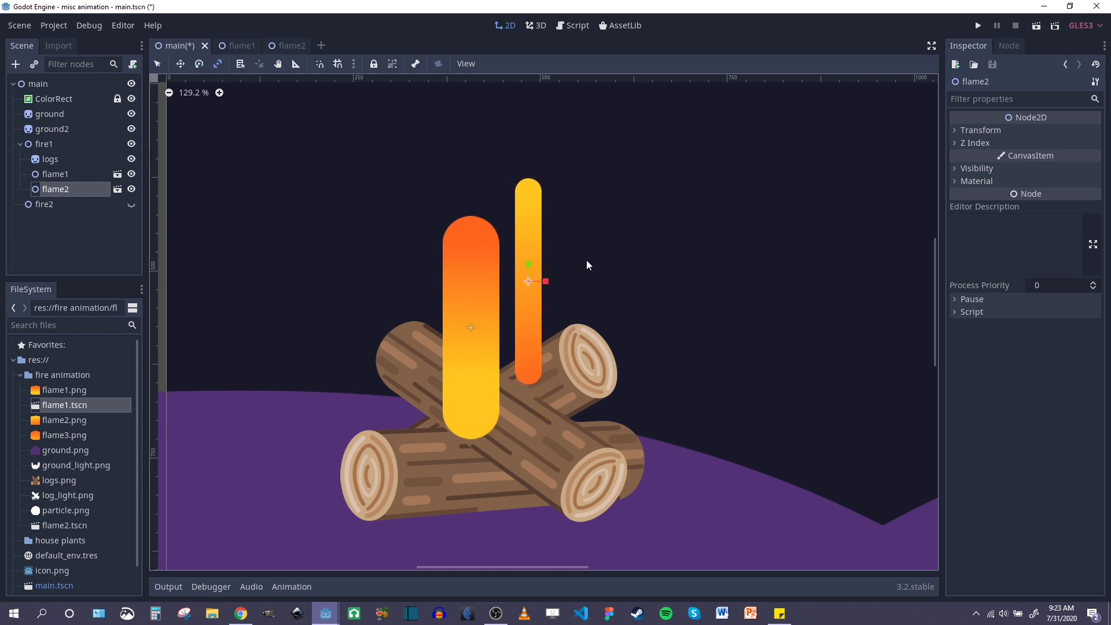
key(w)
drag(530, 227, 533, 269)
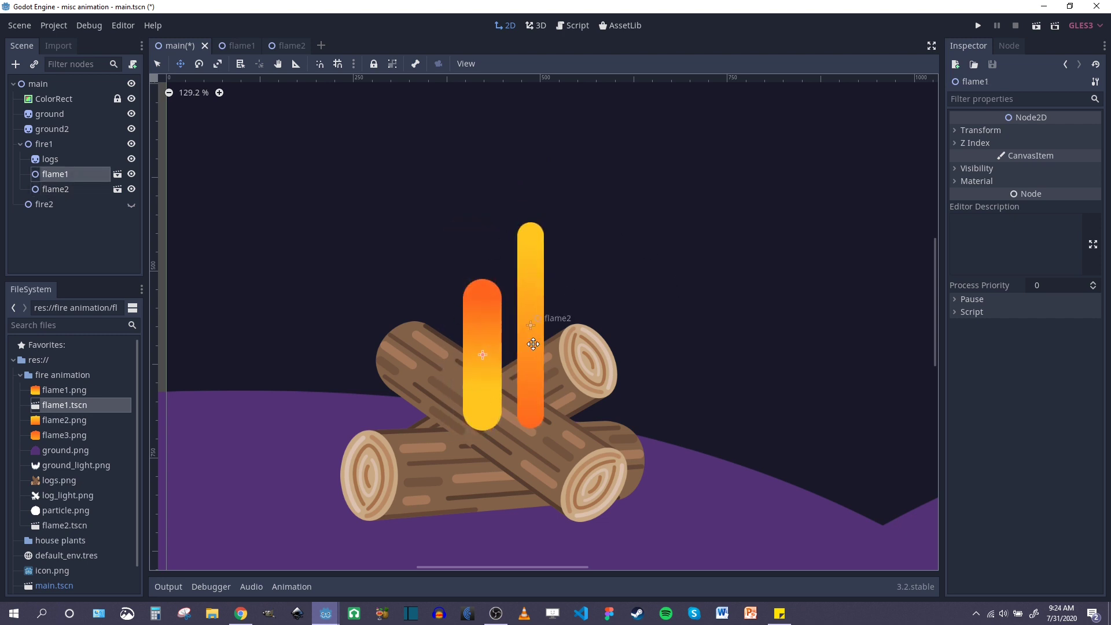
- Move flame1 above logs in the scene order and run the campfire with F5
click(51, 160)
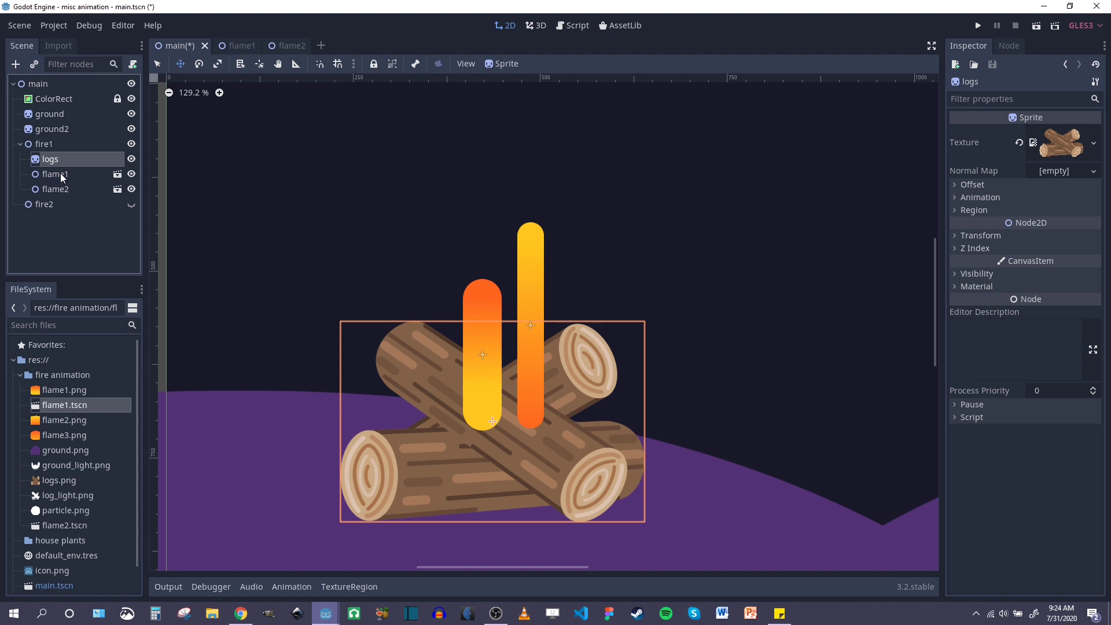
drag(55, 173, 62, 154)
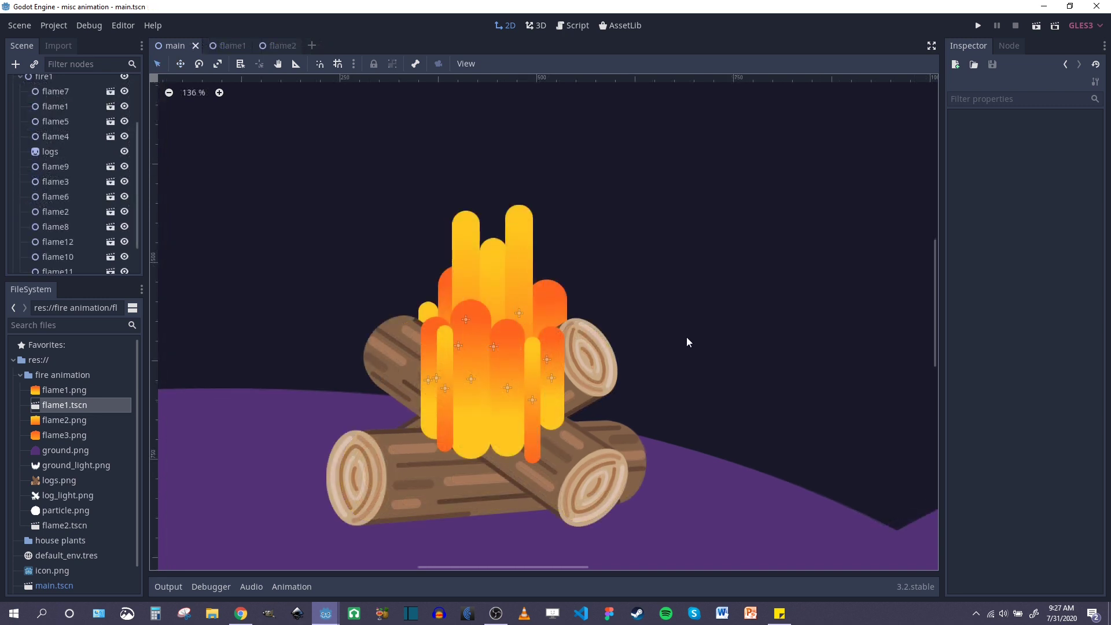
scroll(591, 307, down, 3)
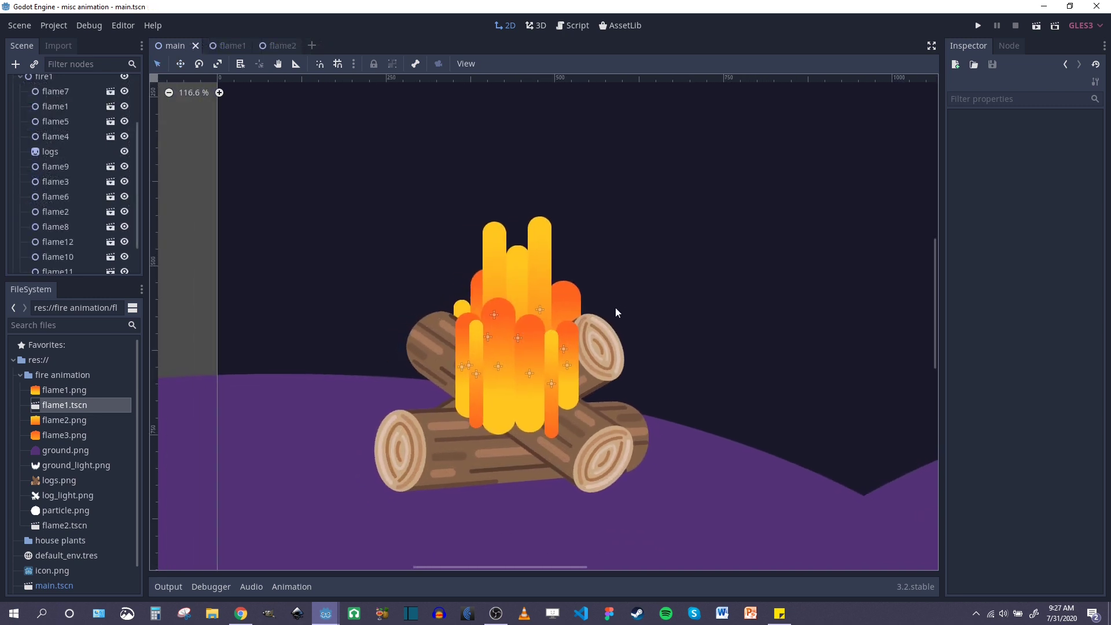
scroll(546, 369, up, 2)
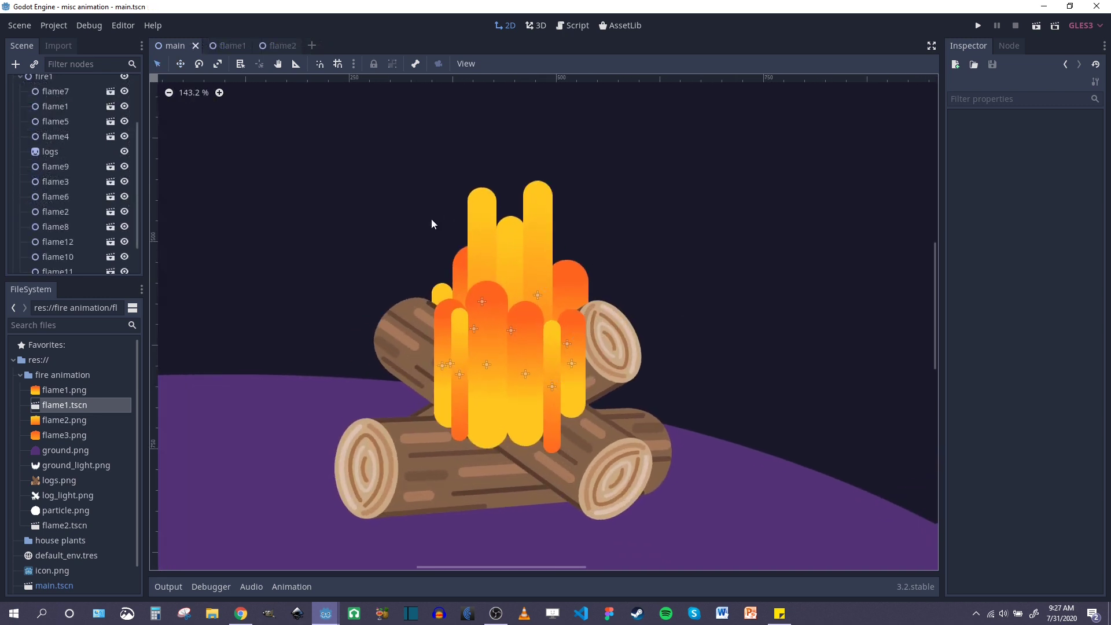
scroll(513, 292, down, 2)
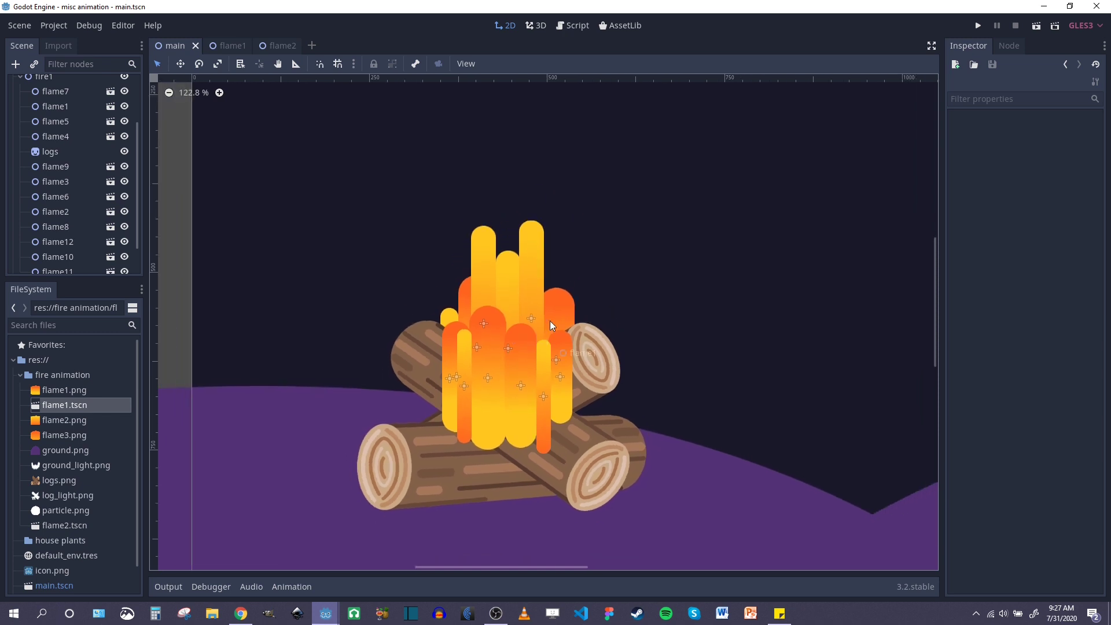
key(F5)
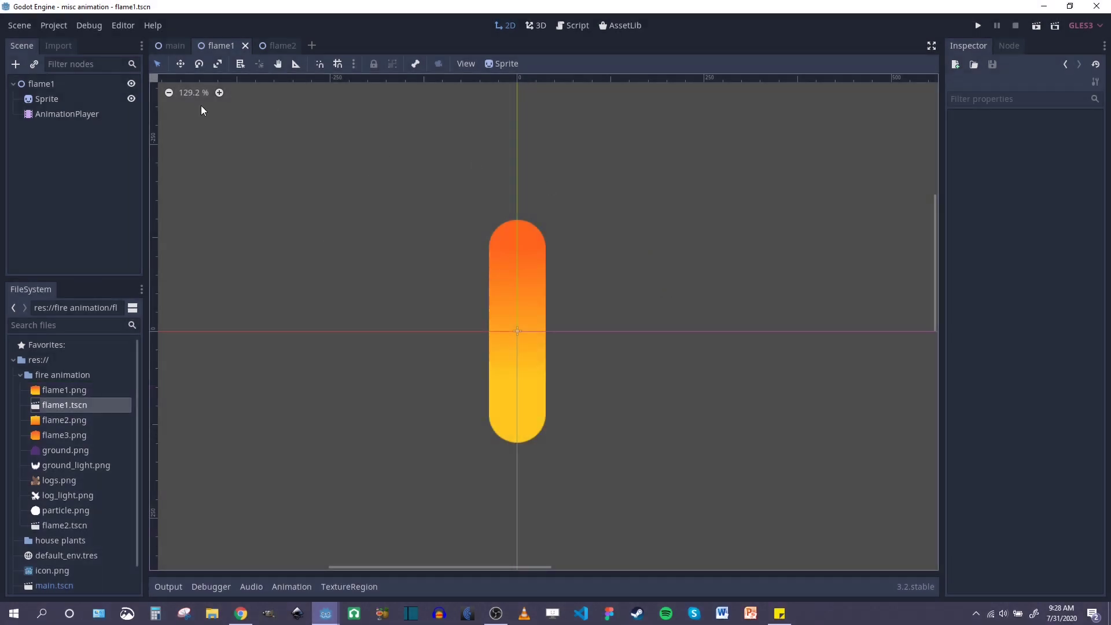
- Attach a new flame1.gd script to the flame1 root and delete the template code
click(50, 85)
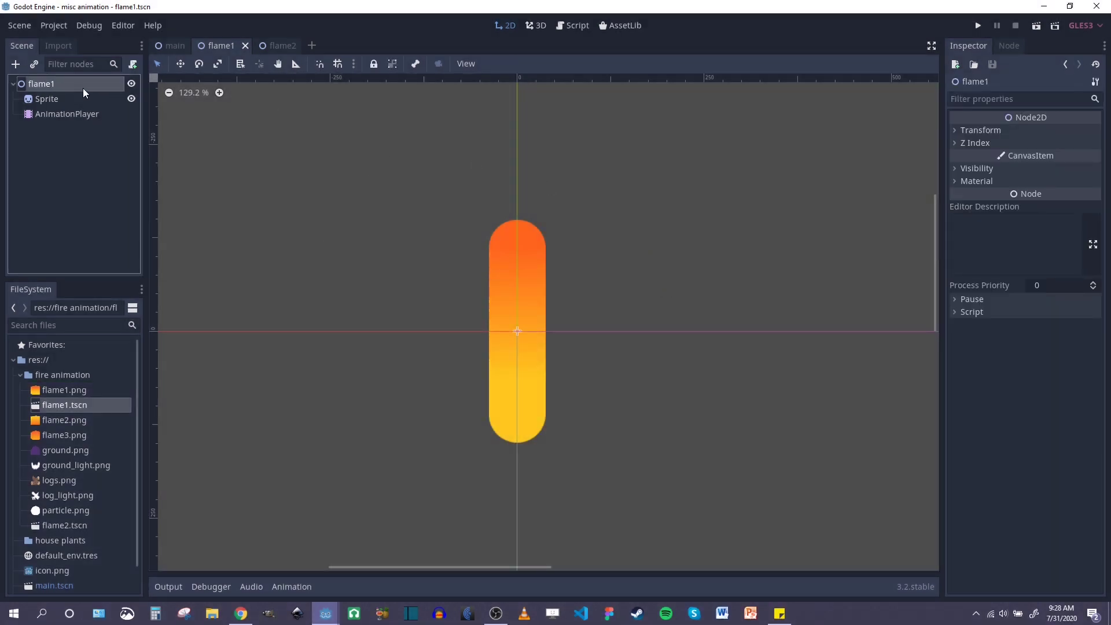
click(132, 64)
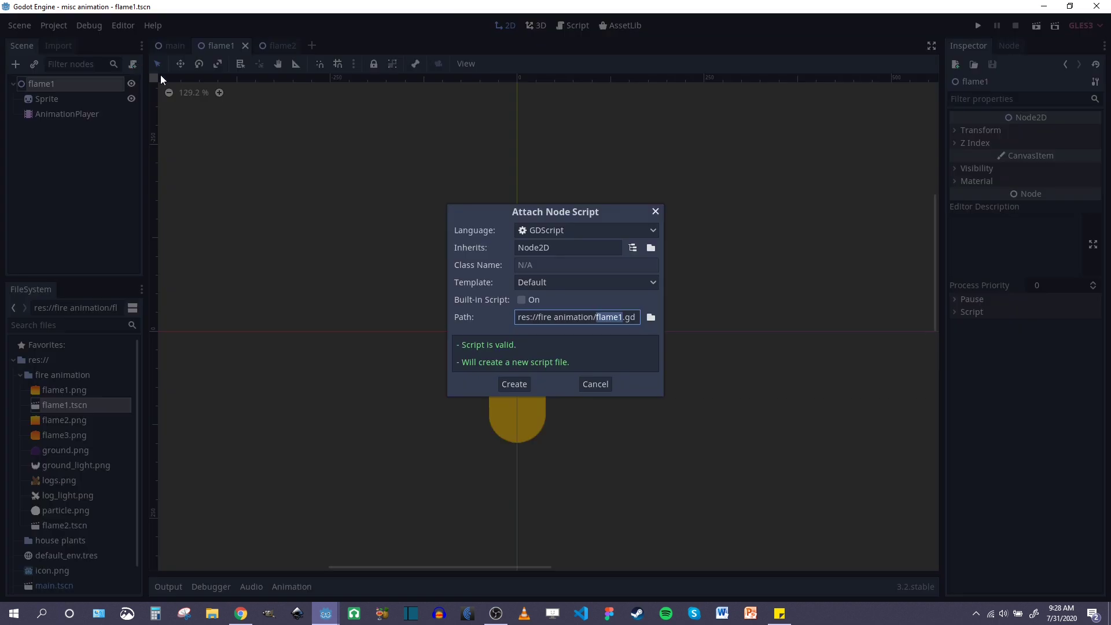
click(514, 383)
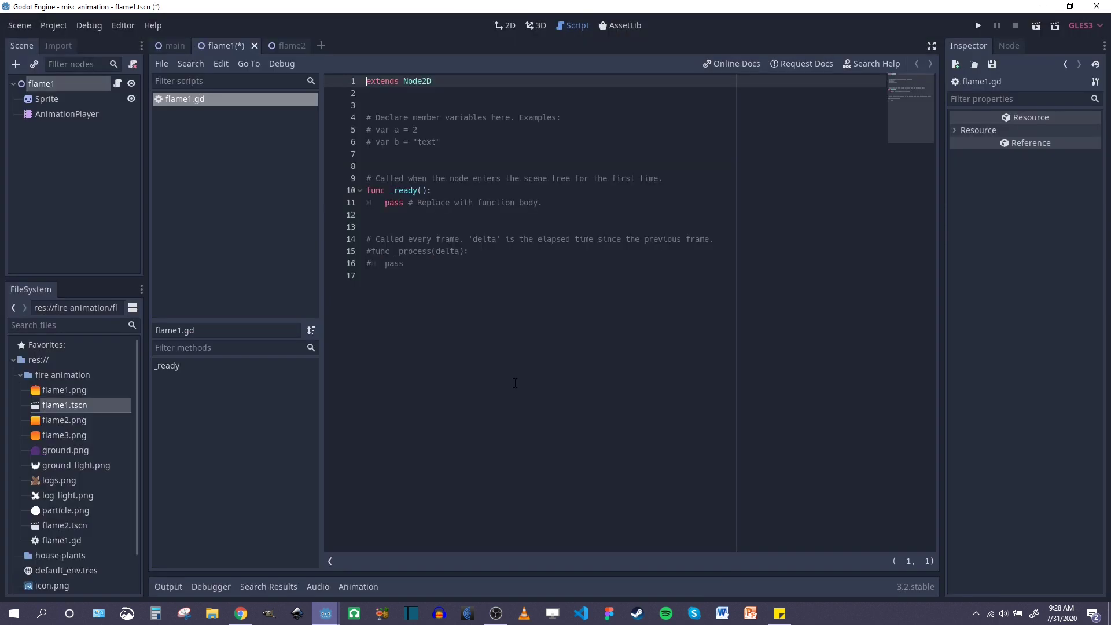
drag(407, 267, 366, 121)
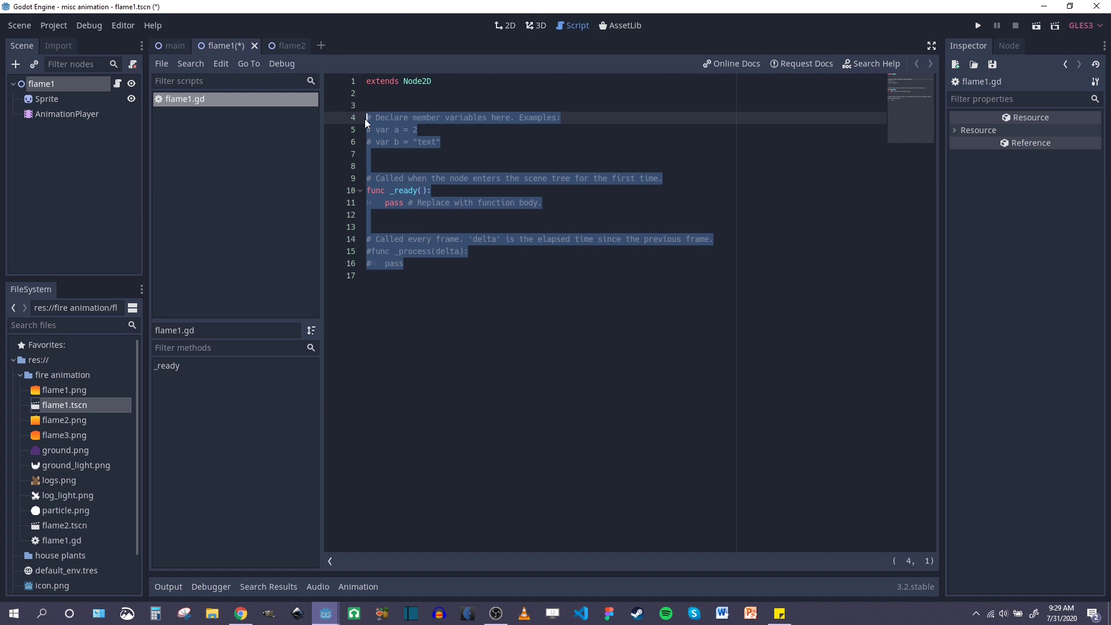
key(BackSpace)
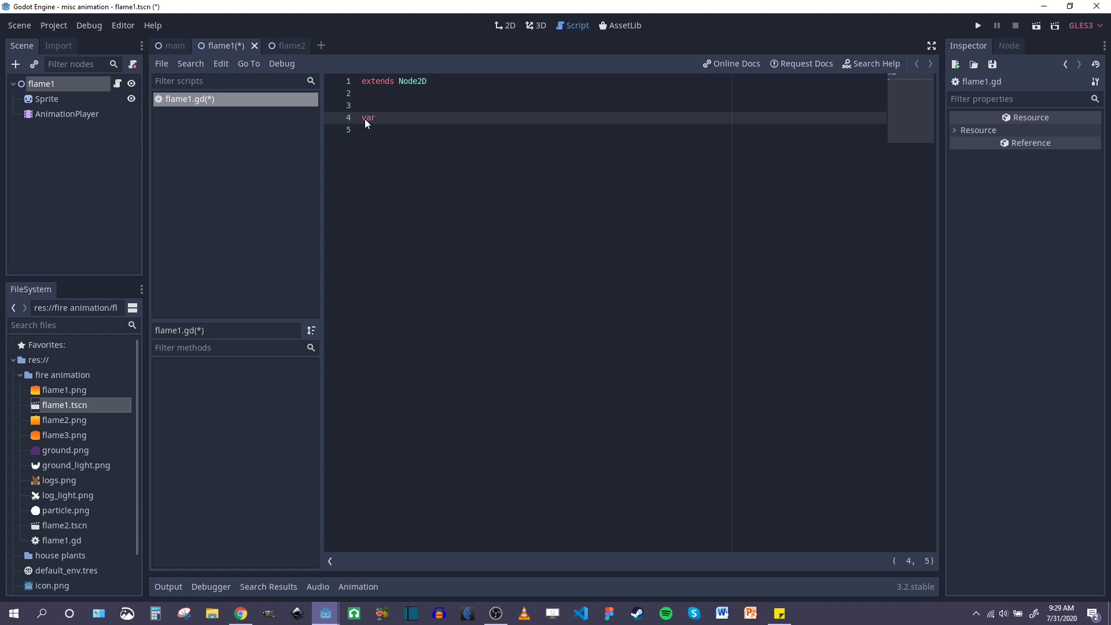
- Write var random = RandomNumberGenerator.new() and a _ready() calling random.randomize(), then save
text(random)
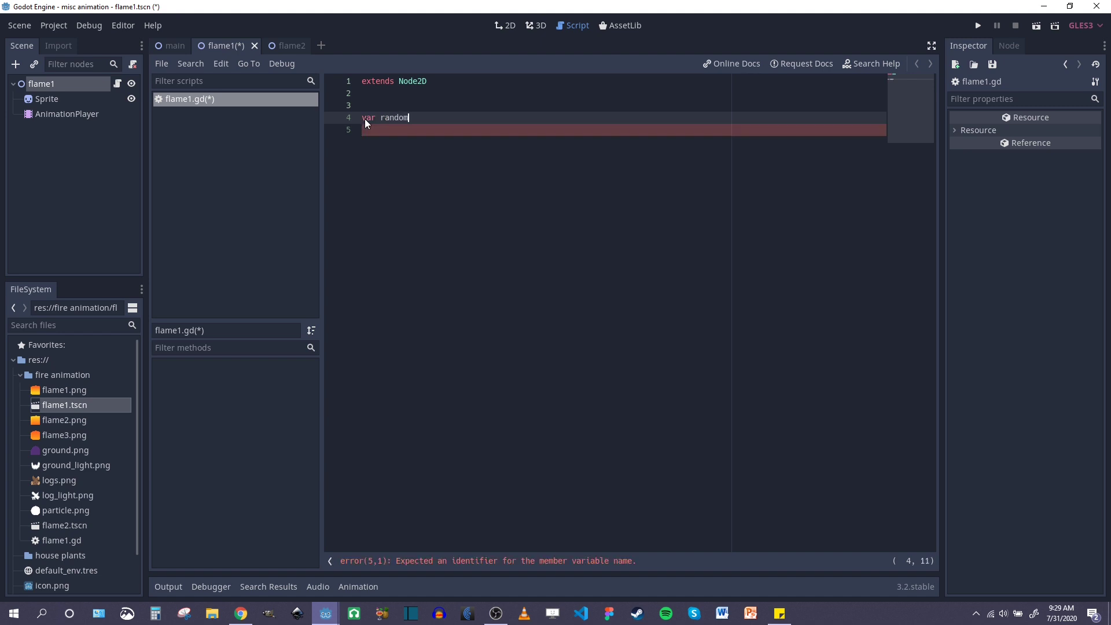
text( = RandomNumberGenerator.new())
key(Return)
key(Return)
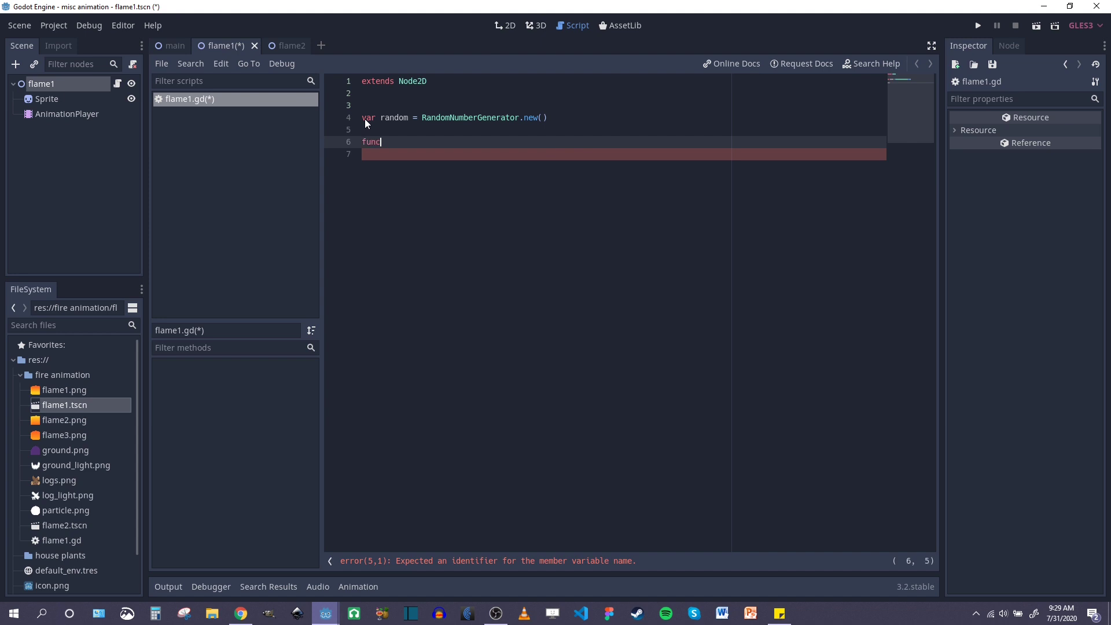
text(func _ready():)
key(Return)
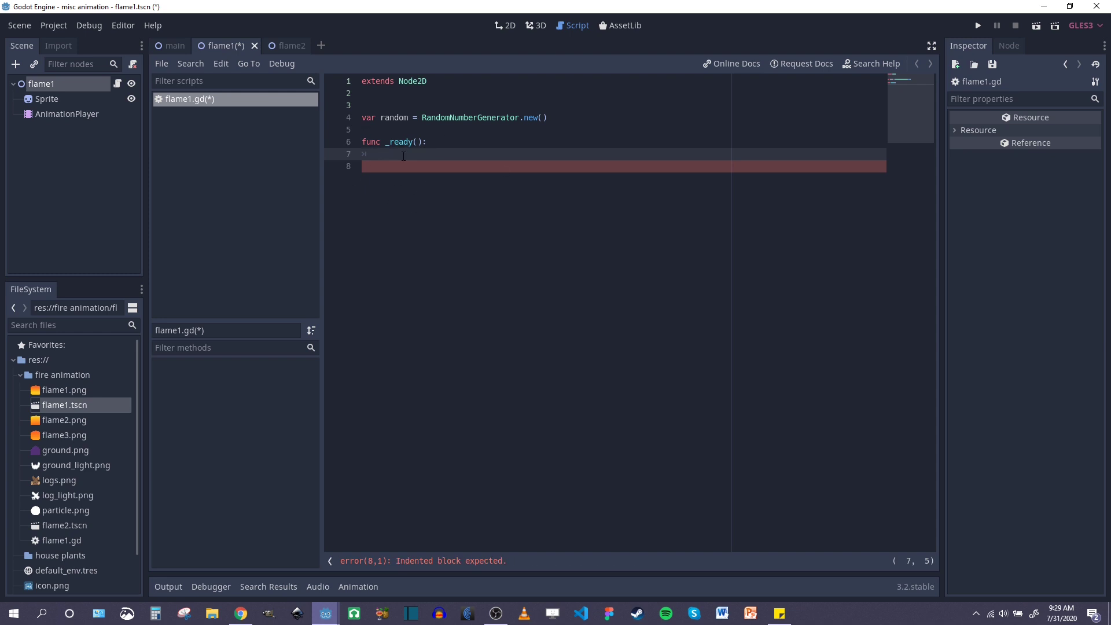
text(random.randomize())
key(Return)
key(ctrl+s)
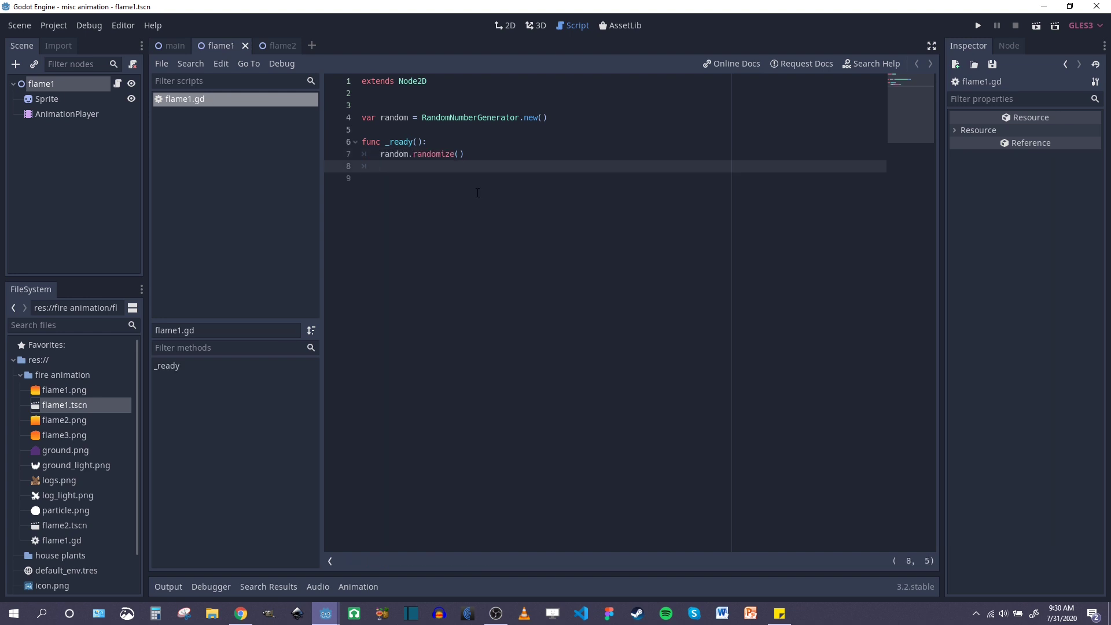
- Add var r = random.randf_range(0,1) in _ready() and check the AnimationPlayer's length
text(var r = random.)
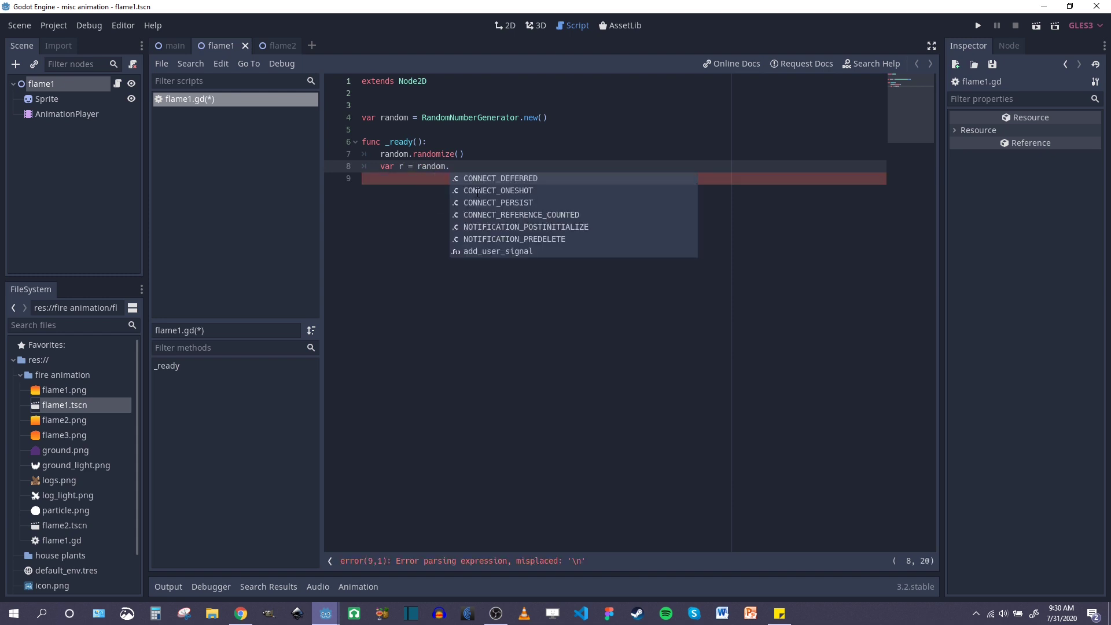
text(rand)
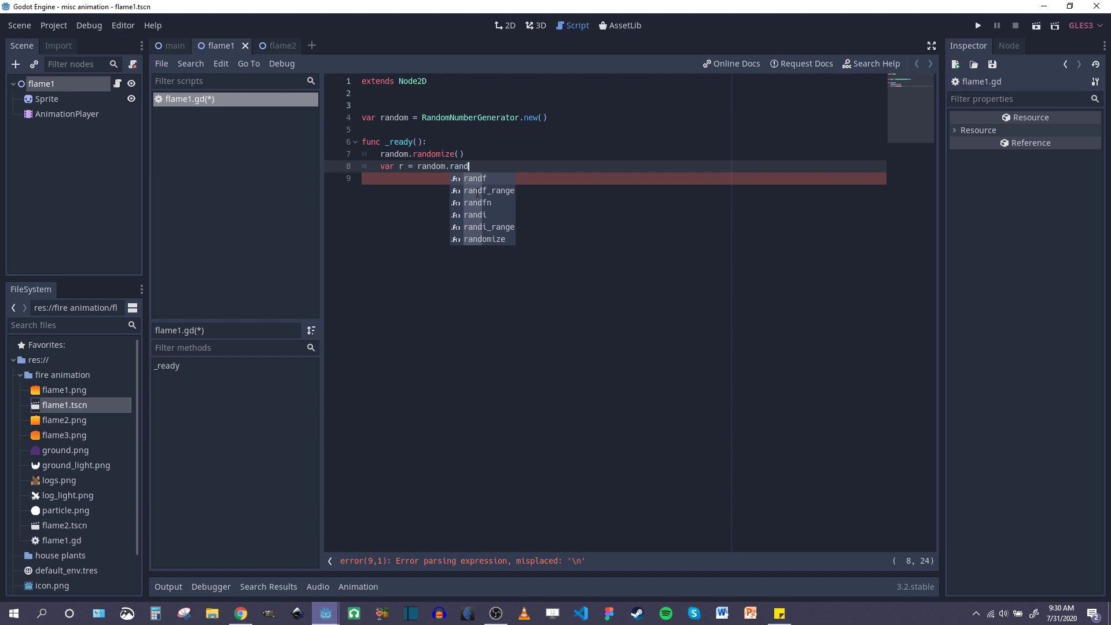
key(Down)
key(Return)
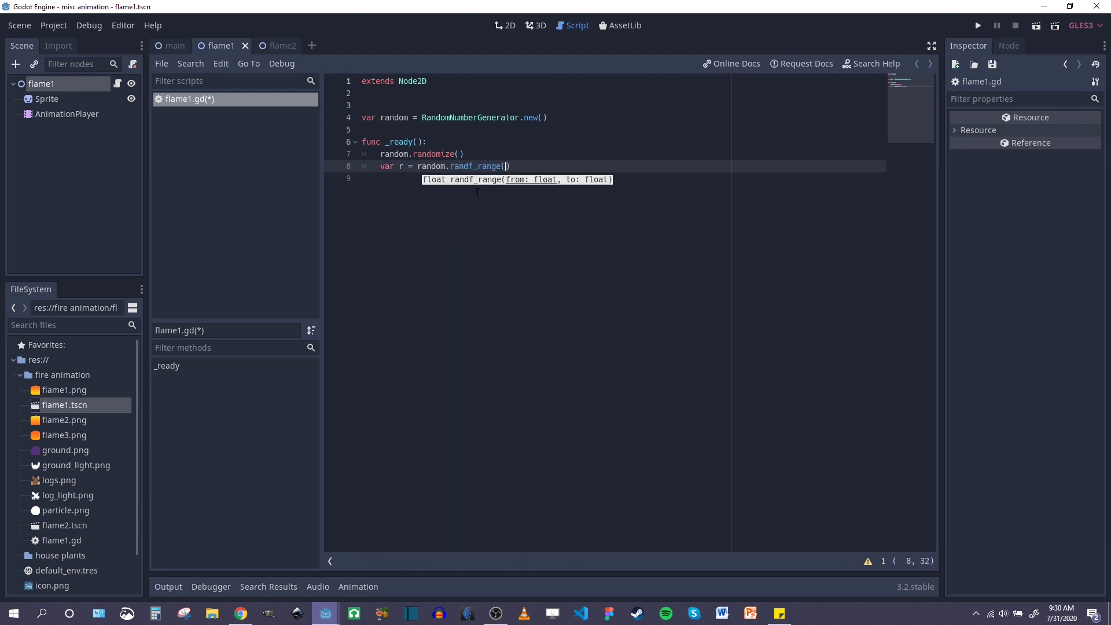
text(0)
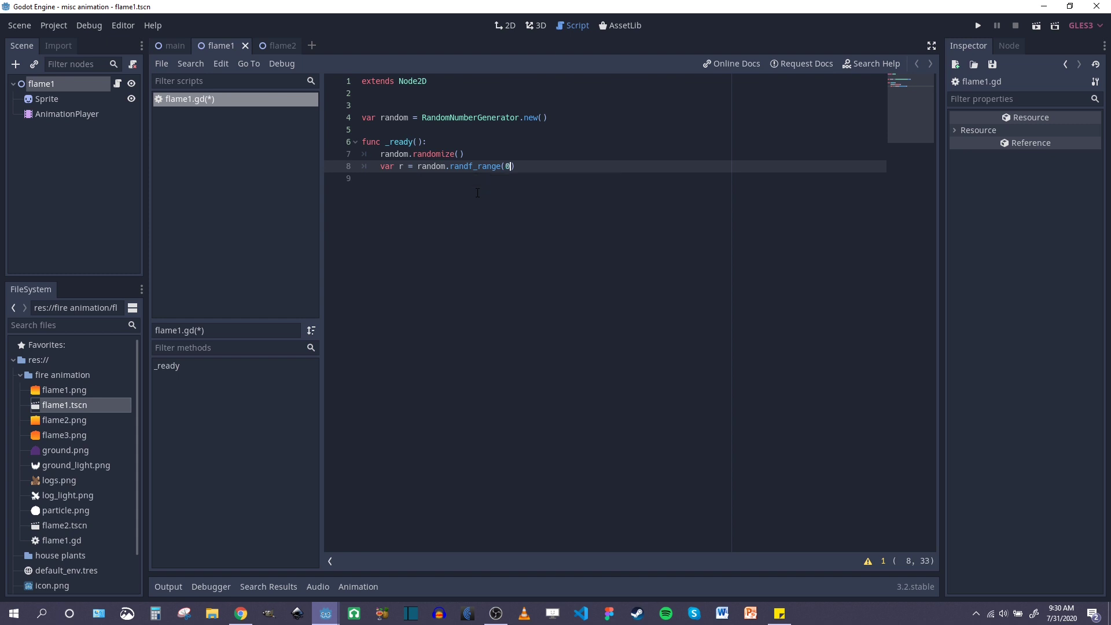
text(,)
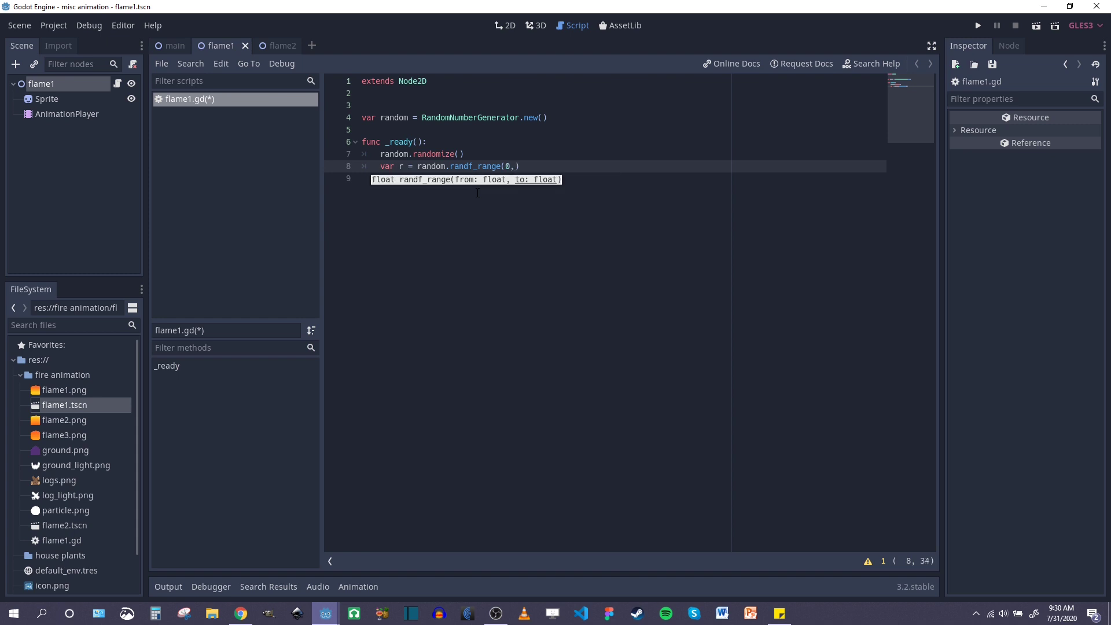
text(1)
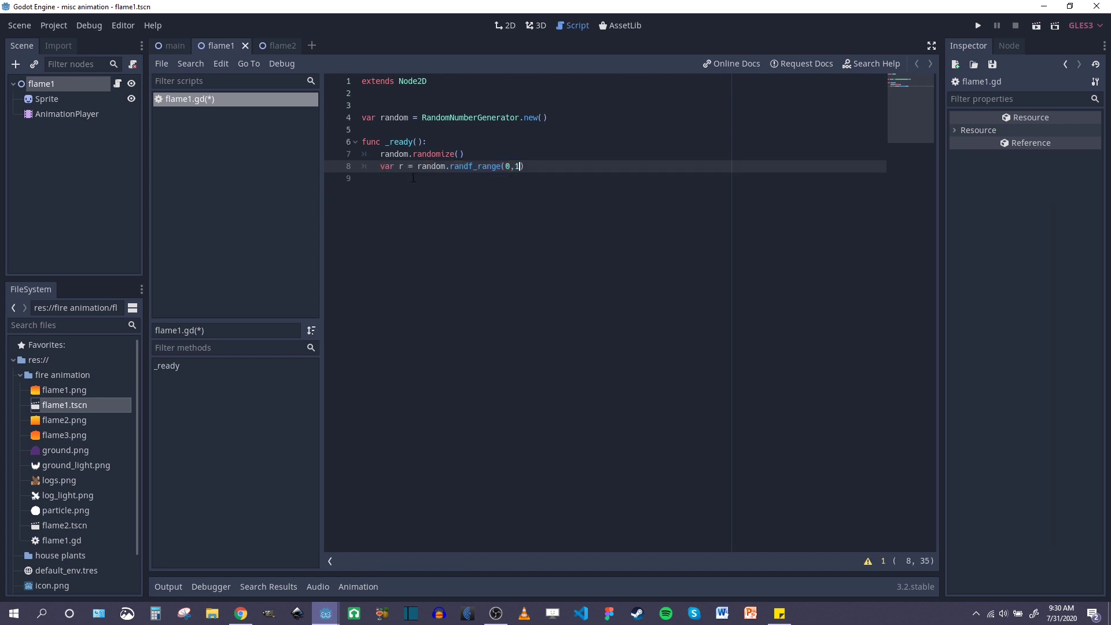
click(72, 115)
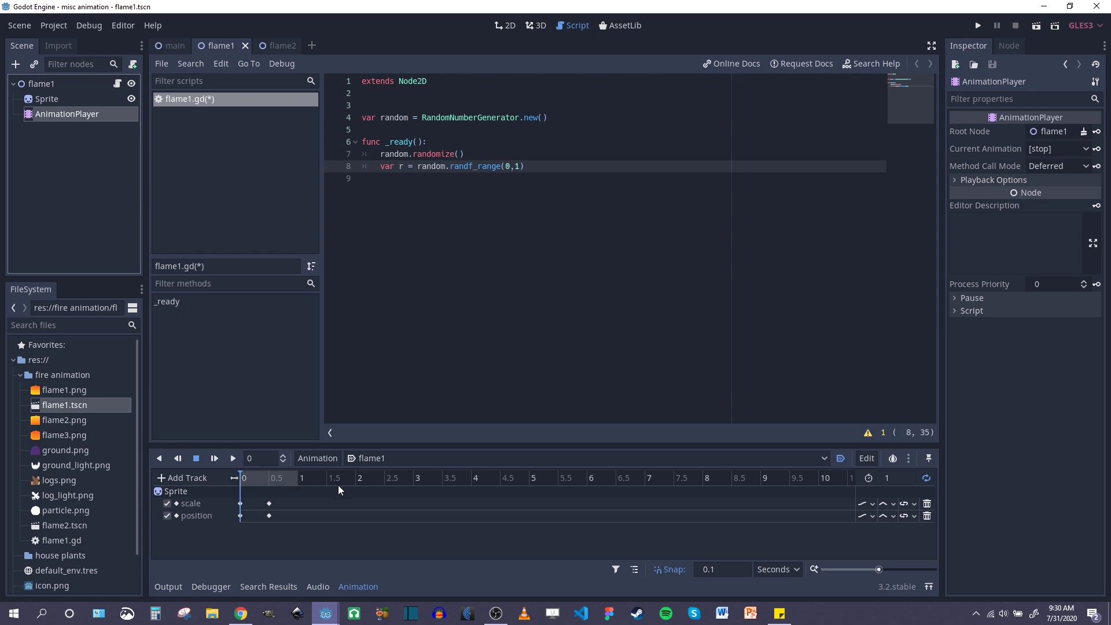
- Add $AnimationPlayer.seek(r, false) to _ready(), save flame1.gd, and run the game
click(357, 586)
key(Return)
text($)
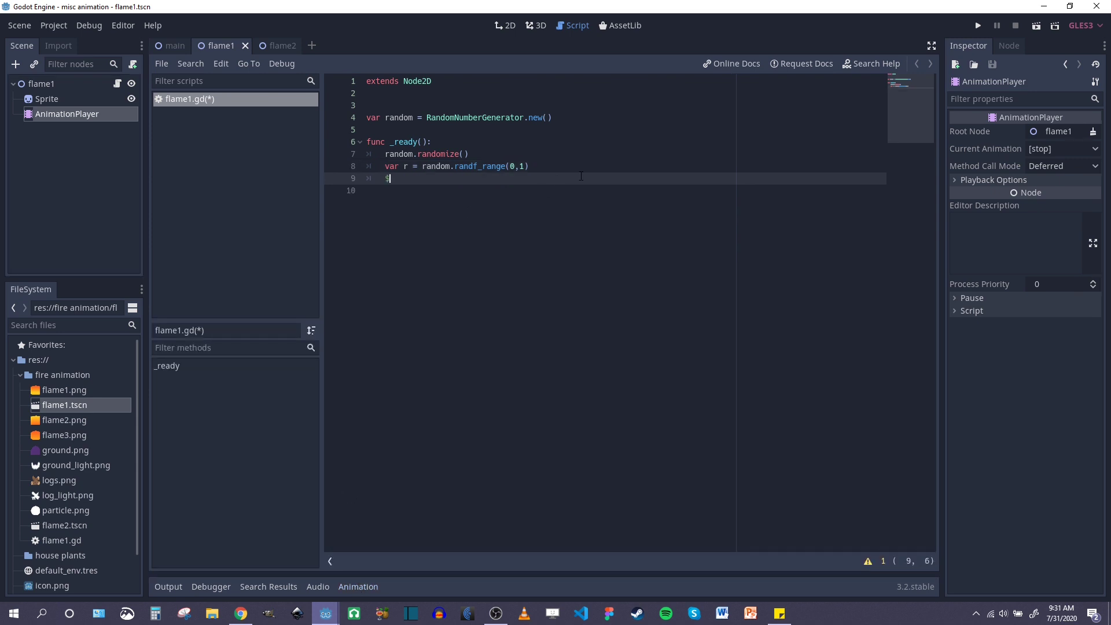
text(AnimationPlayer.seek()
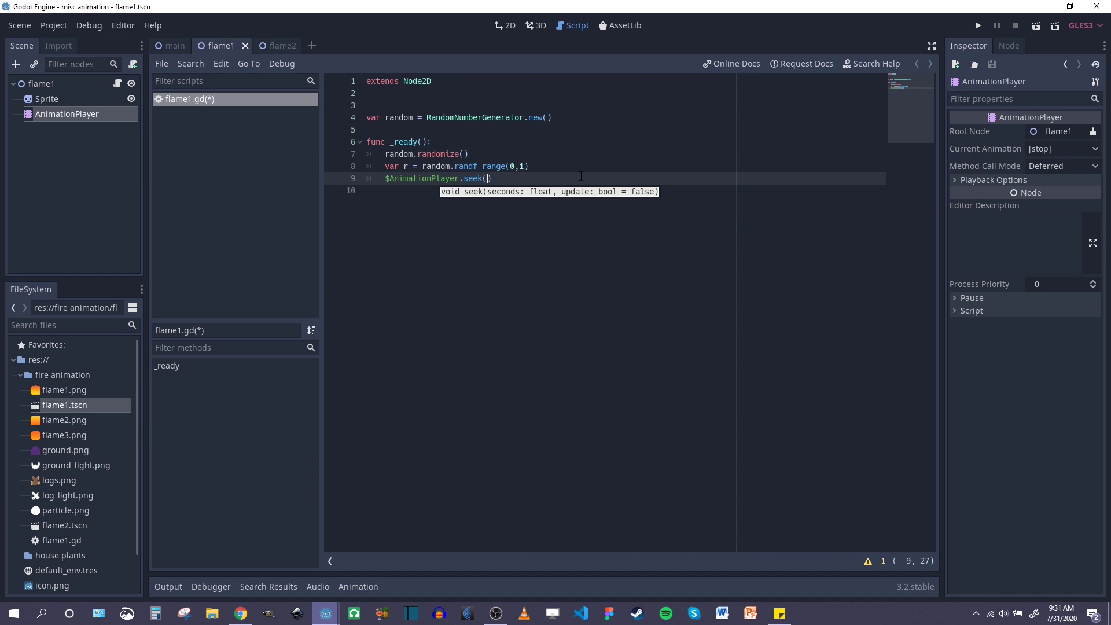
text(r, false)
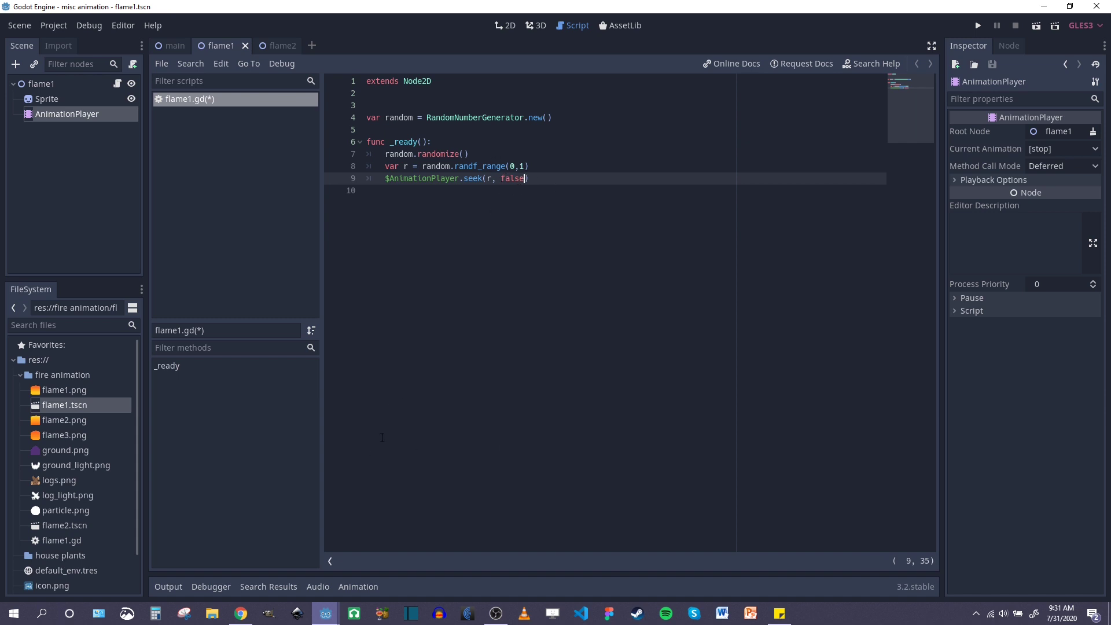
drag(496, 179, 484, 178)
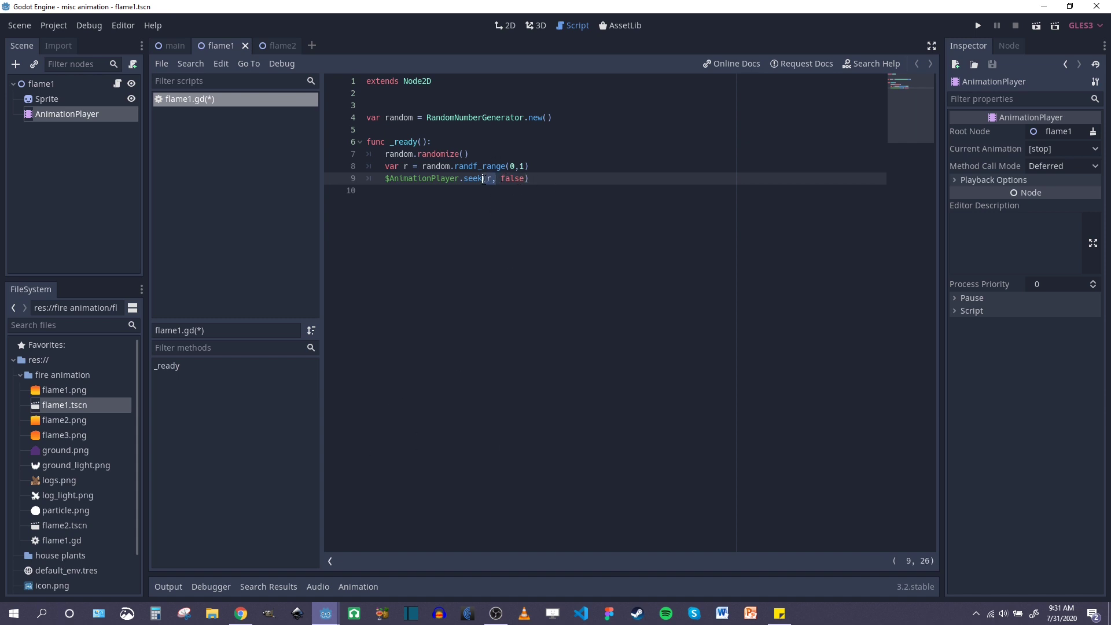
click(550, 178)
key(ctrl+s)
key(F6)
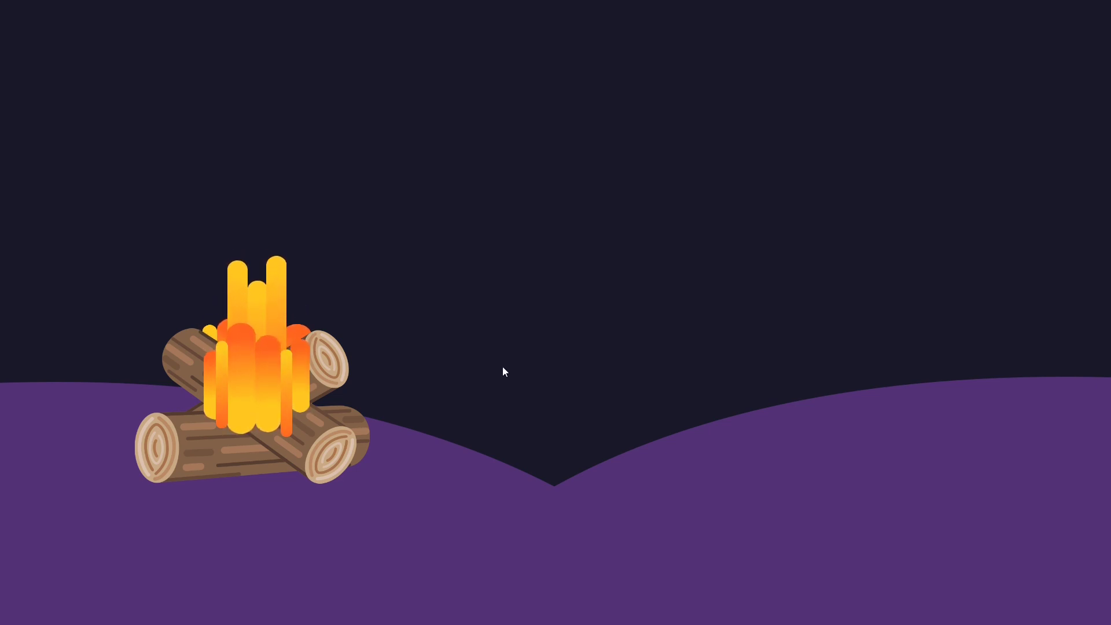
- Close the game window and select lines 4–9 of flame1.gd
key(alt+F4)
drag(543, 180, 360, 117)
key(ctrl+c)
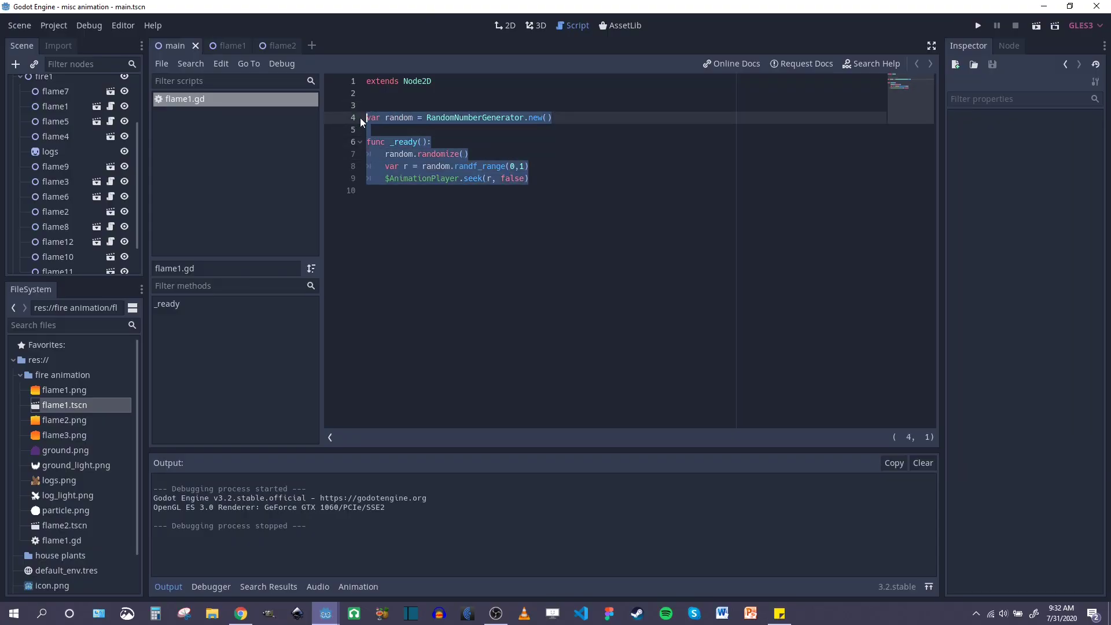
- Attach a flame2.gd script to flame2, paste the randomizing code from flame1.gd, and save
click(265, 44)
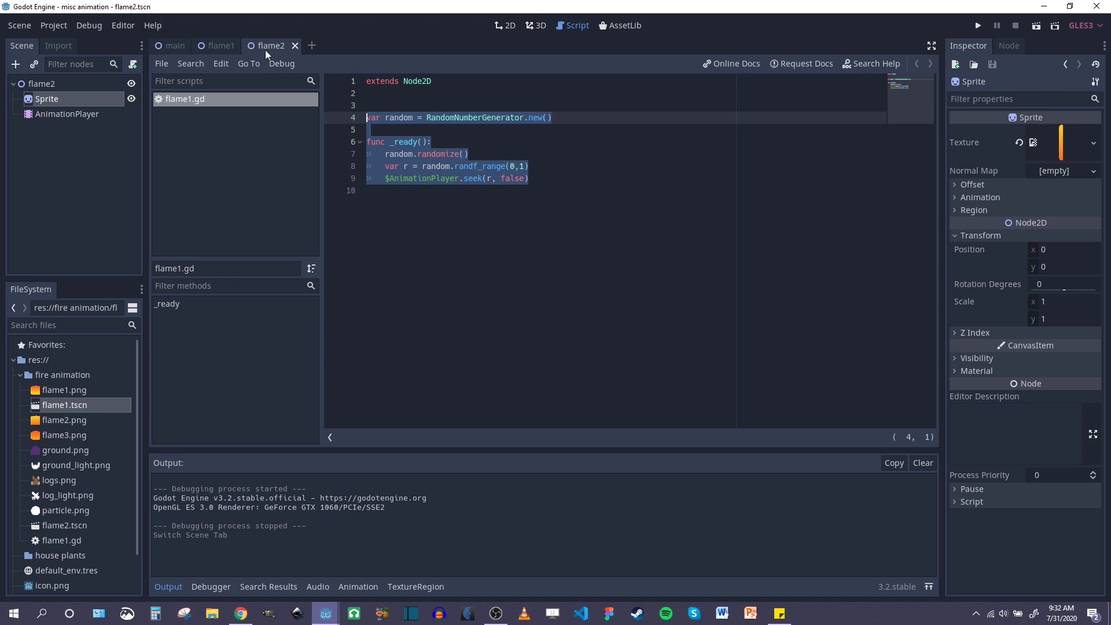
click(63, 85)
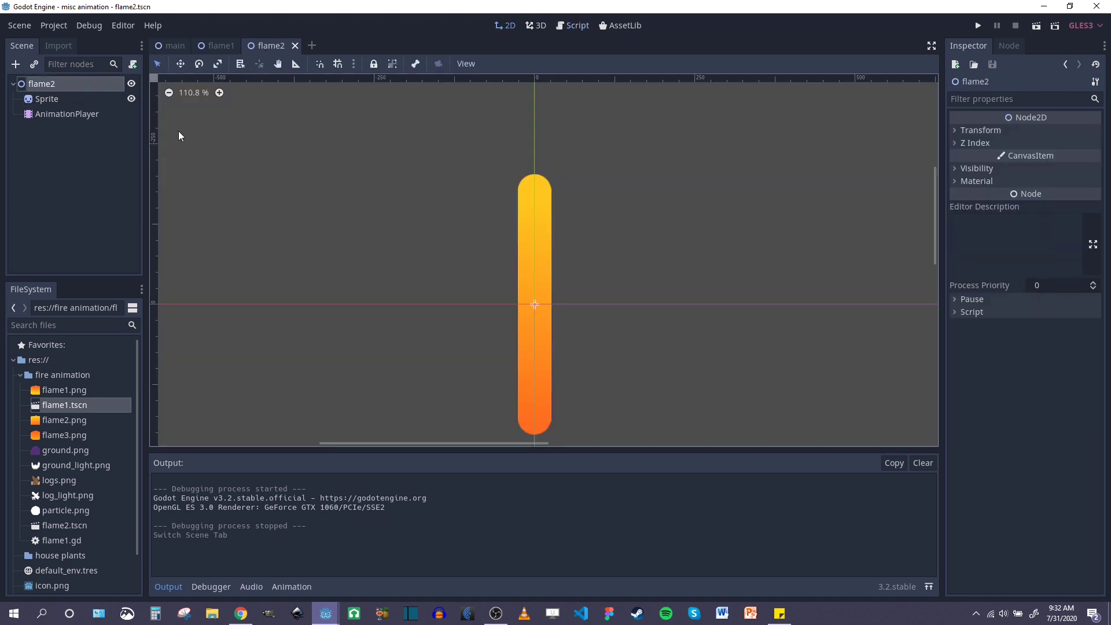
click(133, 64)
click(511, 383)
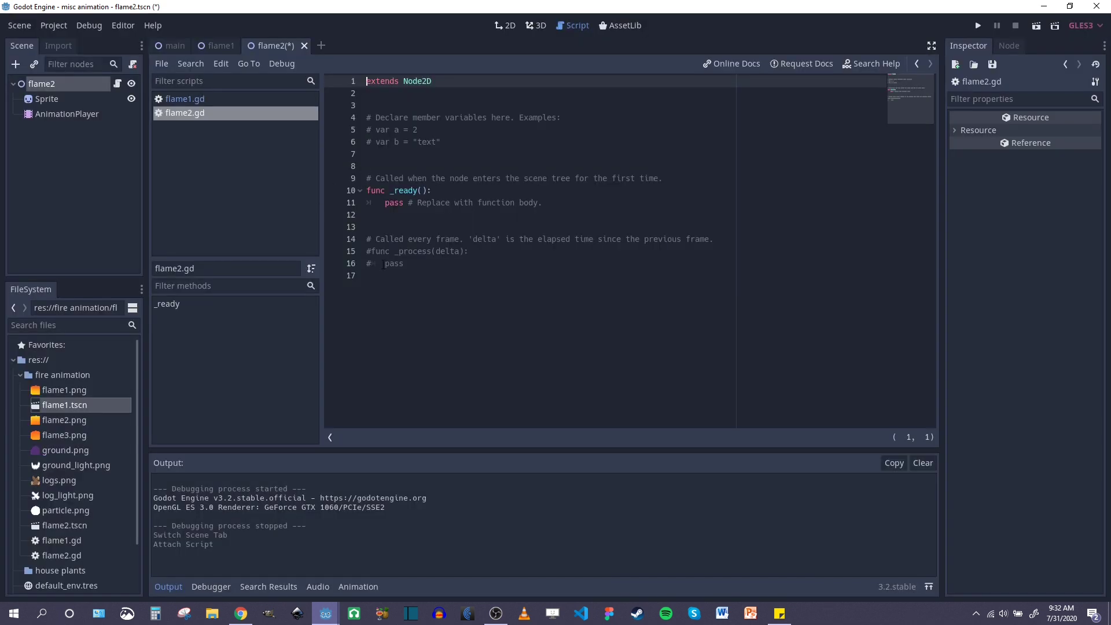
drag(405, 264, 366, 118)
key(ctrl+v)
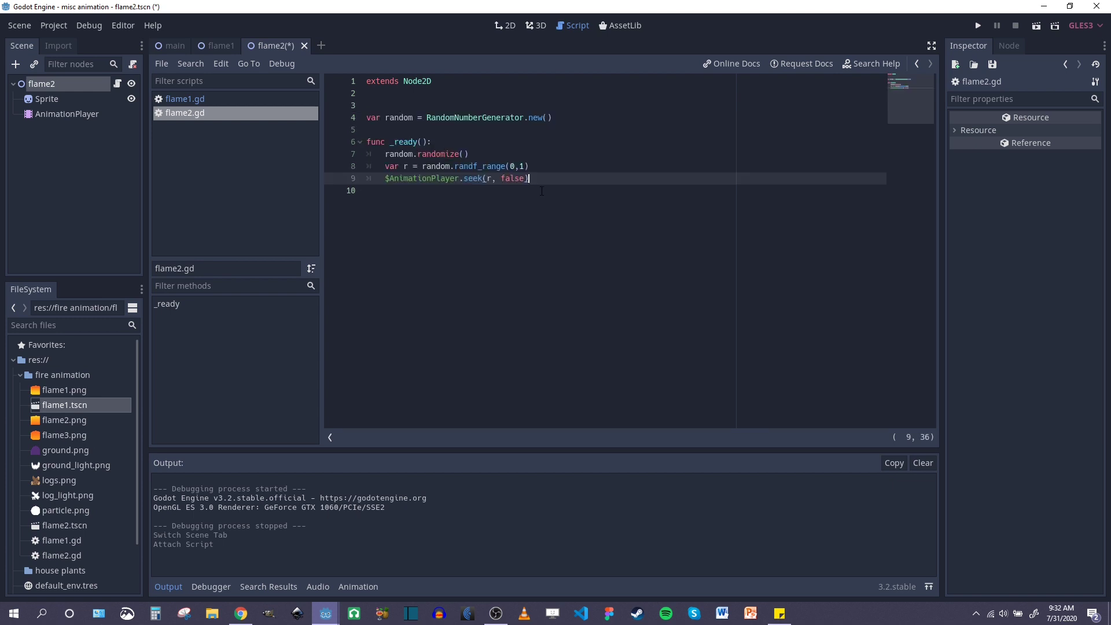
key(ctrl+s)
- Change randf_range(0,1) to randf_range(0,1.5) and run the campfire with F5
click(75, 114)
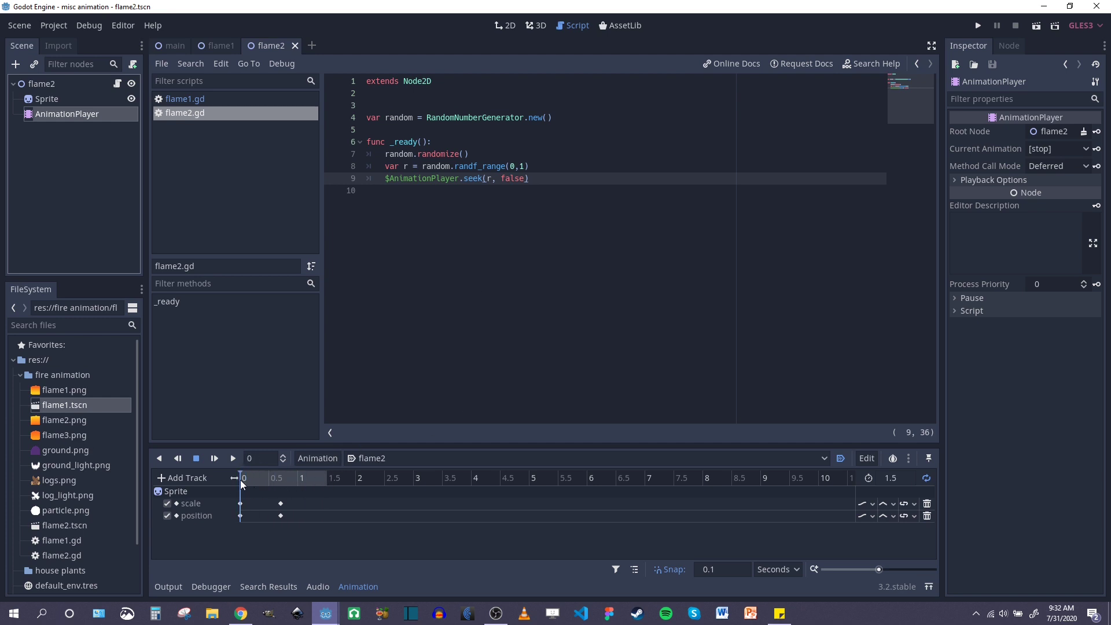
click(523, 166)
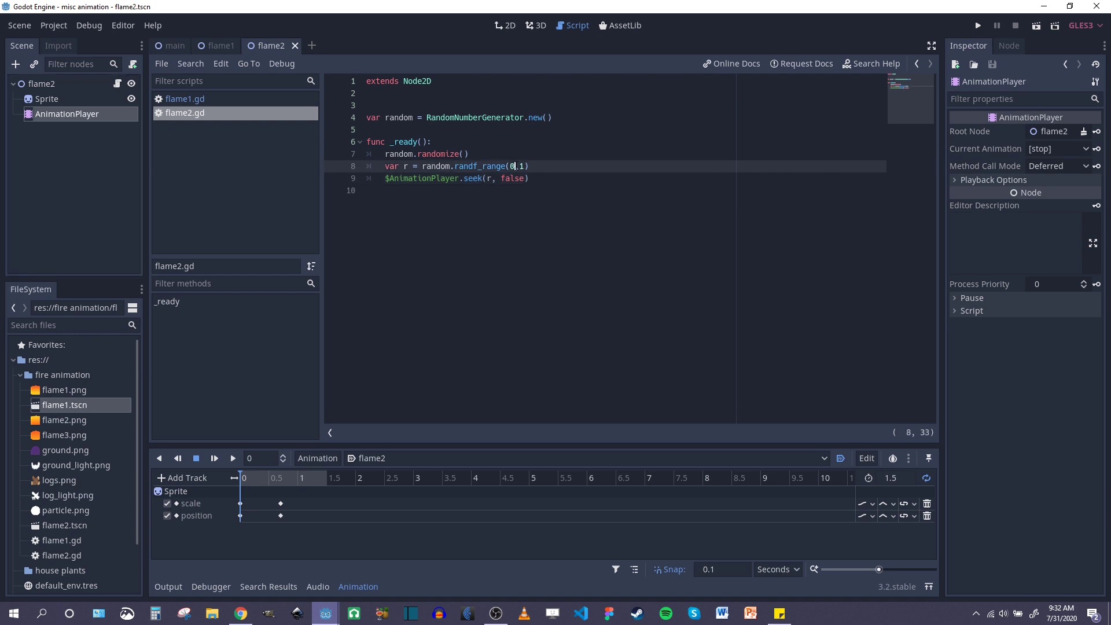
text(.5)
click(544, 177)
key(F5)
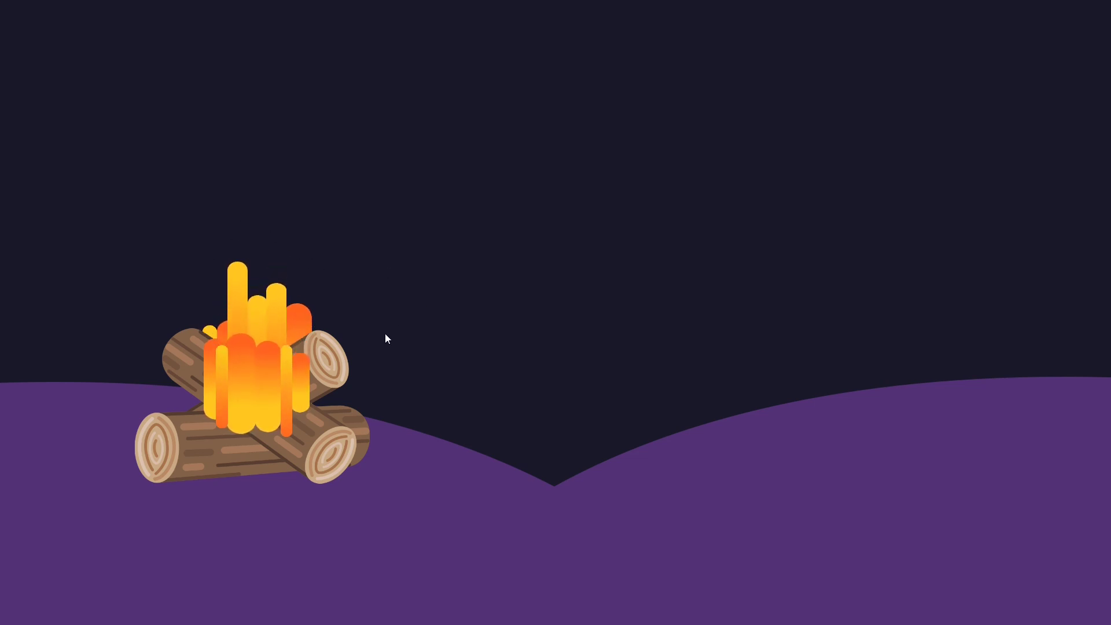
- Close the test game, then search 'partic' and add a Particles2D child under fire1
key(alt+F4)
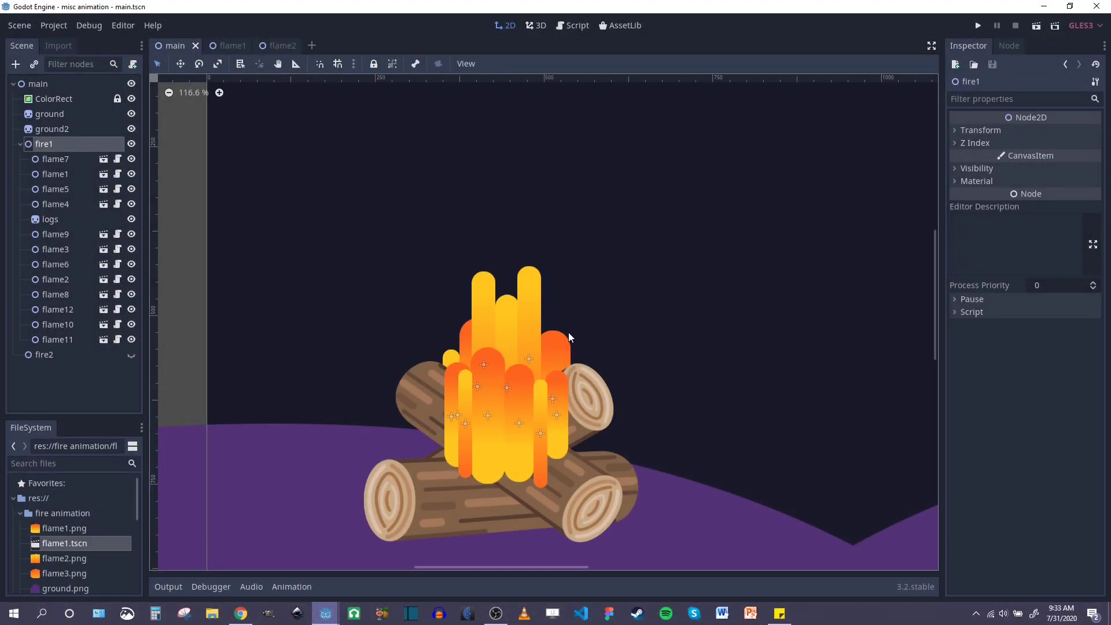
middle_drag(560, 334, 553, 273)
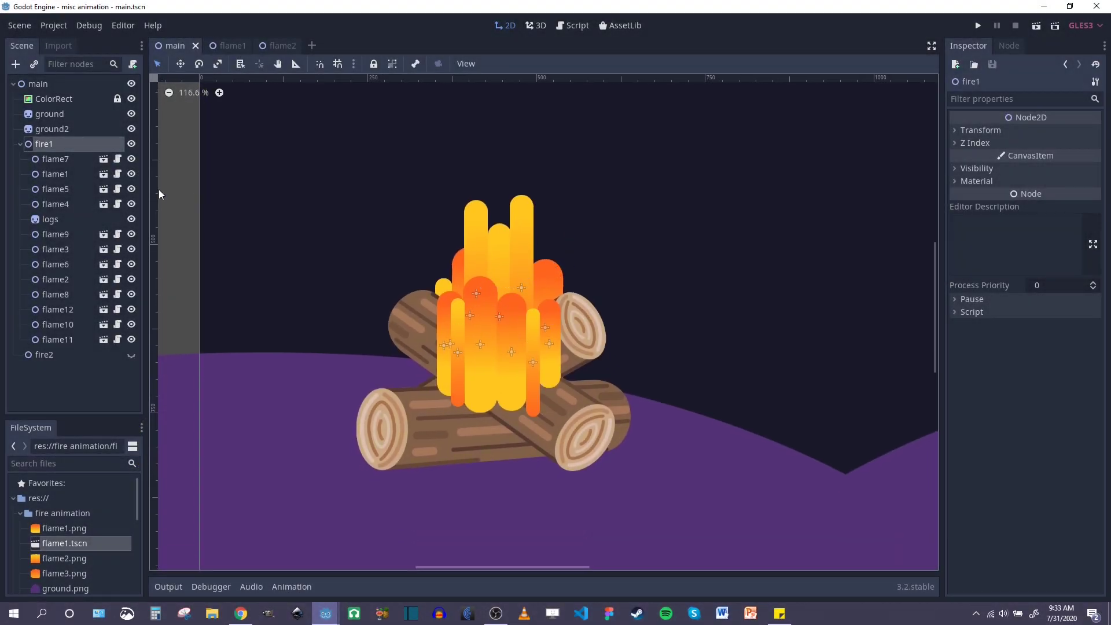
right_click(44, 144)
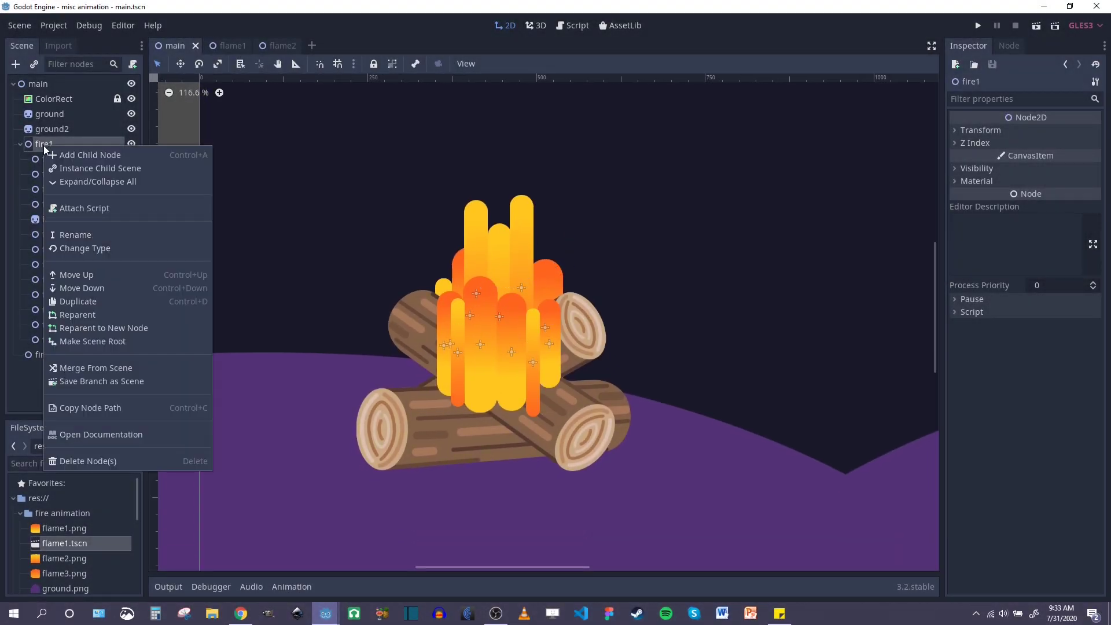
click(87, 154)
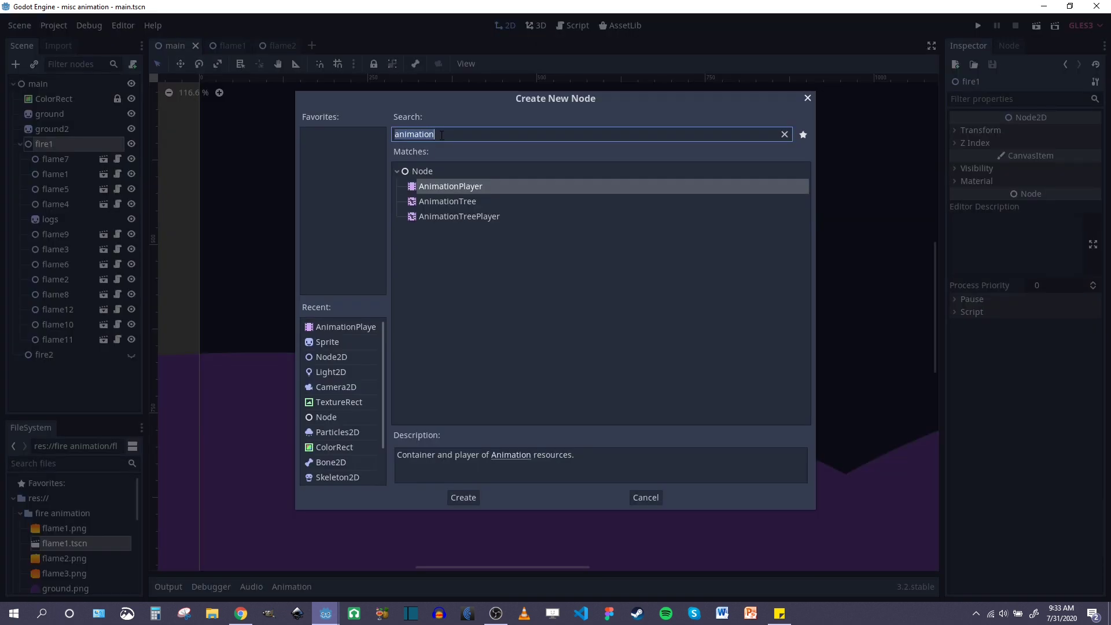
text(partic)
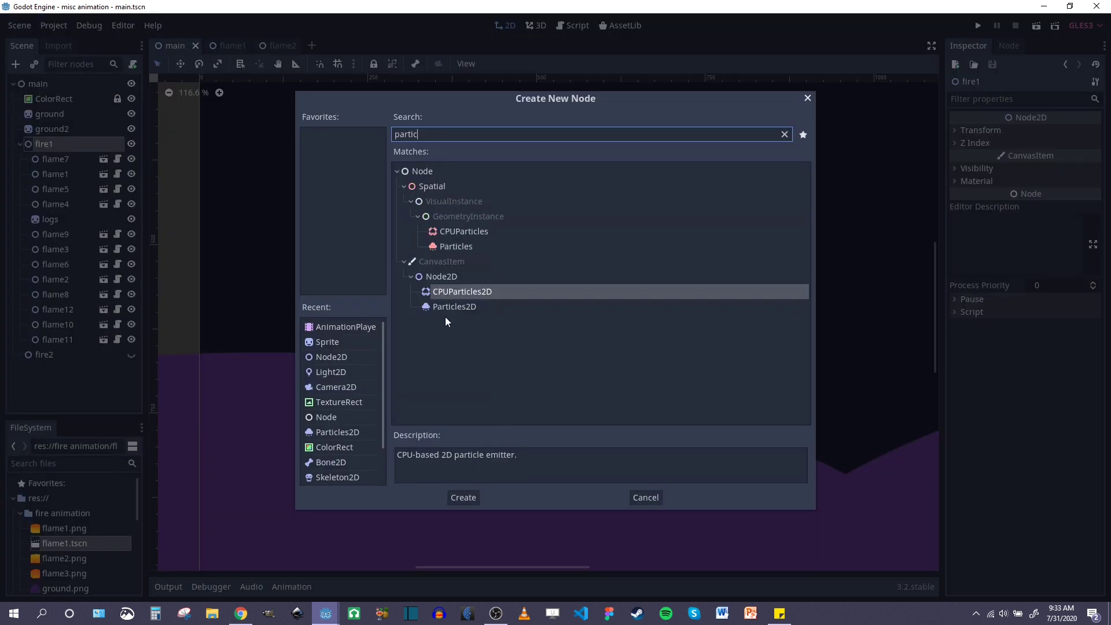
double_click(451, 306)
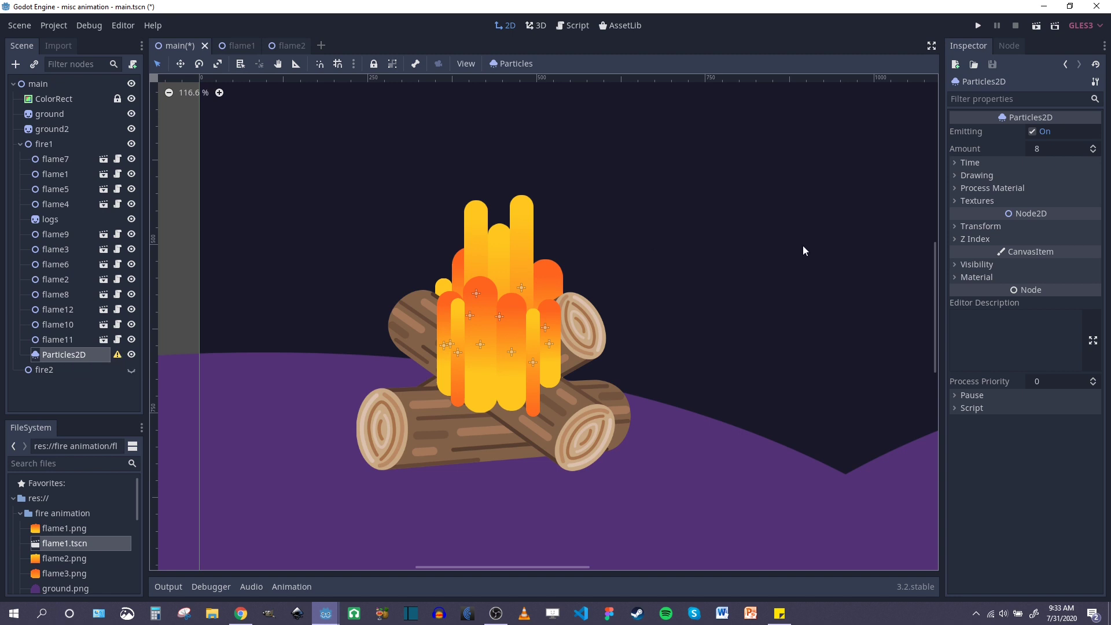
- Assign a new ParticlesMaterial as the Particles2D process material
click(956, 188)
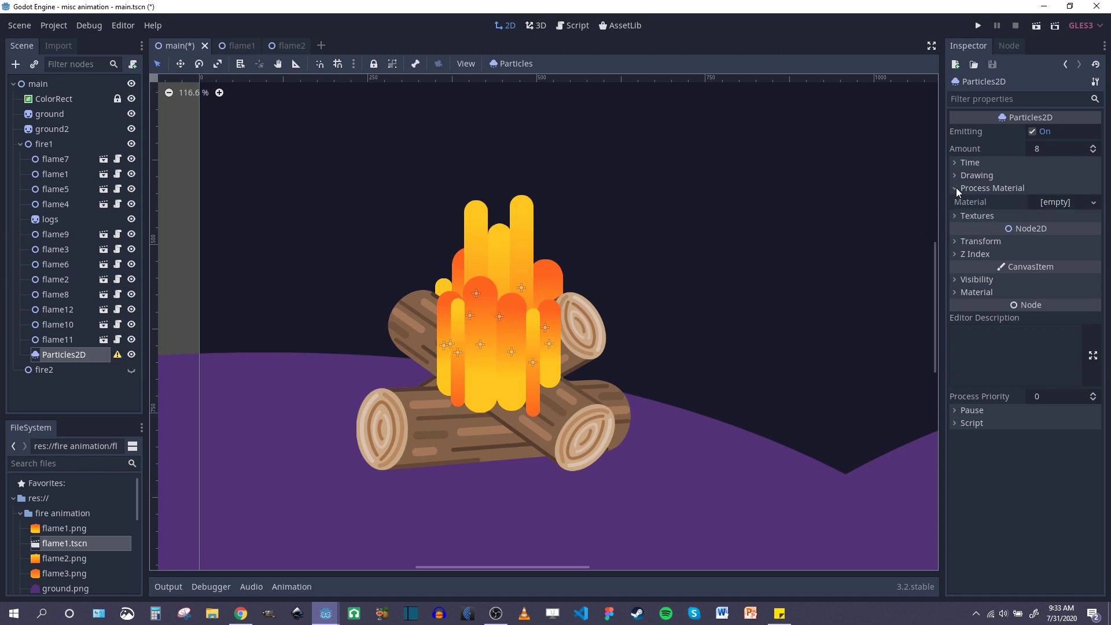
click(1091, 202)
click(1045, 230)
click(1049, 202)
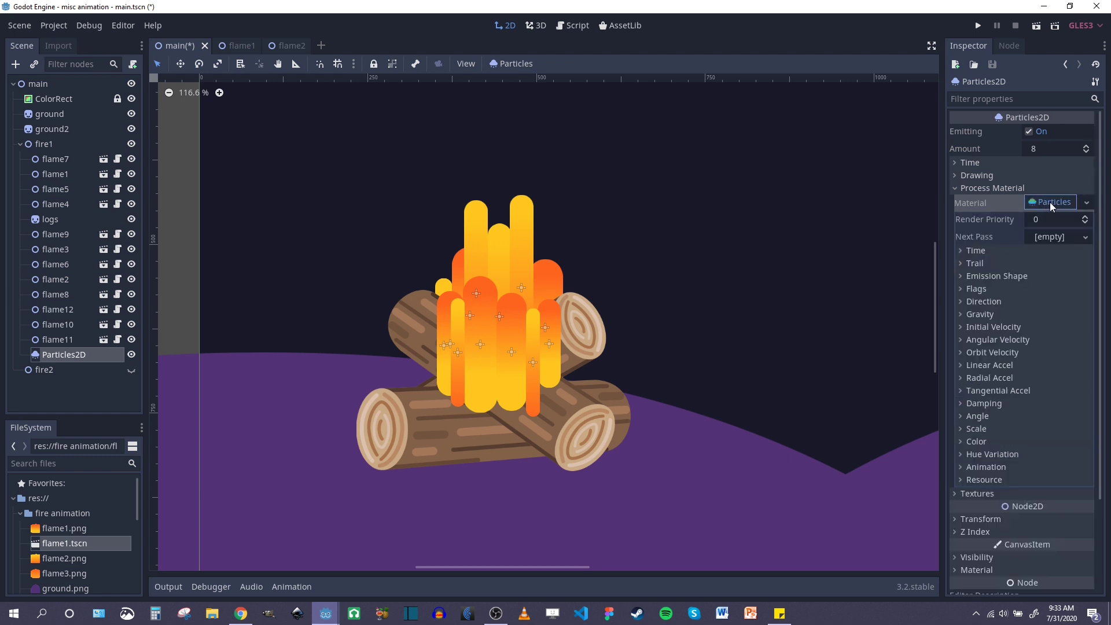
scroll(1002, 312, down, 2)
click(956, 186)
- Load fire animation/flame3.png as the particle texture
click(954, 201)
click(1085, 218)
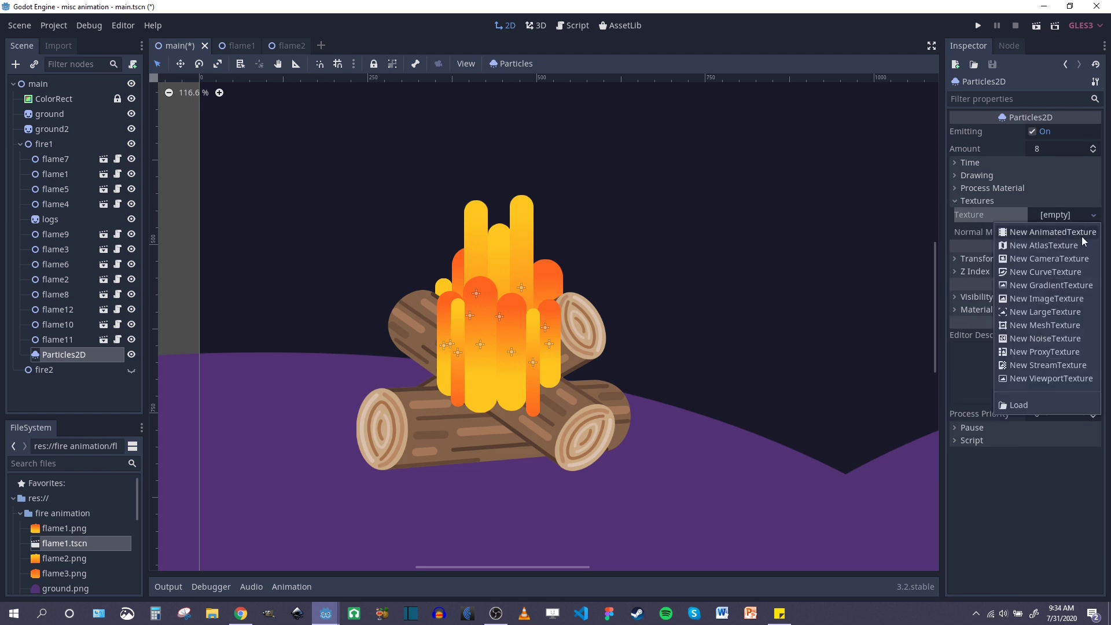
click(1019, 408)
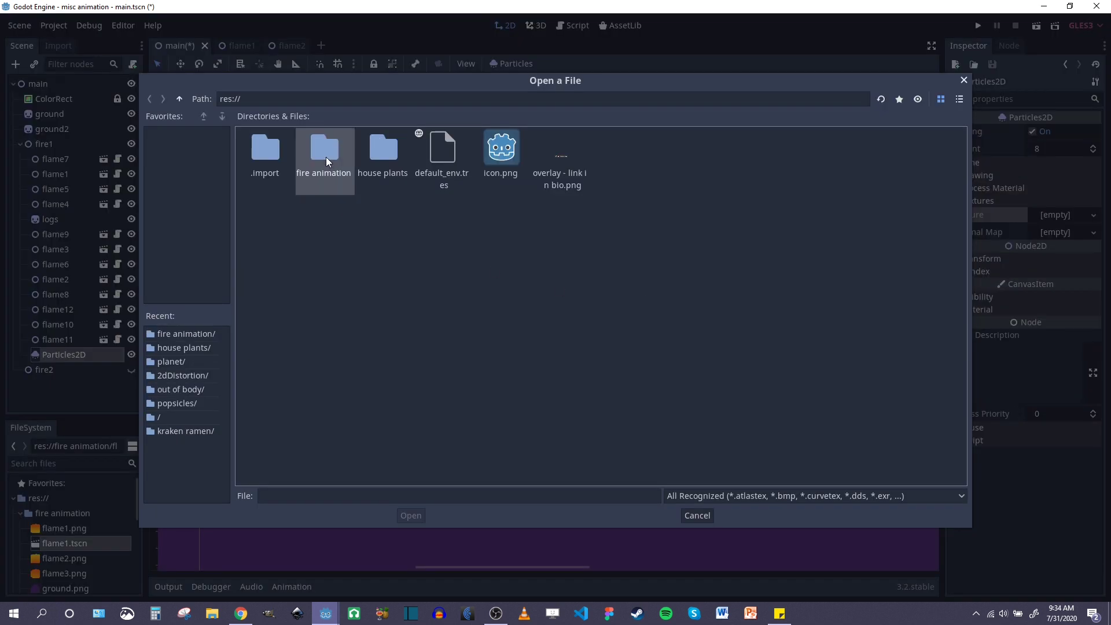
double_click(325, 158)
click(386, 142)
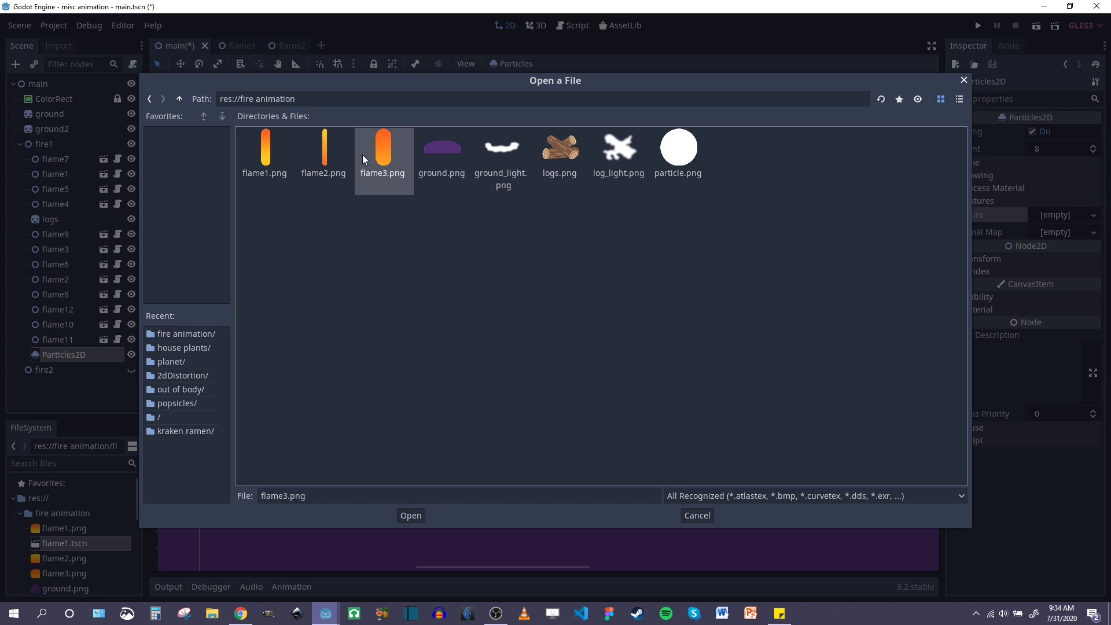
click(405, 517)
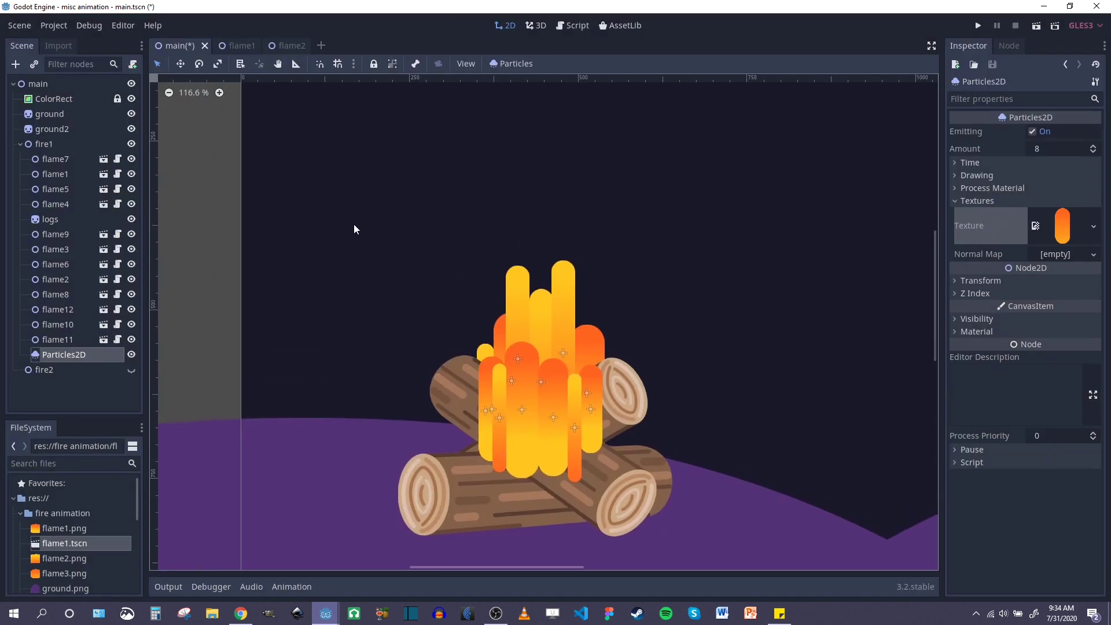
- Set the emission shape to a 70×50 box over the logs
middle_drag(354, 229, 512, 466)
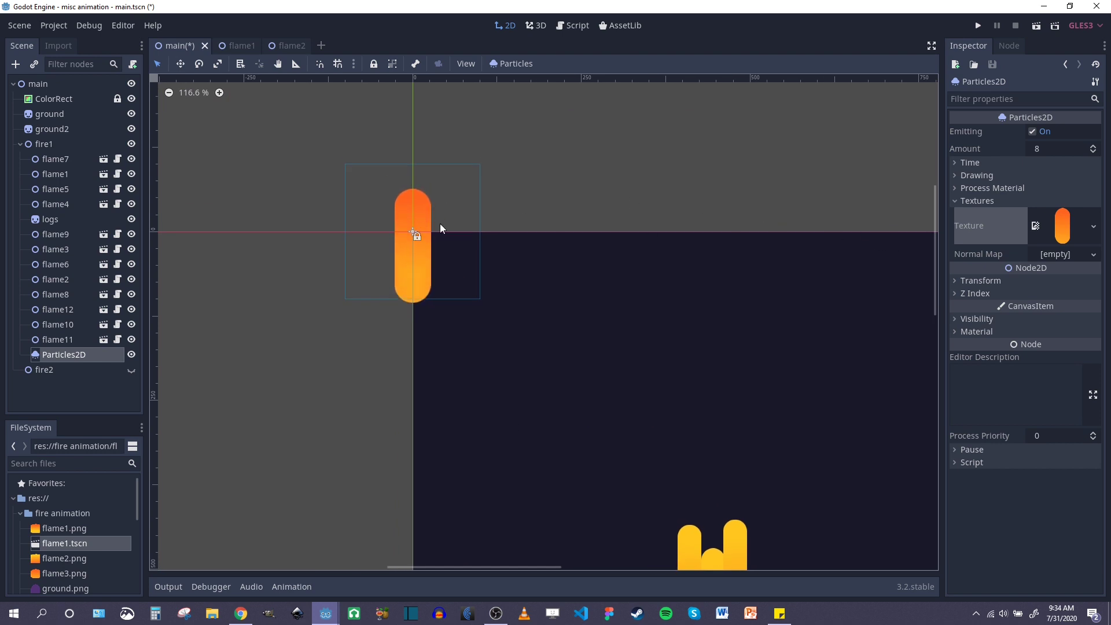
middle_drag(672, 364, 548, 275)
scroll(548, 347, down, 4)
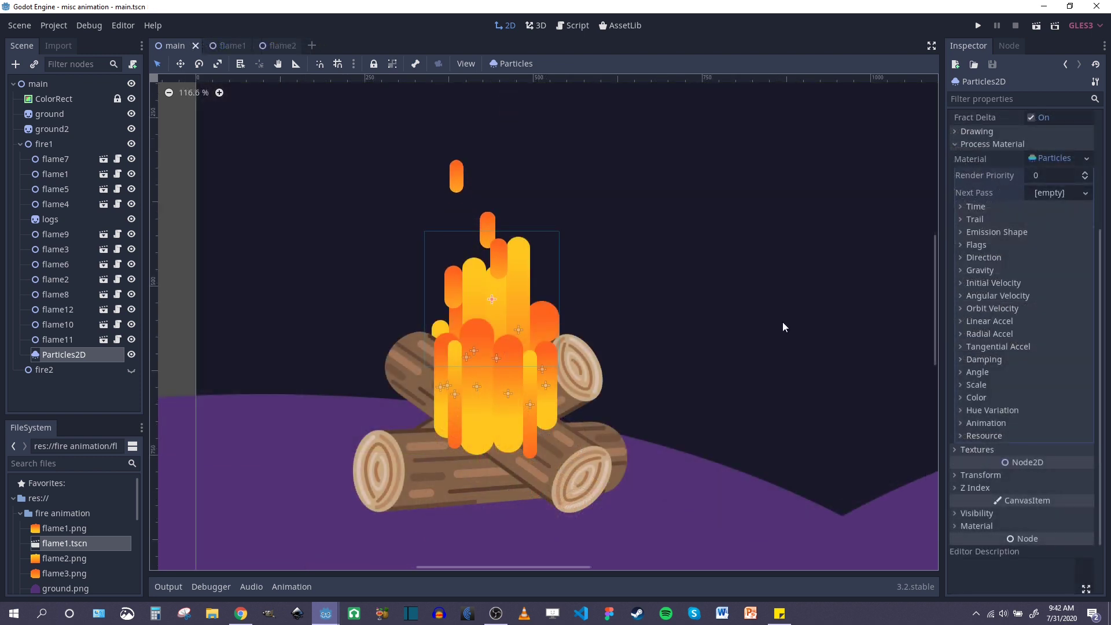
middle_drag(630, 223, 638, 270)
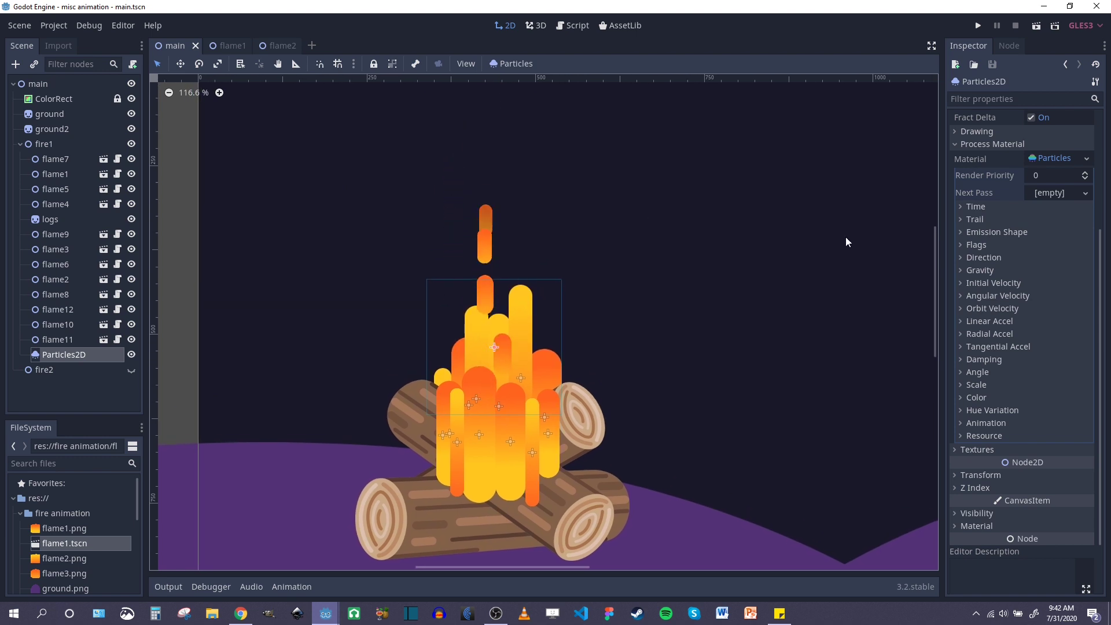
click(960, 232)
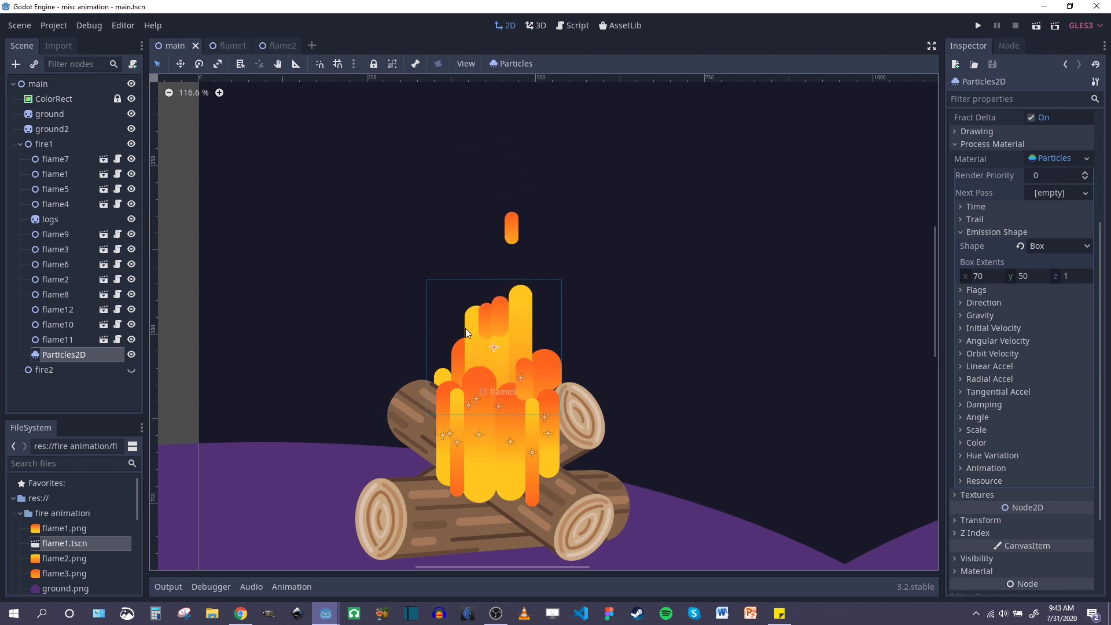
- Set gravity y to -100 and add a falling scale curve
click(962, 316)
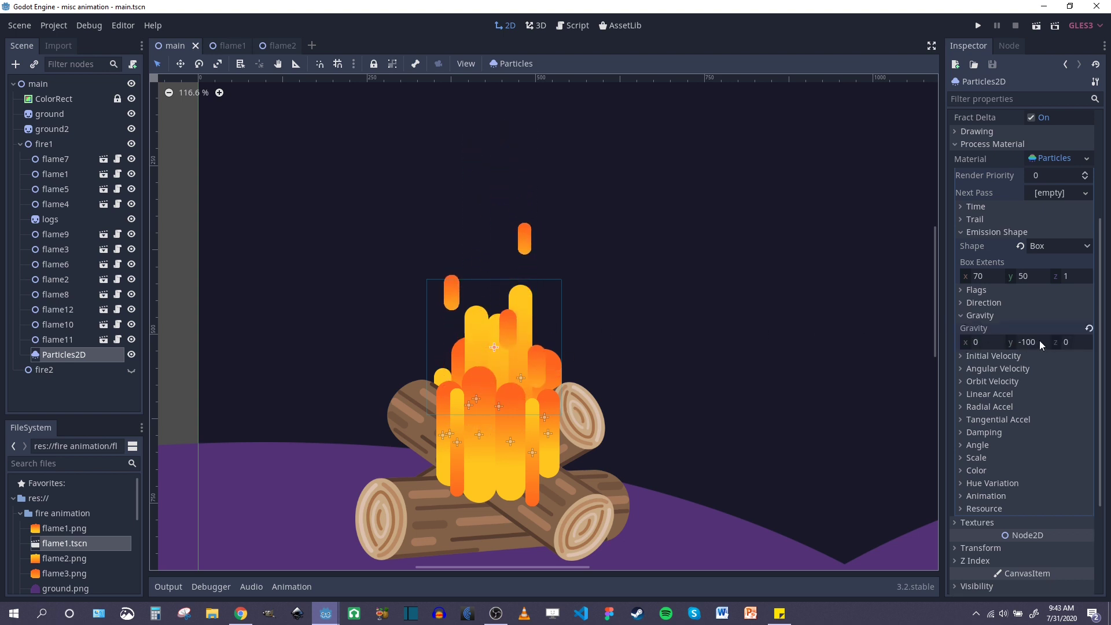
click(963, 315)
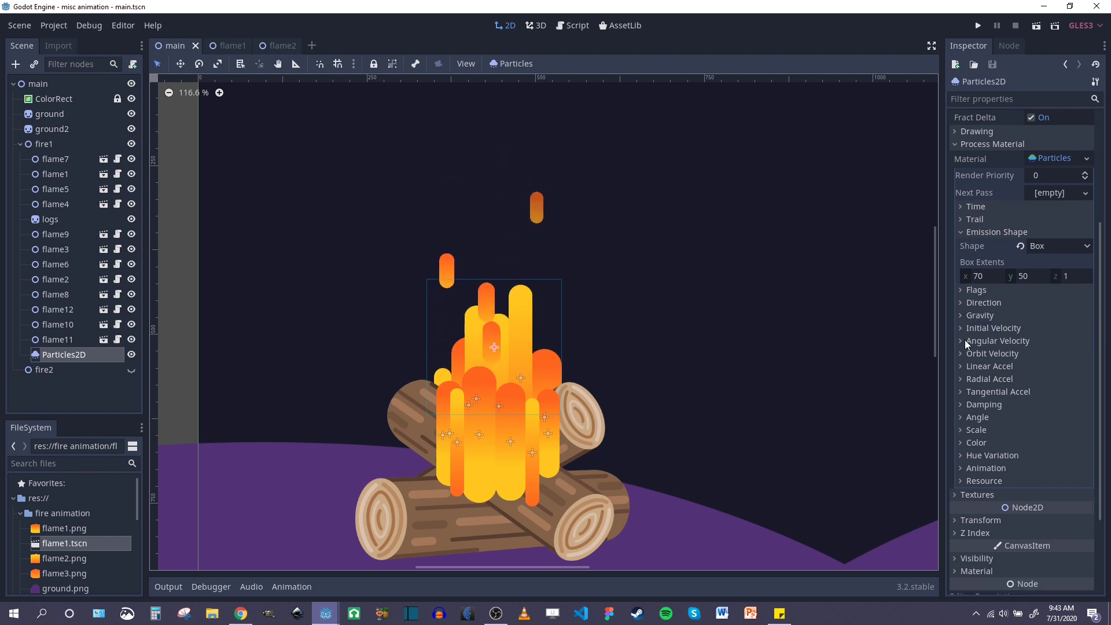
click(962, 430)
scroll(1008, 426, down, 5)
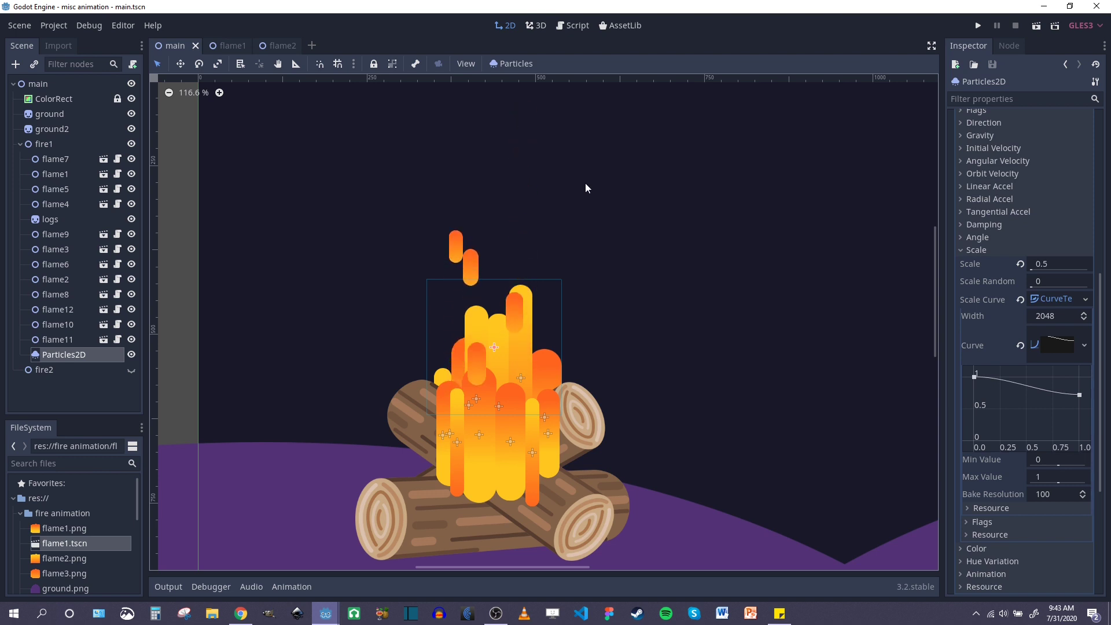
click(960, 251)
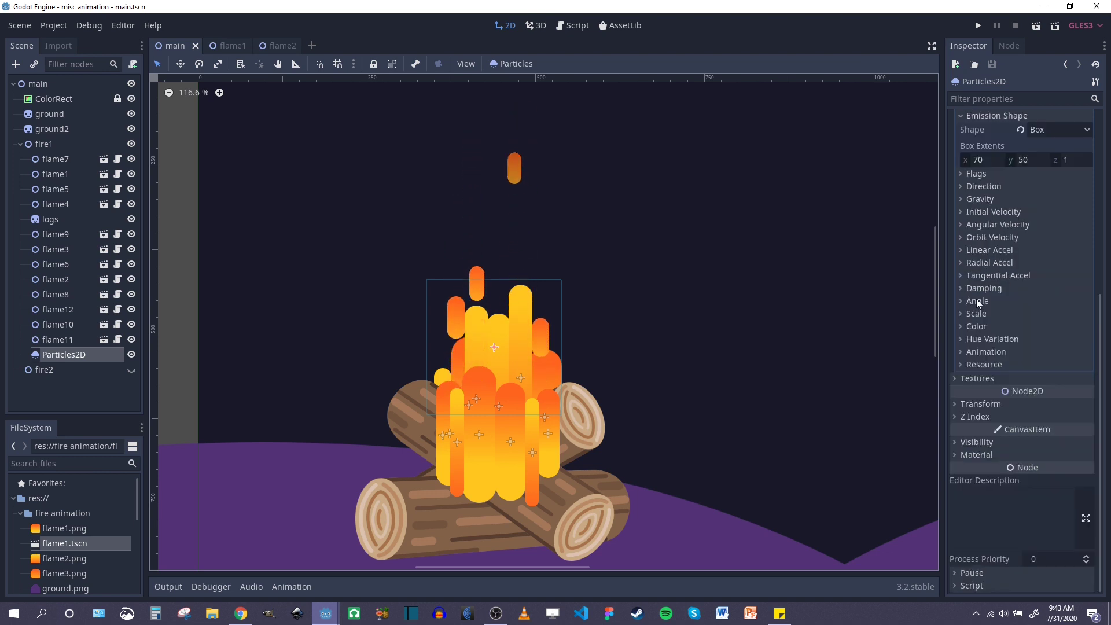
- Add a color gradient ramp so the flame particles fade out
click(960, 327)
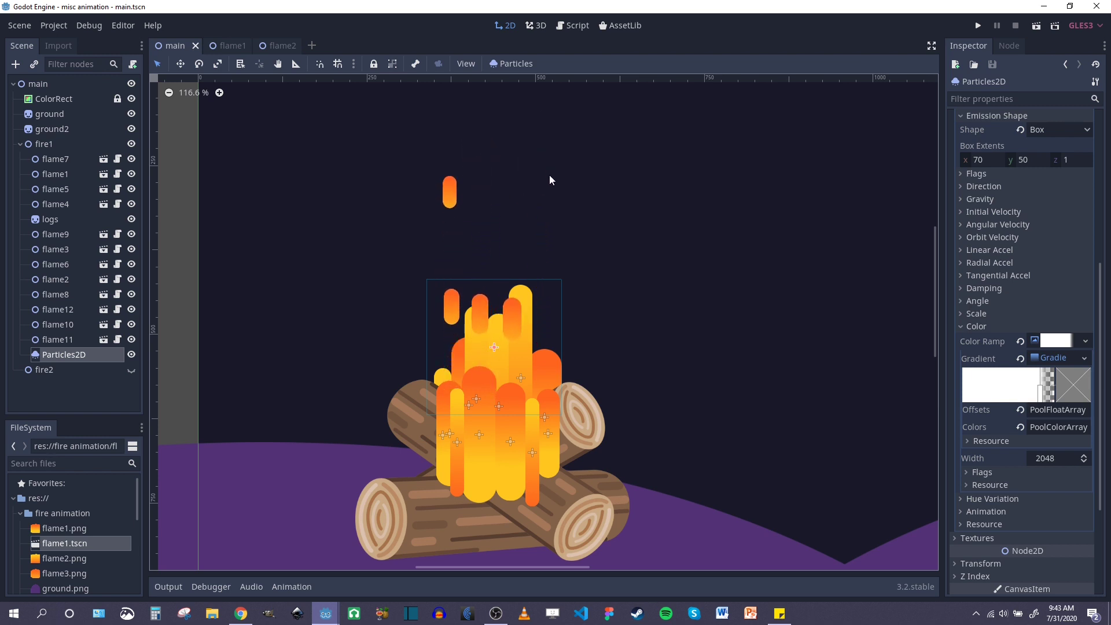
scroll(508, 332, down, 5)
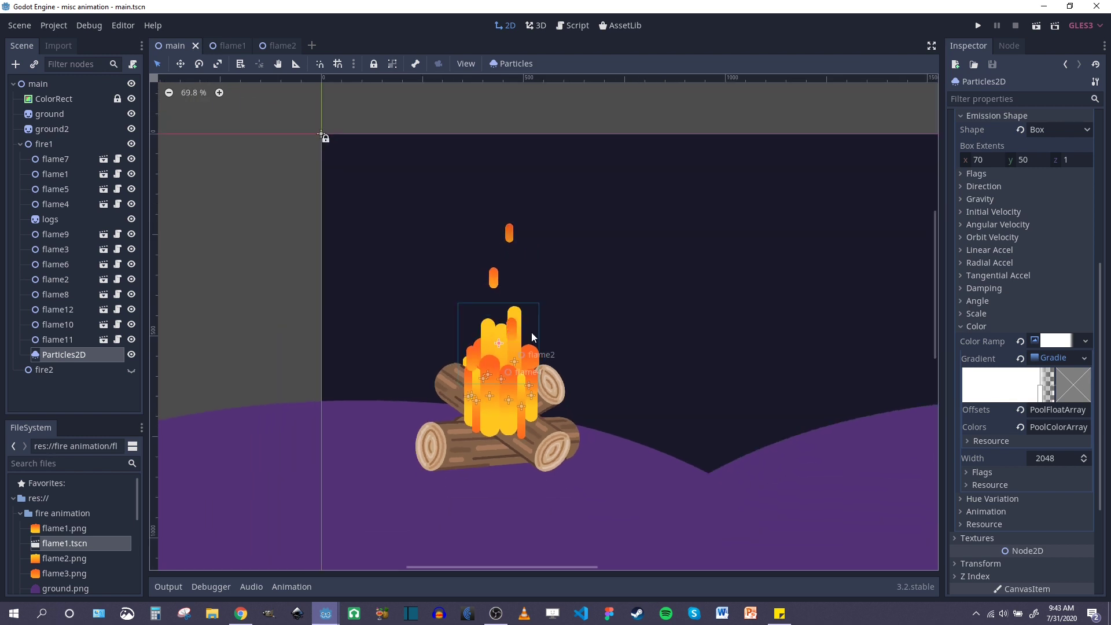
click(960, 325)
middle_drag(547, 315, 386, 300)
scroll(350, 311, up, 1)
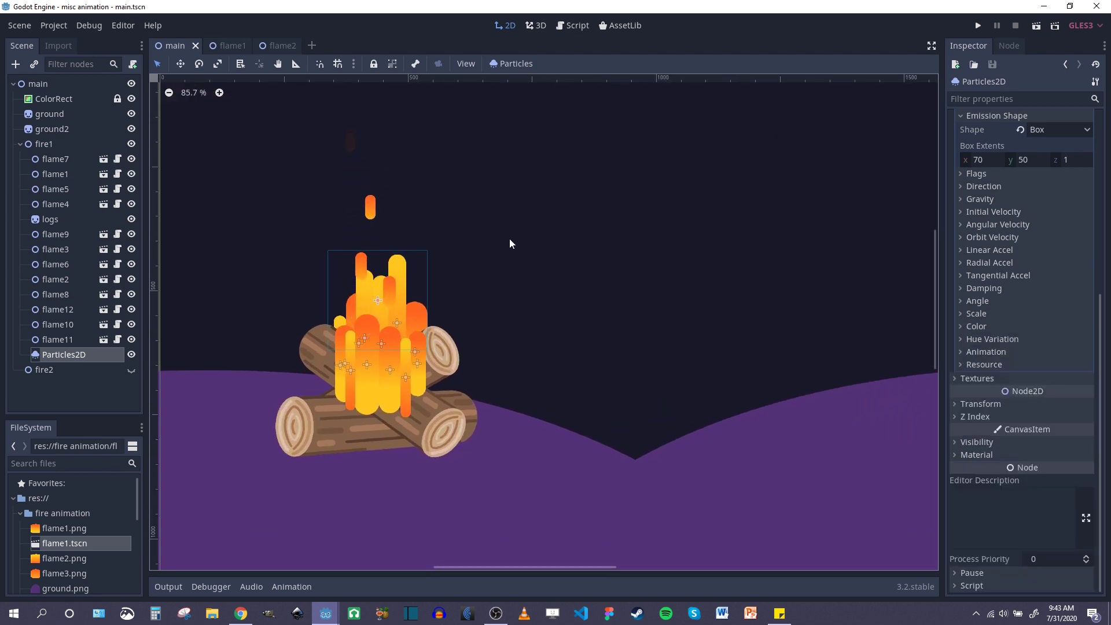
scroll(484, 286, up, 1)
middle_drag(483, 286, 508, 300)
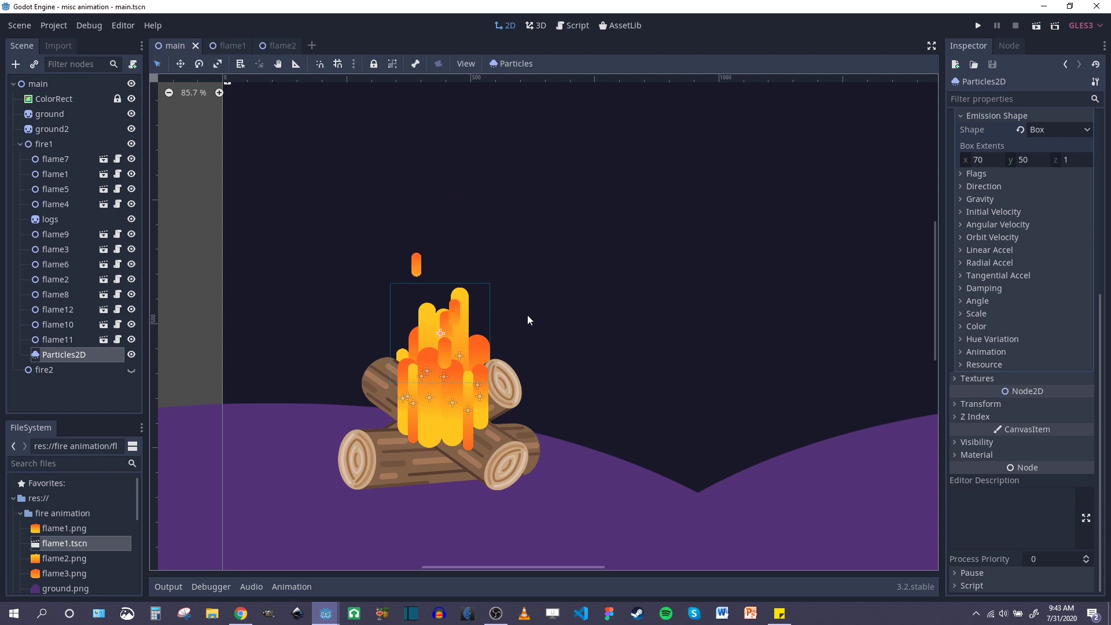
scroll(595, 324, right, 10)
scroll(599, 312, up, 1)
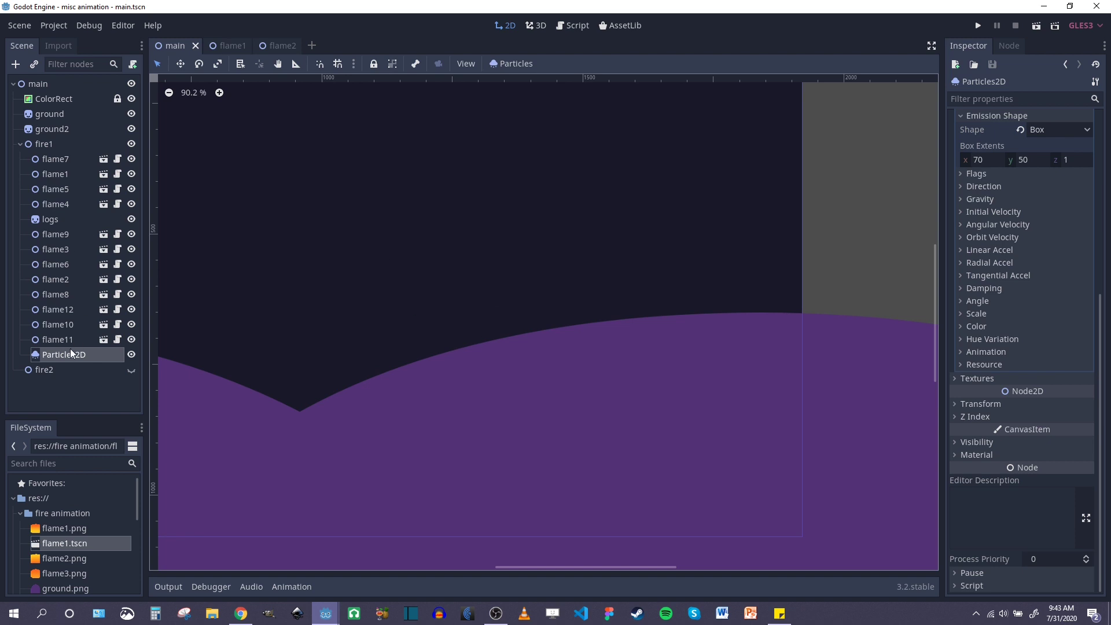
- Make the fire2 node visible and save the main scene
click(56, 370)
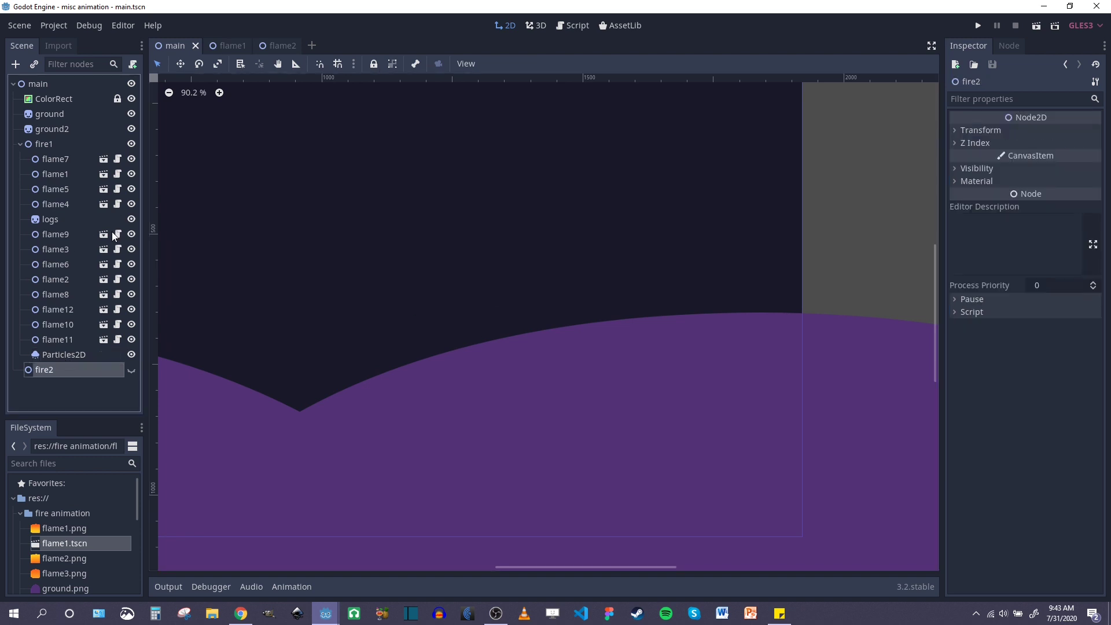
click(131, 371)
key(ctrl+s)
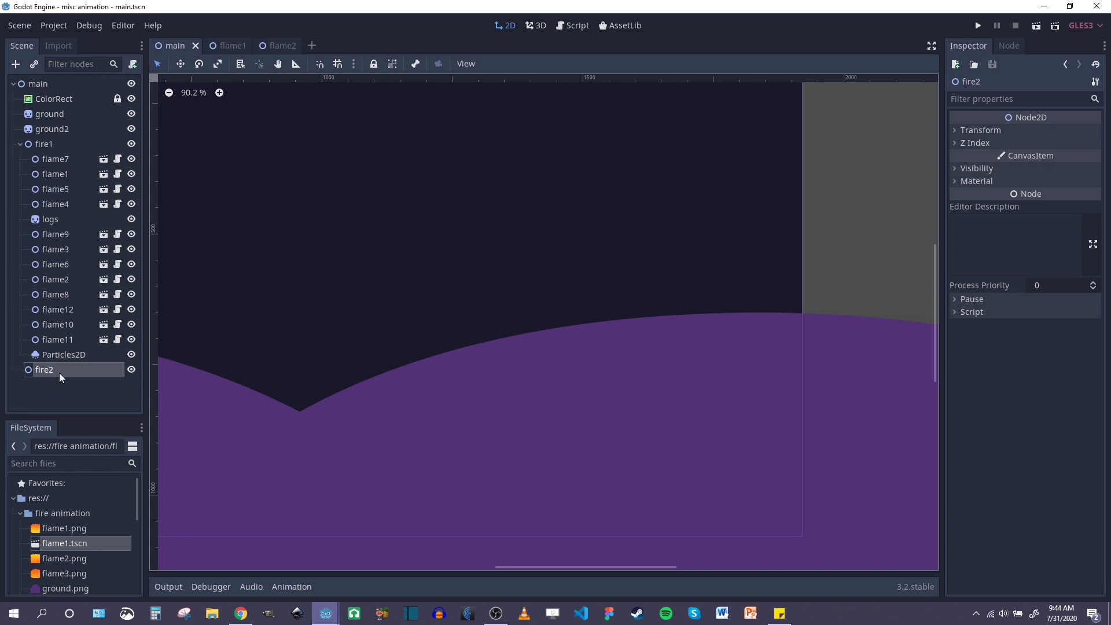
- Drop logs.png into the viewport as a logs sprite under fire2
click(19, 144)
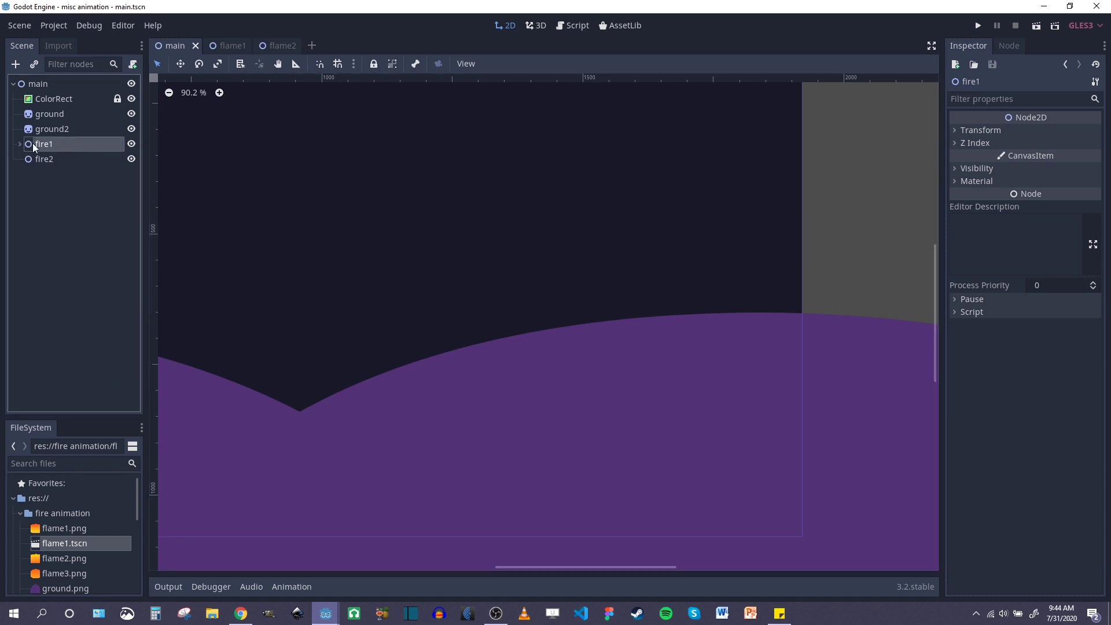
scroll(92, 513, down, 2)
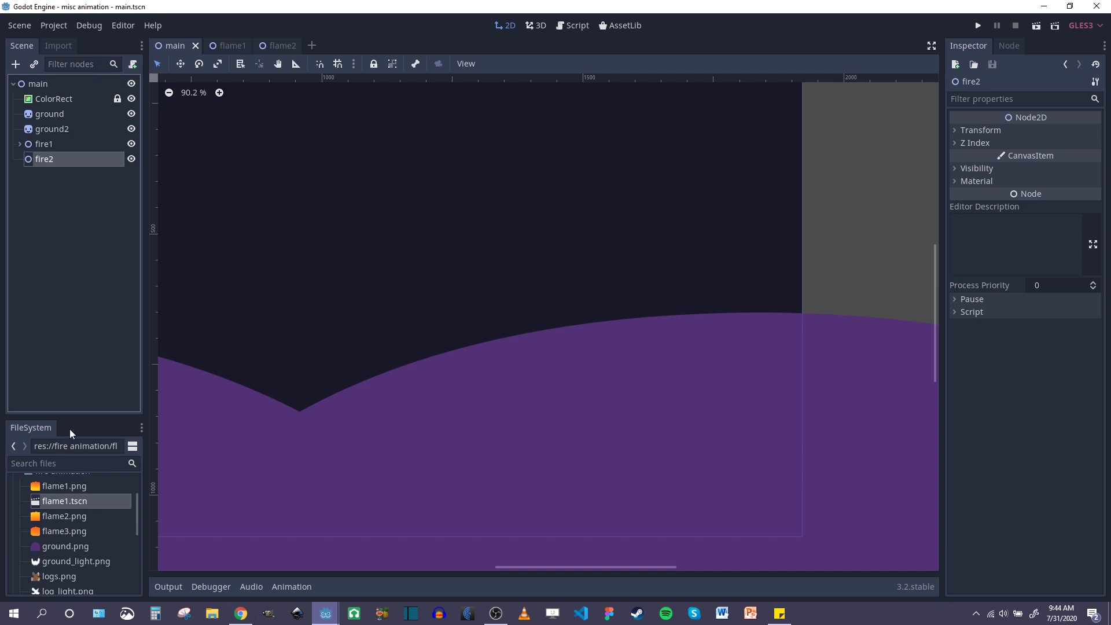
drag(75, 417, 74, 327)
scroll(88, 439, down, 1)
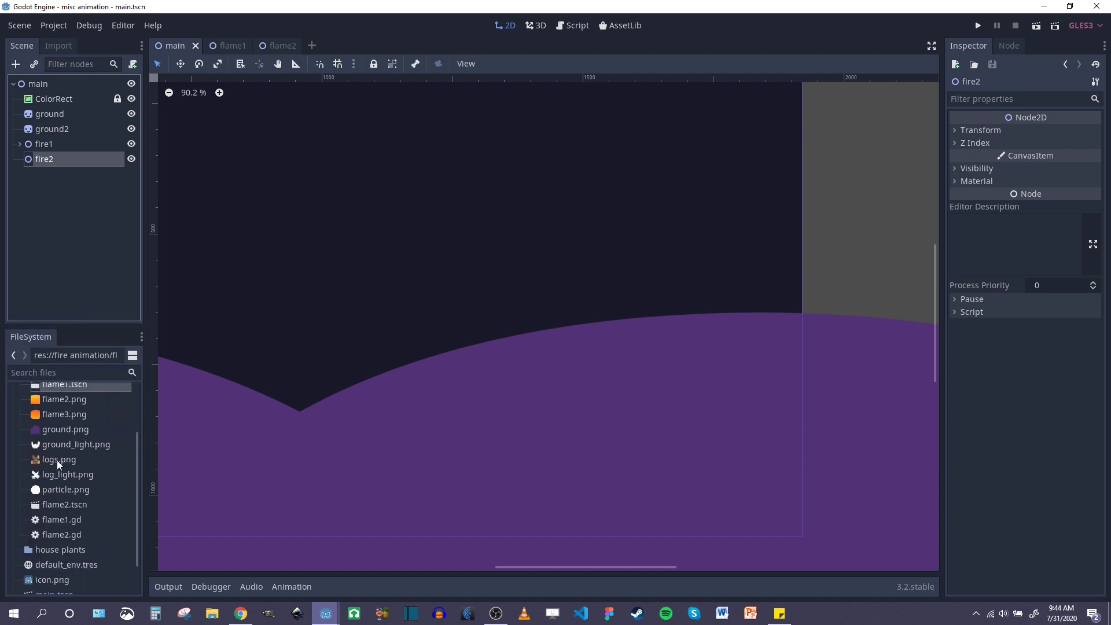
drag(57, 460, 548, 361)
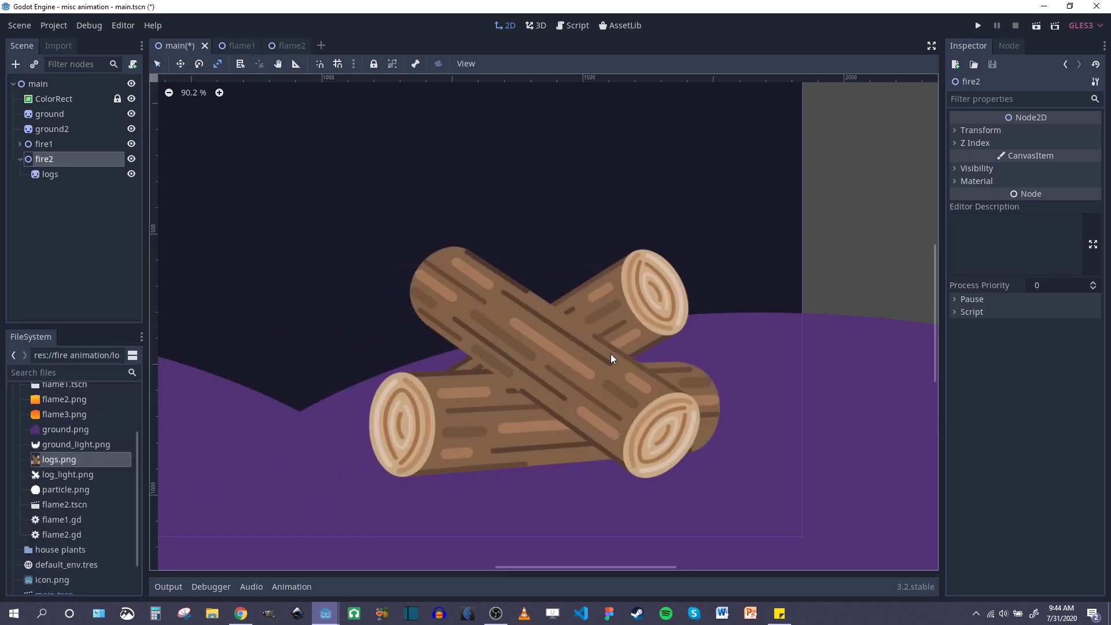
scroll(610, 353, up, 5)
click(52, 159)
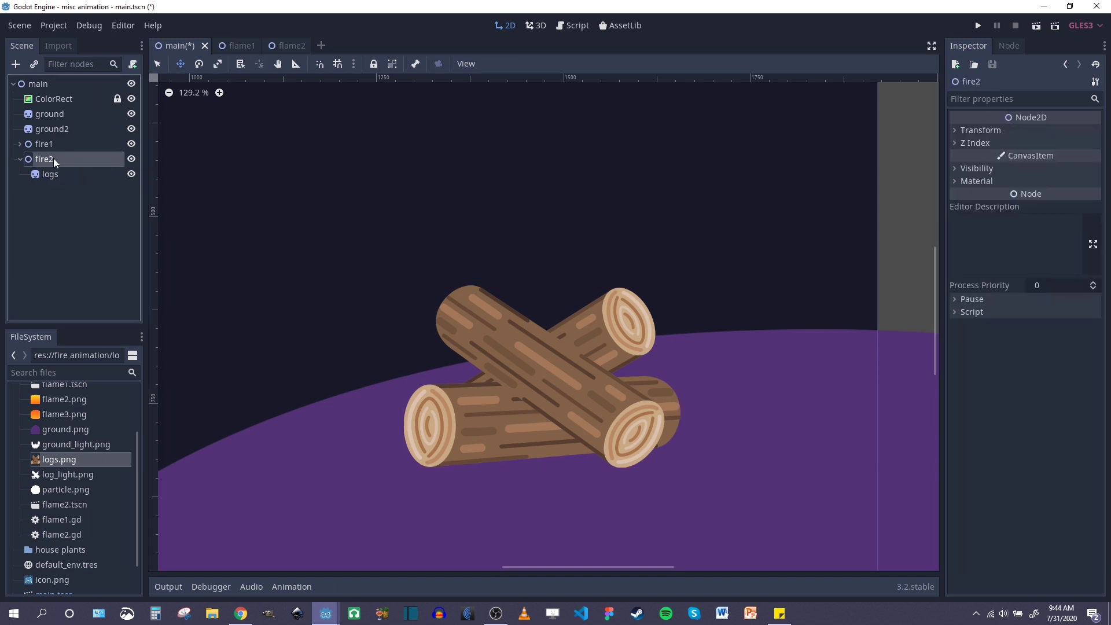
- Add a Particles2D child node under fire2
right_click(58, 159)
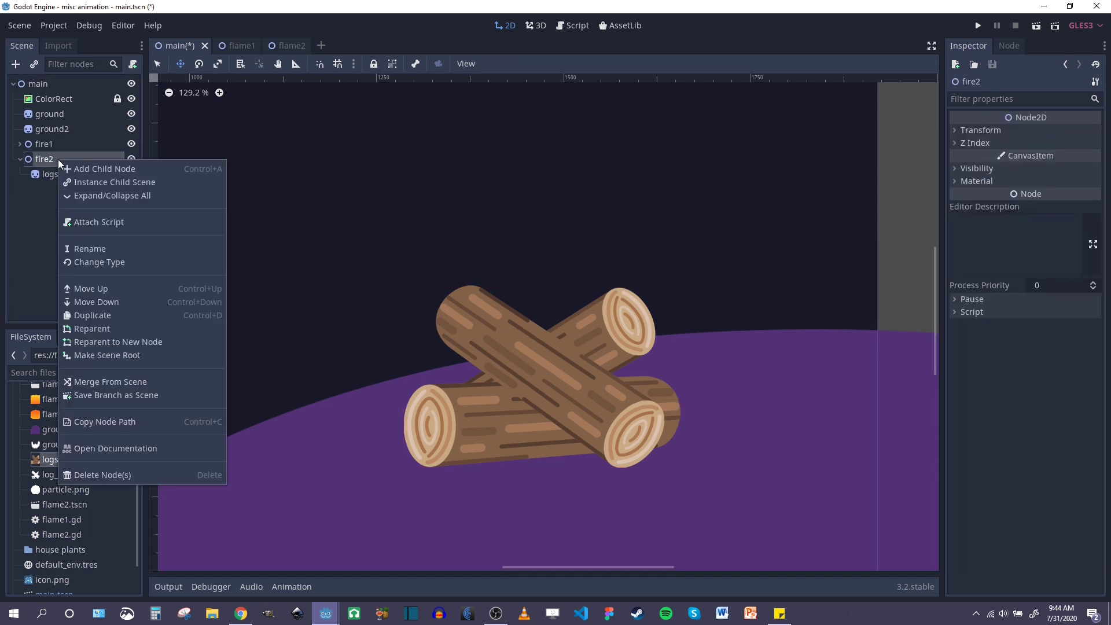
click(90, 168)
click(528, 312)
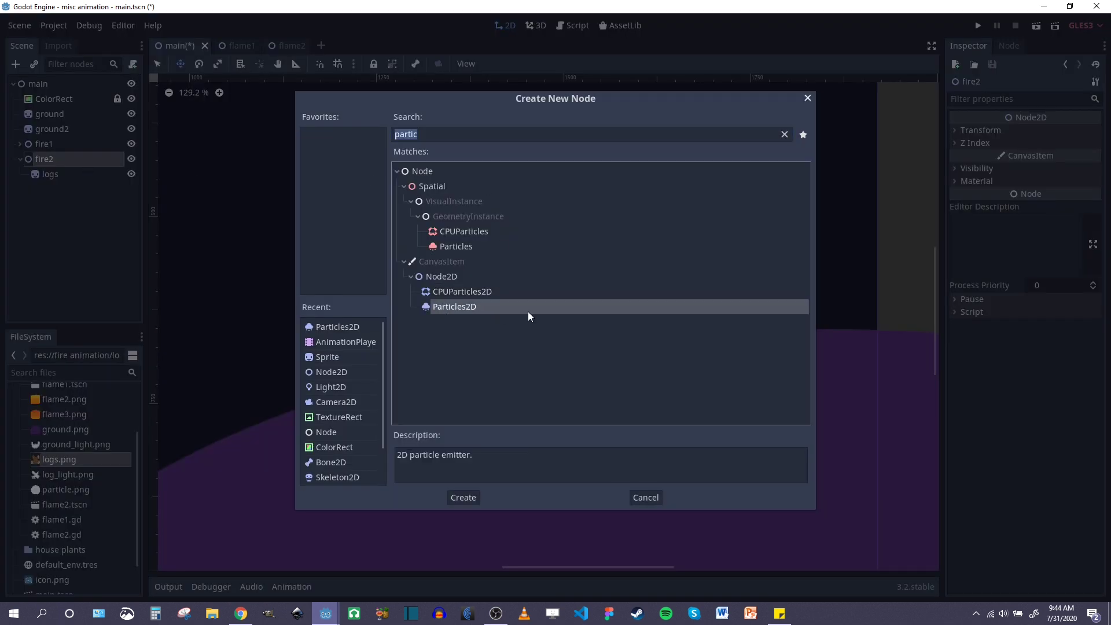
double_click(484, 306)
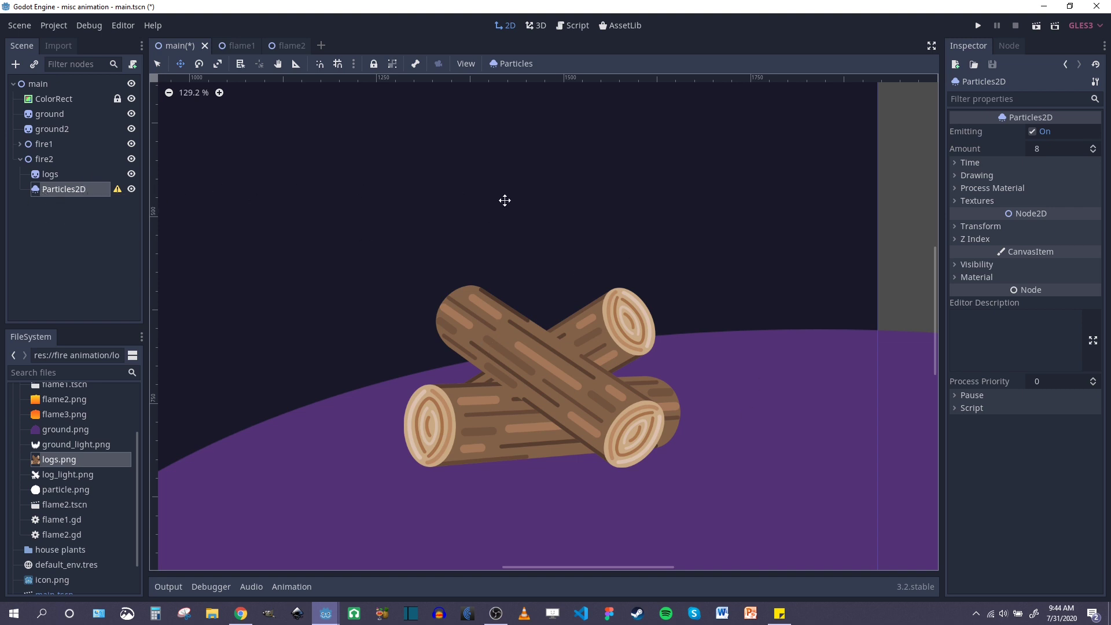
- Choose fire animation/particle.png as the emitter texture
click(960, 201)
click(1095, 215)
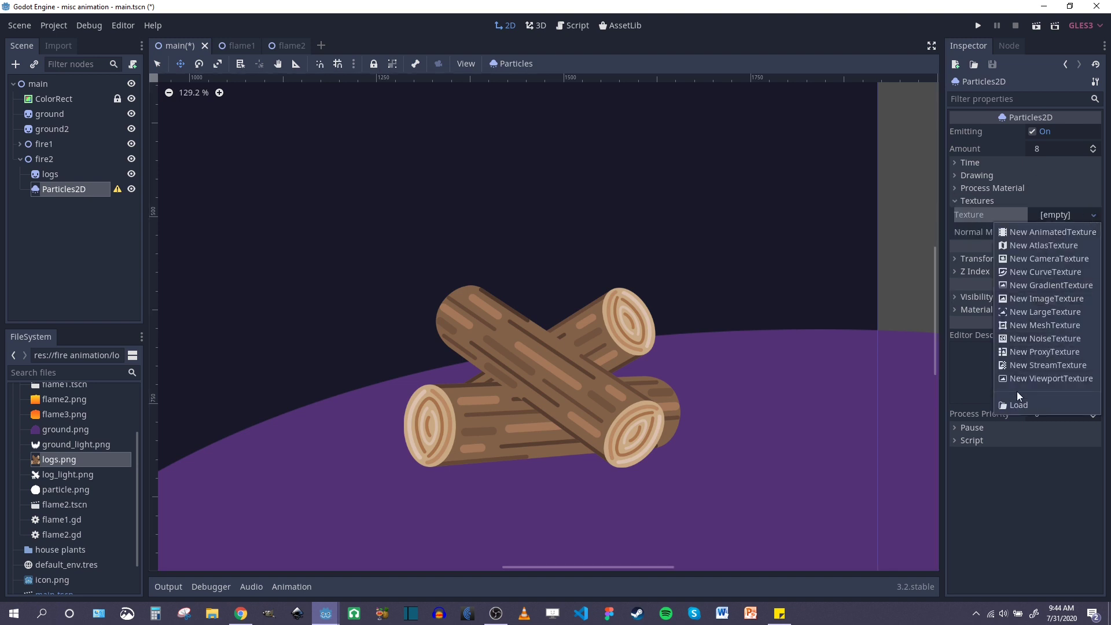
click(1017, 406)
double_click(313, 153)
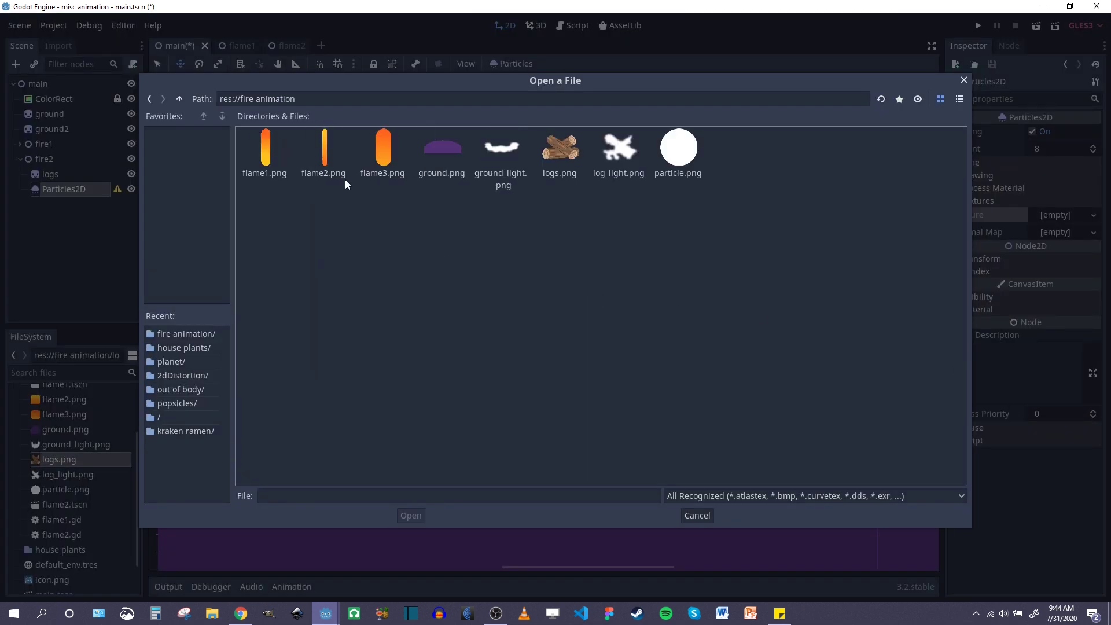
click(685, 162)
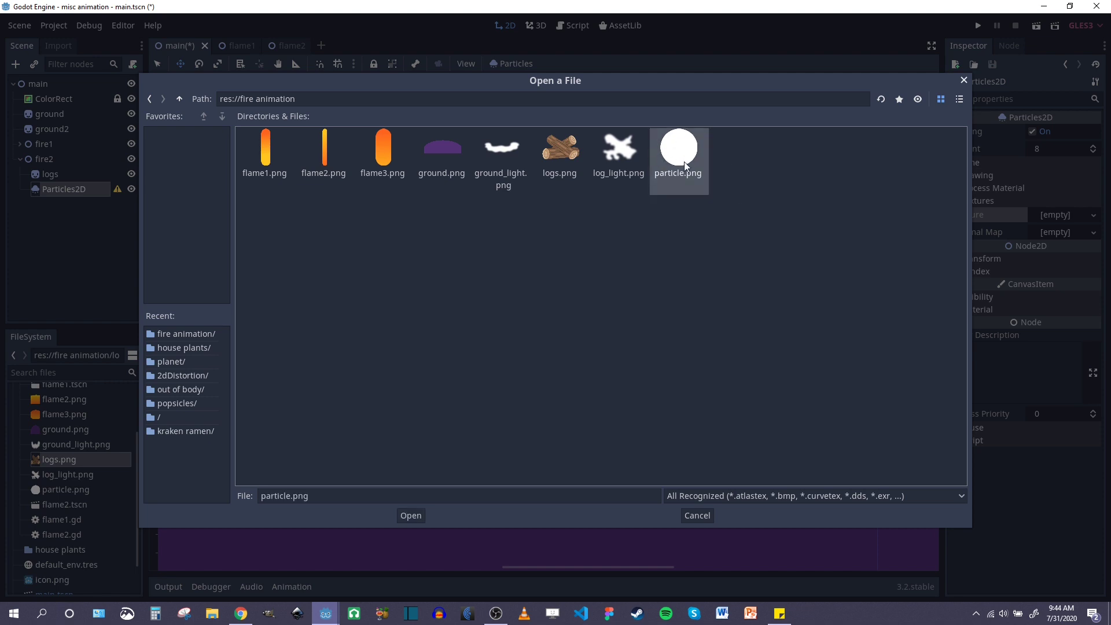
- Load particle.png as the emitter's texture
click(411, 515)
scroll(475, 324, down, 5)
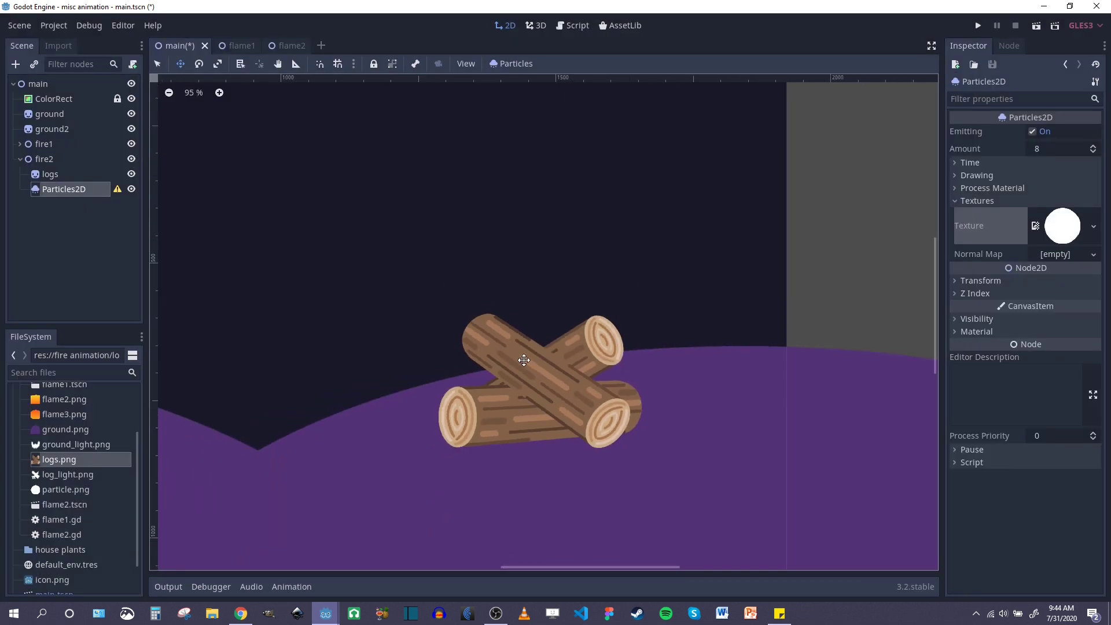
middle_drag(427, 249, 548, 293)
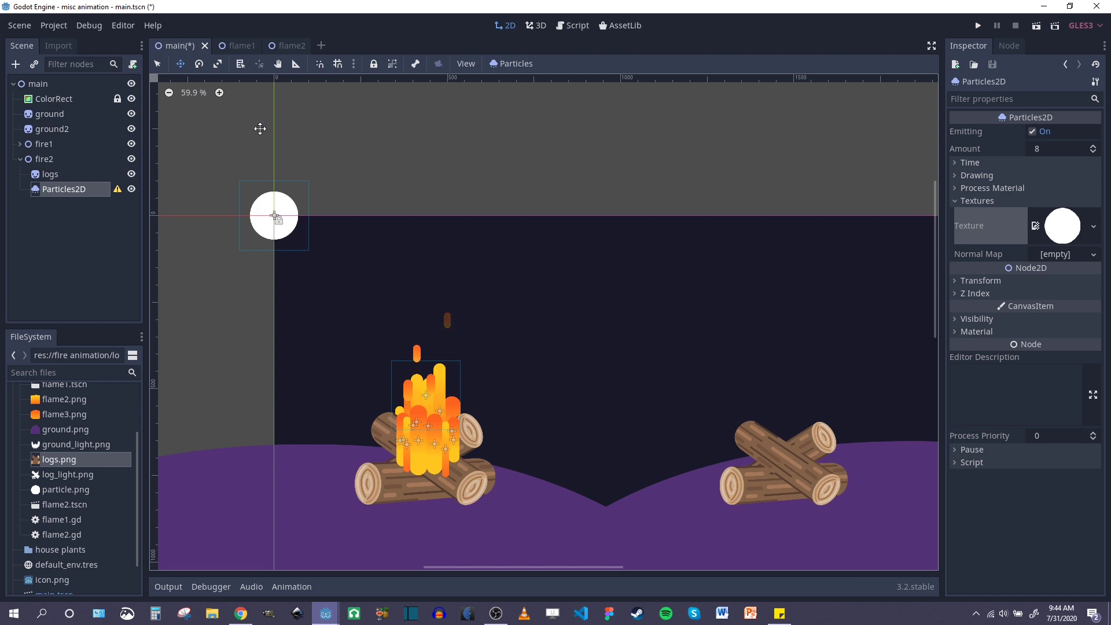
- Move the emitter onto the centre of the right-hand log pile
drag(440, 198, 842, 449)
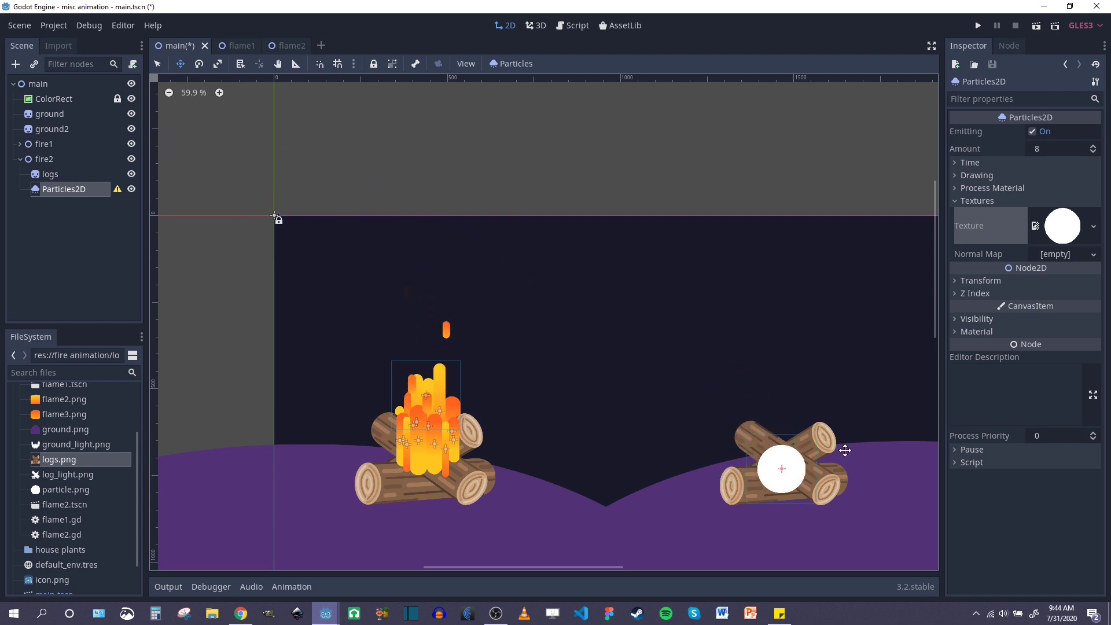
scroll(804, 471, up, 5)
middle_drag(804, 476, 579, 359)
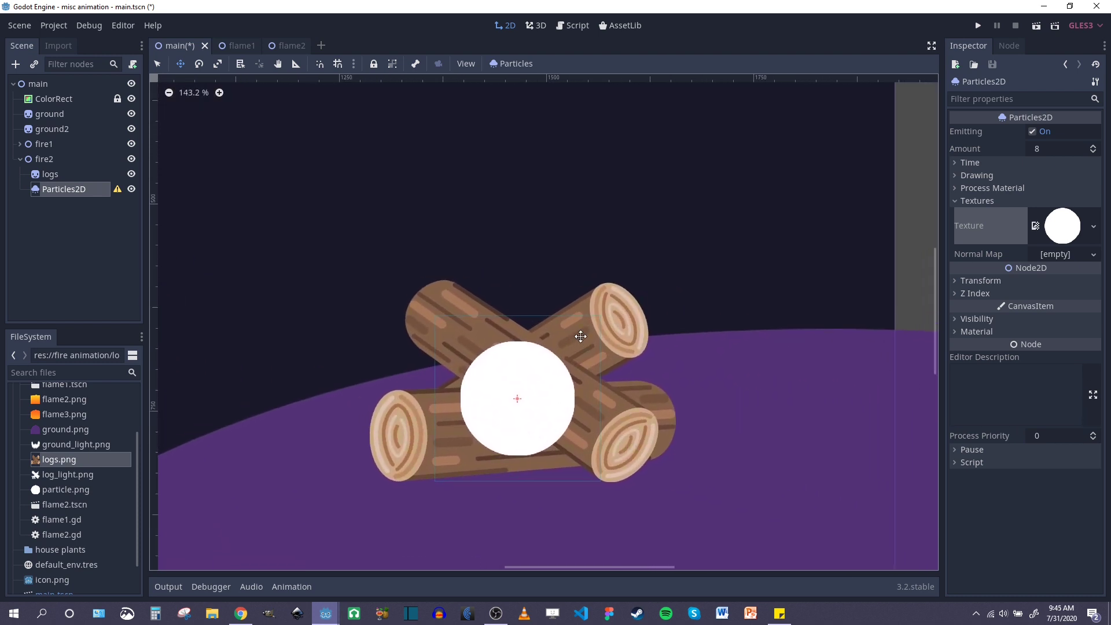
scroll(651, 425, up, 1)
drag(594, 428, 607, 400)
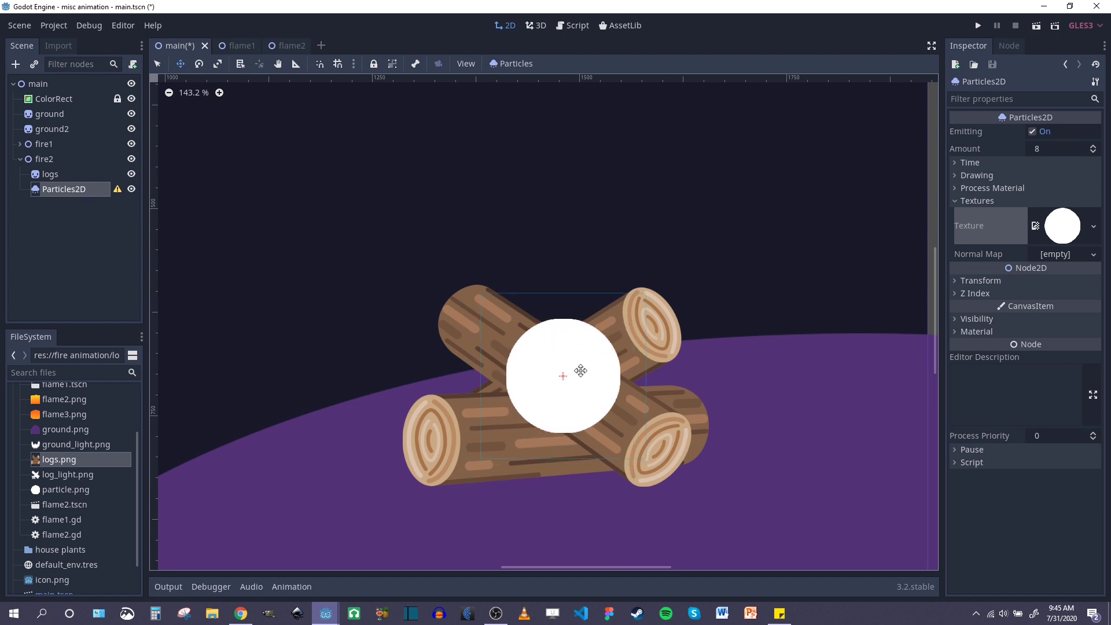
scroll(580, 371, down, 3)
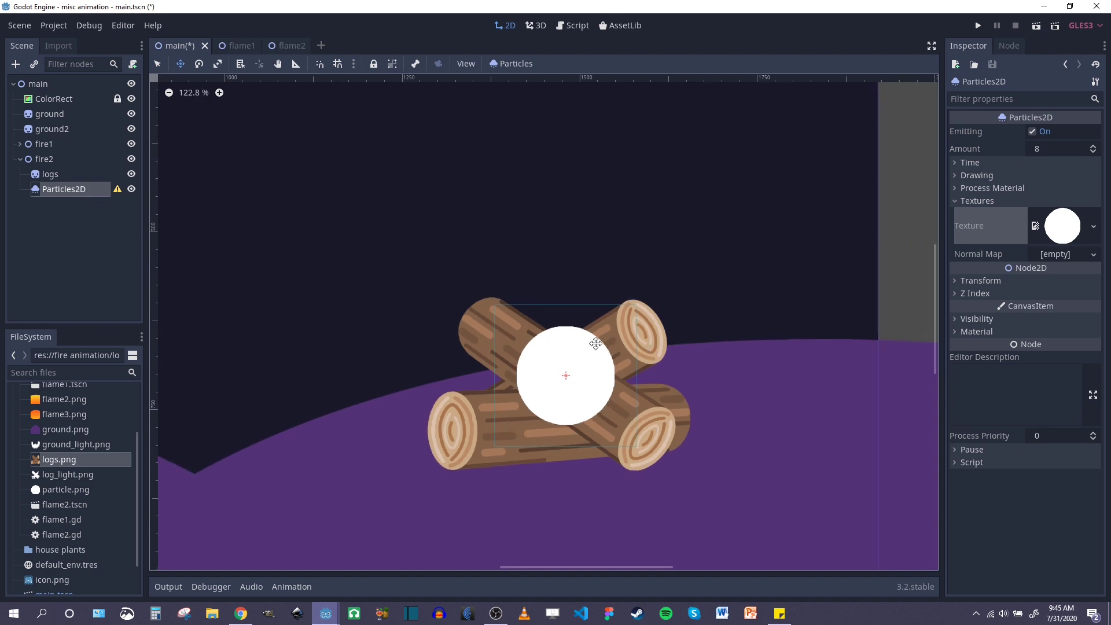
scroll(595, 343, up, 2)
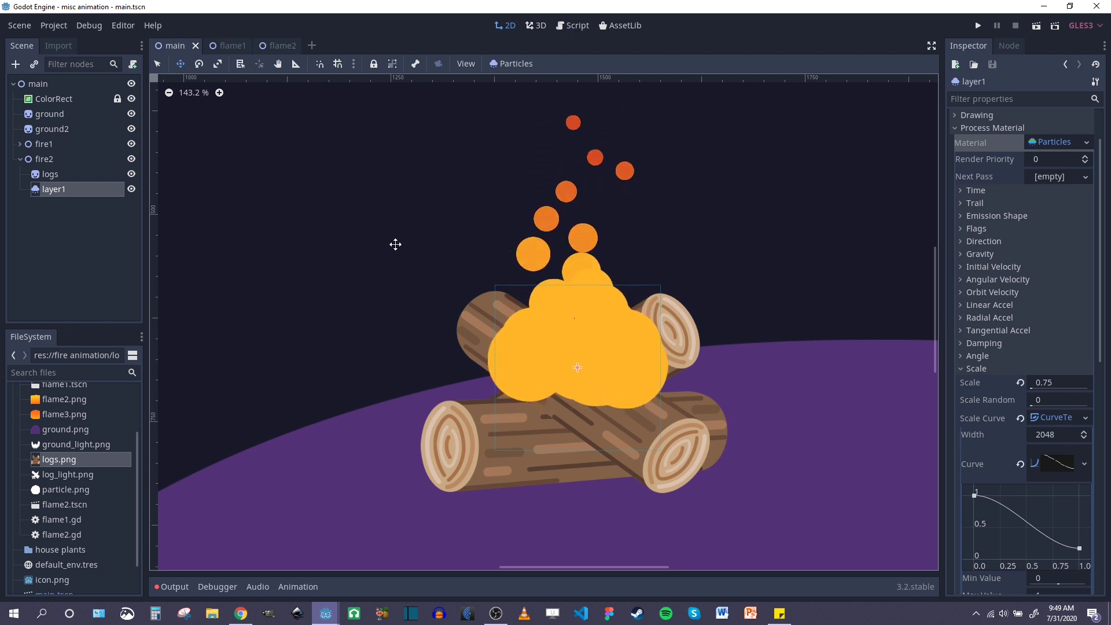
- Set layer1's Amount to 20 and emit from a 70 × 10 × 1 box
click(58, 174)
click(54, 190)
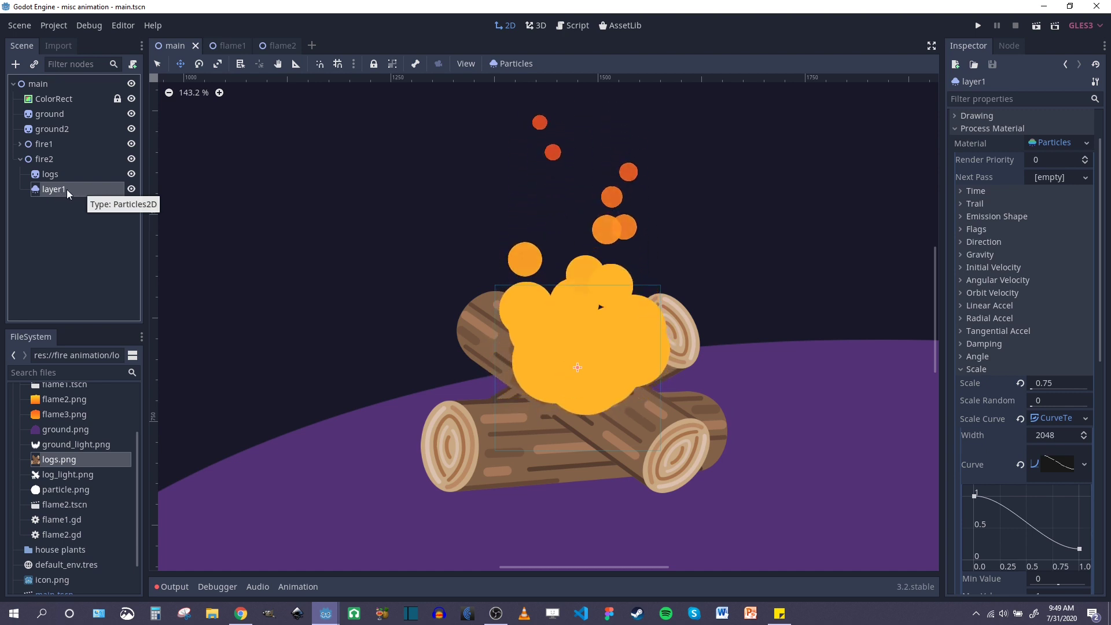
click(618, 369)
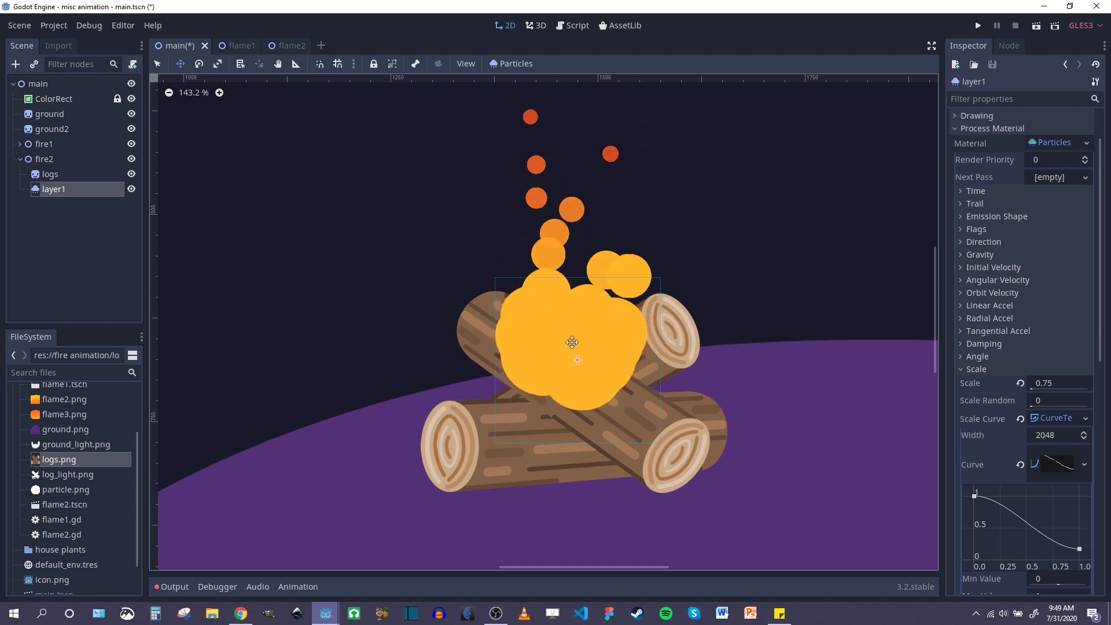
scroll(1014, 232, up, 2)
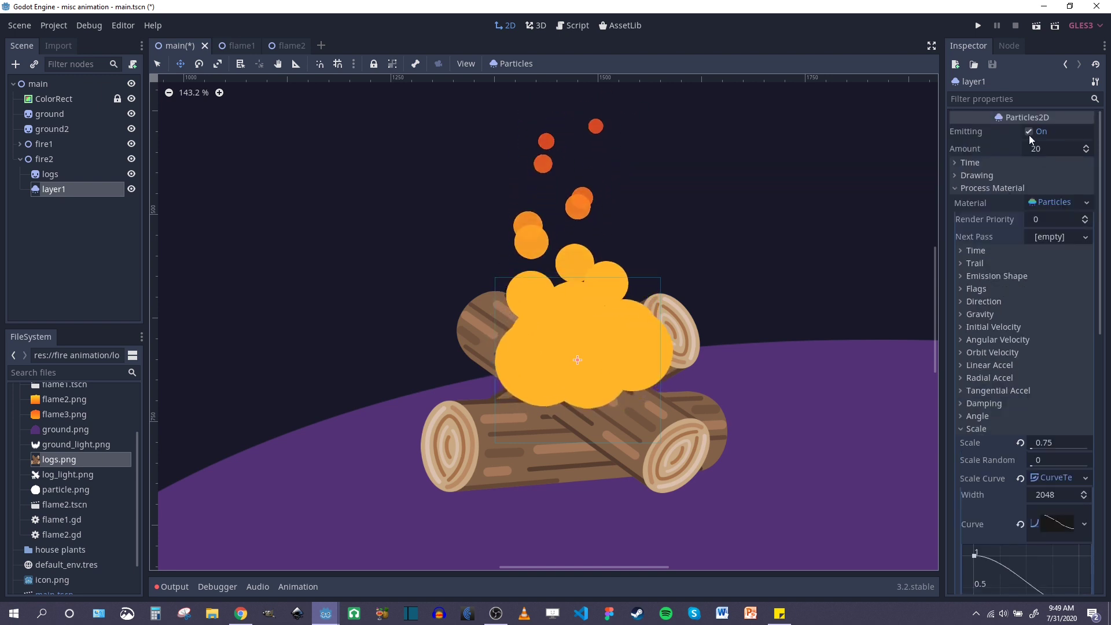
click(952, 187)
click(952, 175)
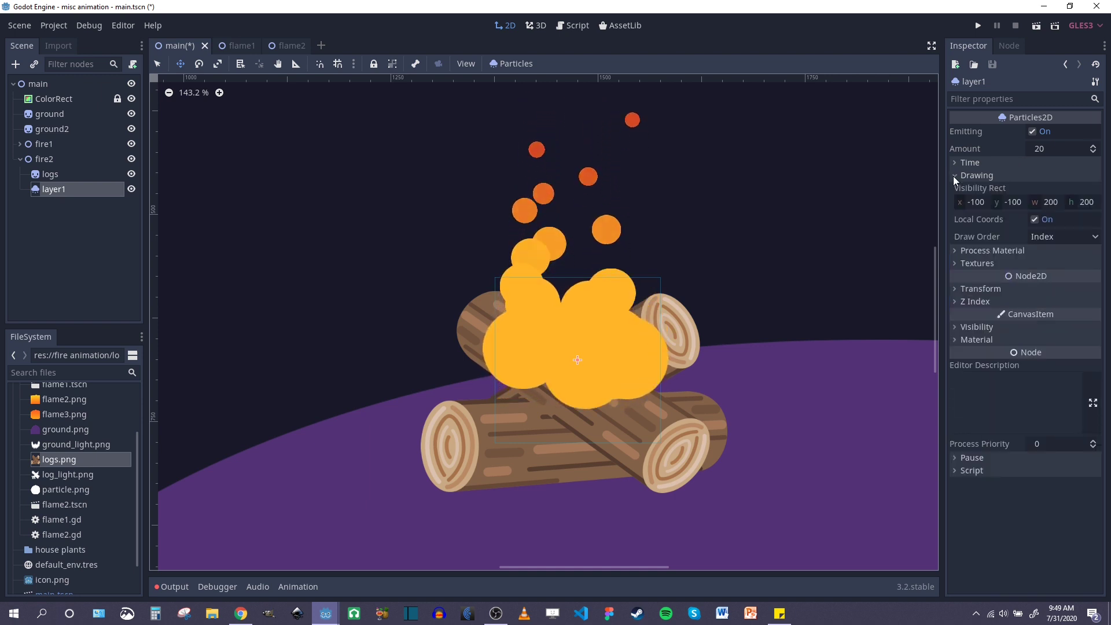
click(953, 176)
click(952, 188)
click(1064, 203)
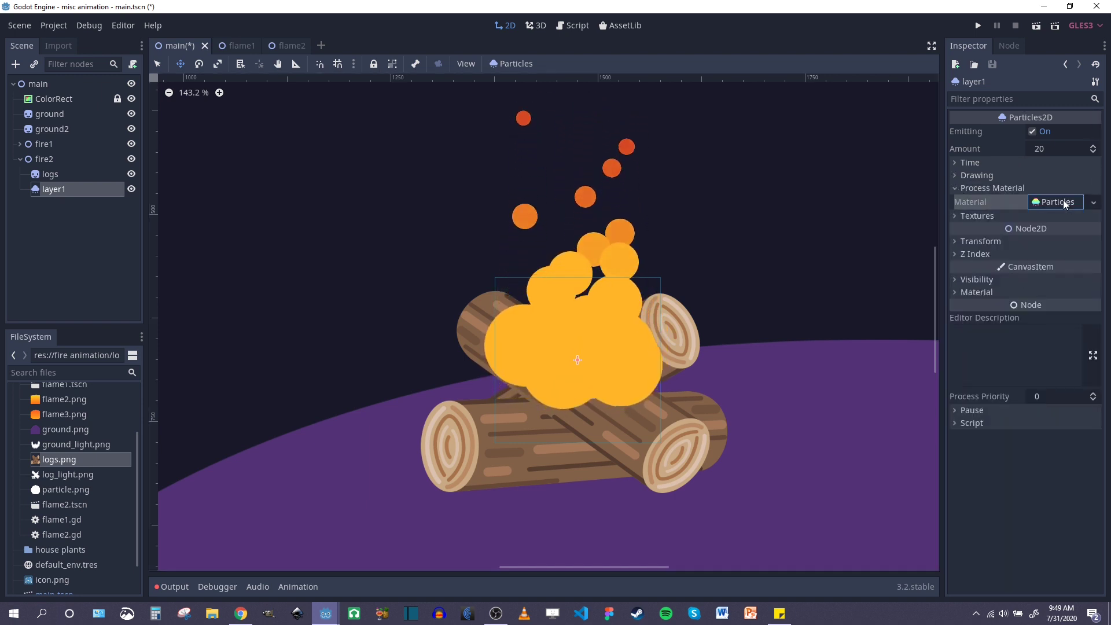
click(1062, 203)
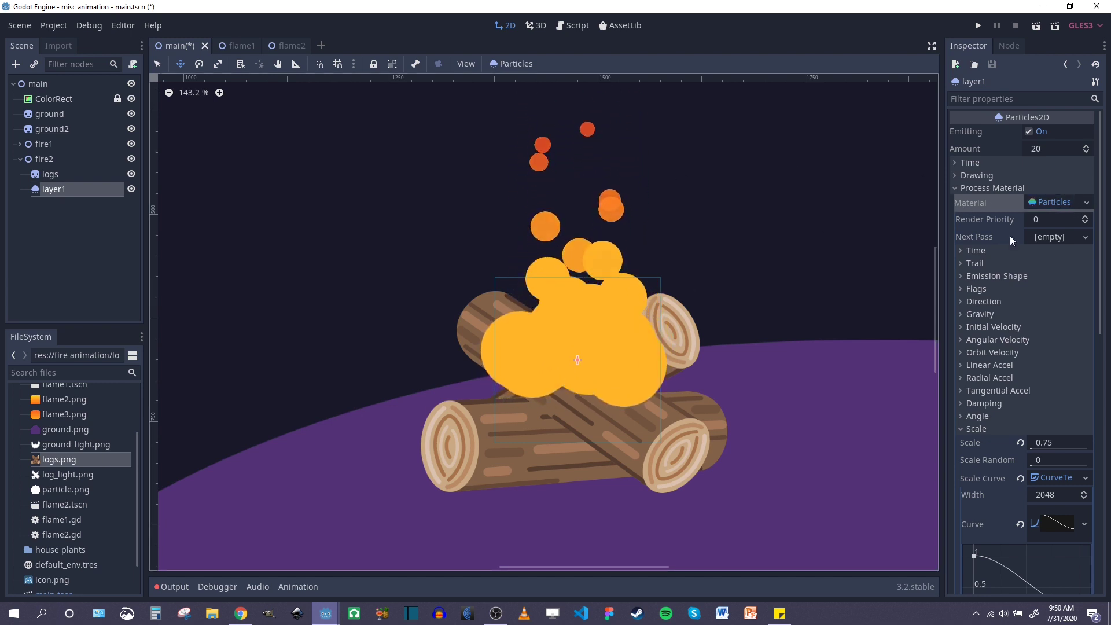
scroll(1009, 235, down, 1)
click(959, 218)
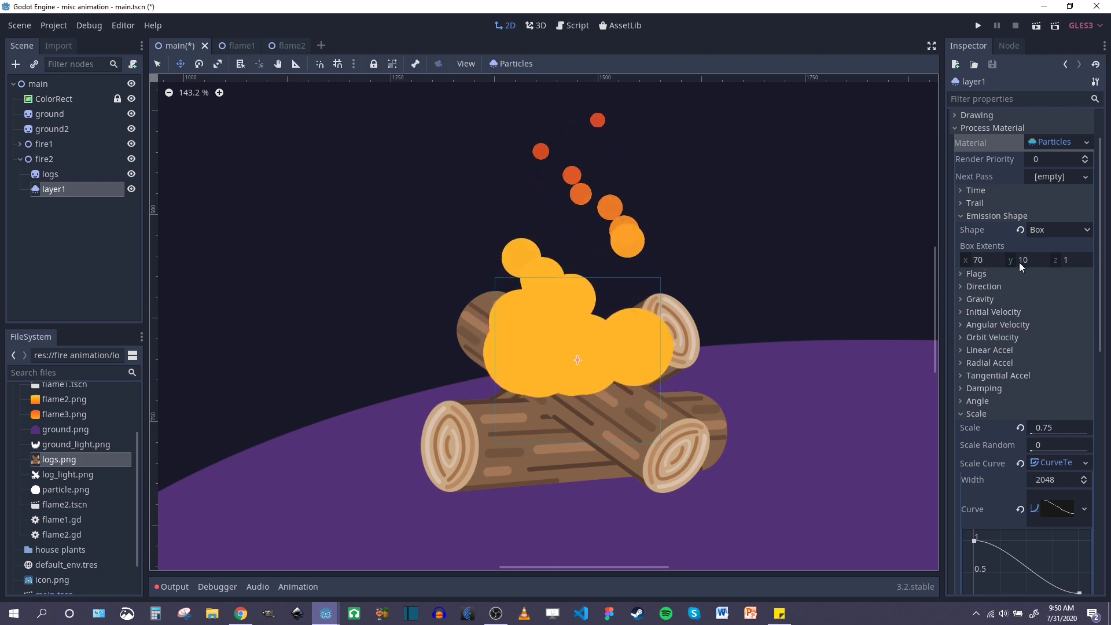
click(958, 300)
scroll(1041, 320, down, 2)
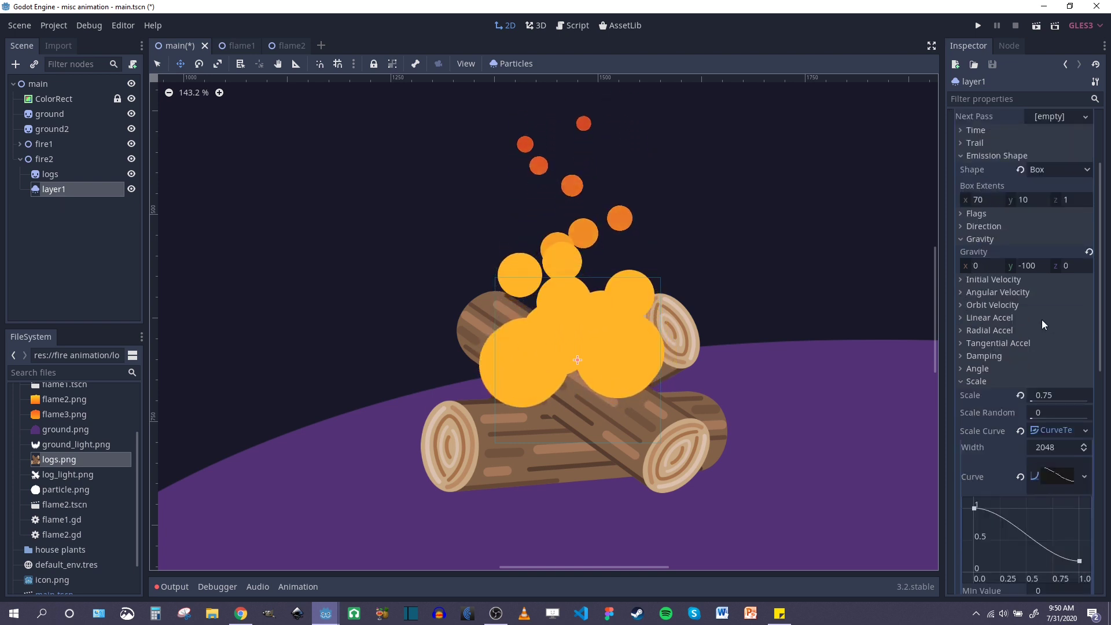
scroll(402, 300, down, 3)
middle_drag(401, 292, 792, 347)
middle_drag(684, 313, 232, 315)
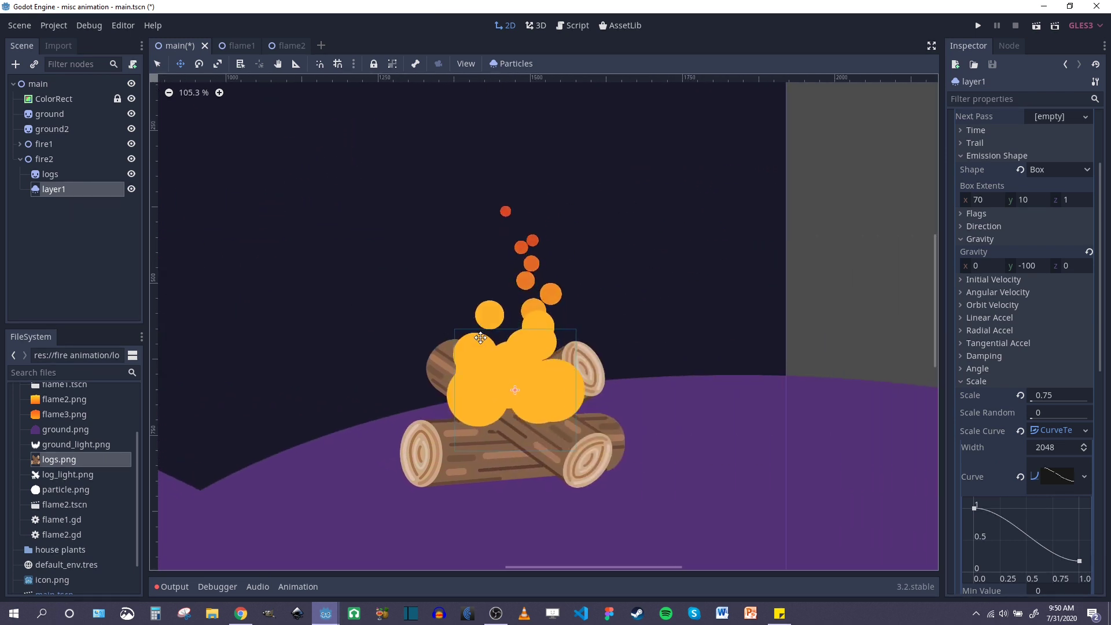
scroll(457, 372, up, 3)
scroll(457, 372, up, 1)
middle_drag(575, 313, 603, 281)
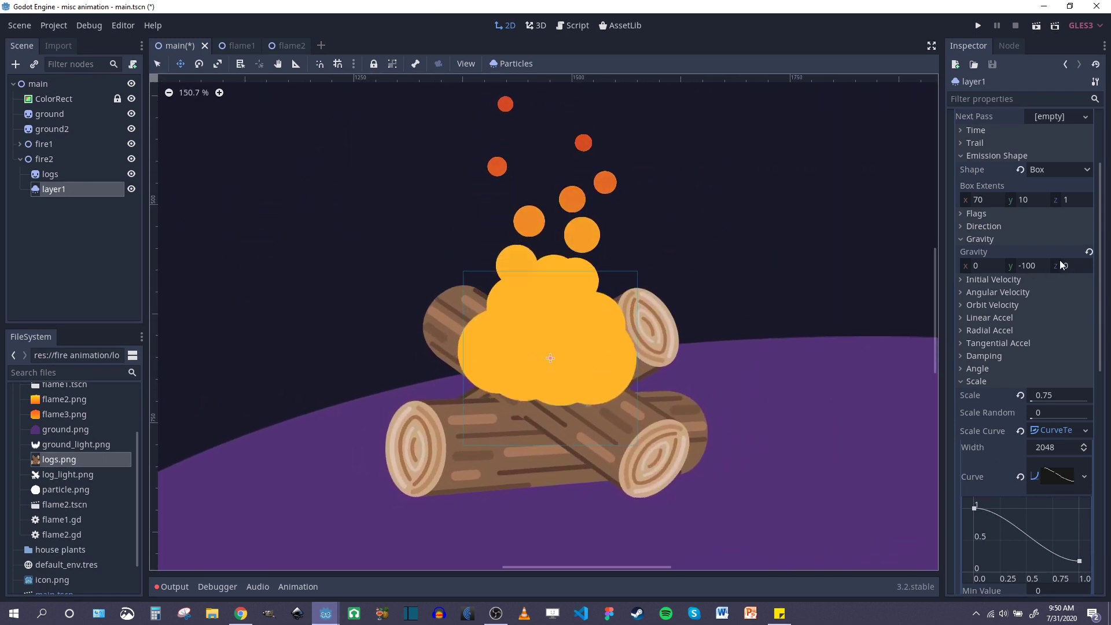
click(959, 280)
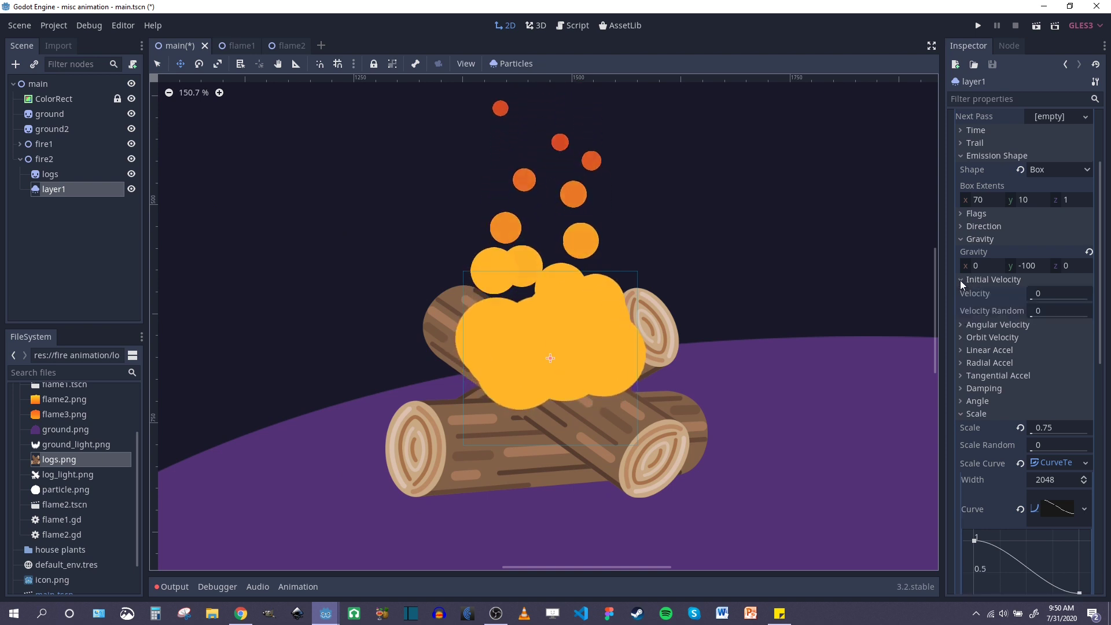
click(960, 280)
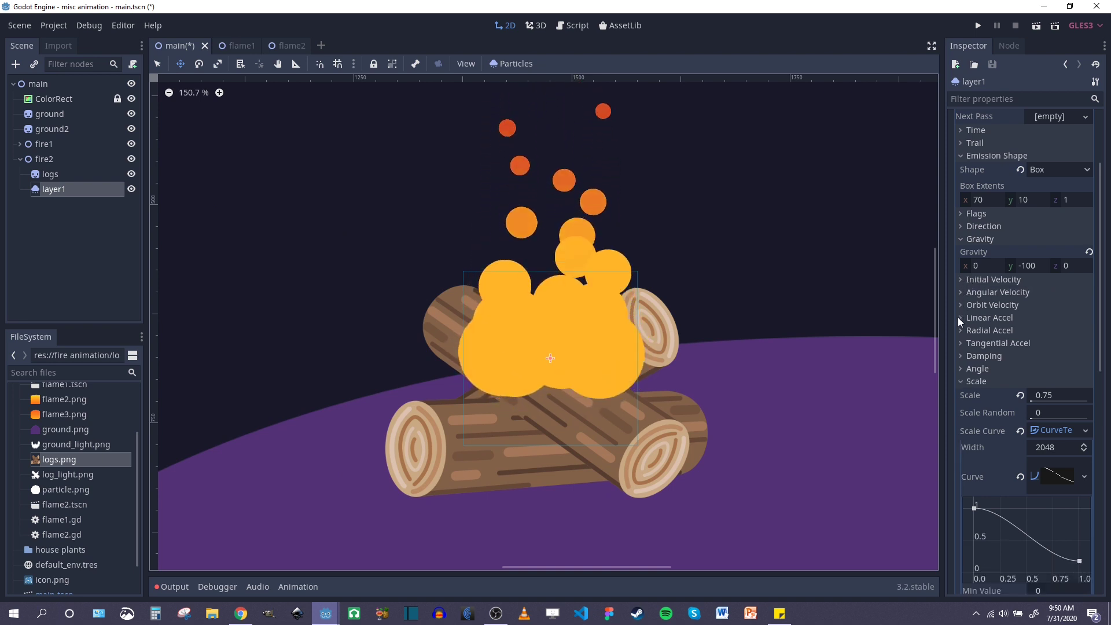
scroll(1009, 336, down, 3)
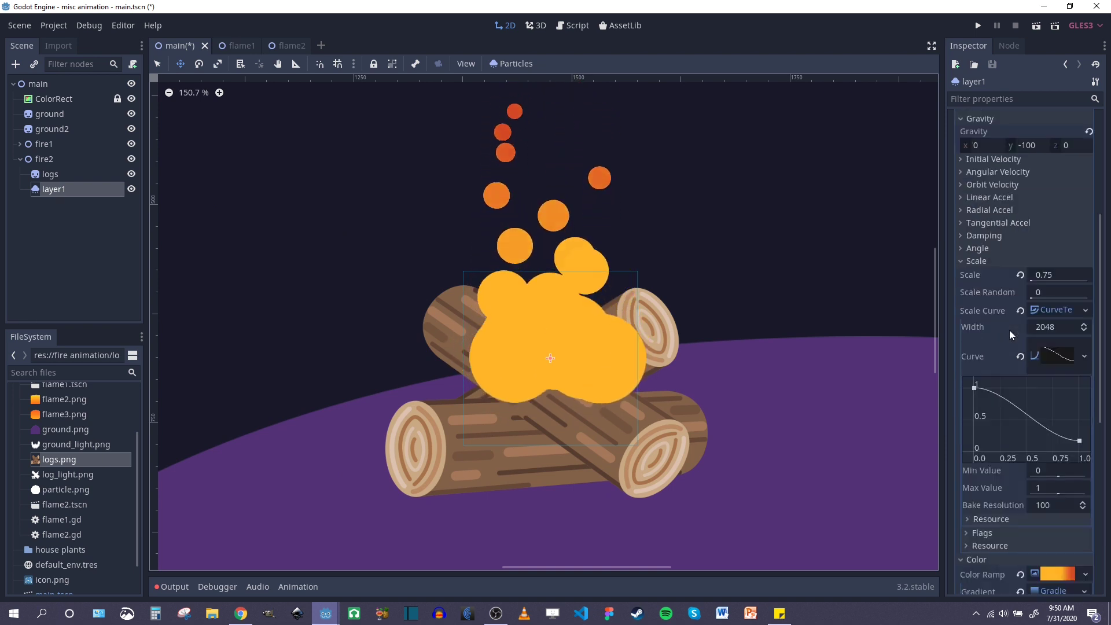
scroll(595, 305, up, 1)
scroll(595, 306, up, 3)
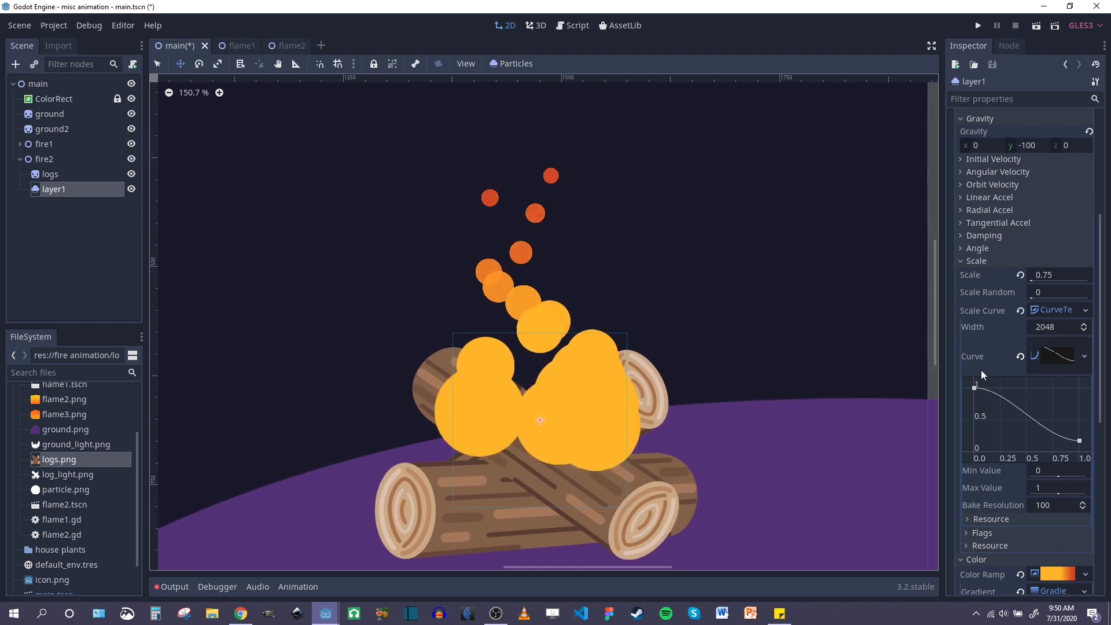
scroll(1040, 440, down, 1)
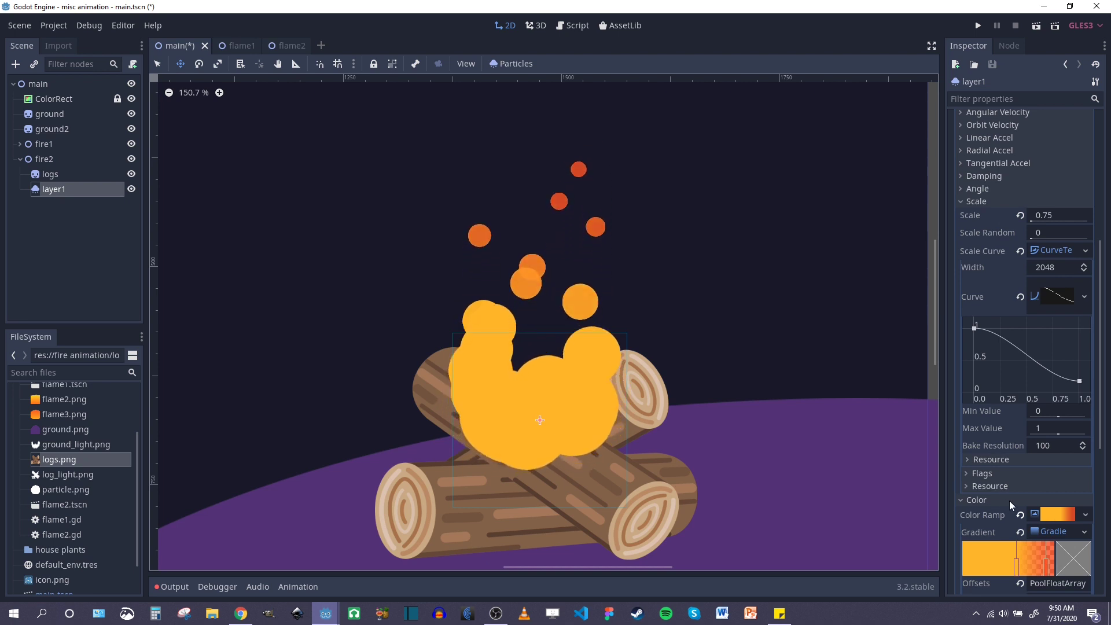
scroll(1009, 501, up, 2)
scroll(1009, 498, down, 1)
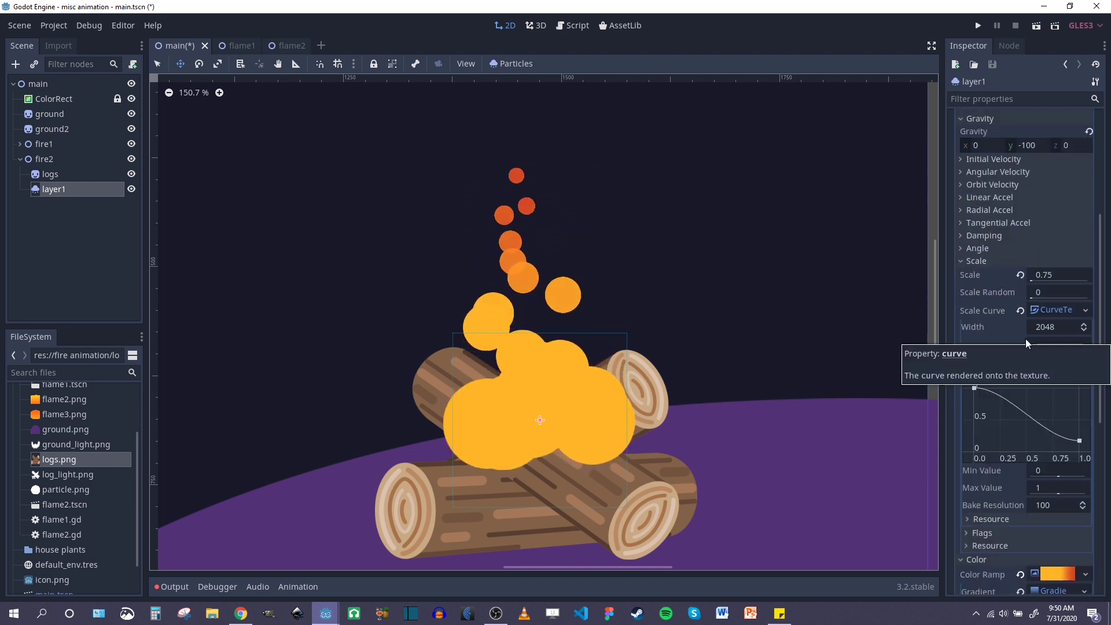
click(1070, 276)
click(1070, 276)
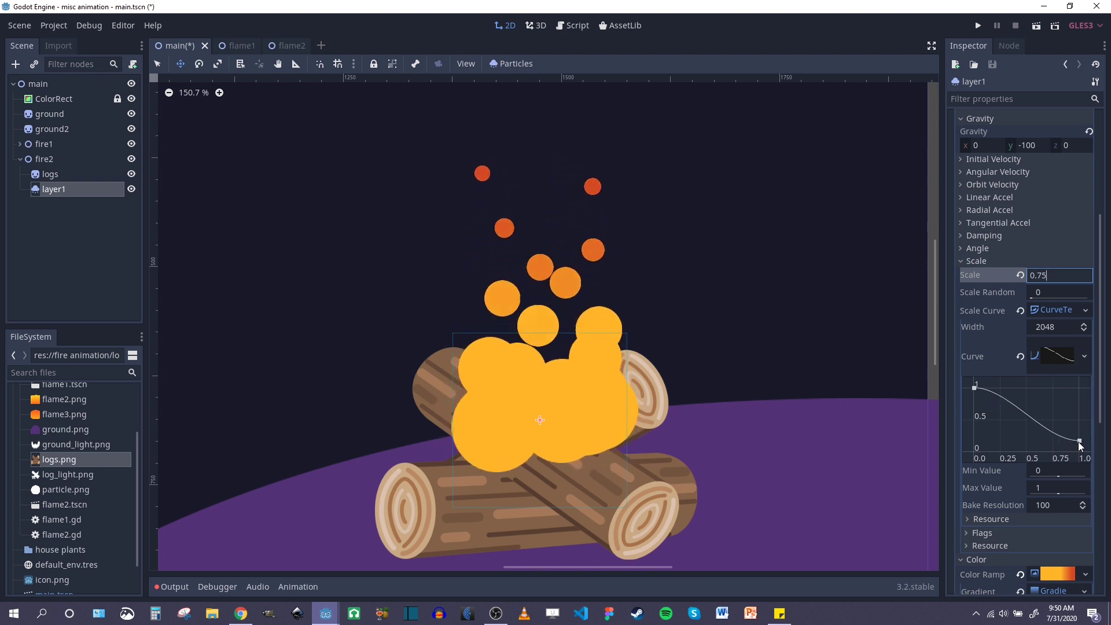
scroll(558, 211, up, 3)
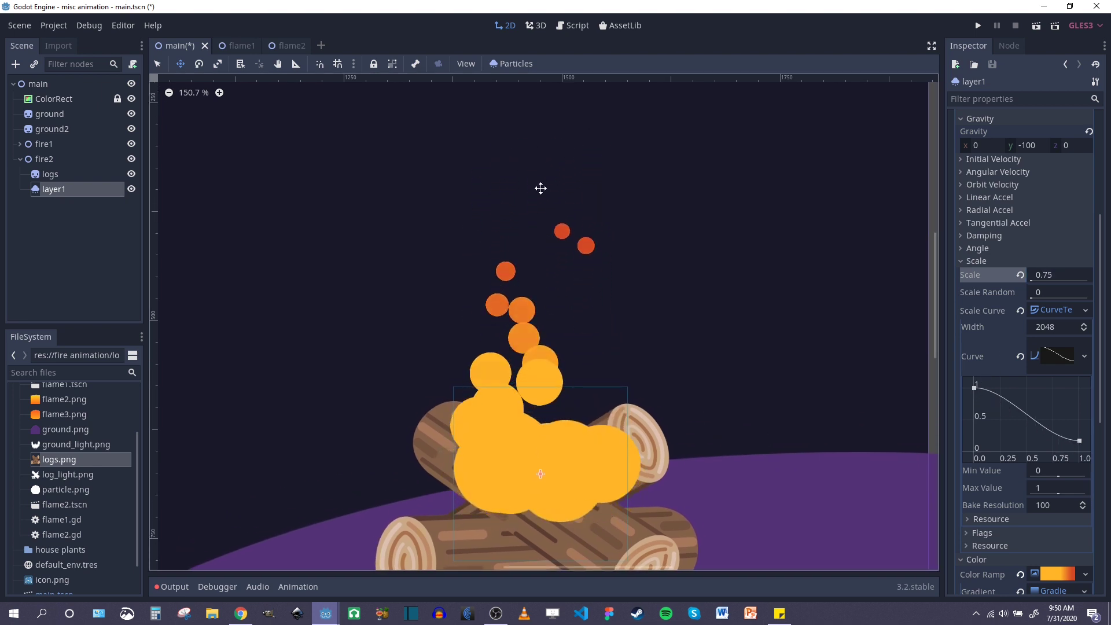
scroll(607, 265, down, 3)
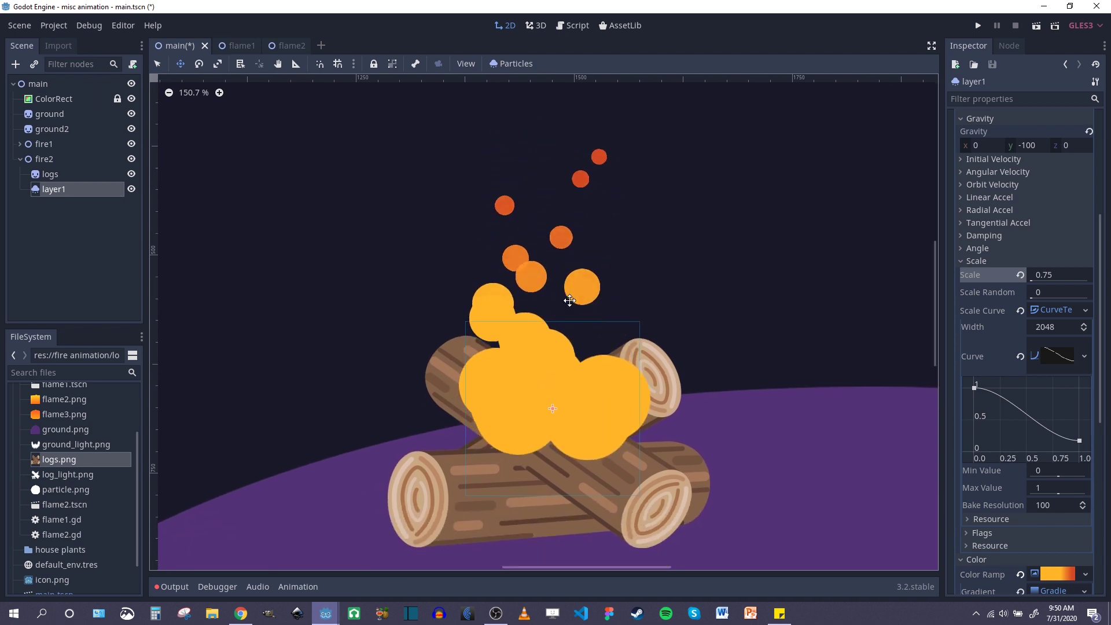
scroll(578, 300, up, 2)
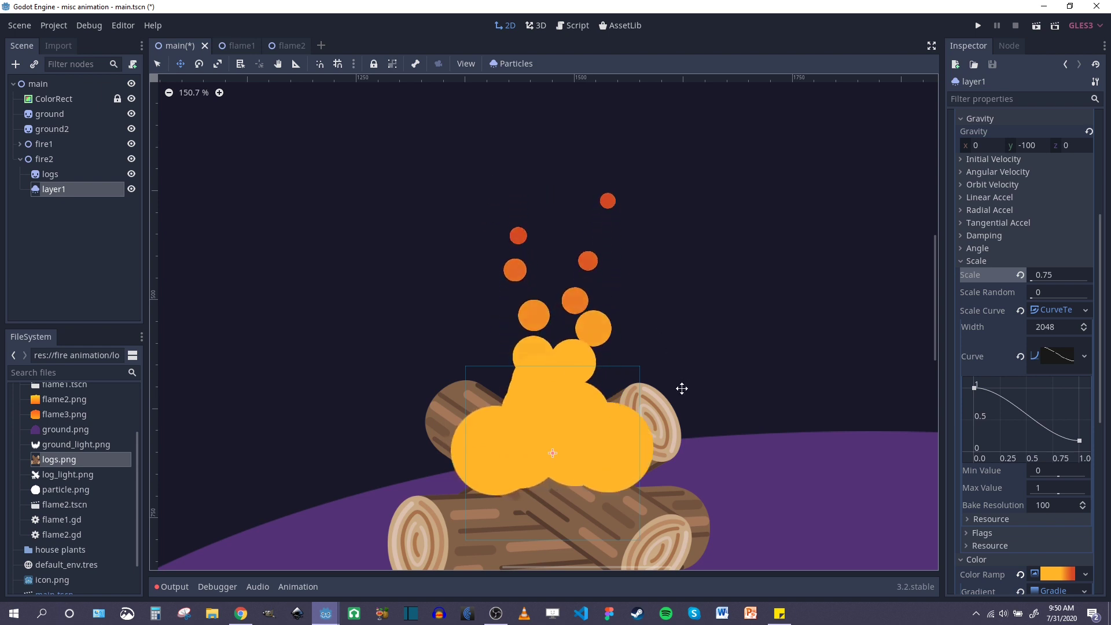
middle_drag(682, 389, 686, 297)
scroll(1029, 319, down, 5)
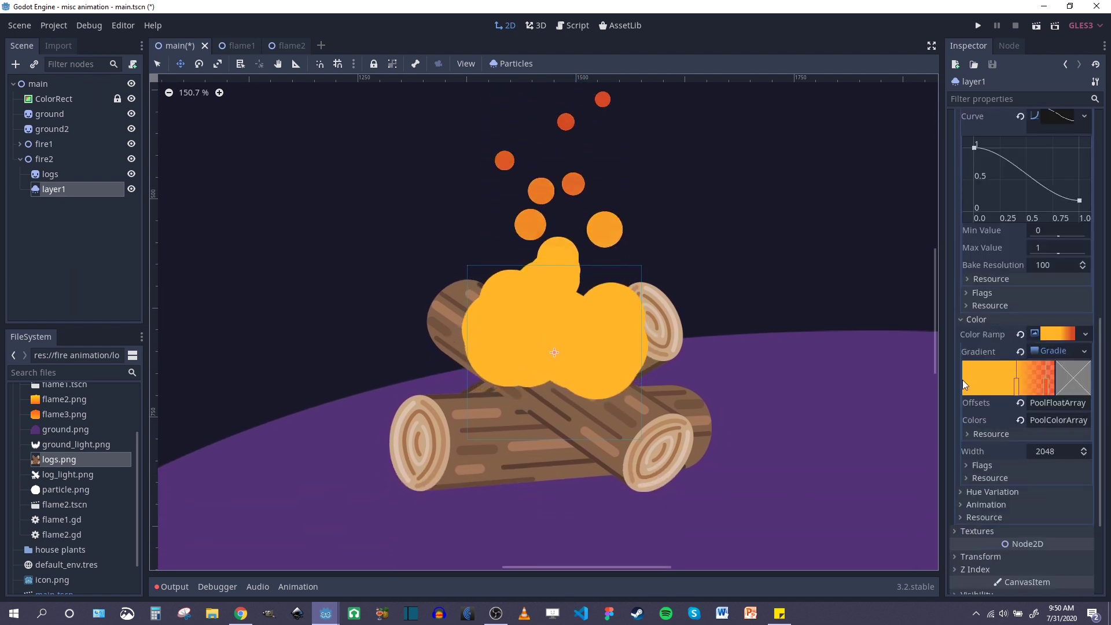
middle_drag(605, 220, 602, 341)
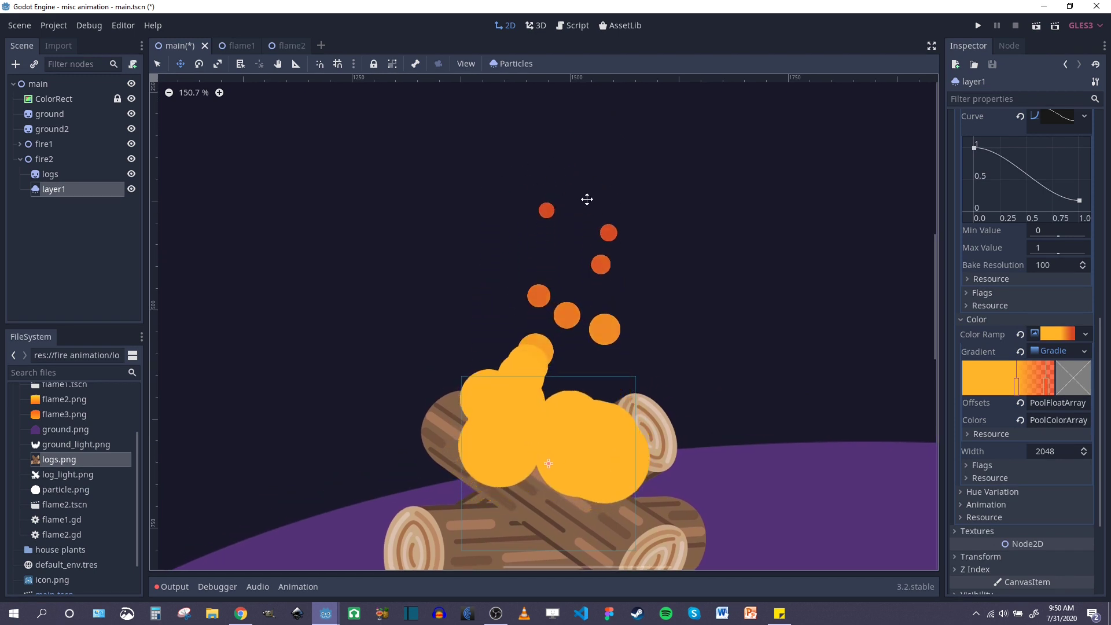
middle_drag(718, 324, 730, 280)
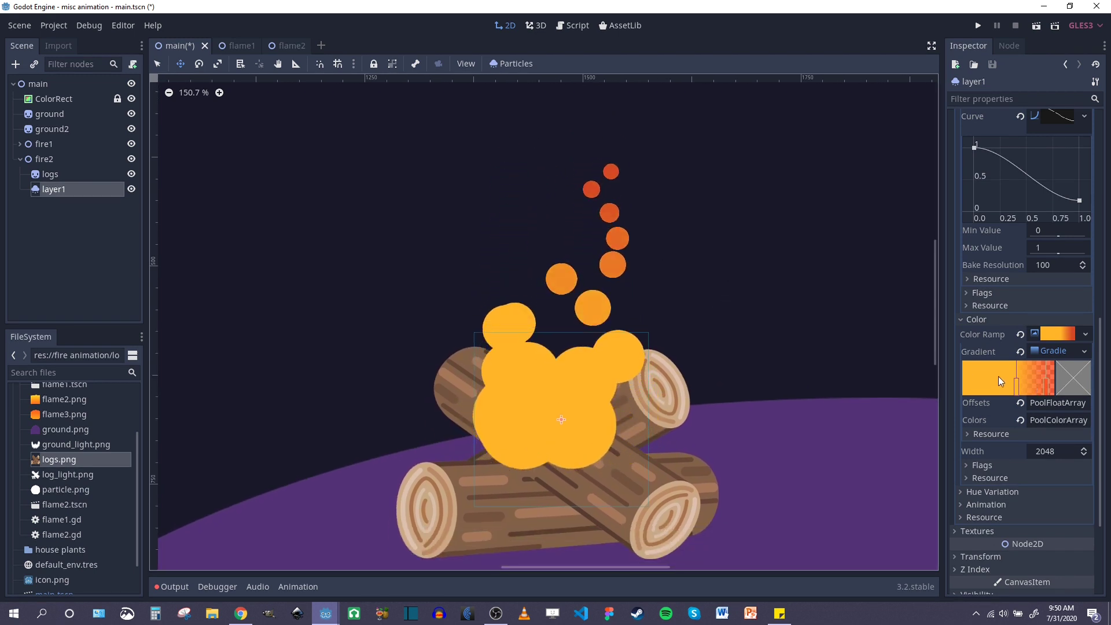
click(1054, 351)
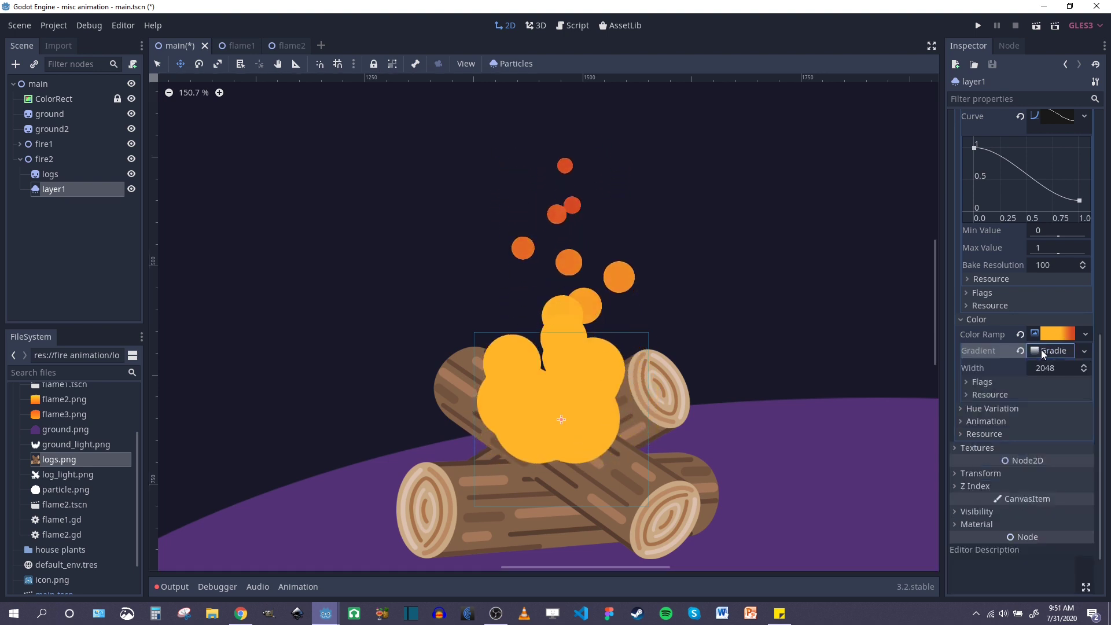
click(1054, 351)
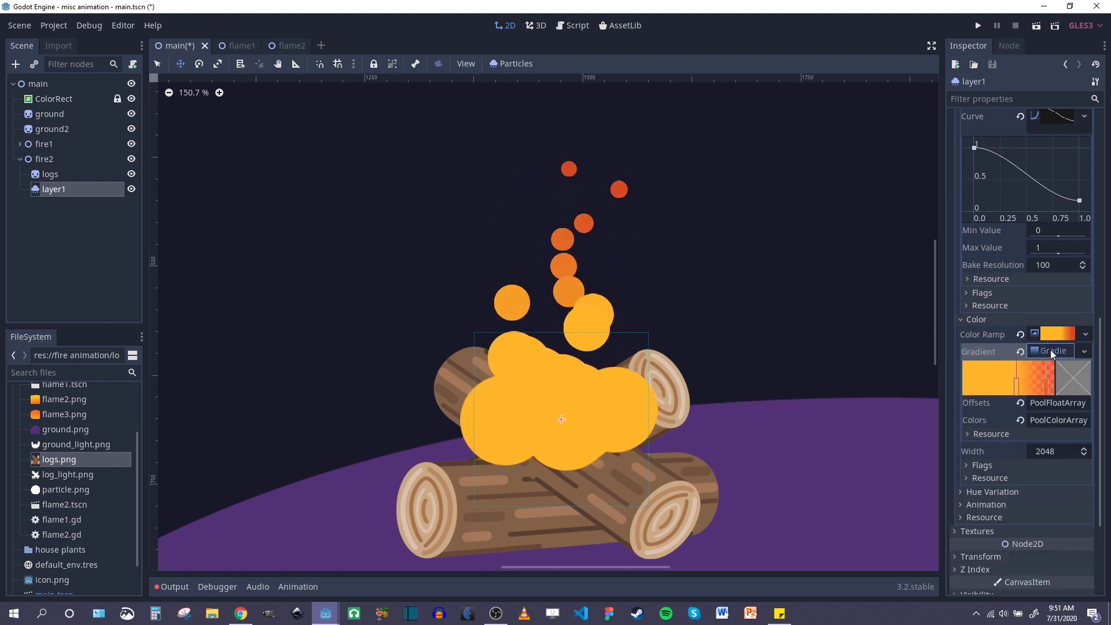
double_click(1015, 386)
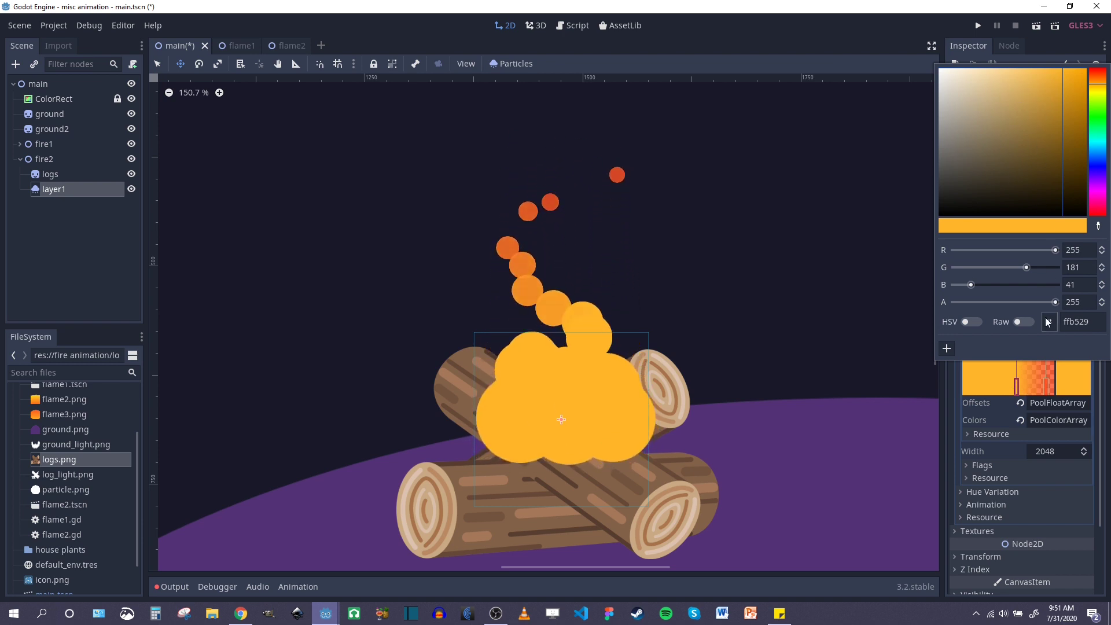
mouse_move(1054, 301)
mouse_down()
mouse_move(970, 303)
mouse_move(1068, 306)
mouse_up()
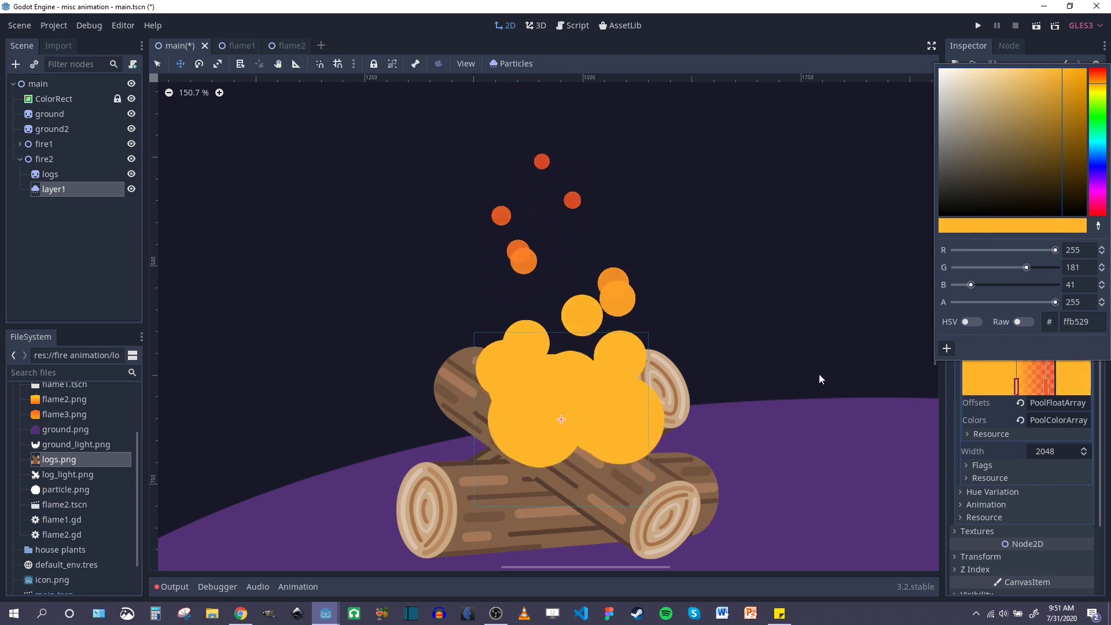
click(632, 303)
scroll(637, 298, down, 5)
middle_drag(668, 292, 660, 299)
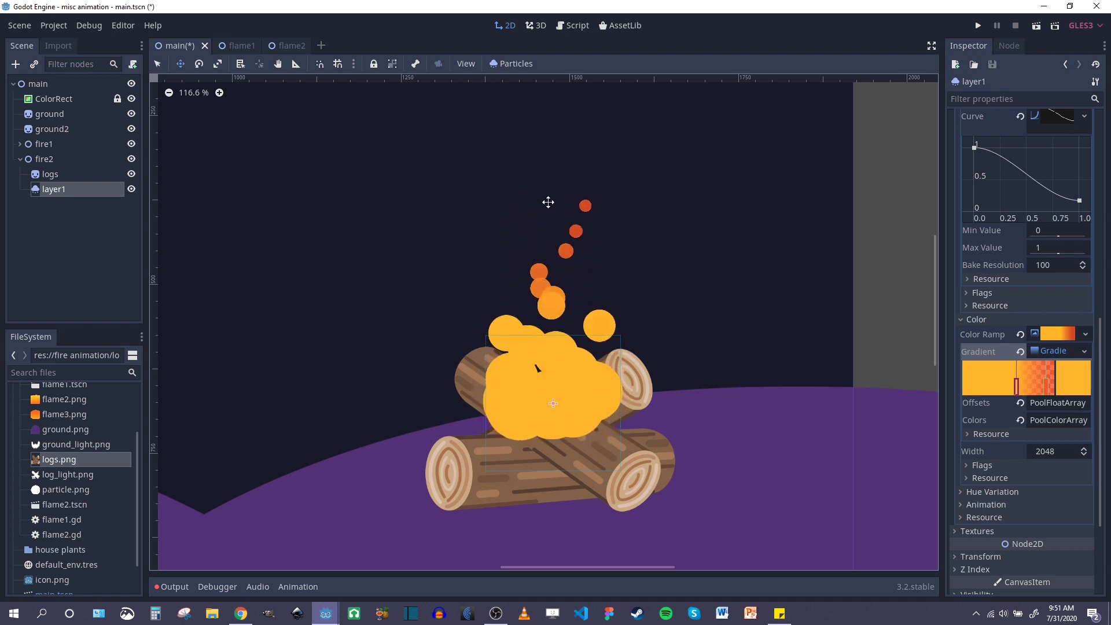
scroll(602, 416, up, 4)
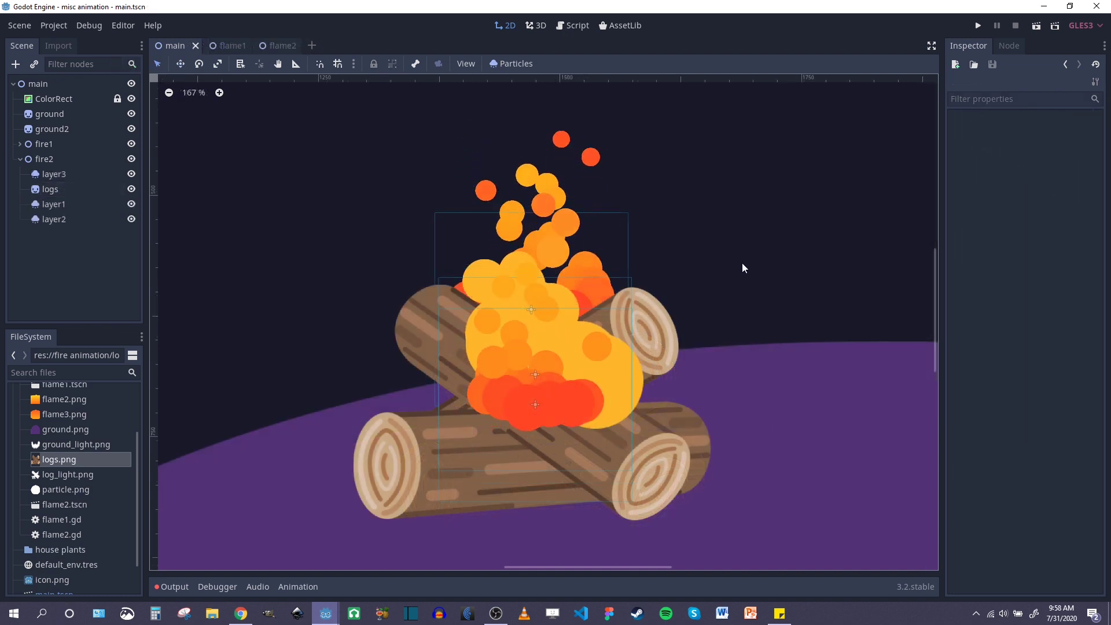
- Review the layer3, layer1 and layer2 emitters, then zoom out to show both campfires
click(61, 175)
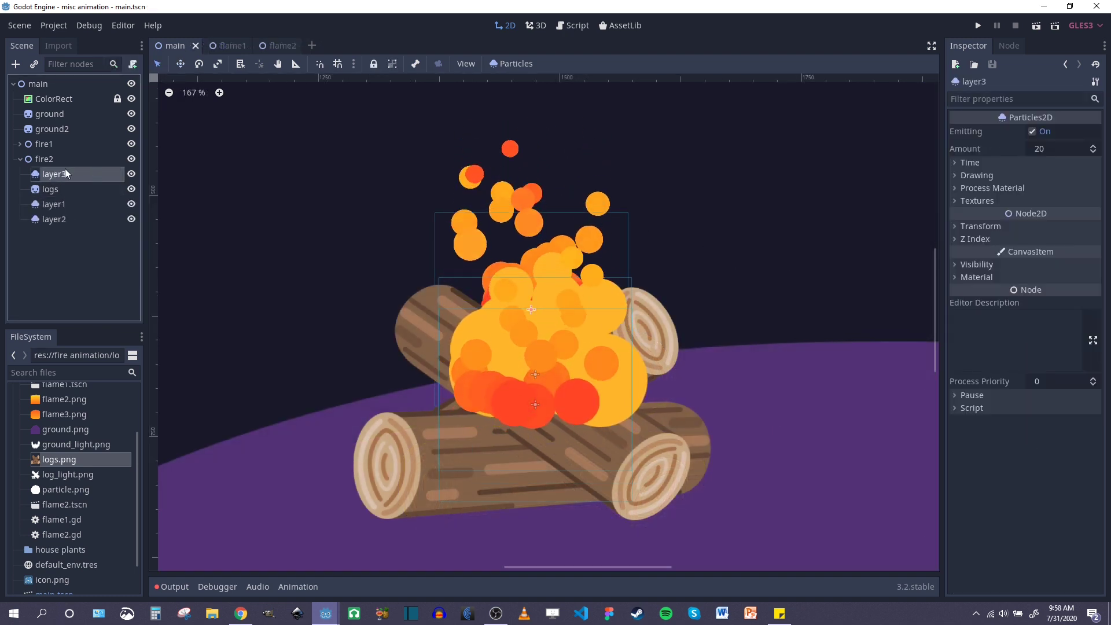
click(53, 204)
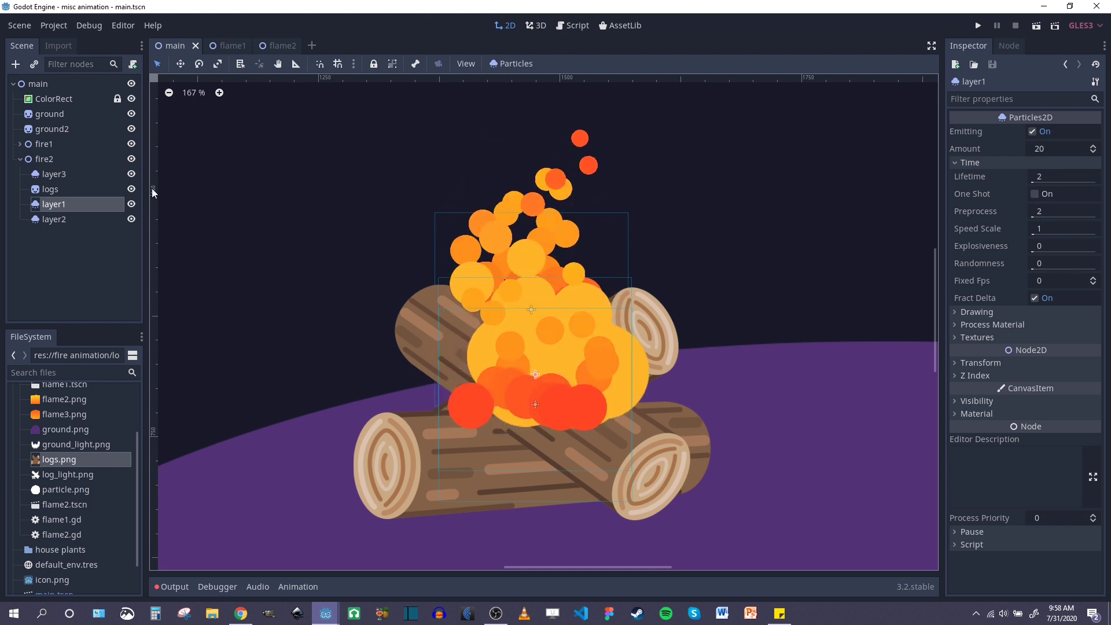
click(66, 221)
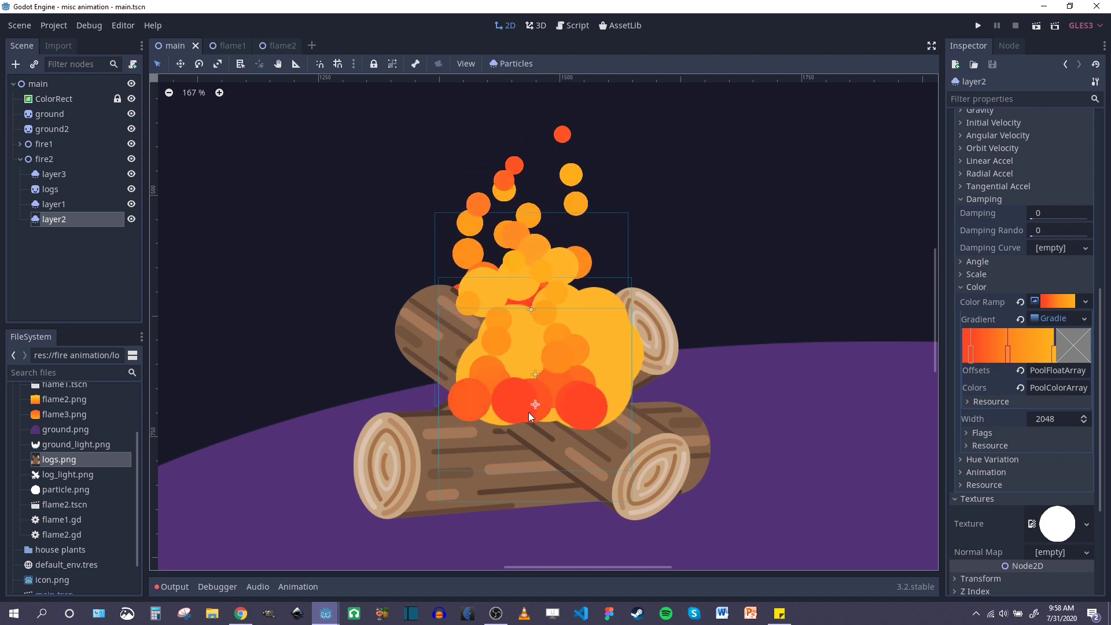
scroll(540, 369, down, 5)
scroll(491, 354, down, 3)
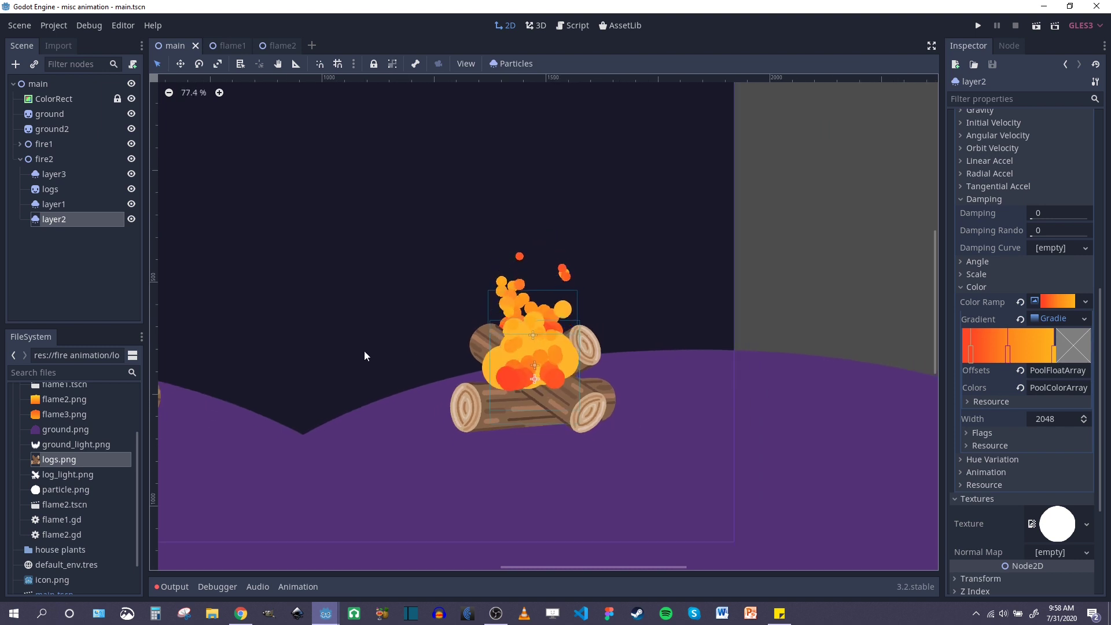
middle_drag(363, 351, 619, 374)
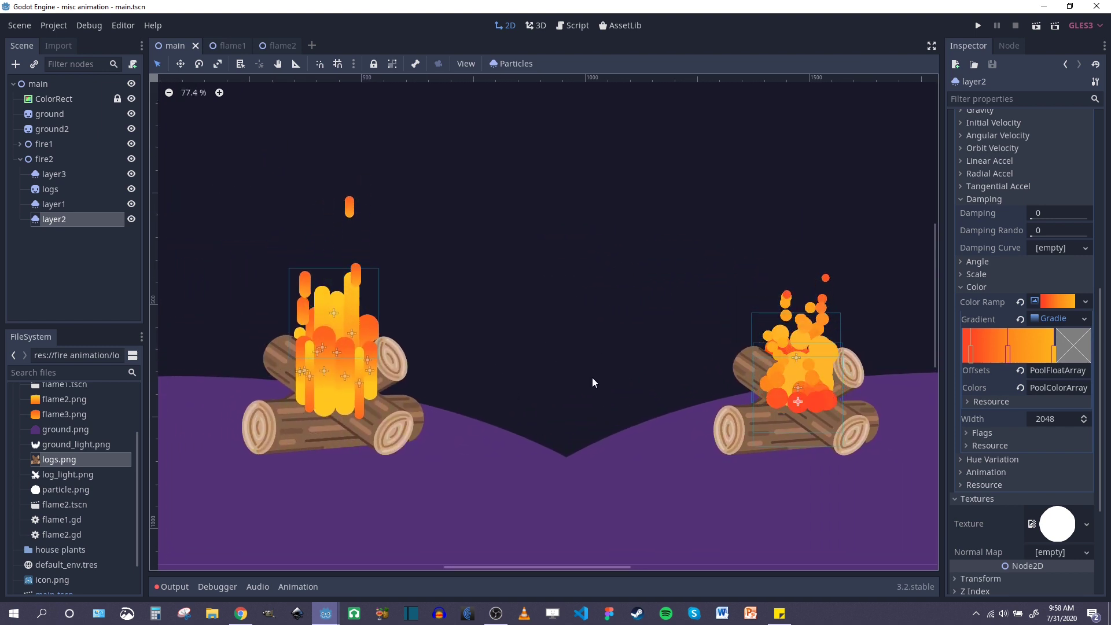
- Save the scene and run the project to watch both campfires burn
key(ctrl+s)
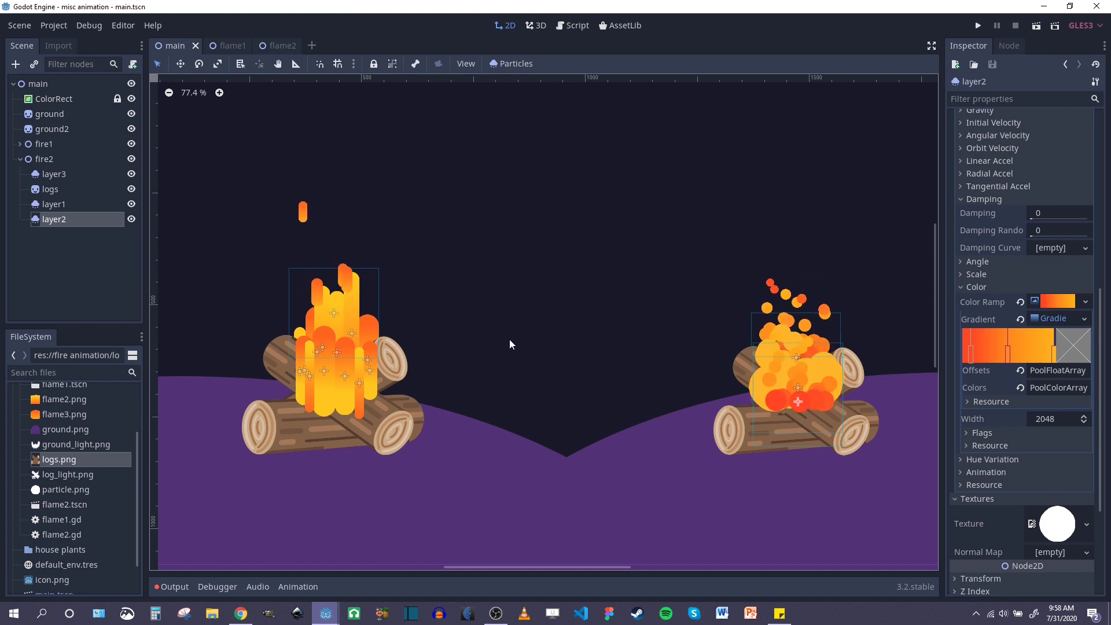
click(978, 25)
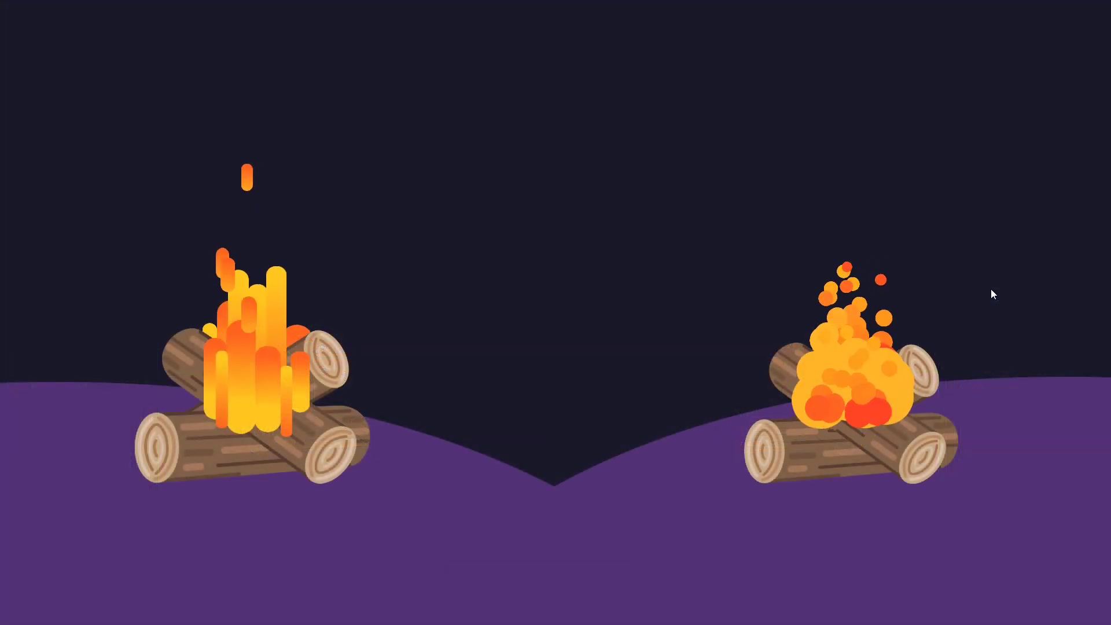
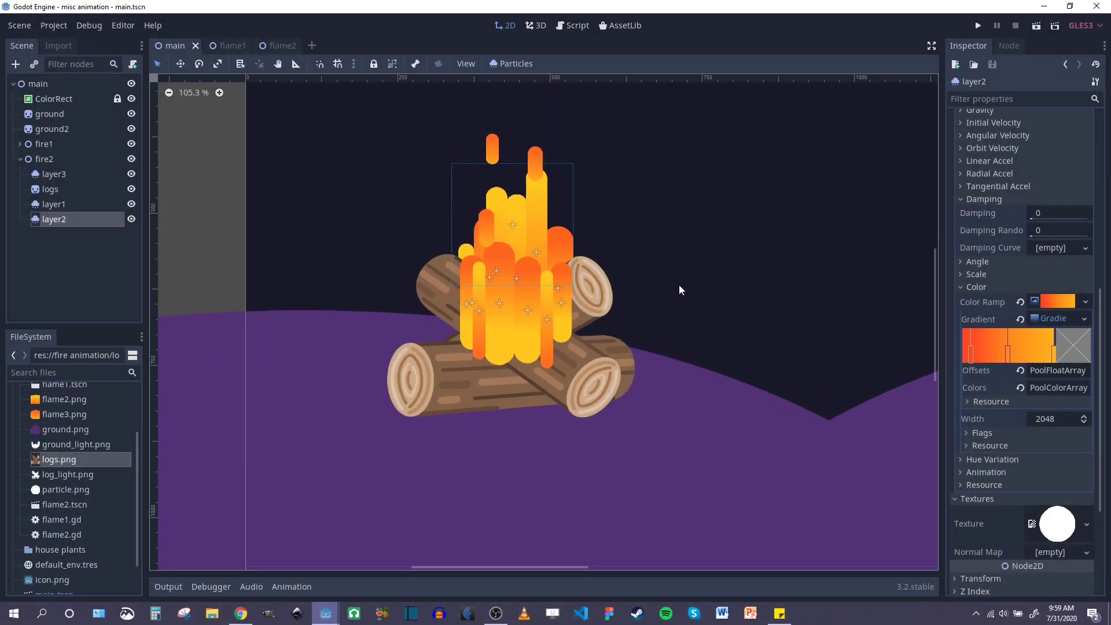
- Add a Light2D node as a child of fire1
click(20, 158)
click(21, 144)
click(52, 144)
right_click(48, 142)
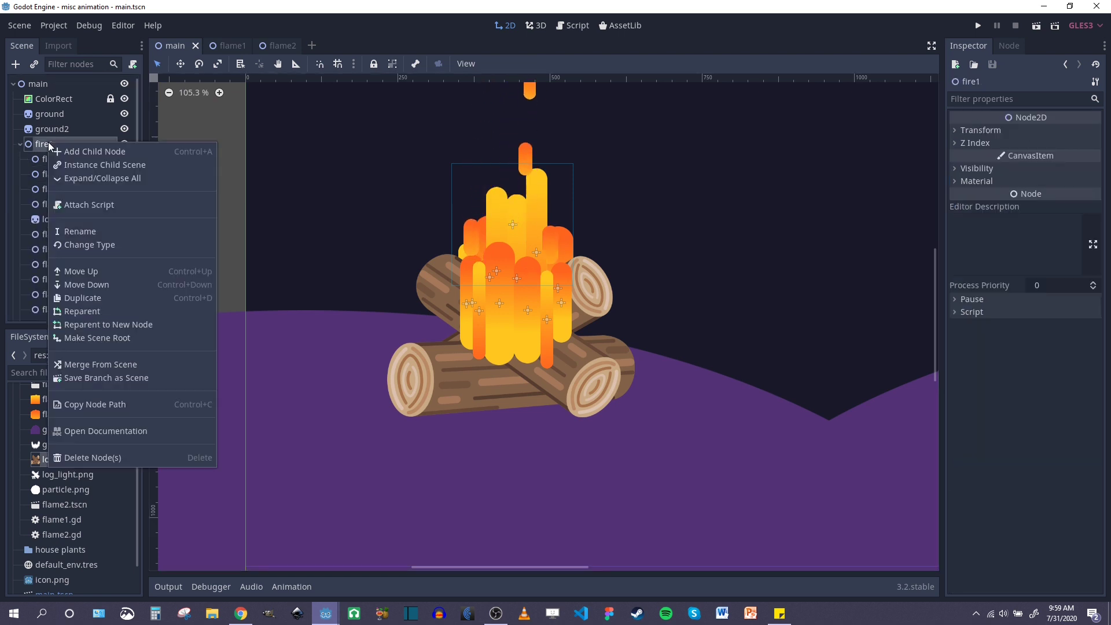
click(87, 154)
text(light)
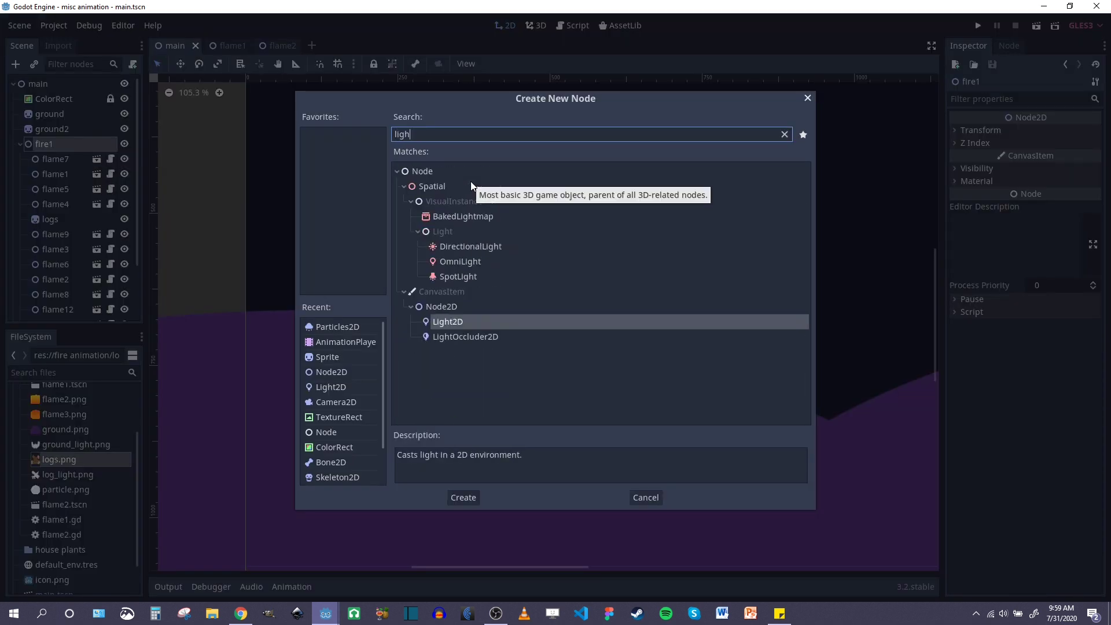
double_click(470, 320)
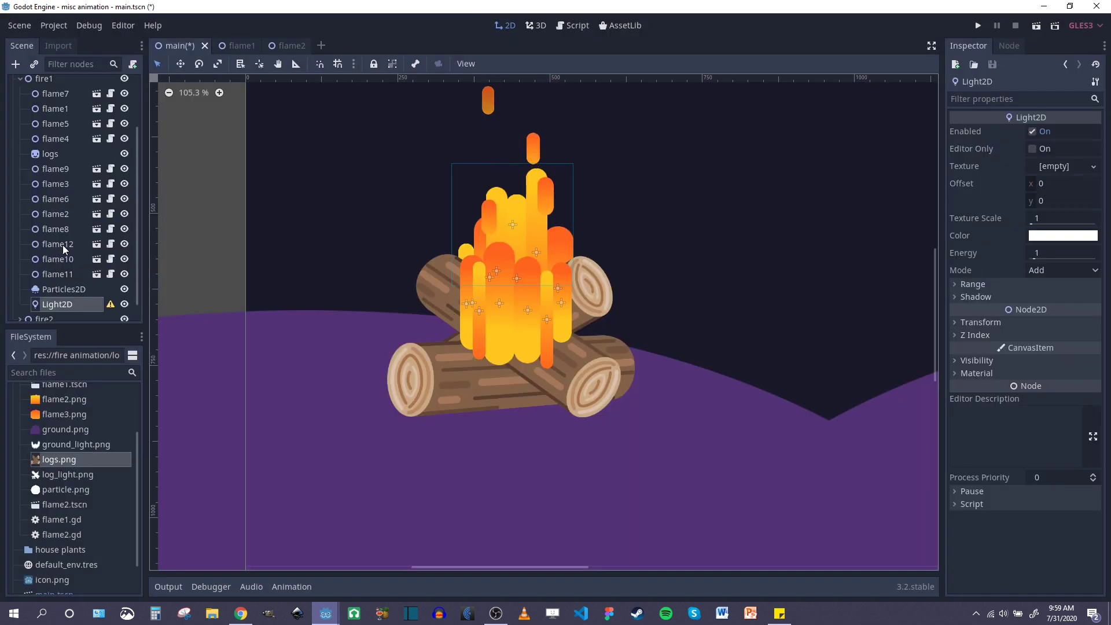
- Move the Light2D up in fire1's node order to sit just below logs
scroll(85, 234, down, 1)
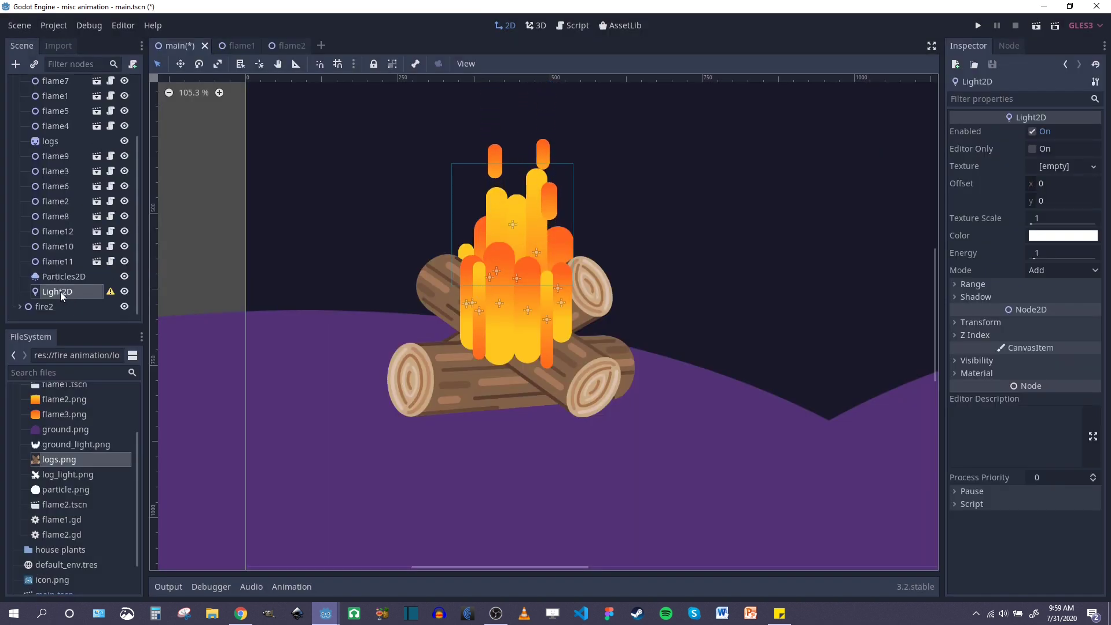
drag(61, 292, 54, 148)
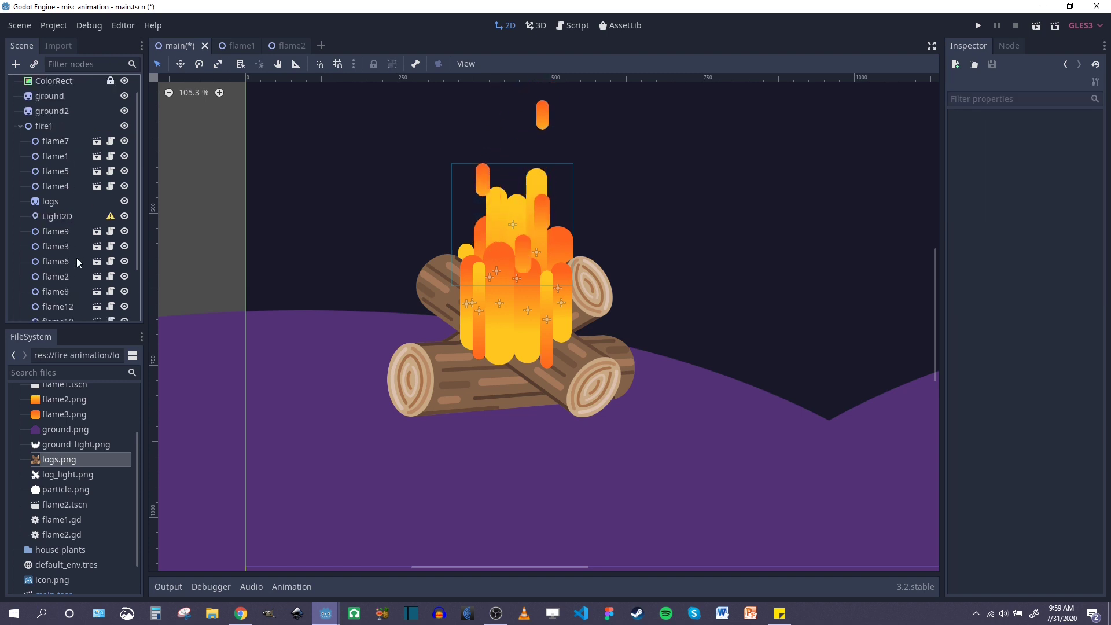
click(64, 218)
scroll(556, 336, down, 2)
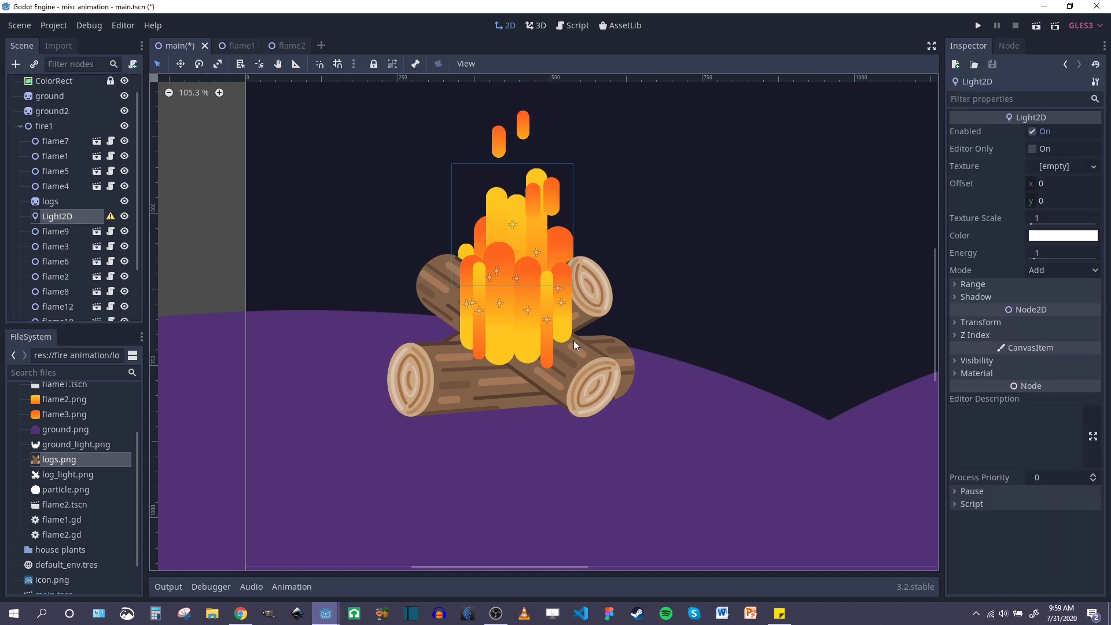
scroll(523, 317, up, 2)
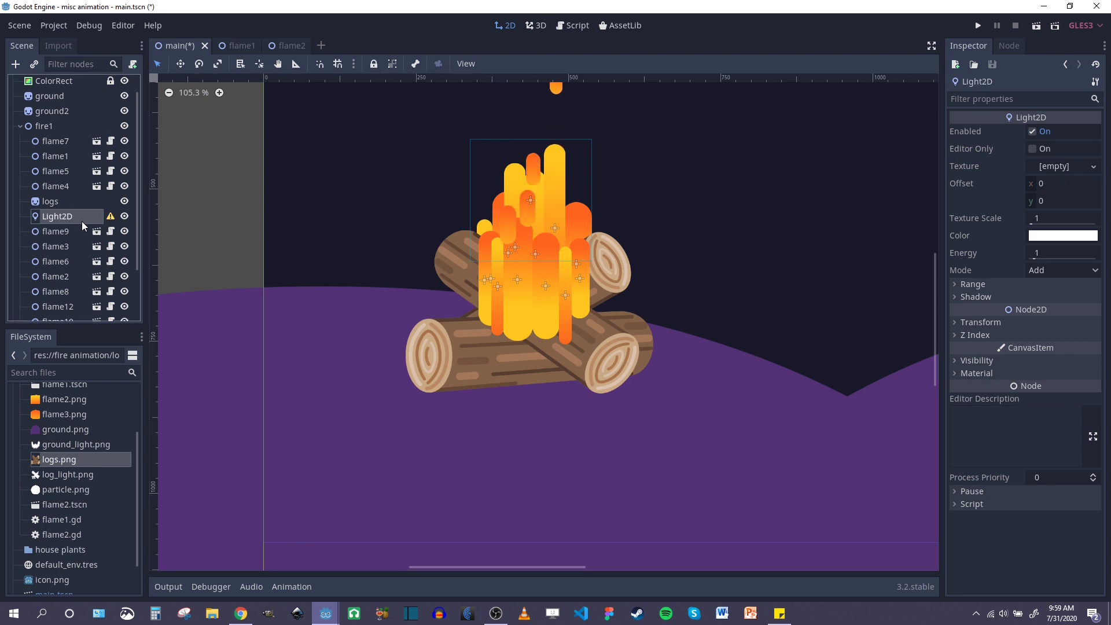
- Load fire animation/log_light.png as the Light2D's texture
click(1063, 166)
click(1035, 358)
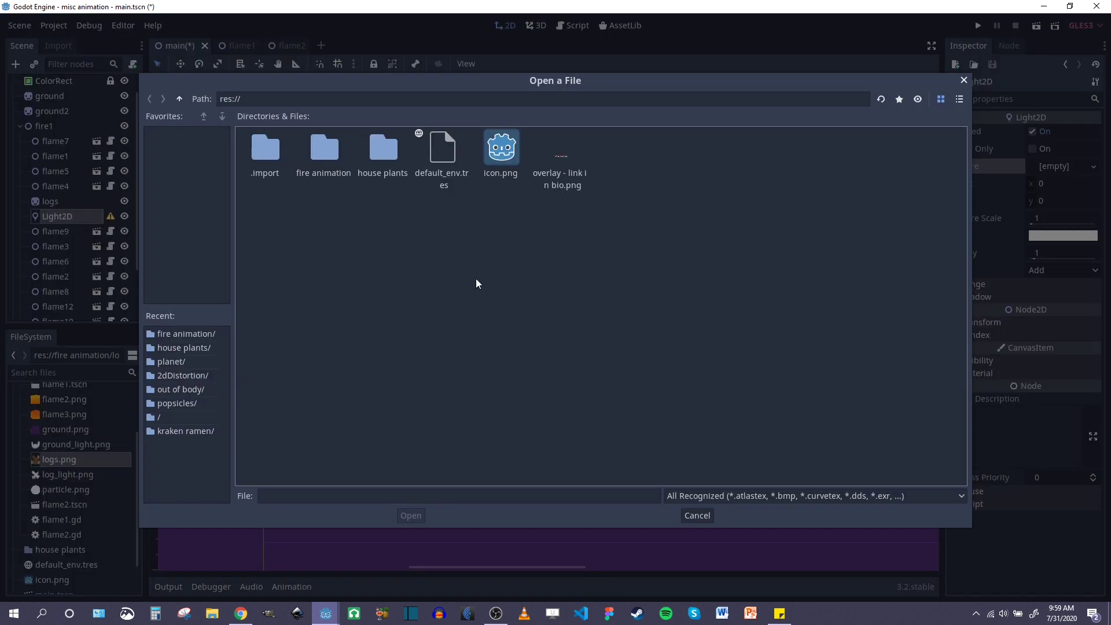
double_click(316, 151)
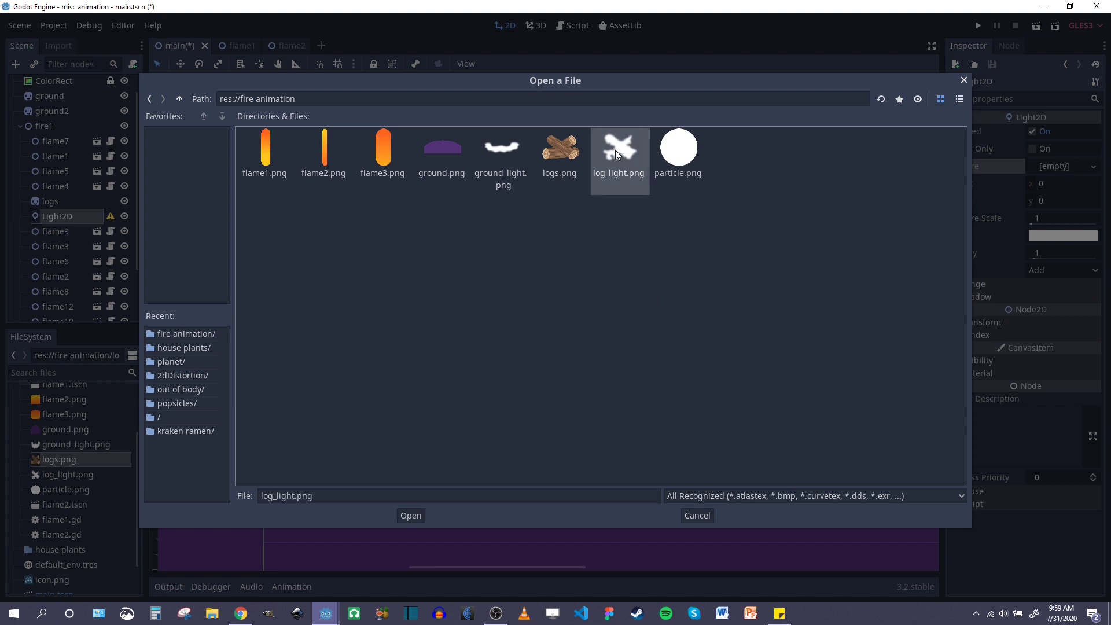
click(412, 516)
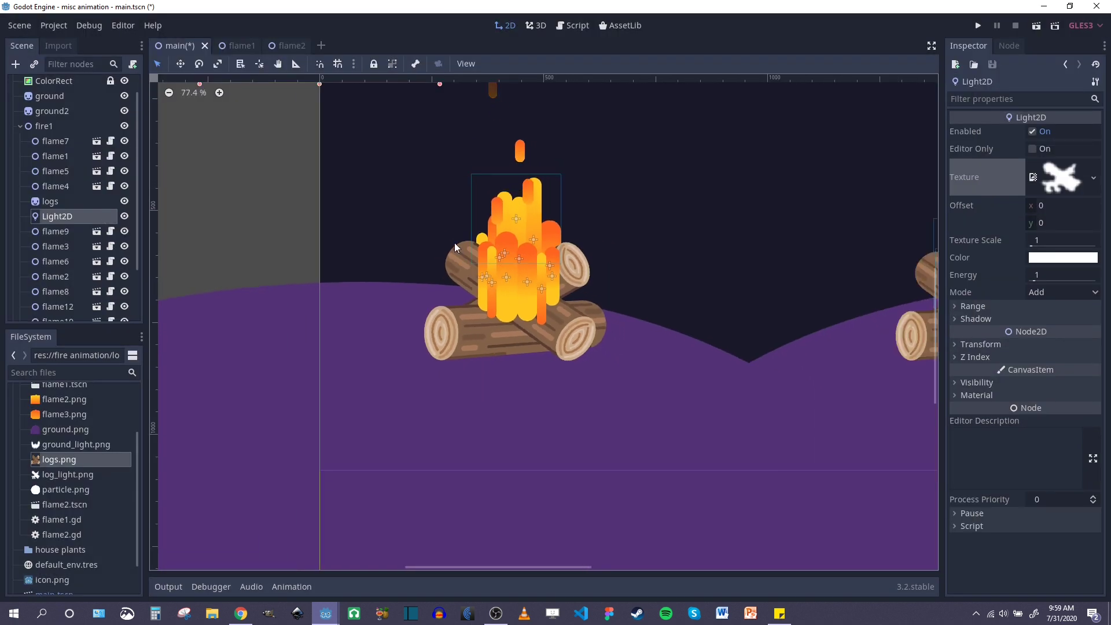
scroll(455, 247, up, 5)
- Move the light onto the campfire and scale it down to fit over the logs
key(w)
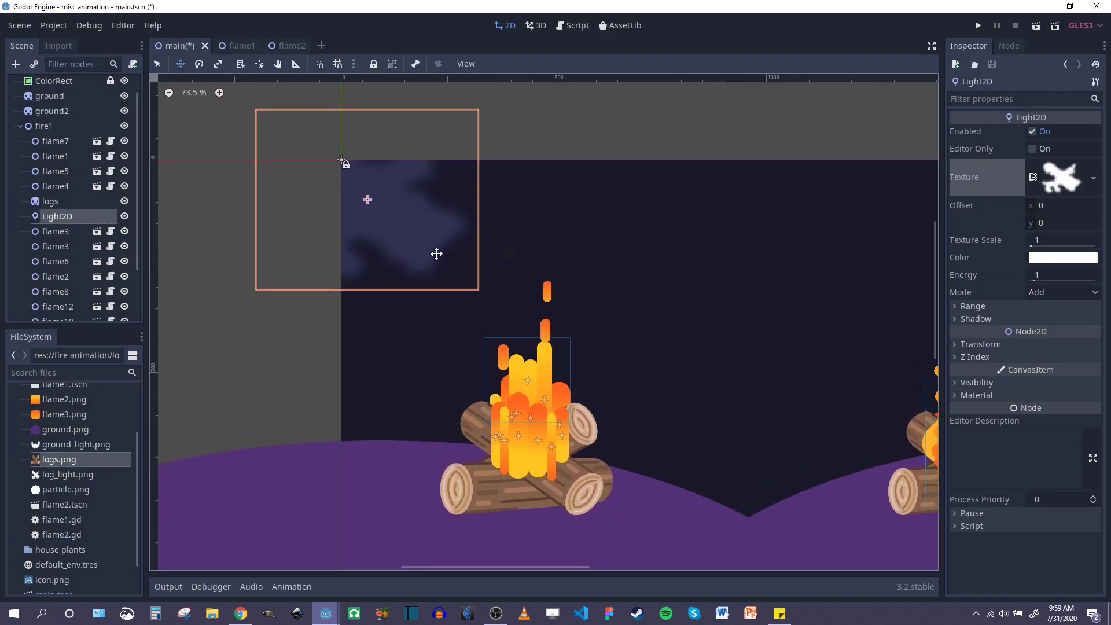
drag(436, 253, 578, 482)
scroll(519, 422, up, 3)
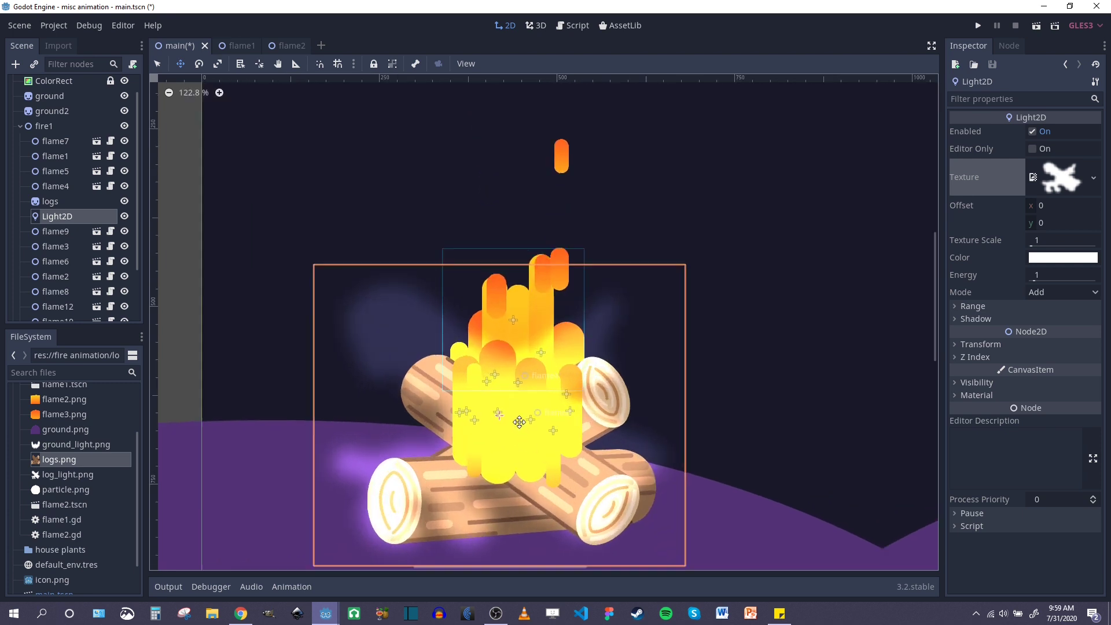
scroll(518, 422, down, 3)
drag(591, 350, 604, 366)
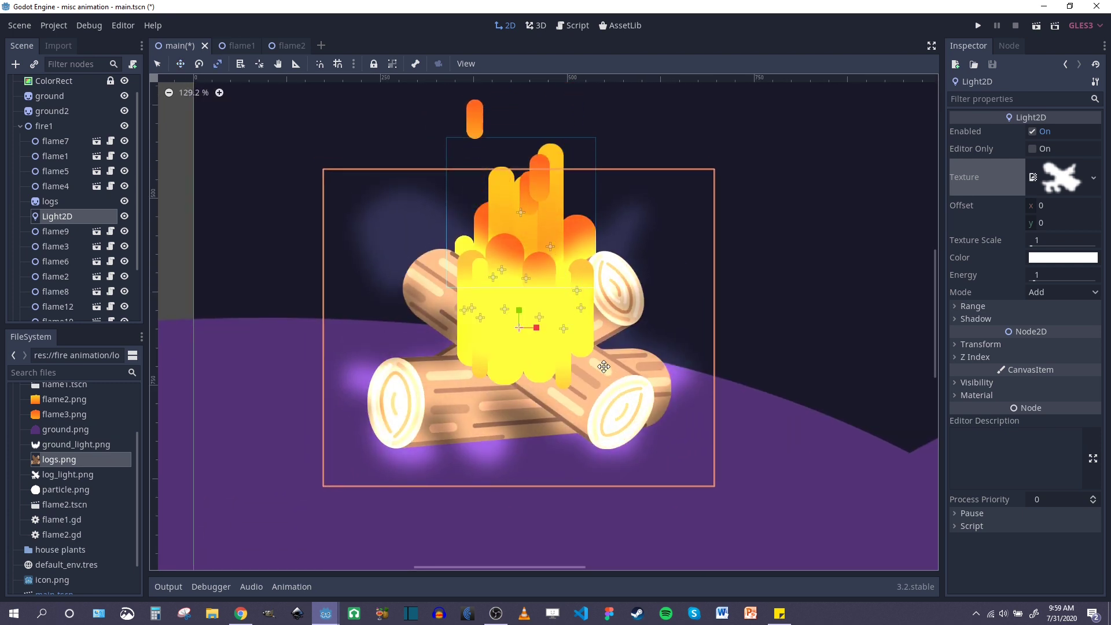
drag(734, 269, 668, 367)
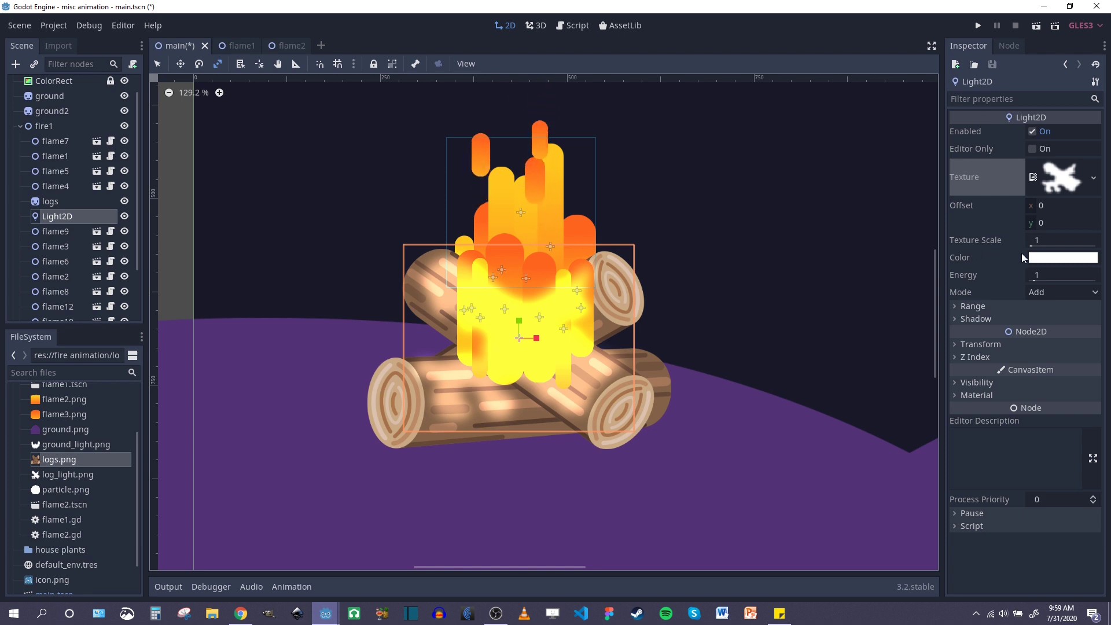
- Set the Light2D colour to a warm orange around f5a722
click(1036, 259)
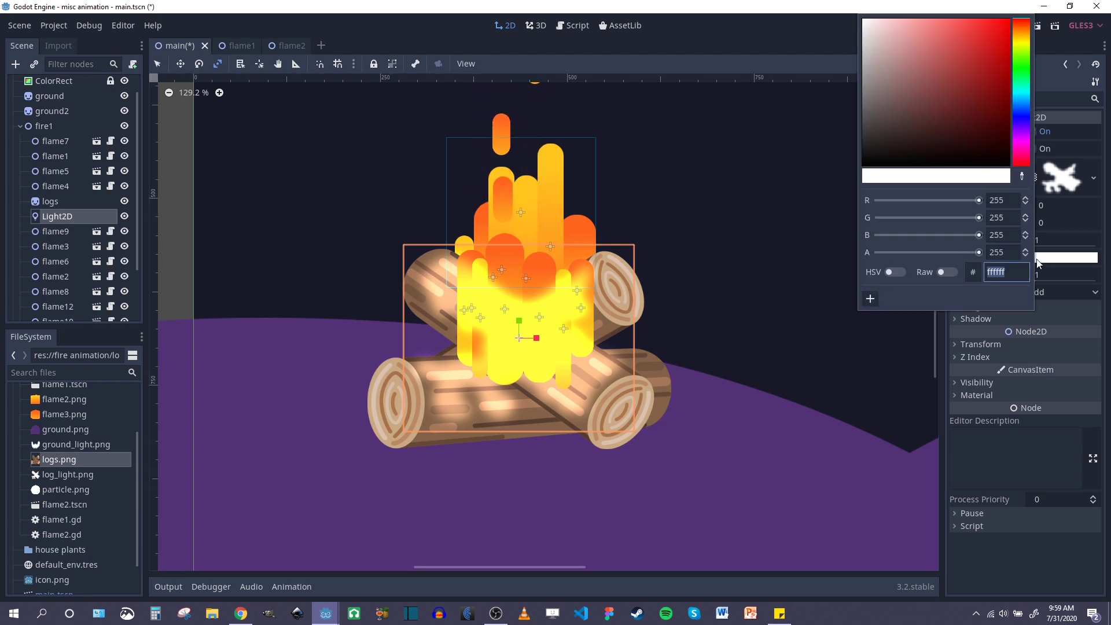
click(1019, 28)
click(977, 23)
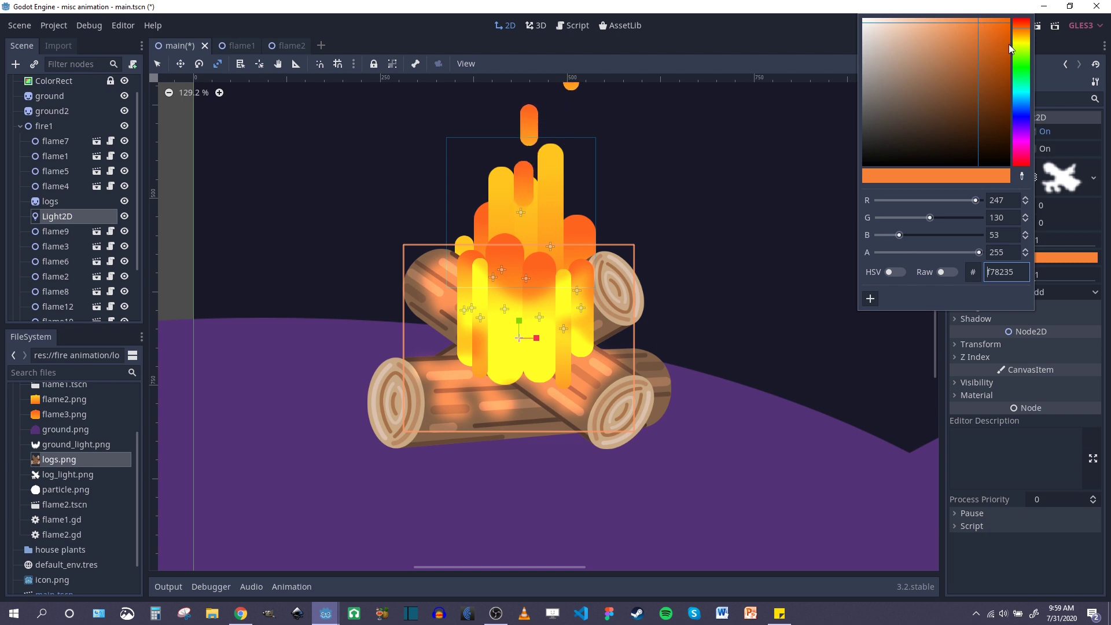
drag(1020, 36, 1021, 32)
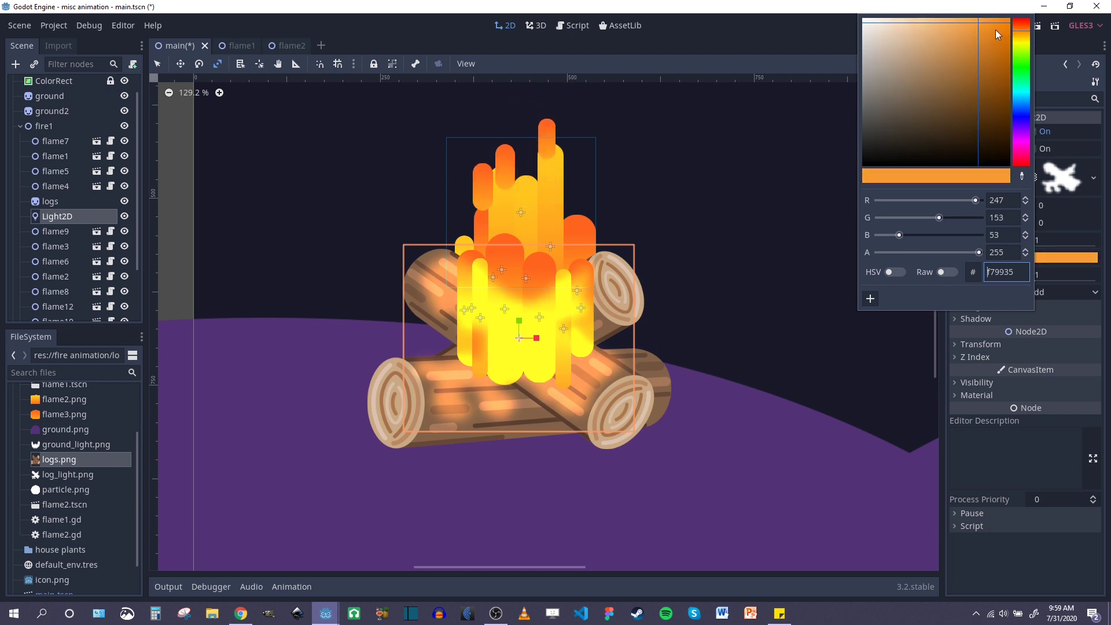
click(1022, 34)
click(990, 25)
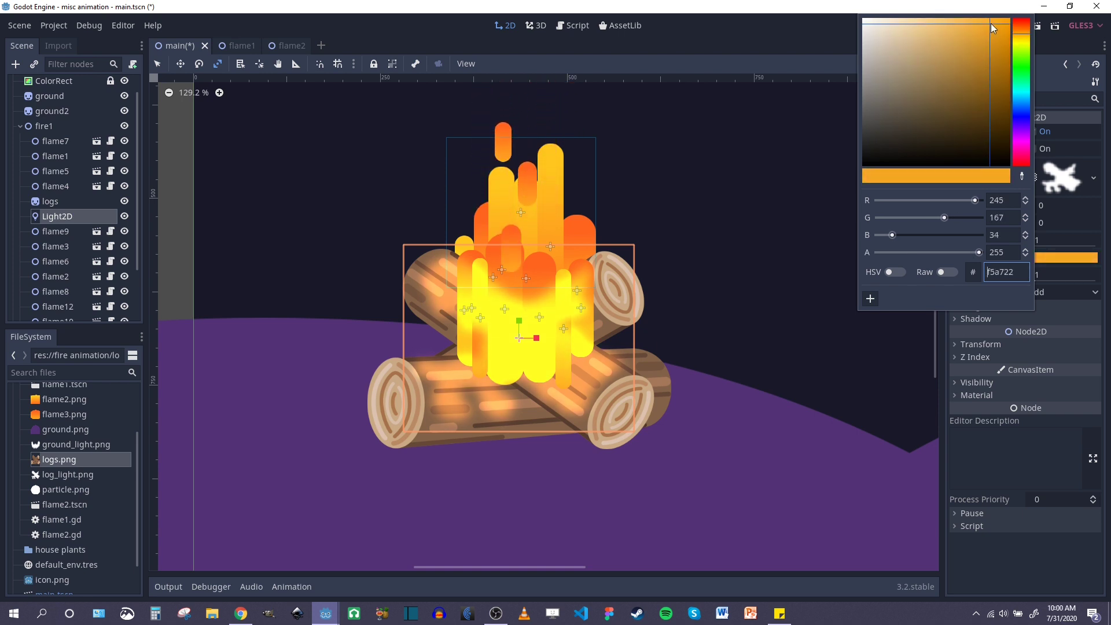
click(992, 24)
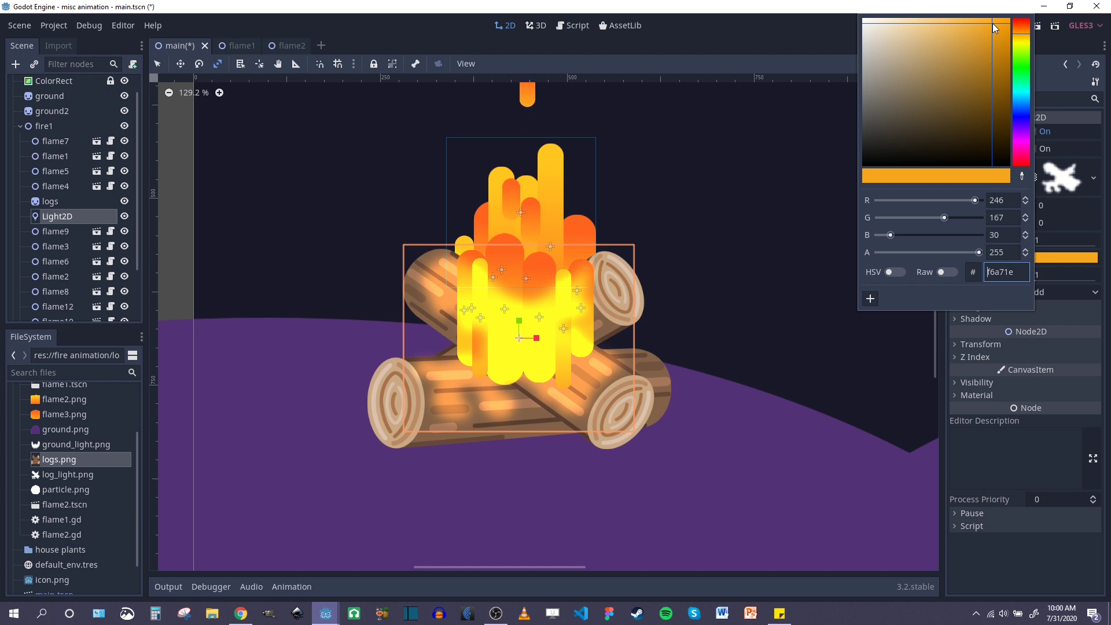
click(595, 234)
- Recentre the canvas on the campfire and enlarge the Scene dock to show more nodes
scroll(586, 261, up, 2)
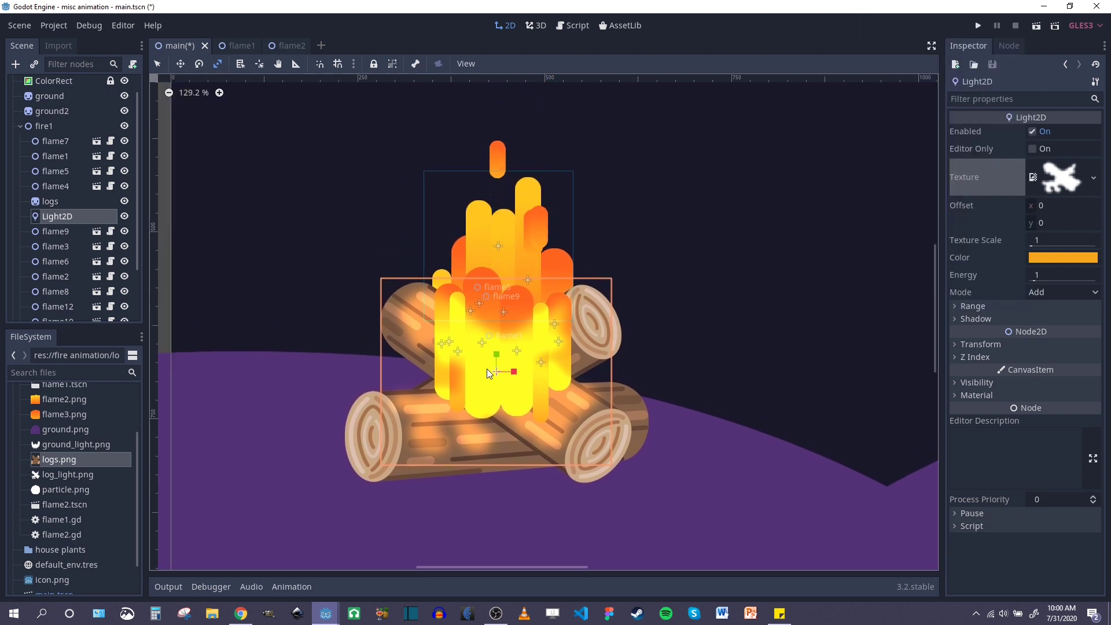
middle_drag(640, 367, 664, 329)
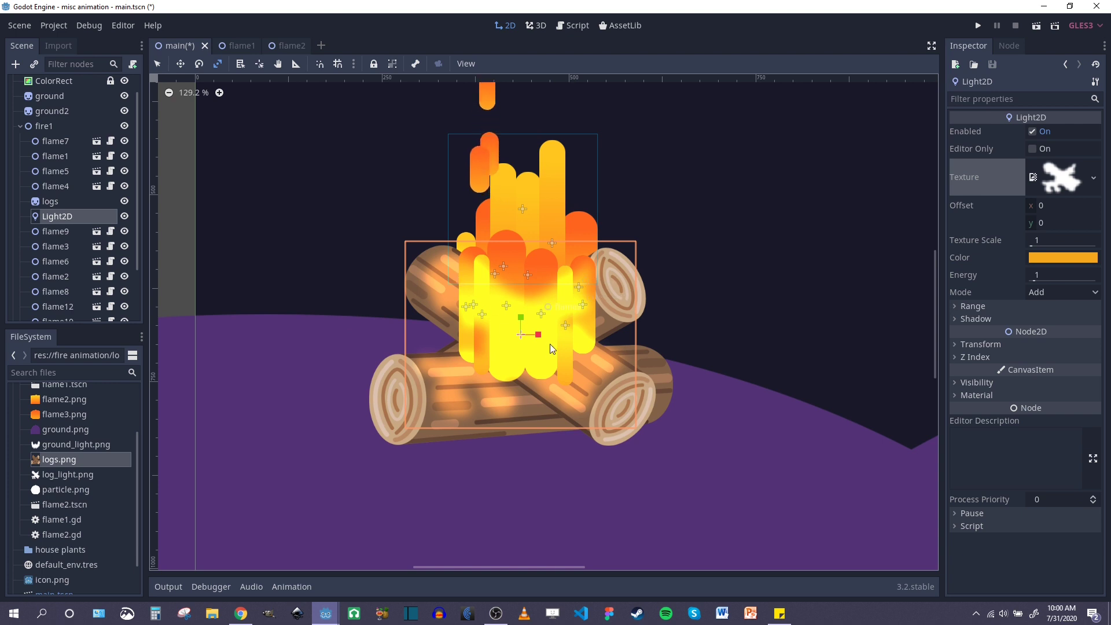
scroll(520, 295, down, 1)
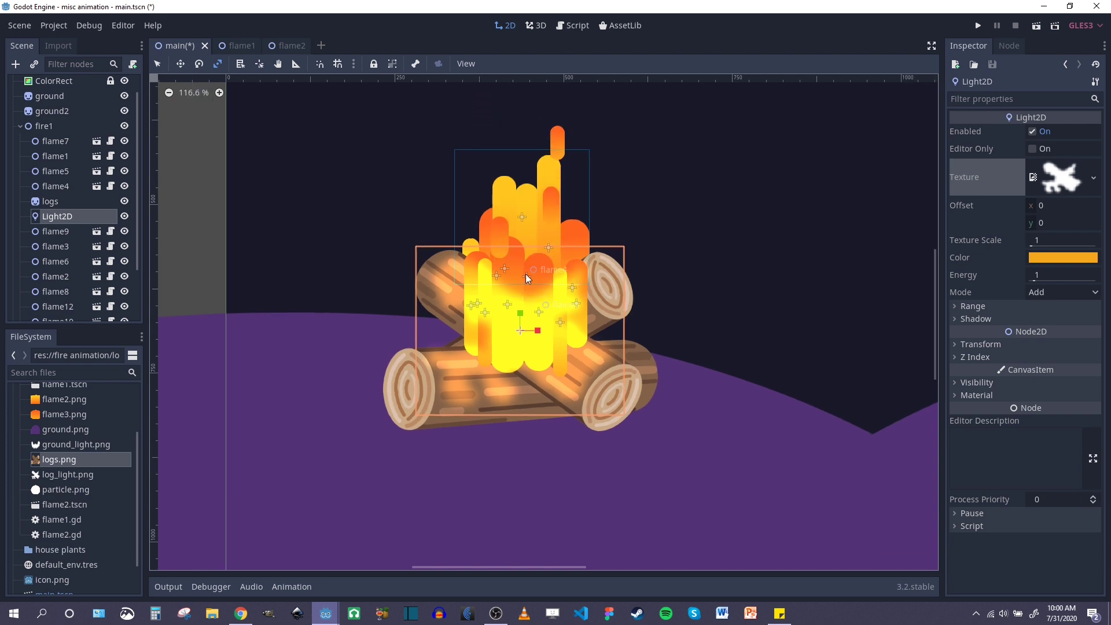
middle_drag(525, 273, 523, 322)
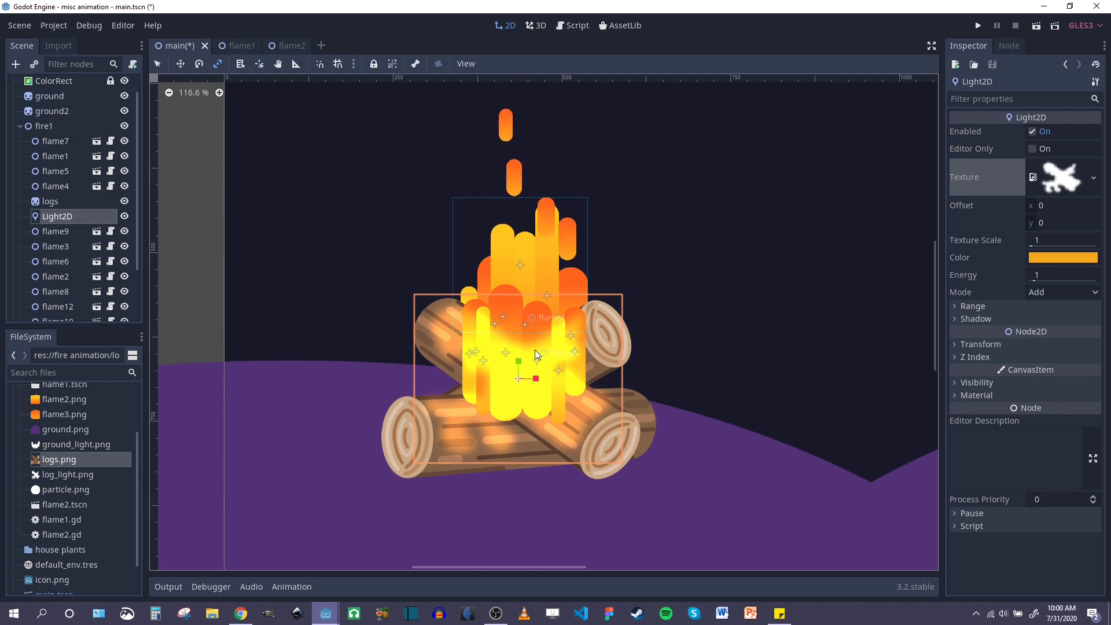
middle_drag(534, 350, 545, 260)
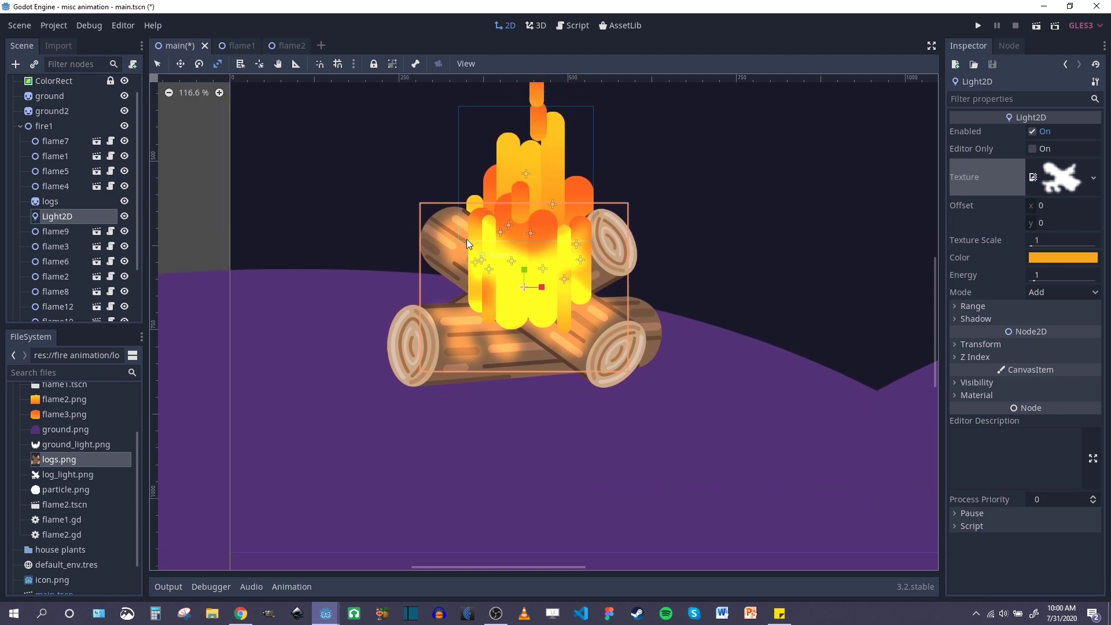
drag(75, 327, 75, 452)
- Add an AnimationPlayer node as a child of fire1
click(46, 142)
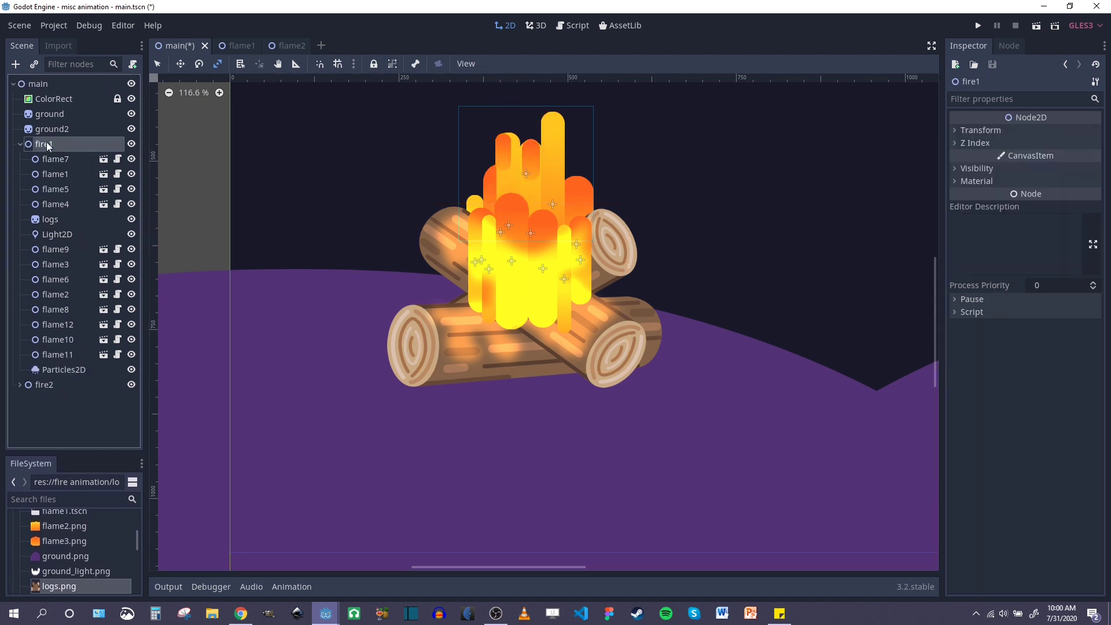
right_click(46, 142)
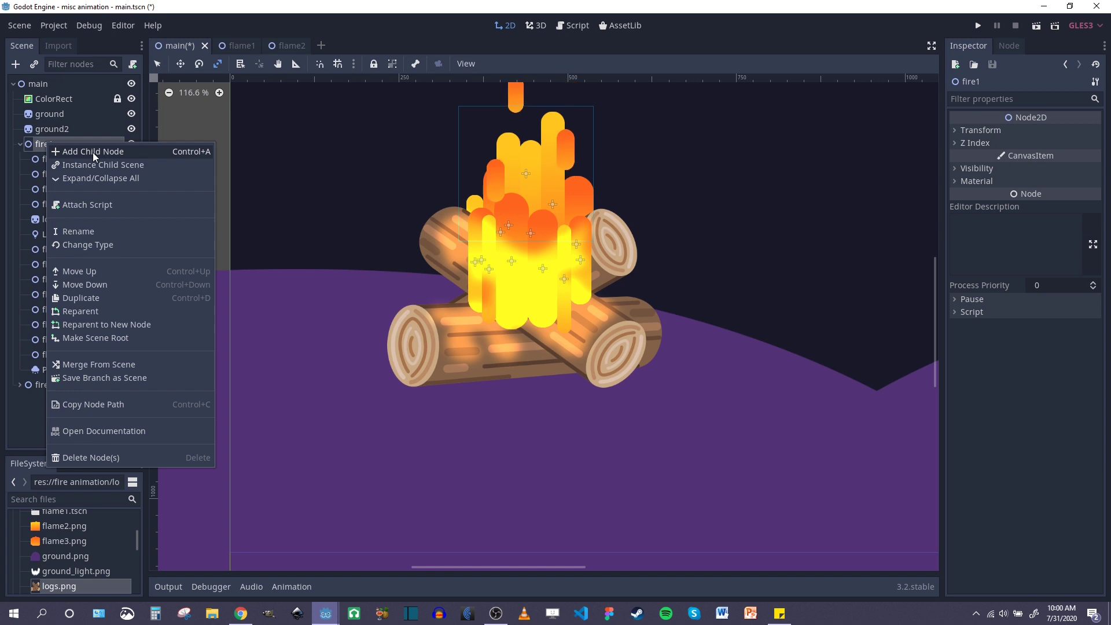
click(92, 152)
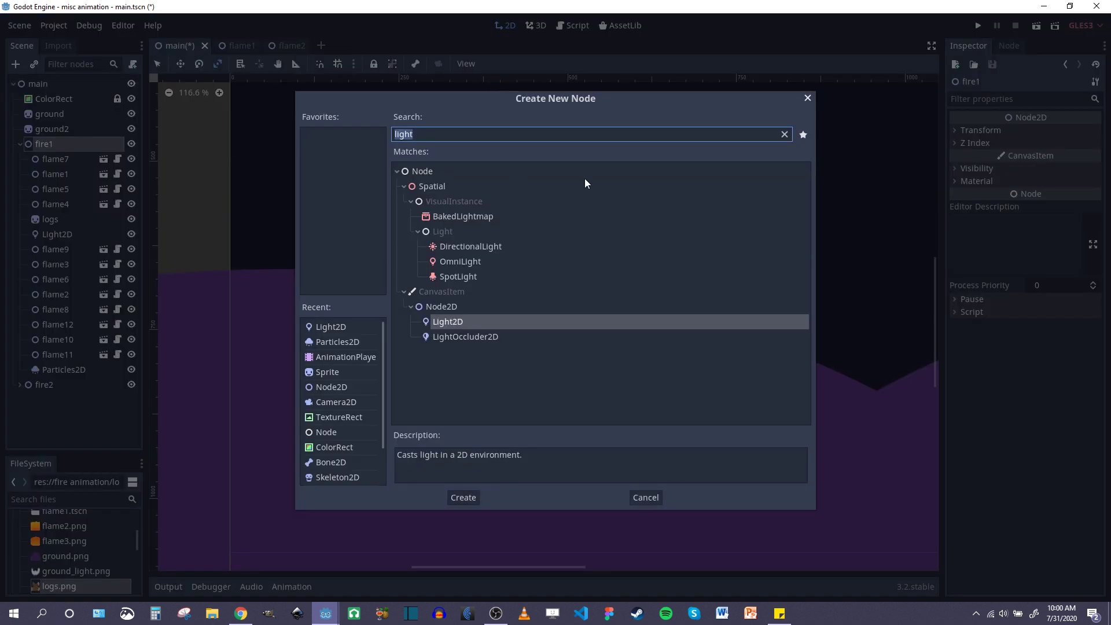
text(anim)
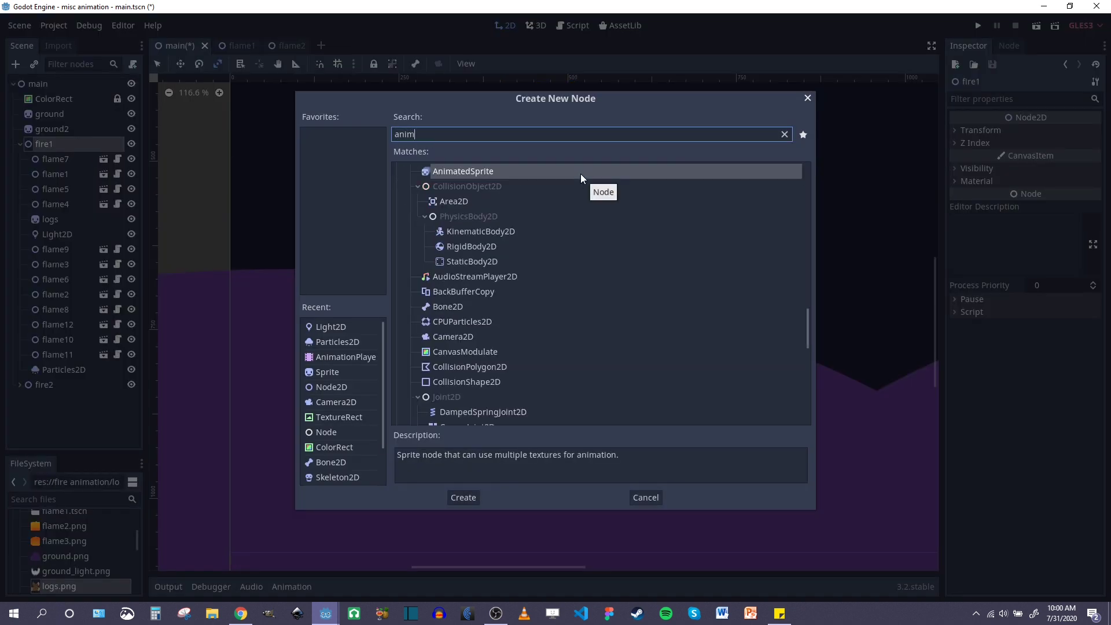
text(ation)
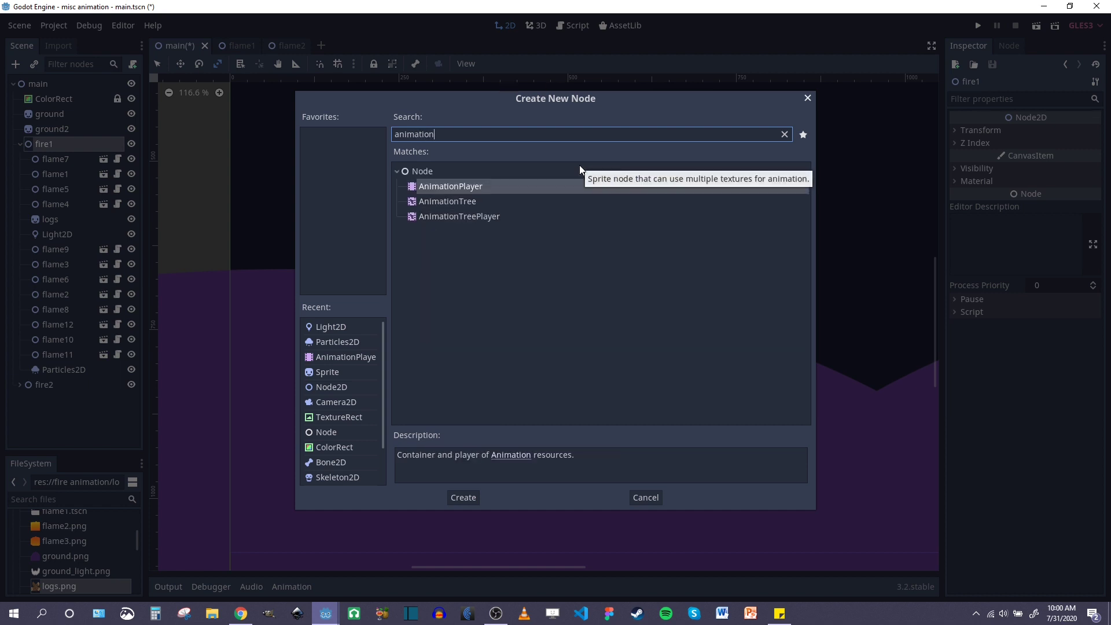
double_click(456, 186)
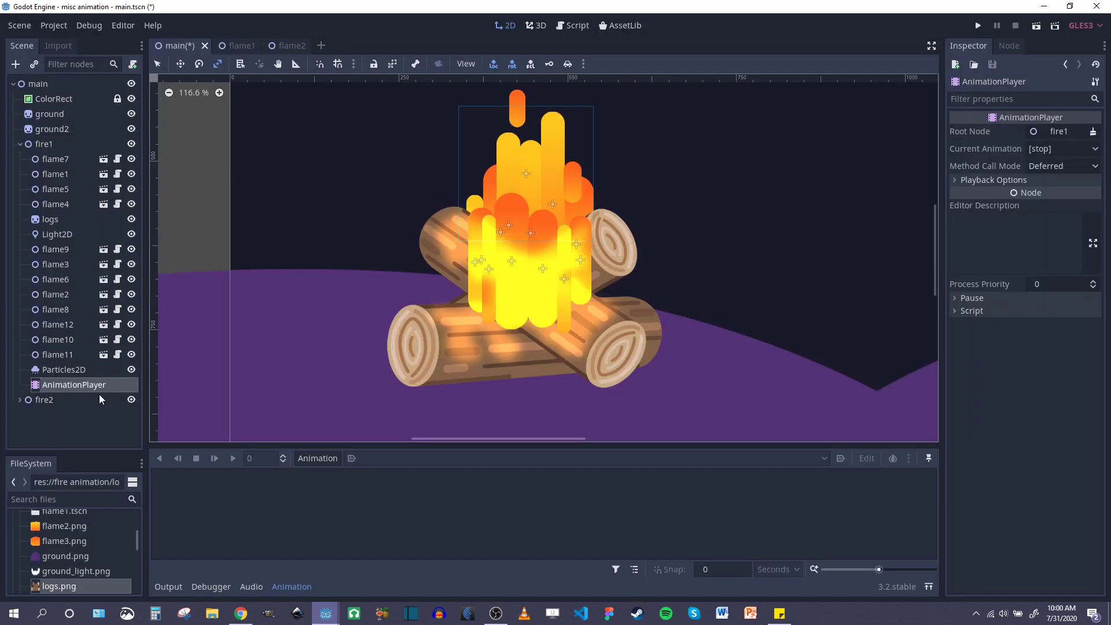
- Create a new animation named log_light and add a property track
click(318, 457)
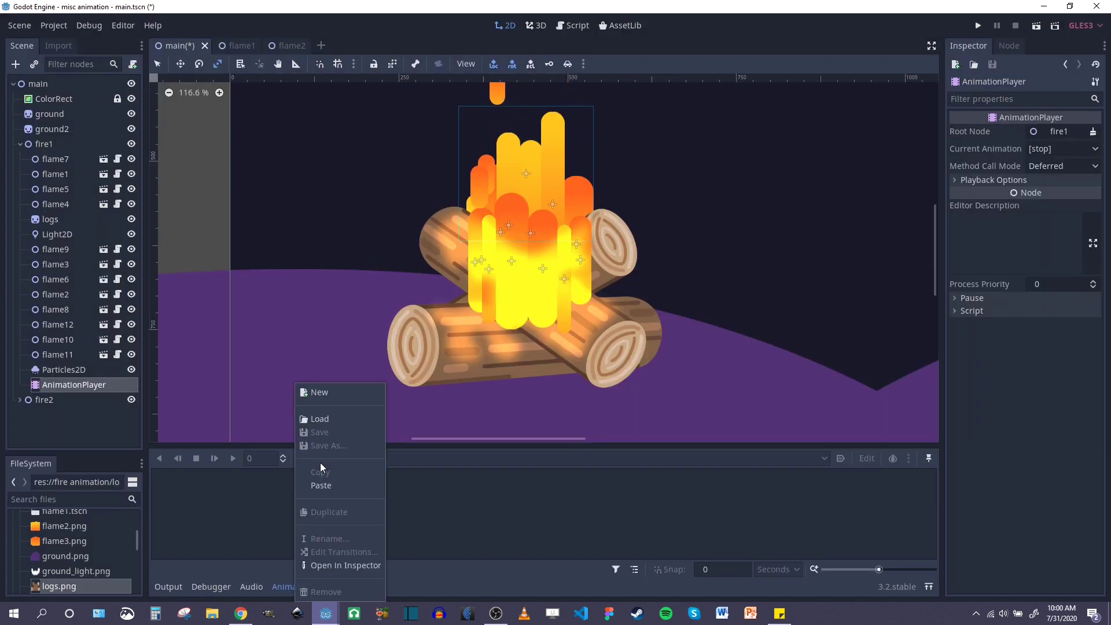
click(320, 392)
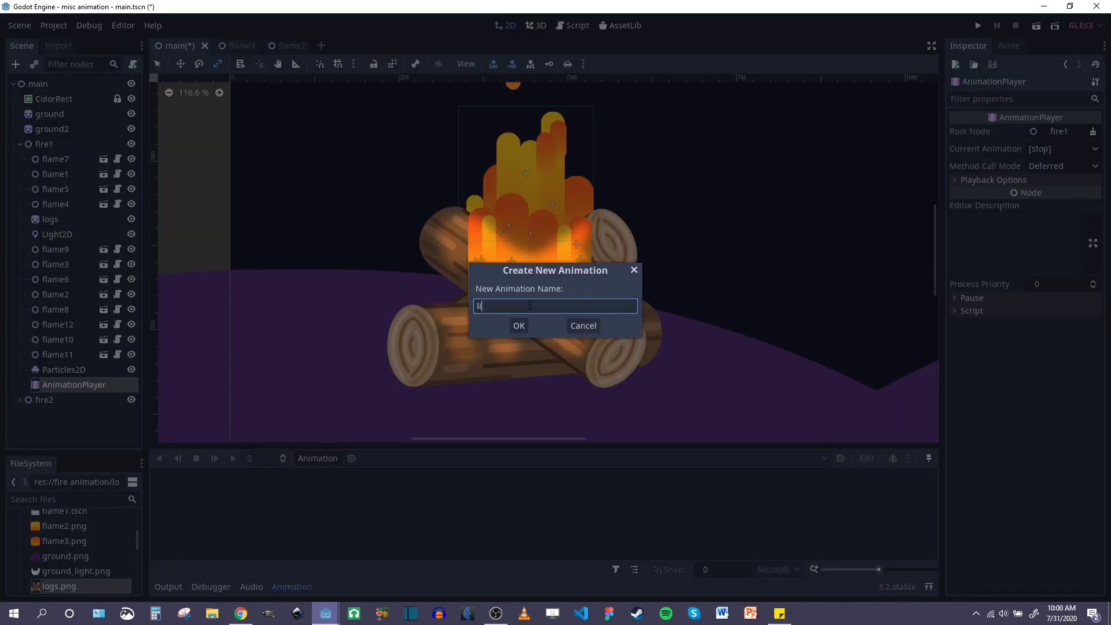
key(Return)
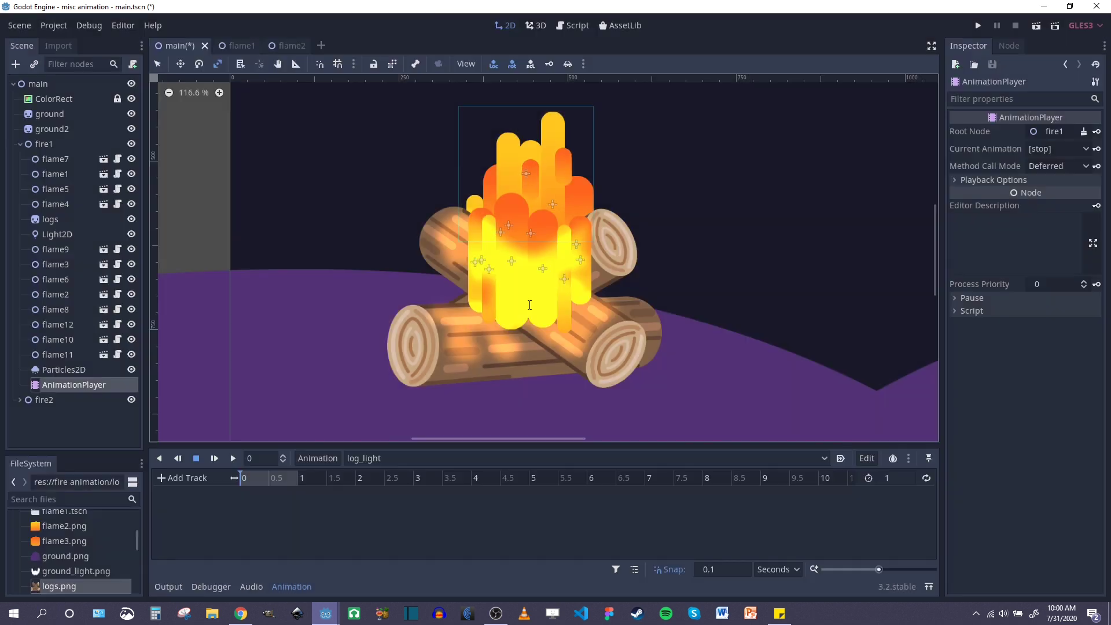
click(185, 480)
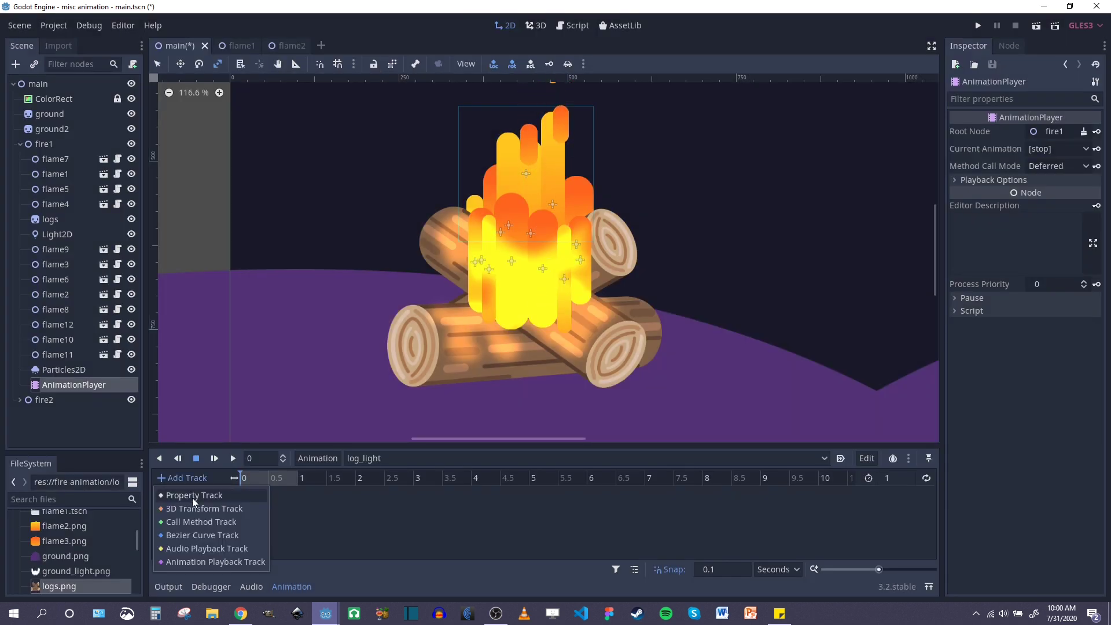
click(192, 496)
scroll(181, 280, down, 1)
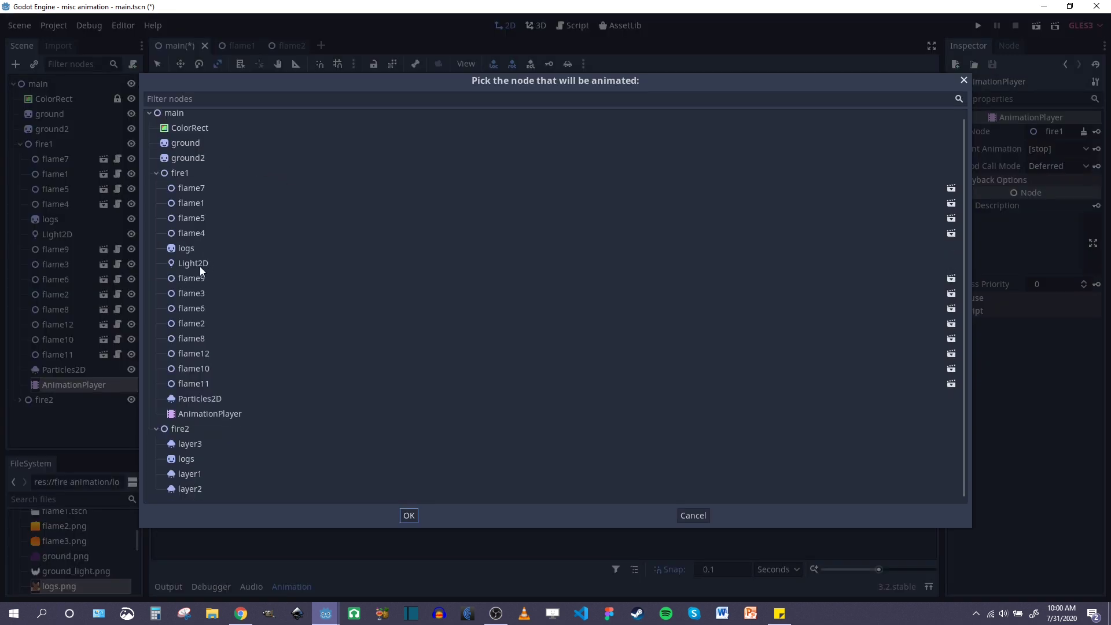
- Target the property track at the Light2D node's energy property
click(199, 265)
click(411, 515)
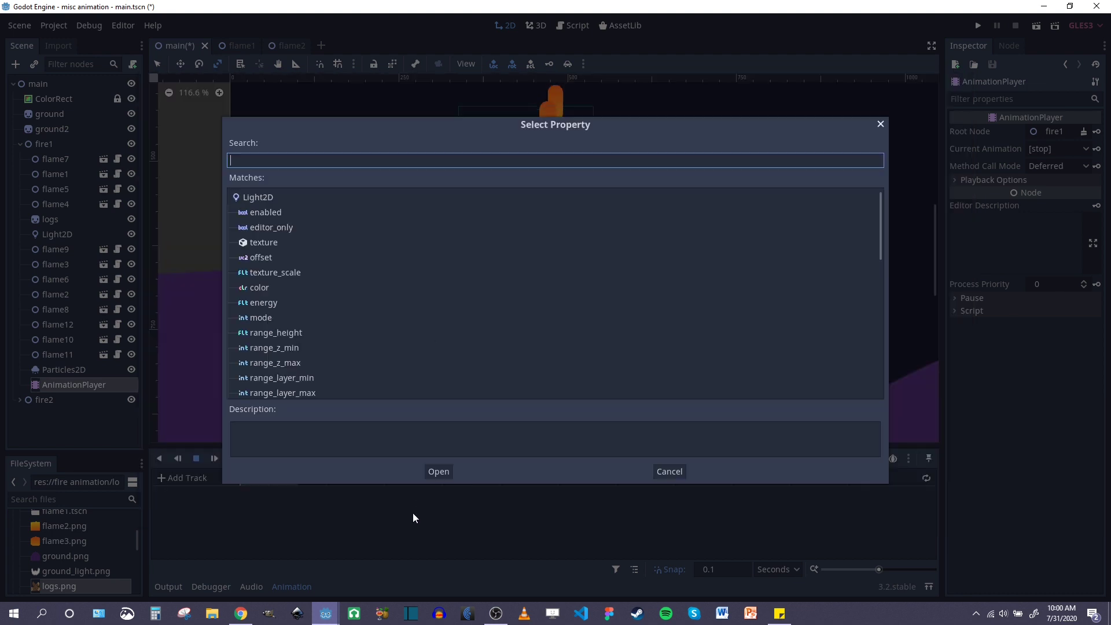
scroll(268, 280, down, 1)
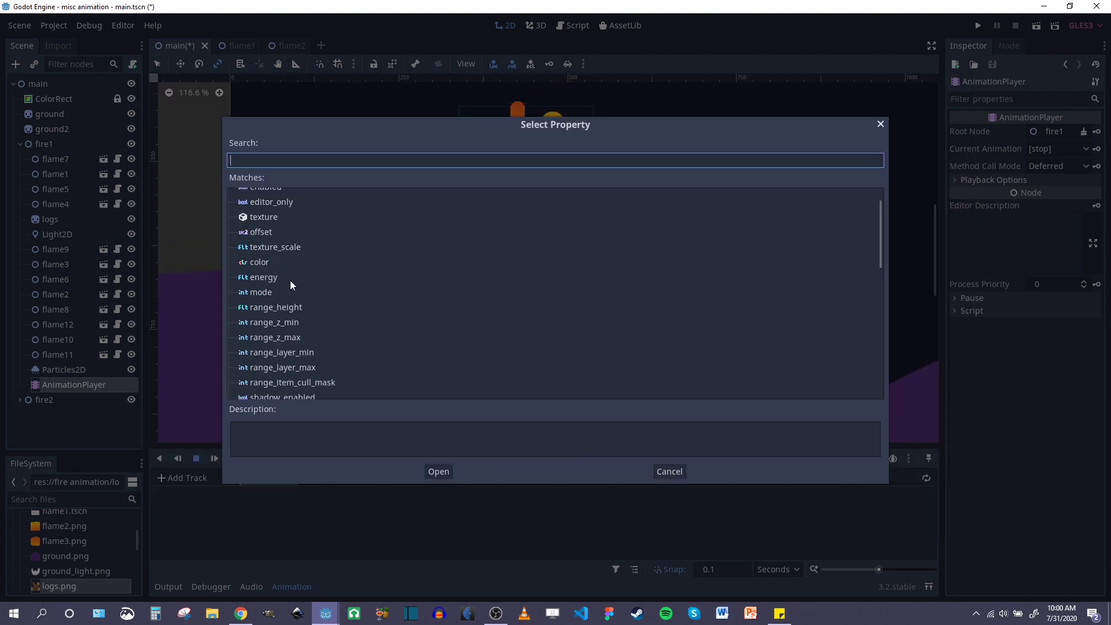
click(318, 279)
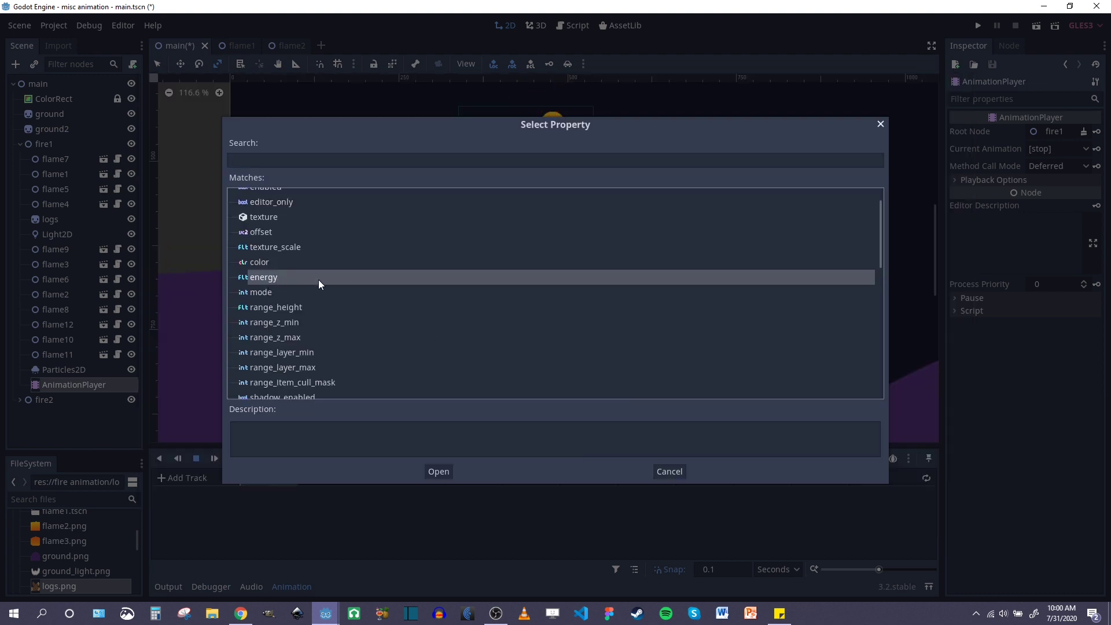
click(443, 469)
scroll(544, 306, up, 2)
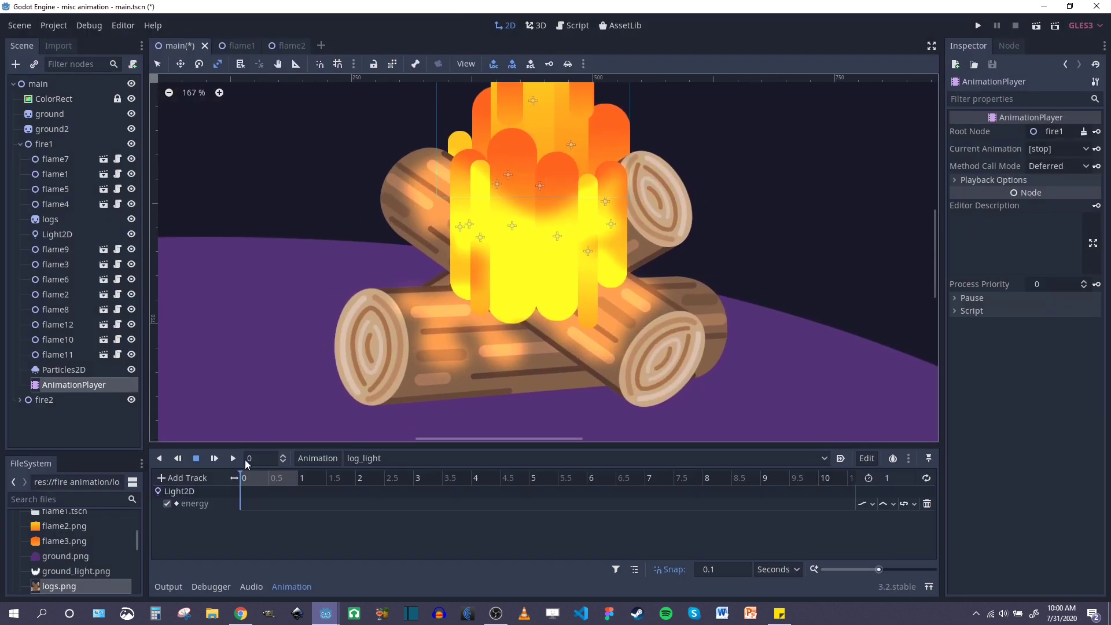
- Key Light2D energy at 1 (0 s), 0.75 (0.3 s) and 1.25 (0.6 s)
click(65, 233)
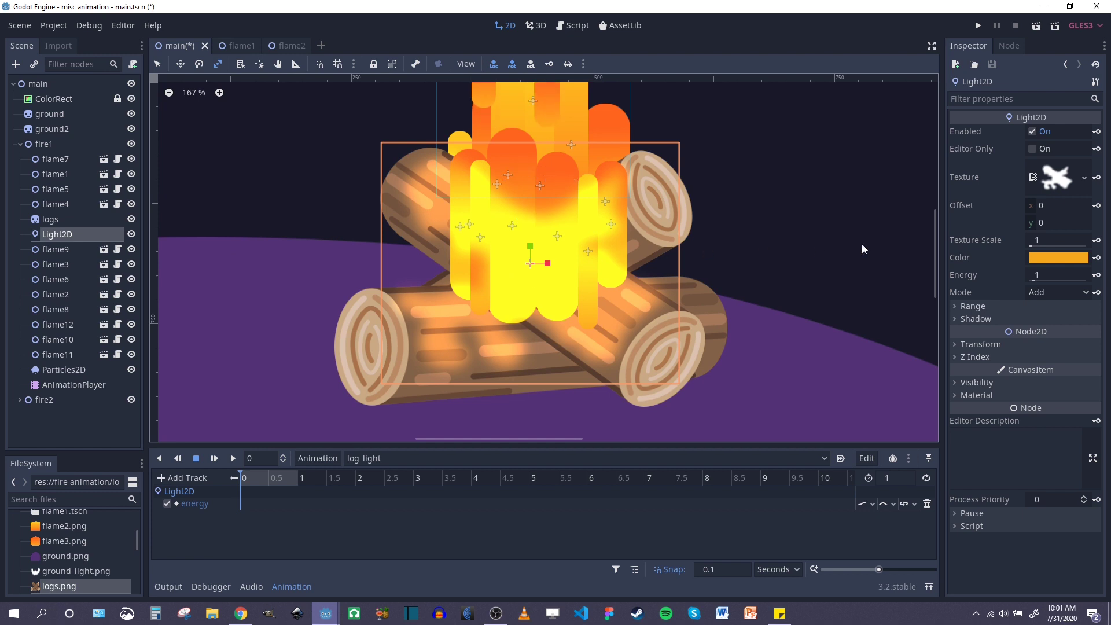
click(1096, 276)
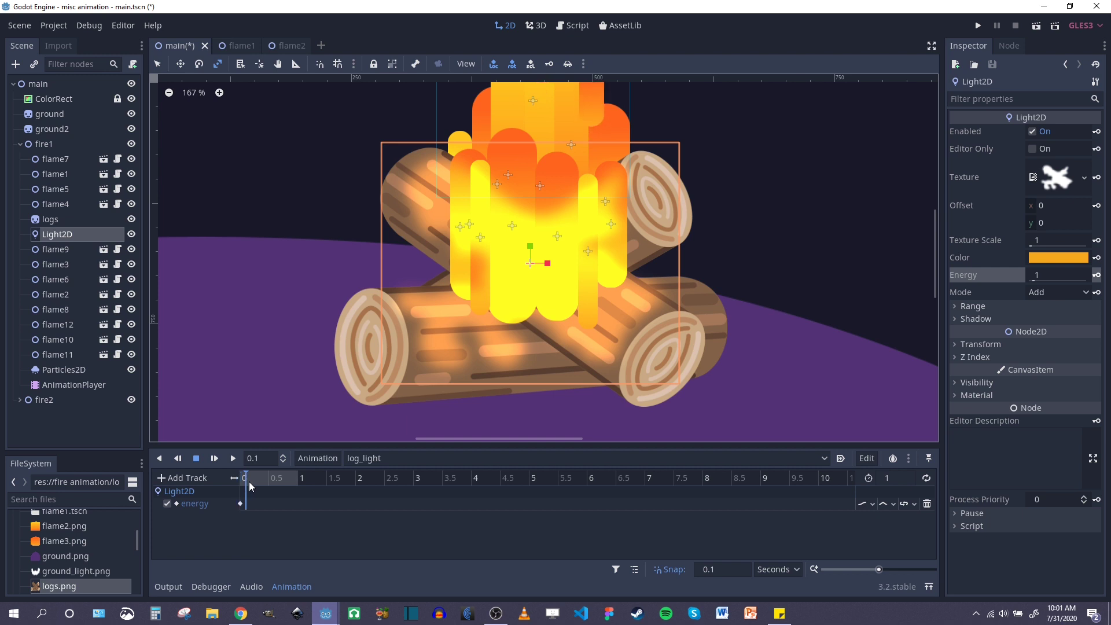
click(1041, 278)
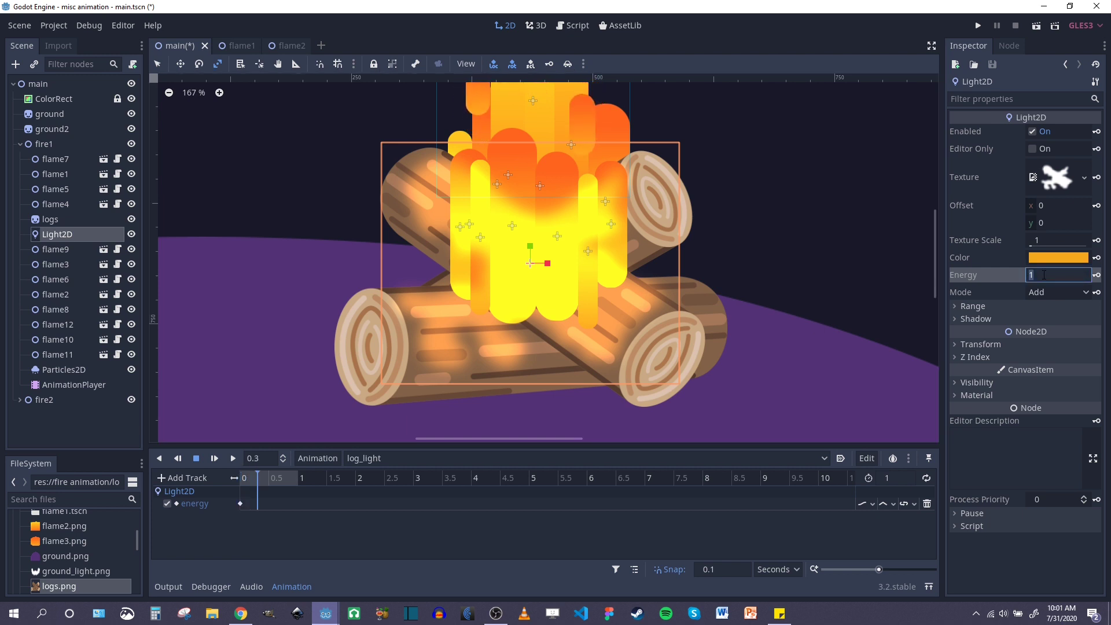
key(Return)
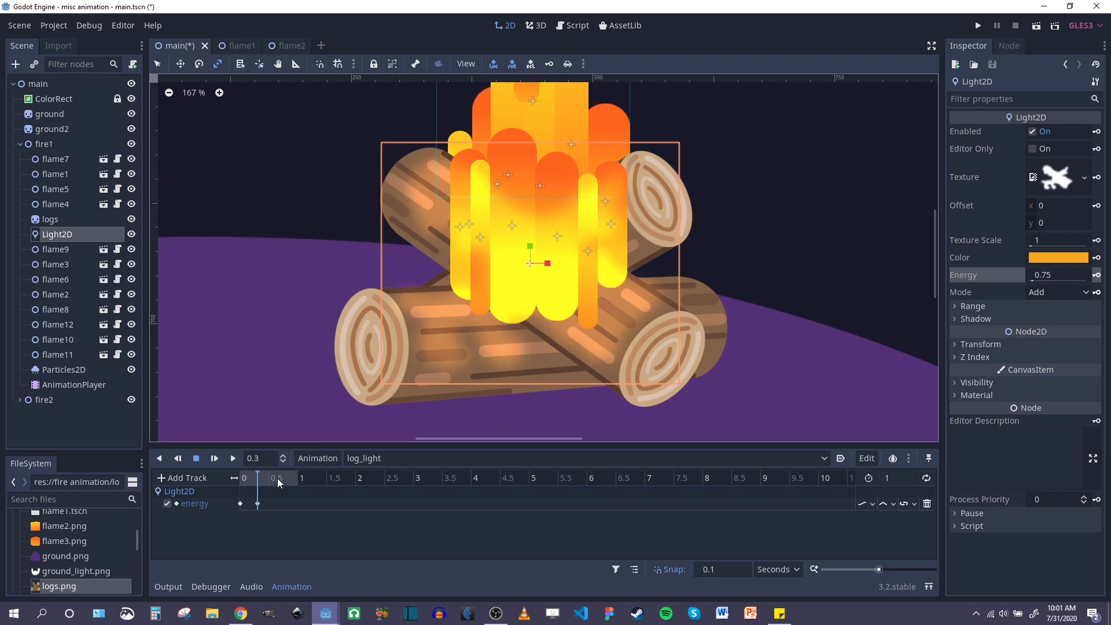
click(1052, 276)
text(1.25)
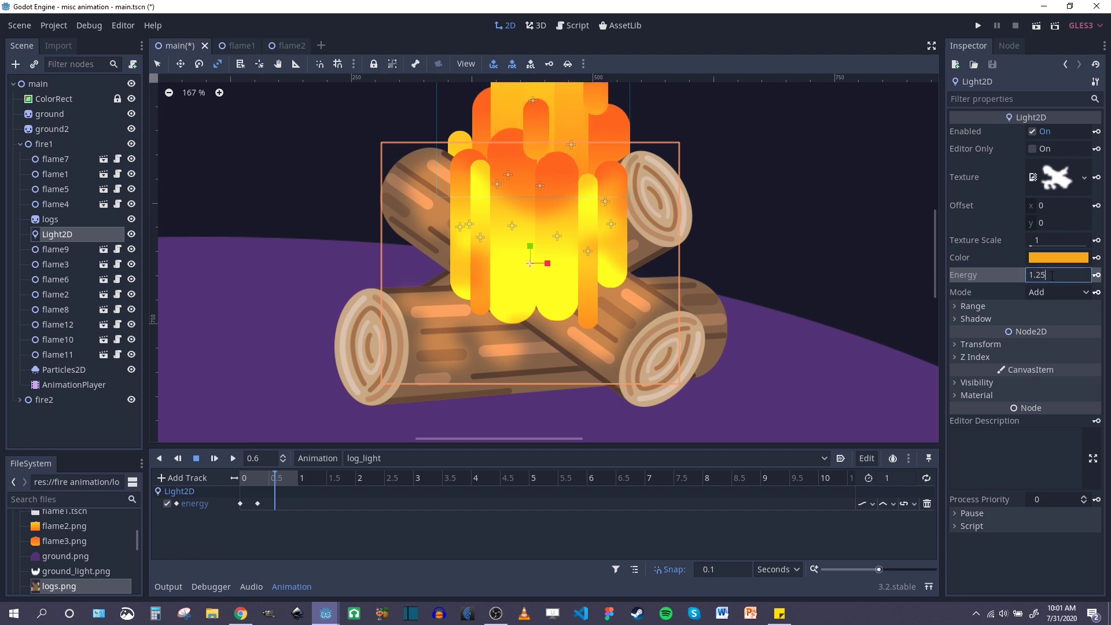
key(Return)
click(1096, 275)
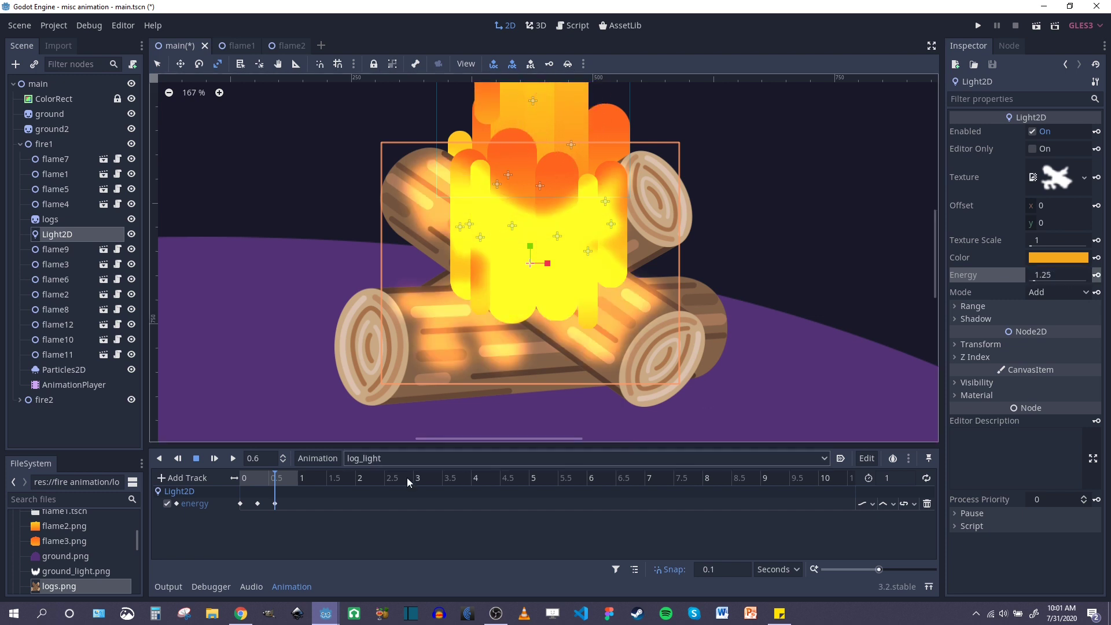
click(277, 485)
- Play and stop the log_light animation twice to preview the pulsing glow
scroll(547, 251, down, 4)
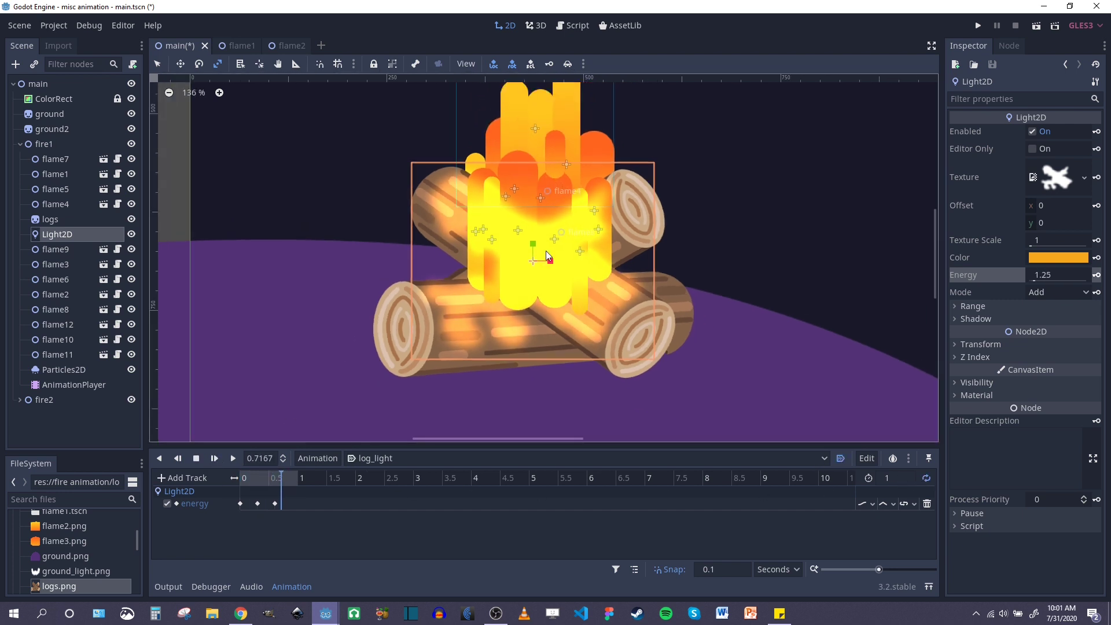
scroll(595, 367, up, 2)
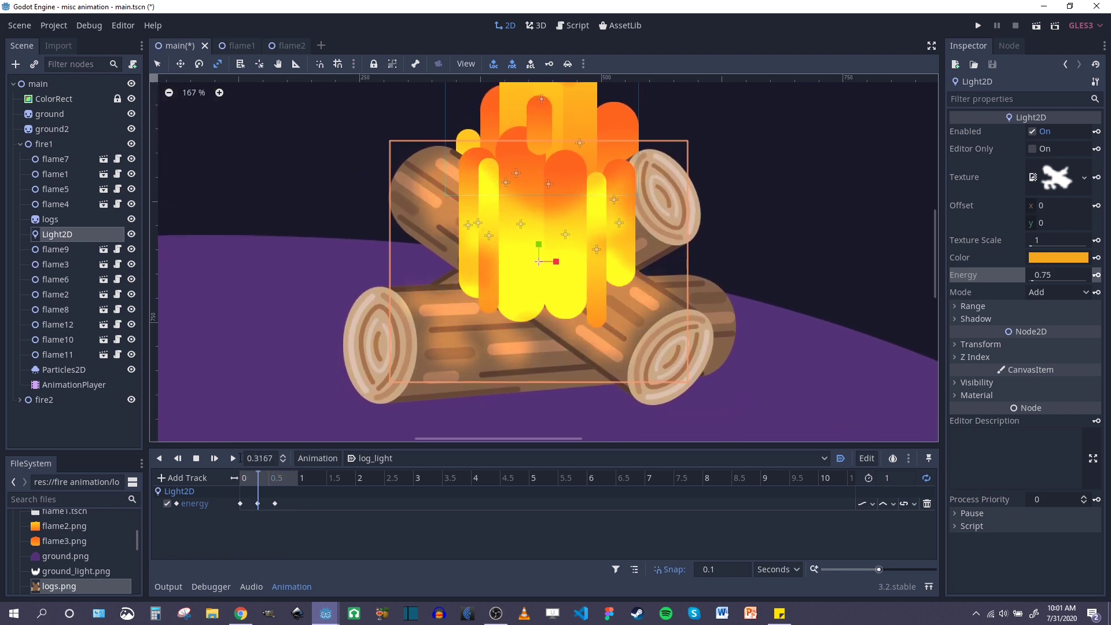
click(233, 458)
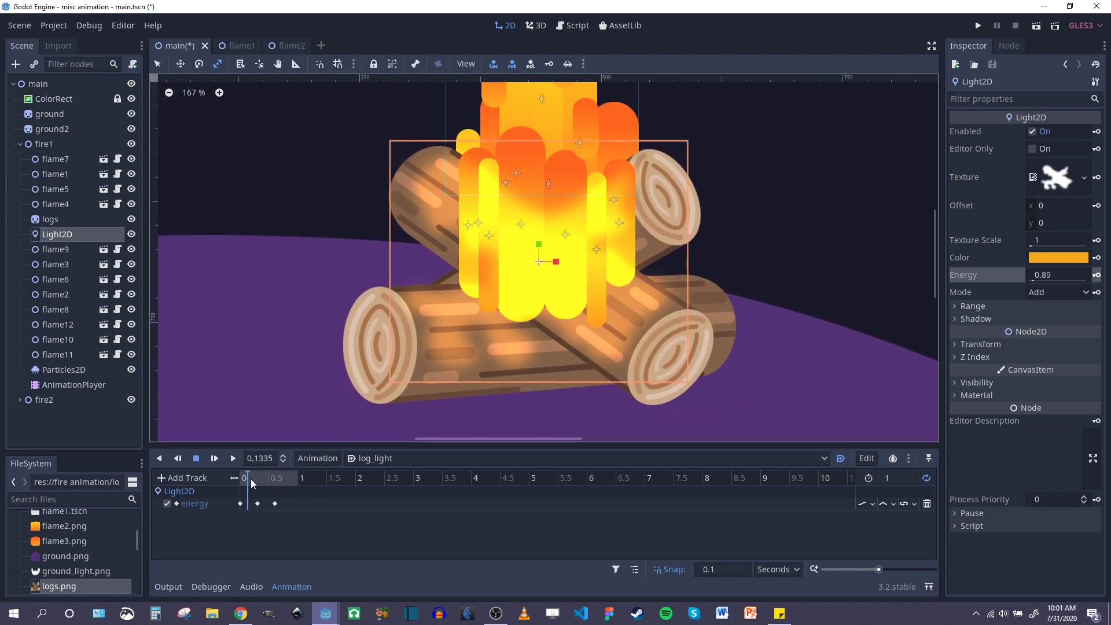
key(s)
scroll(515, 290, down, 10)
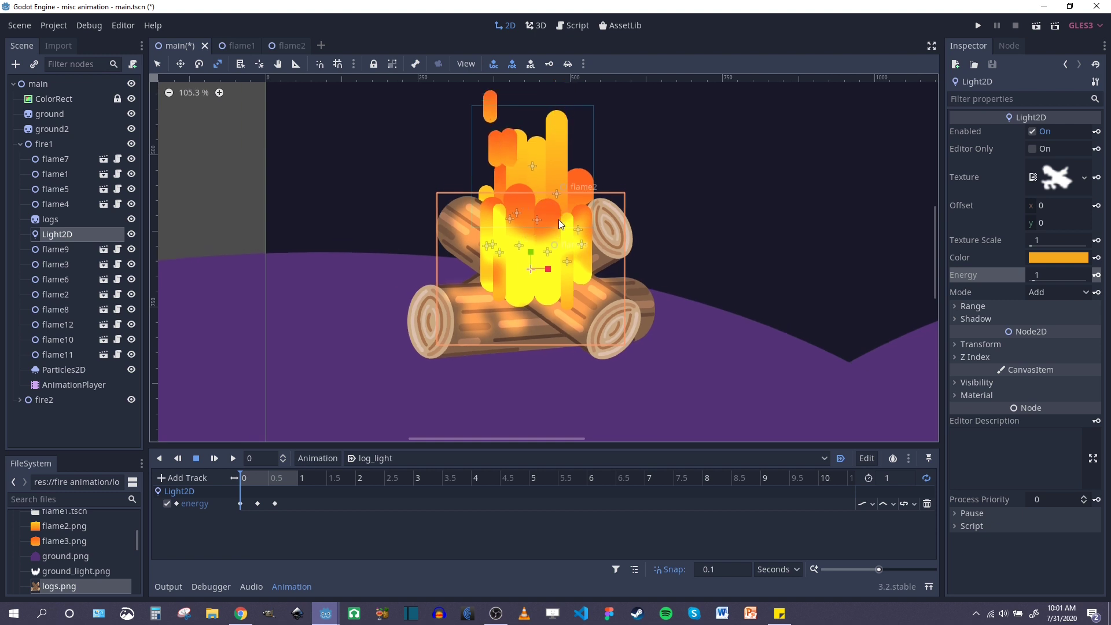
scroll(548, 259, up, 2)
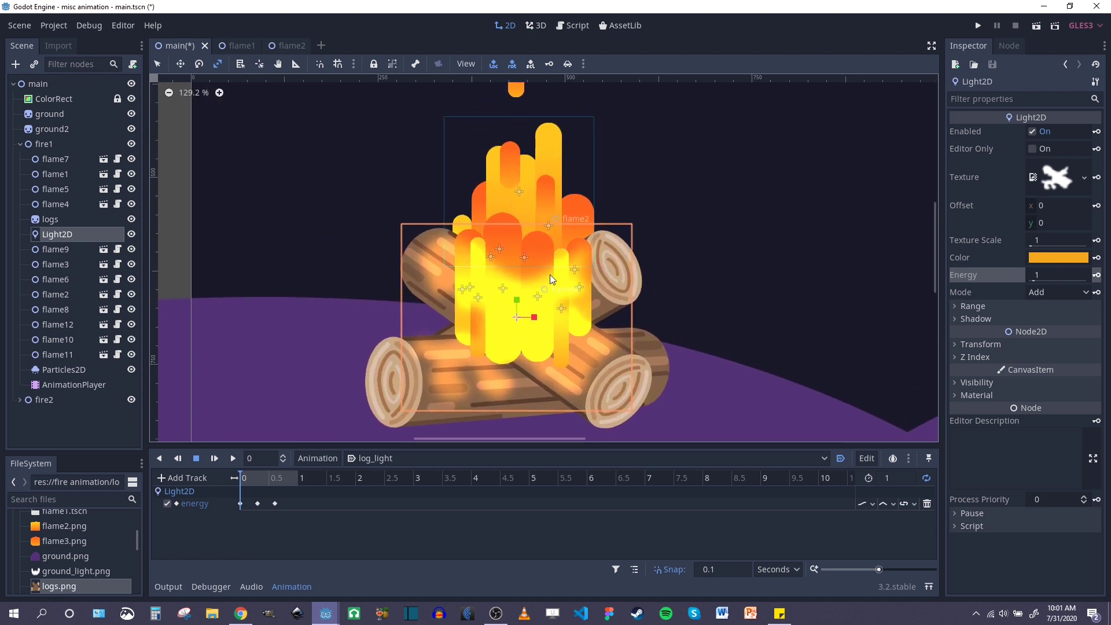
click(215, 457)
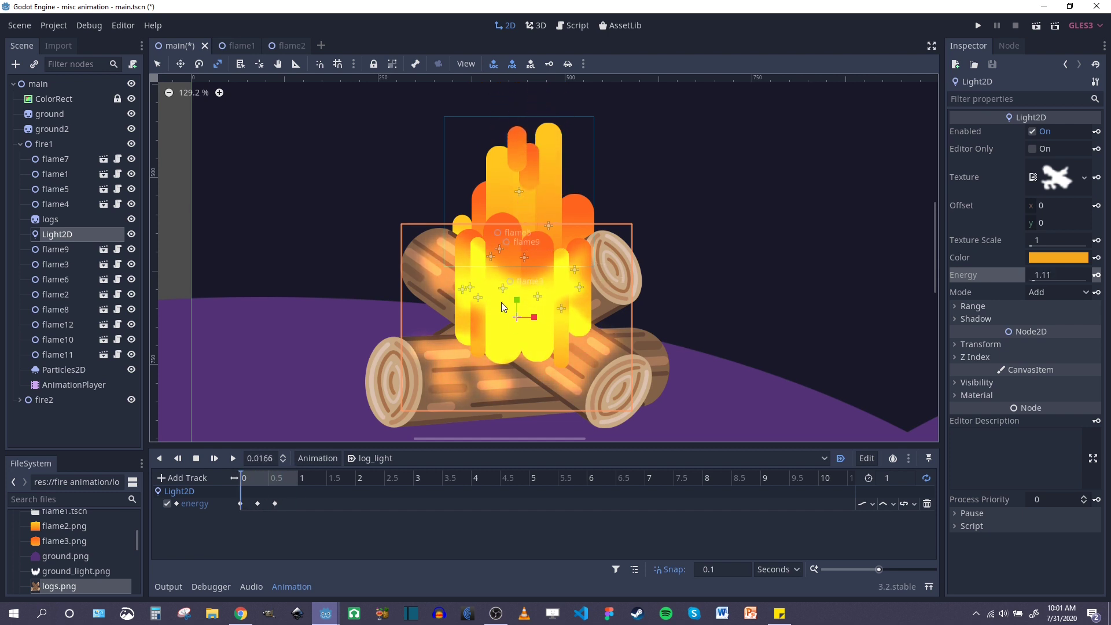
click(196, 457)
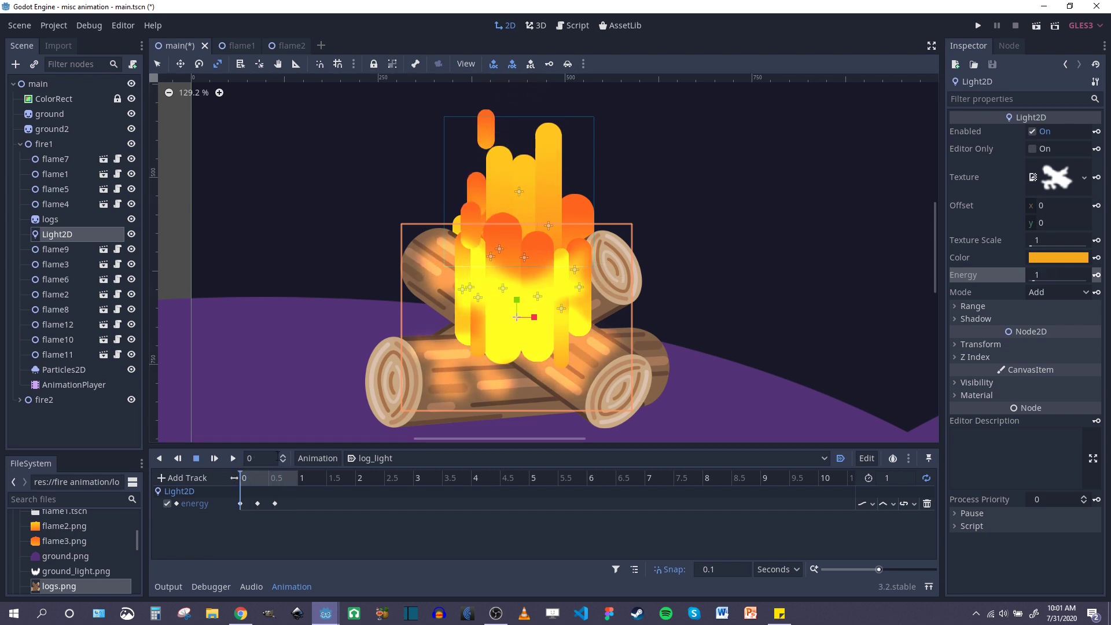
- In the flame1 scene, give the Sprite a new CanvasItemMaterial
click(230, 50)
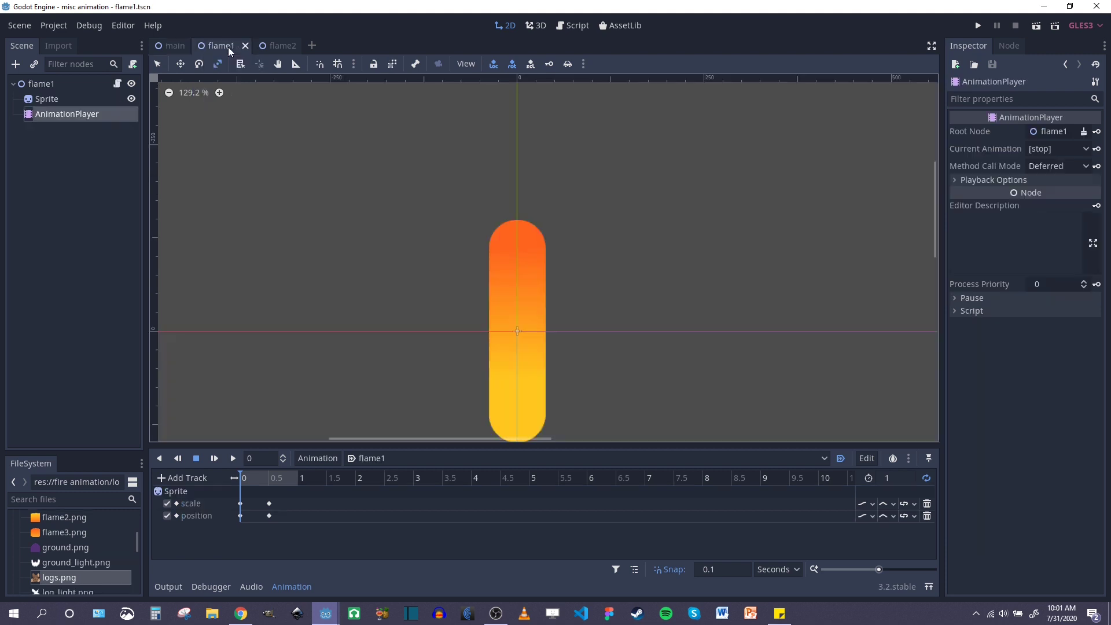
middle_drag(428, 253, 461, 209)
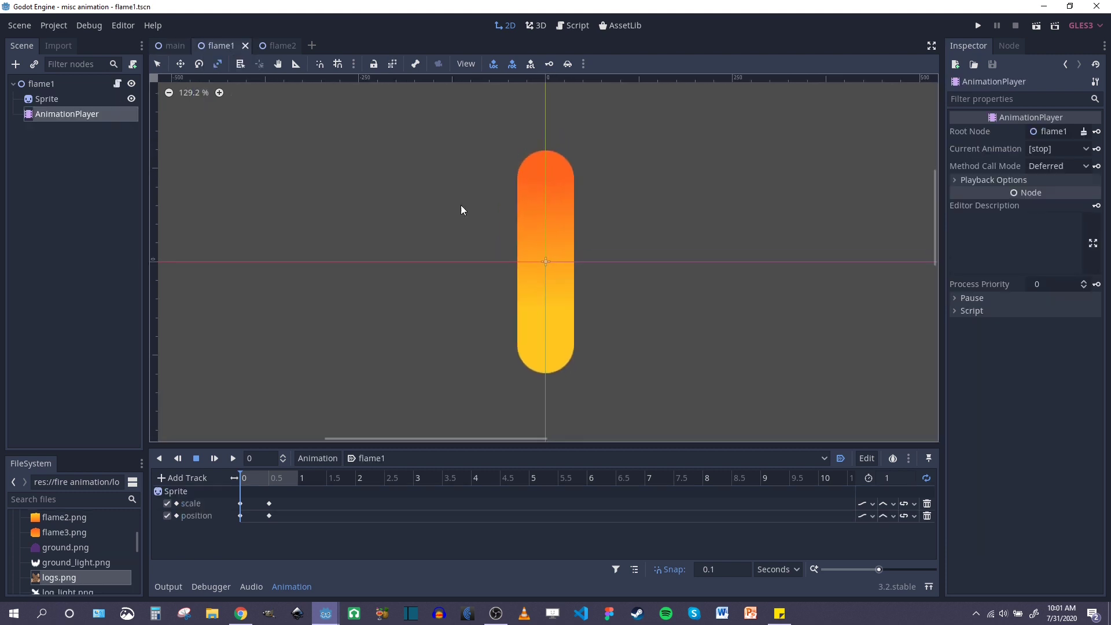
click(61, 99)
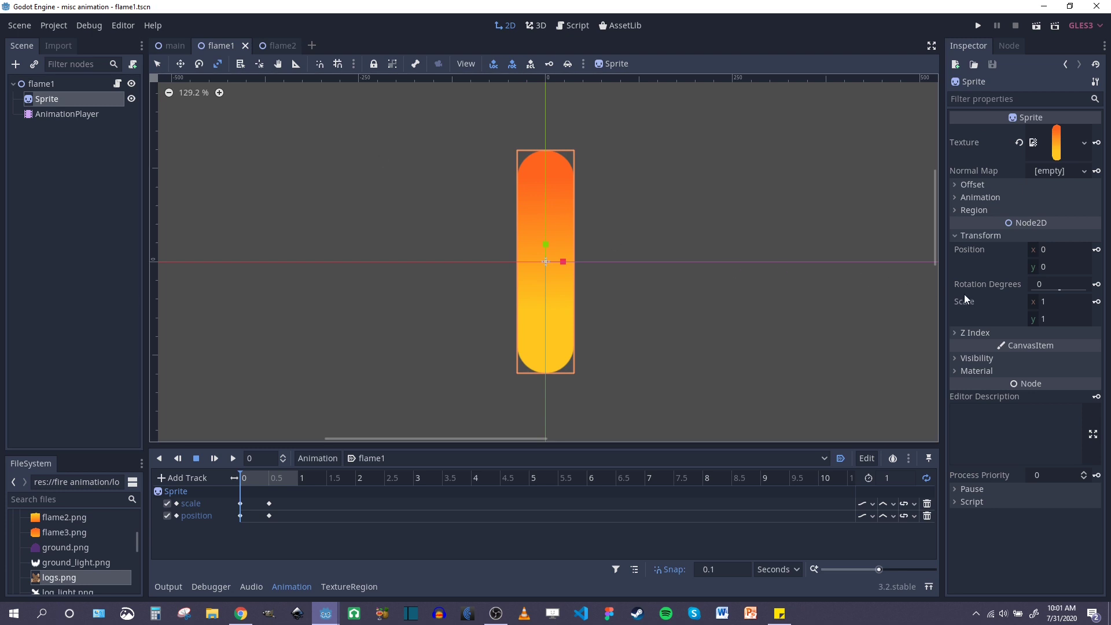
click(956, 371)
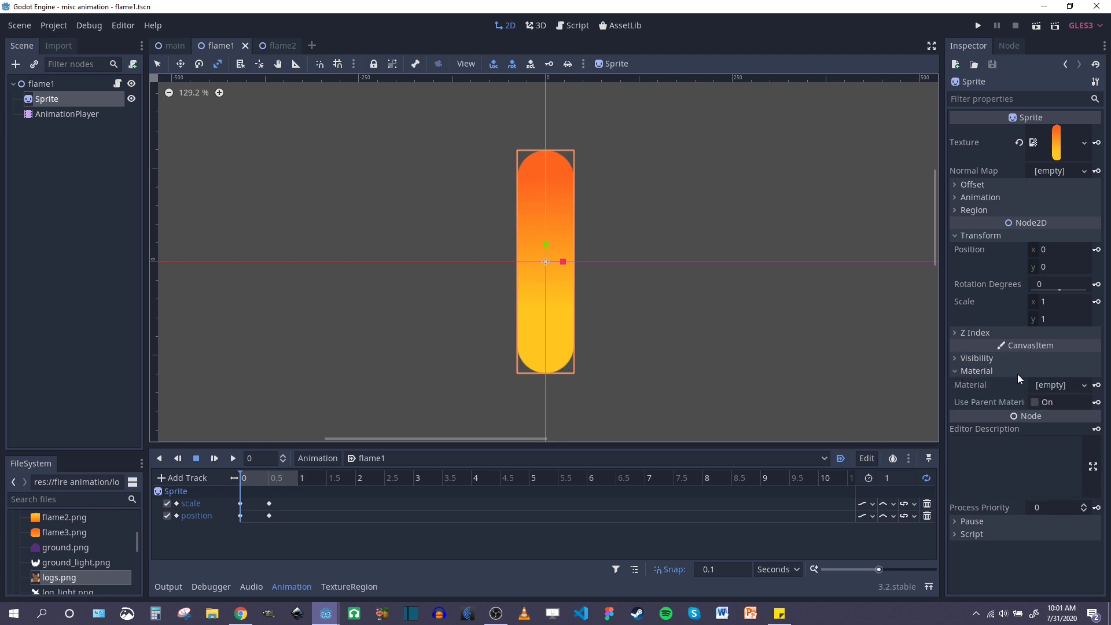
click(1084, 386)
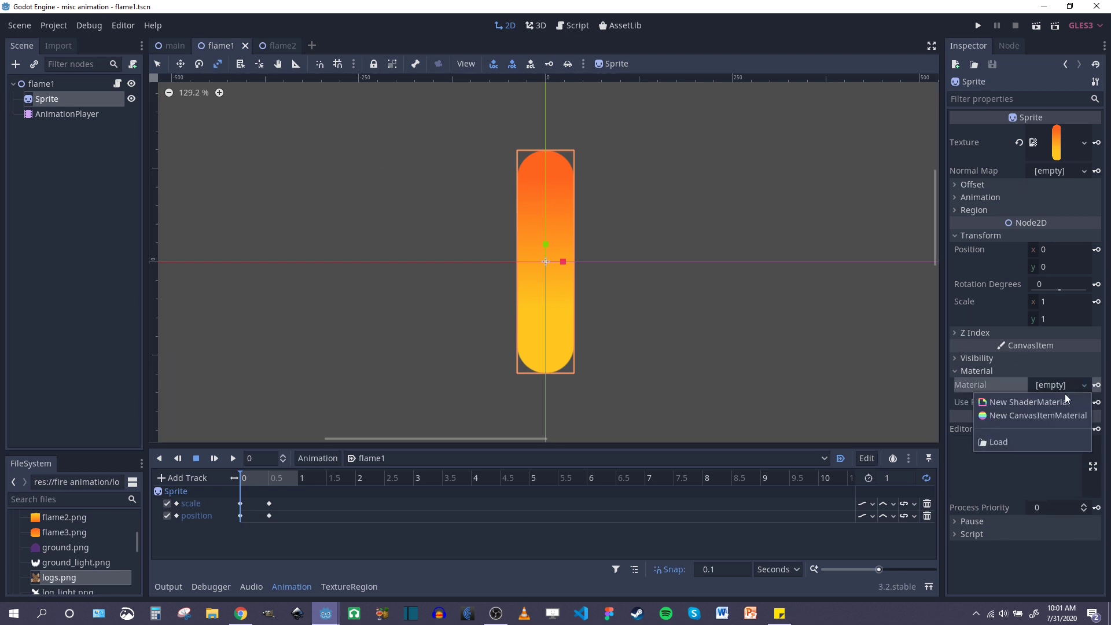
click(1043, 416)
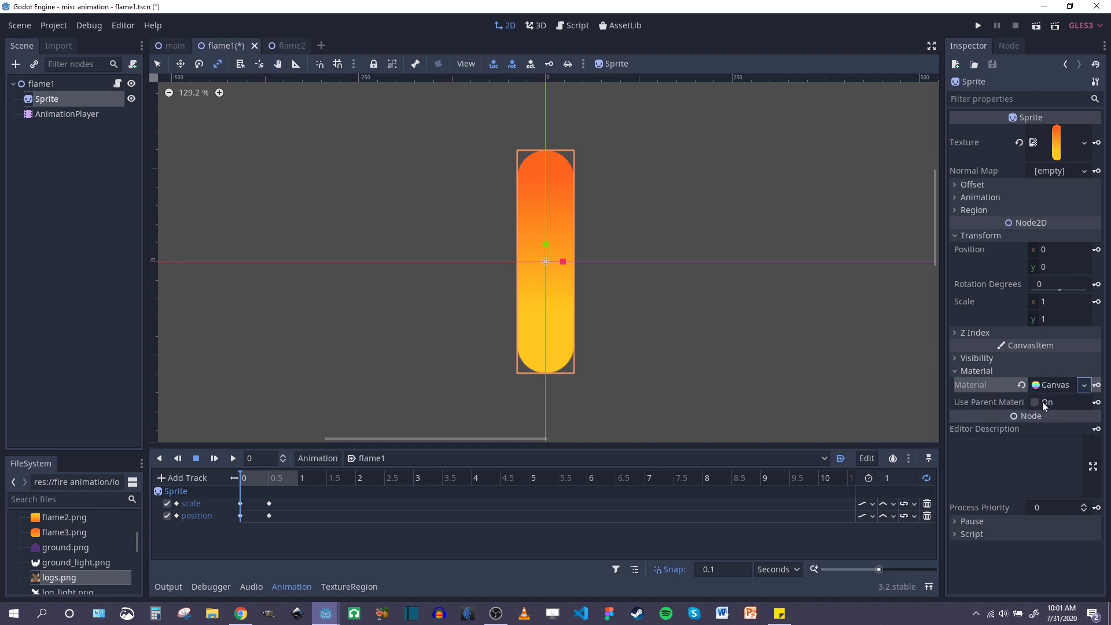
- Set the CanvasItemMaterial's Light Mode to Unshaded
click(1055, 386)
scroll(1015, 379, down, 2)
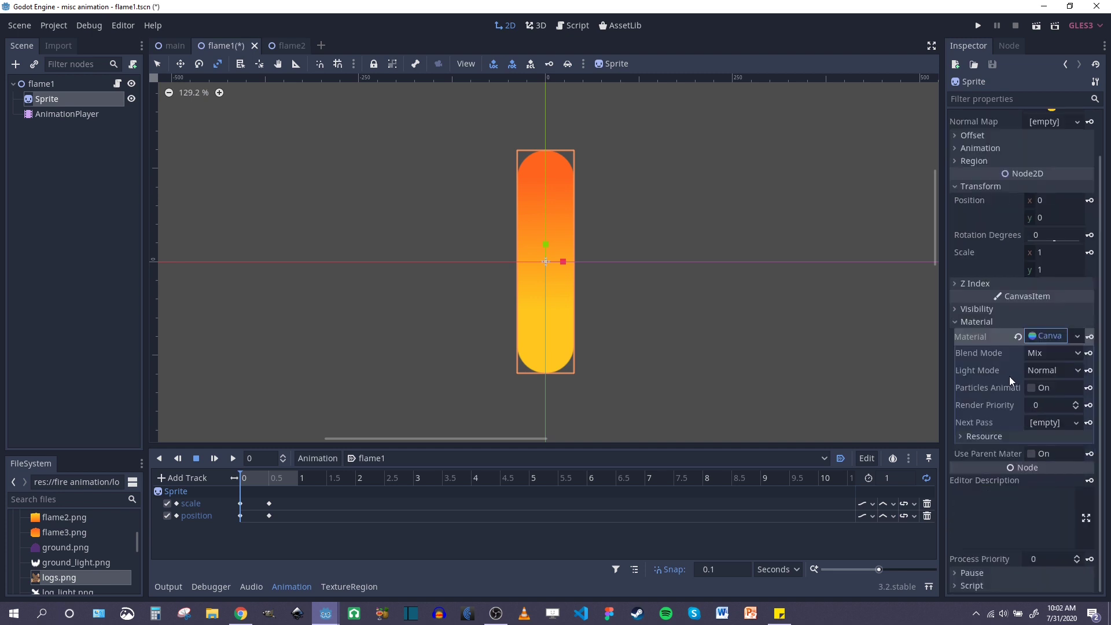
click(1056, 370)
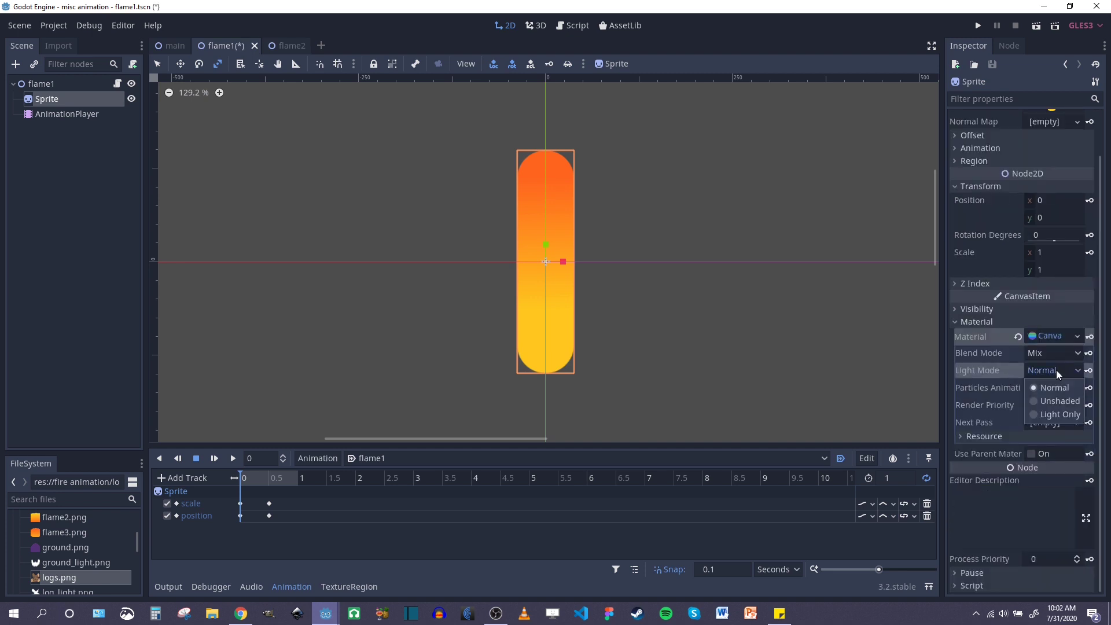
click(1042, 399)
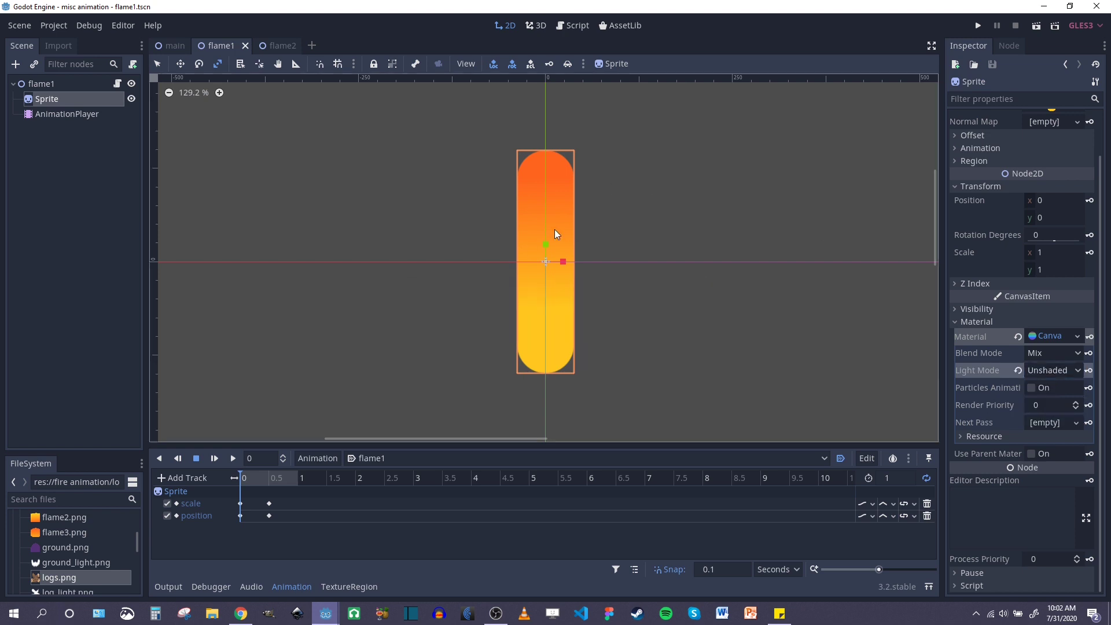
click(276, 45)
- Give the flame2 Sprite a new CanvasItemMaterial with Light Mode Unshaded
click(50, 100)
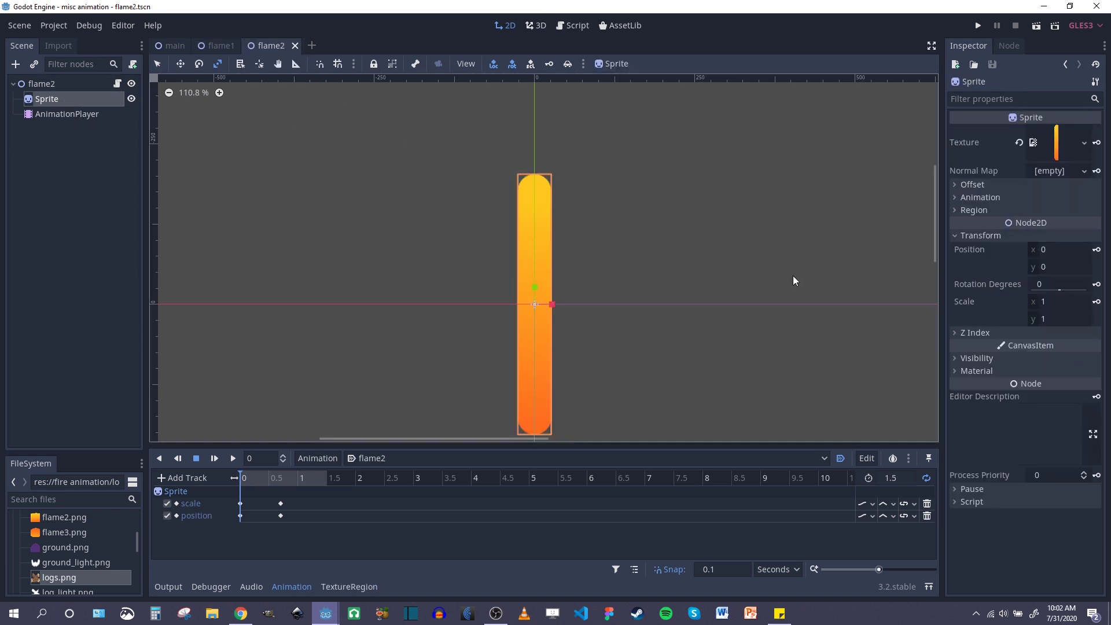
click(972, 370)
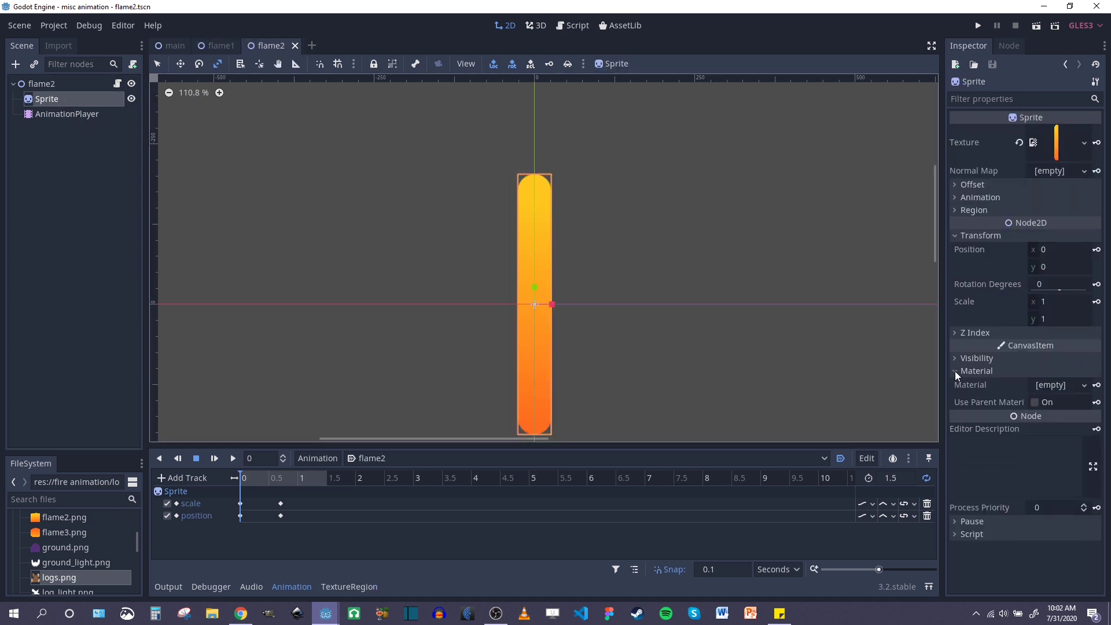
click(1075, 390)
click(1016, 418)
click(1061, 386)
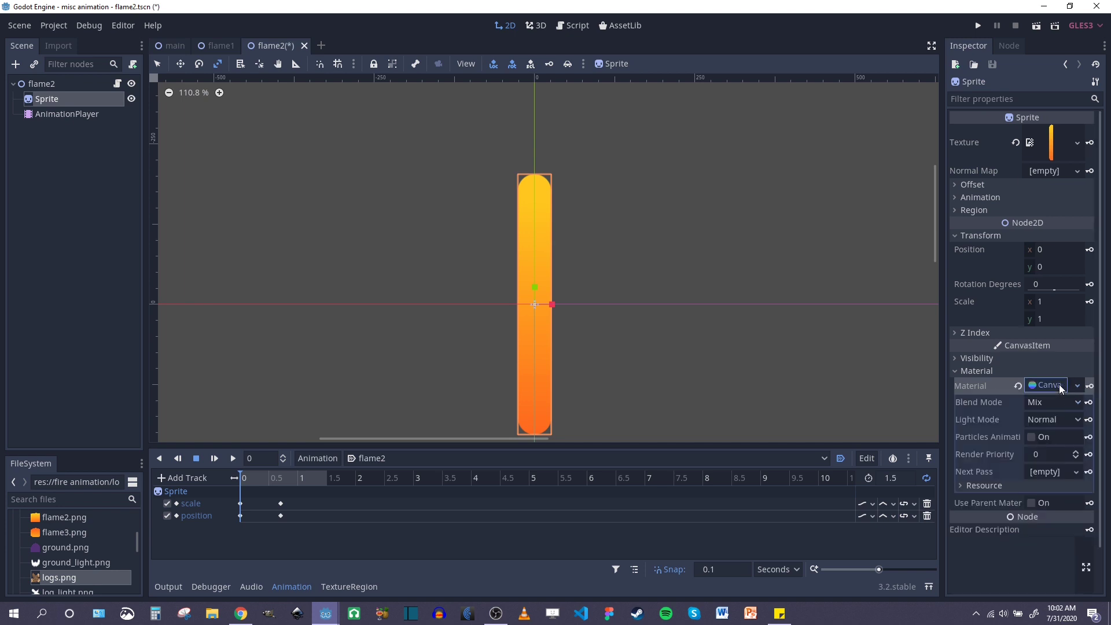
click(1049, 418)
click(1034, 452)
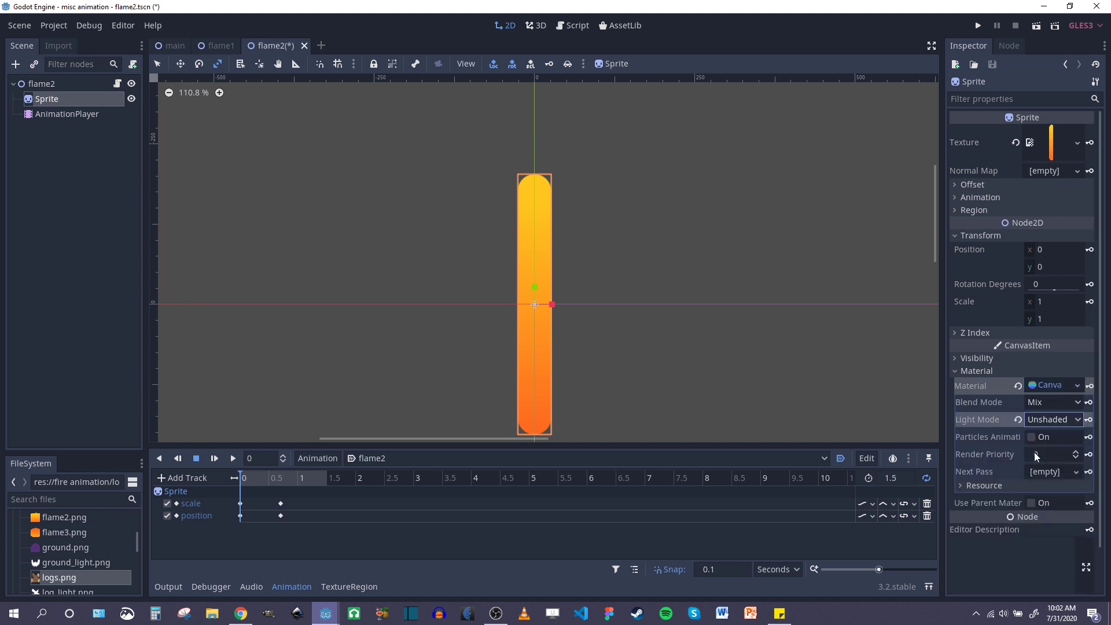
click(172, 46)
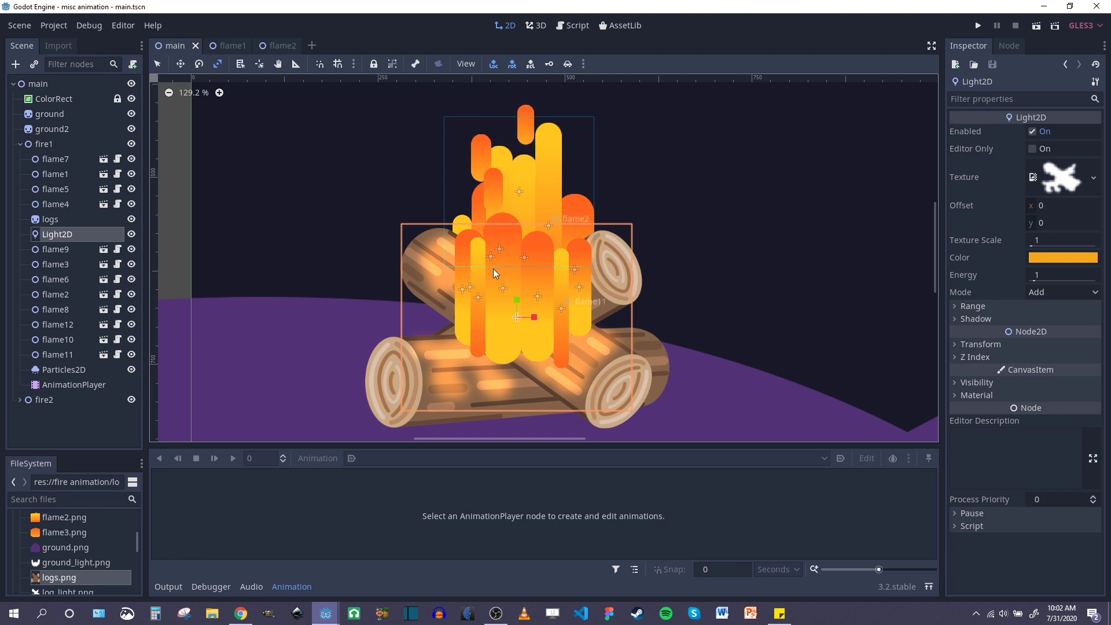
- Collapse the Animation panel and run the project with F5
click(292, 586)
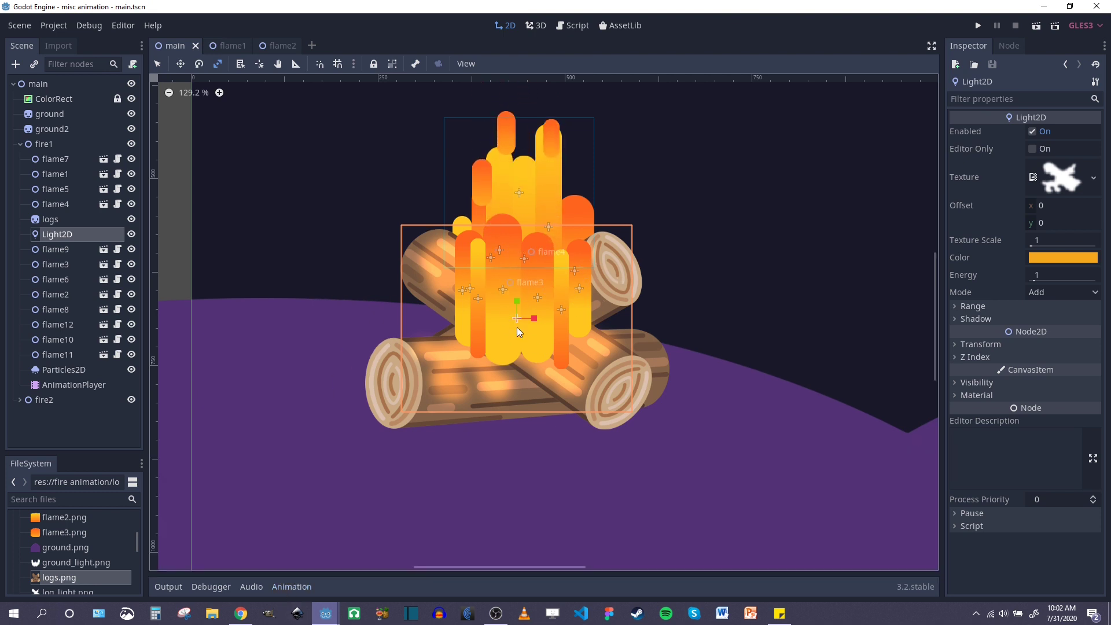
key(F5)
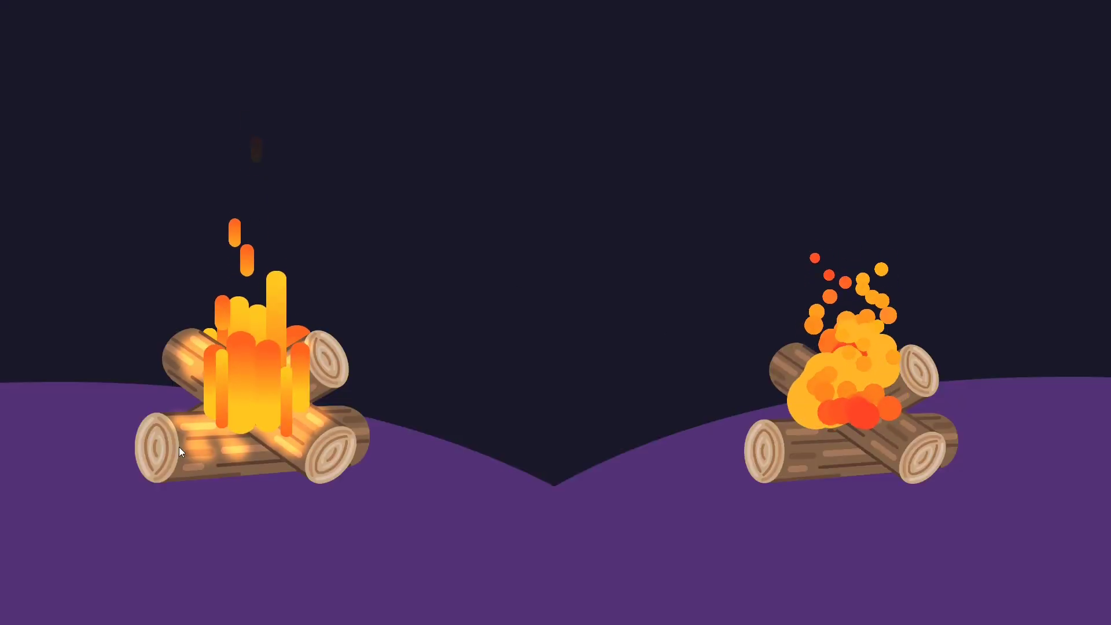